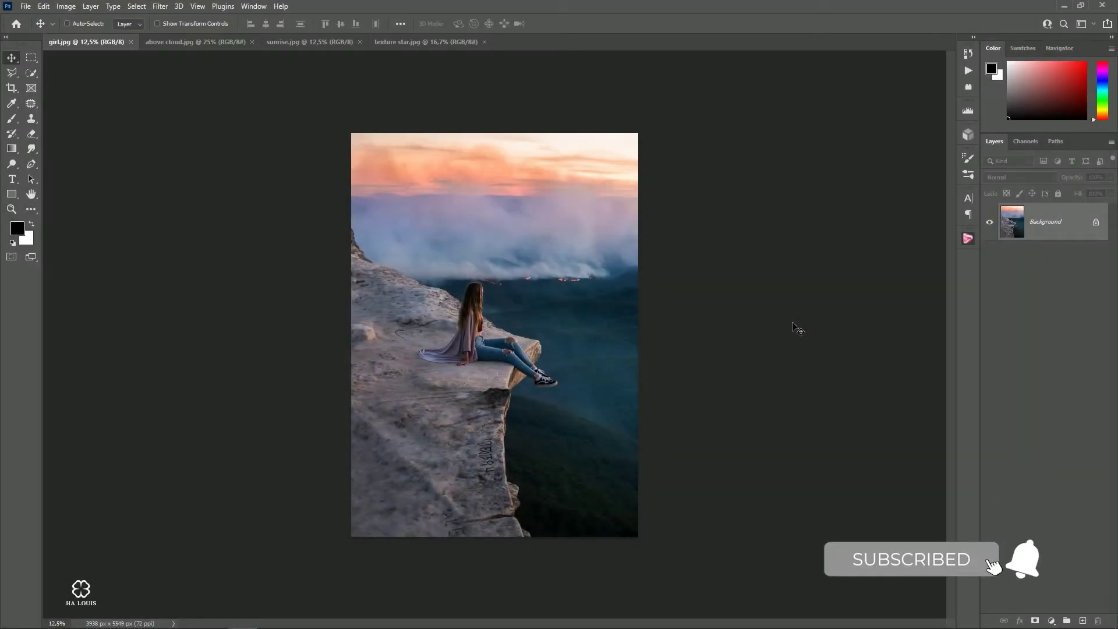
# Step: Create a new blank document 2200 px wide, 3000 px tall at 72 ppi
pyautogui.click(25, 7)
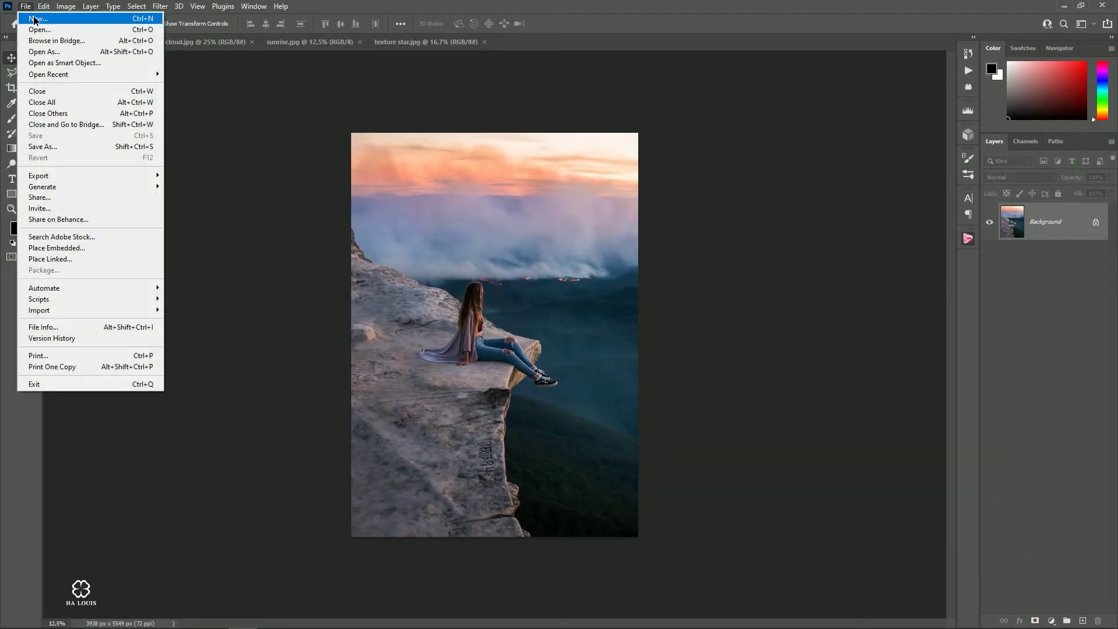
pyautogui.click(35, 18)
pyautogui.doubleClick(714, 234)
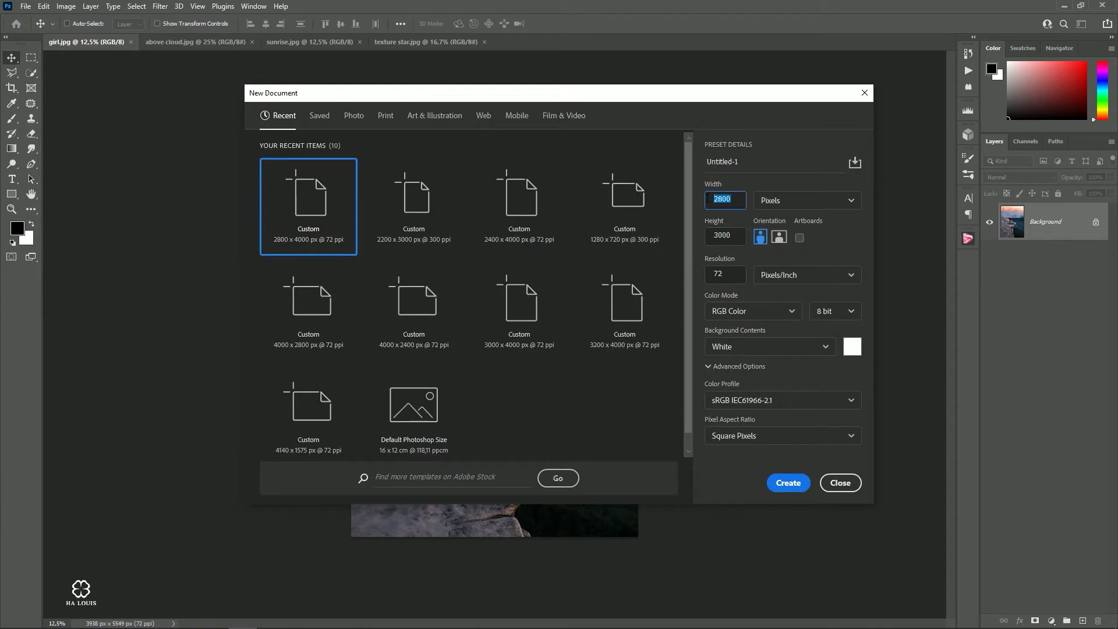
pyautogui.click(727, 273)
pyautogui.click(787, 482)
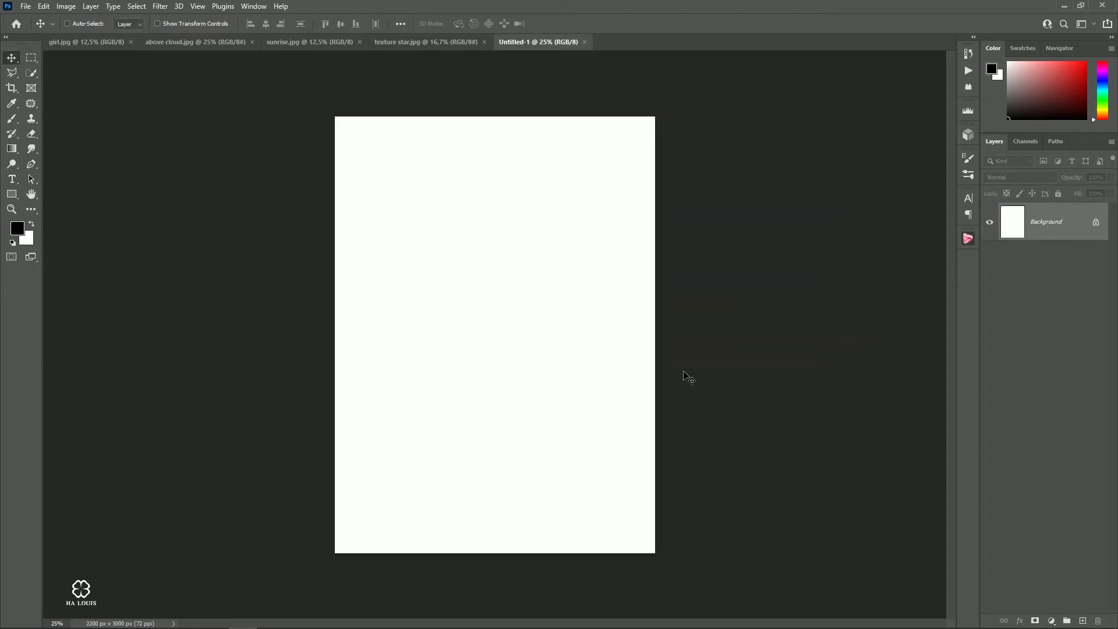
# Step: Quick-select the girl and cliff rock, tightening the brush along the upper cliff edge
pyautogui.click(74, 43)
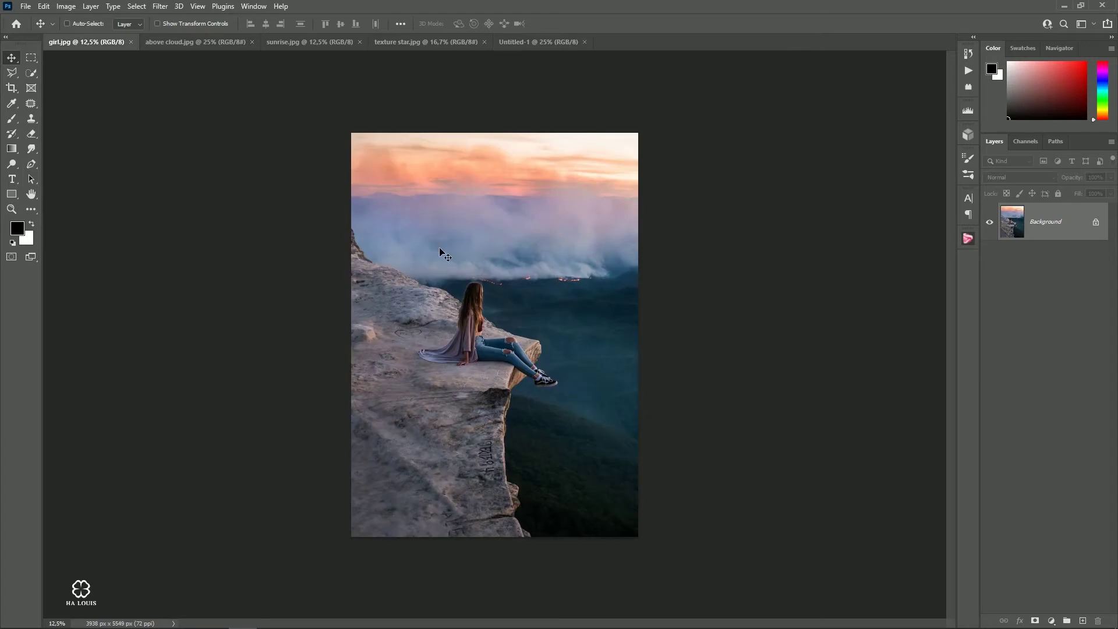
pyautogui.click(33, 73)
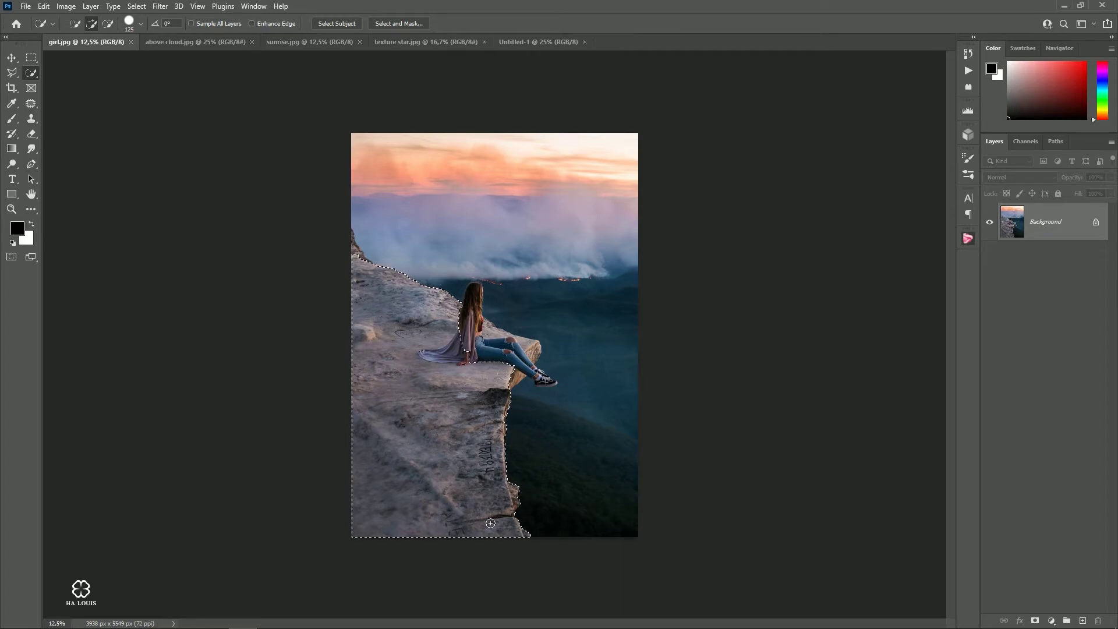
pyautogui.moveTo(504, 363); pyautogui.dragTo(525, 350)
pyautogui.hotkey('ctrl', '+')
pyautogui.hotkey('ctrl', '+')
pyautogui.hotkey('ctrl', '+')
pyautogui.hotkey('ctrl', '+')
pyautogui.moveTo(357, 257); pyautogui.dragTo(480, 379)
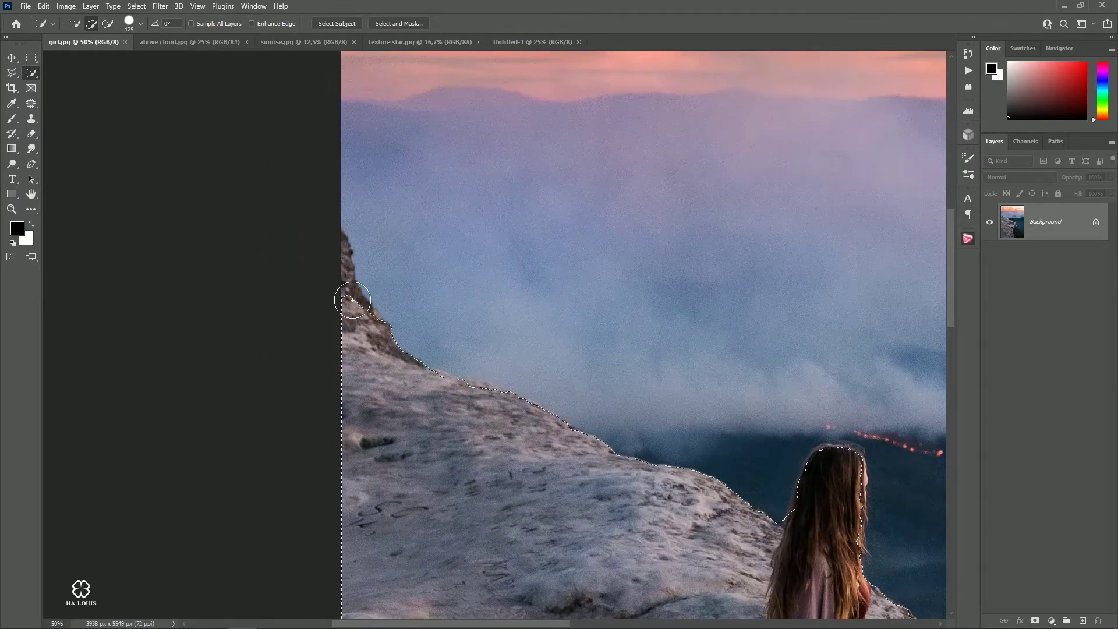
pyautogui.press('[')
pyautogui.press('[')
pyautogui.press('[')
pyautogui.moveTo(336, 245); pyautogui.dragTo(334, 287)
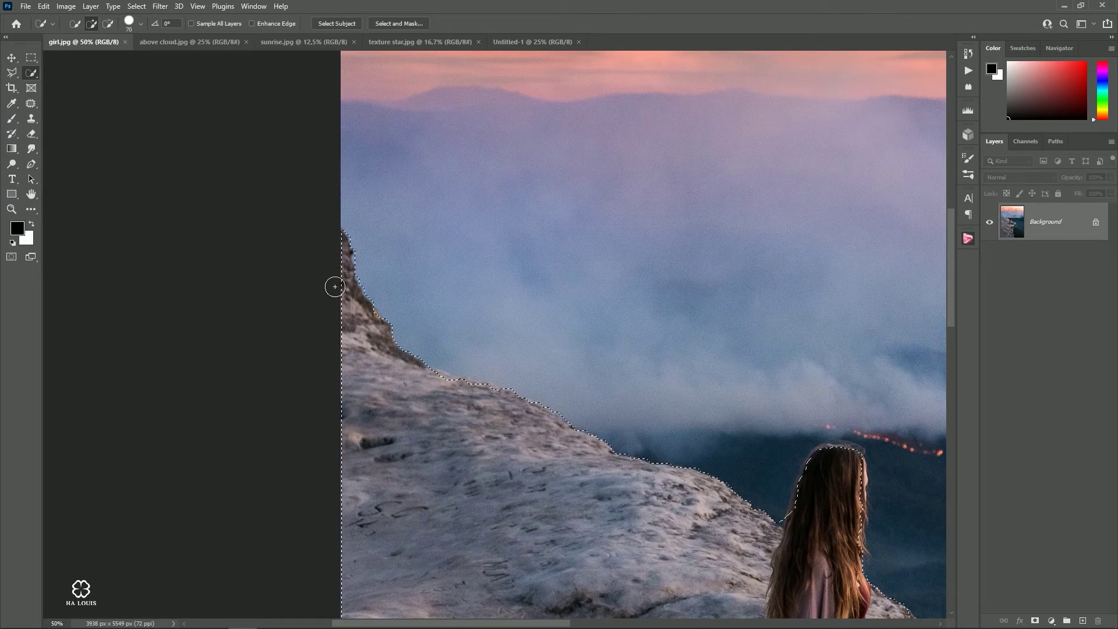
pyautogui.press('[')
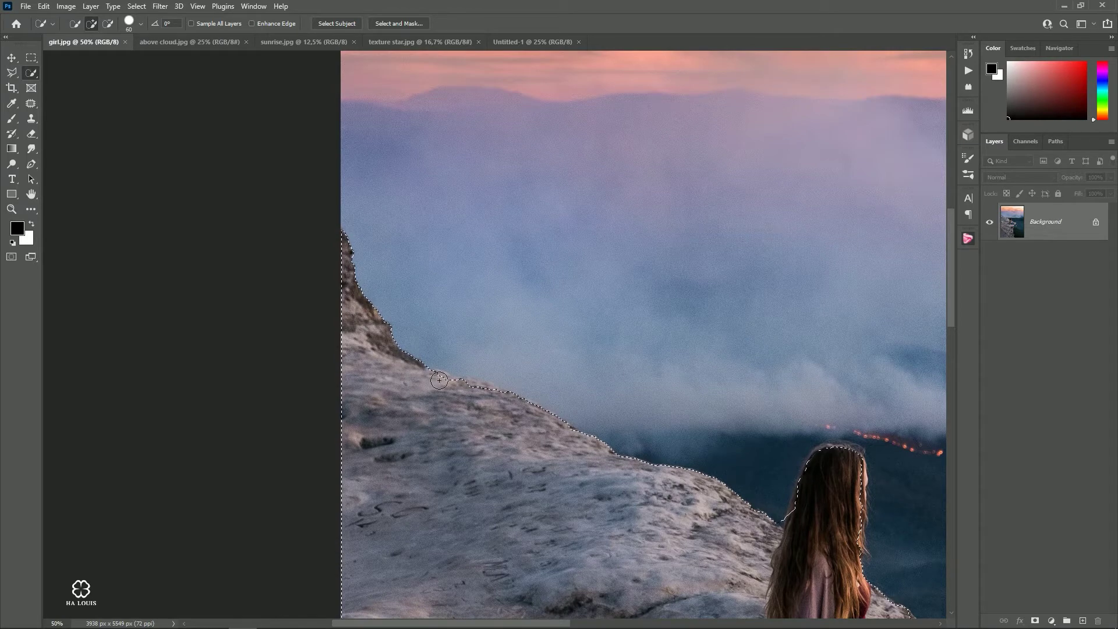
pyautogui.moveTo(469, 396); pyautogui.dragTo(487, 406)
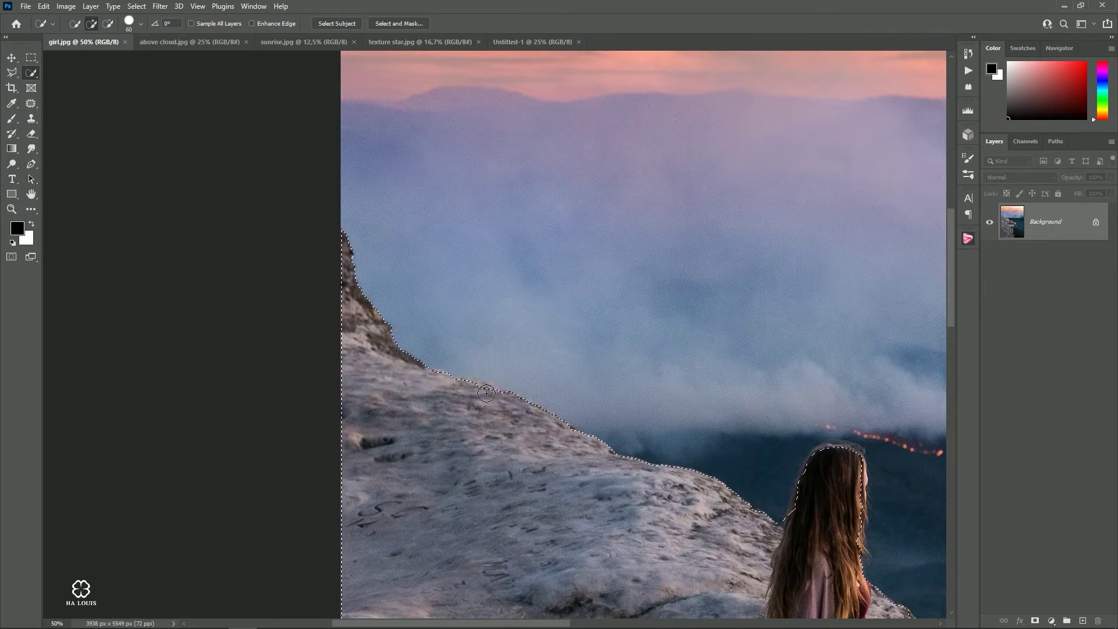
# Step: Add the shoe's sole and the lower cliff face to the selection
pyautogui.moveTo(780, 468)
pyautogui.mouseDown()
pyautogui.moveTo(535, 299)
pyautogui.moveTo(606, 332)
pyautogui.moveTo(607, 351)
pyautogui.mouseUp()
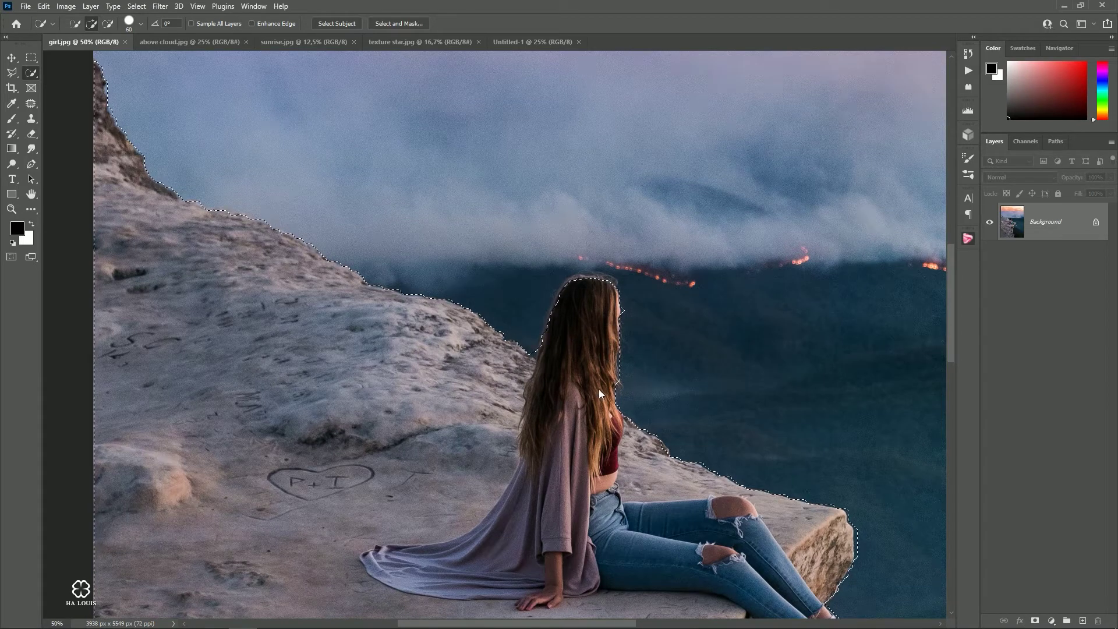
pyautogui.moveTo(832, 617)
pyautogui.mouseDown()
pyautogui.moveTo(588, 331)
pyautogui.moveTo(616, 369)
pyautogui.mouseUp()
pyautogui.scroll(2, 634, 379)
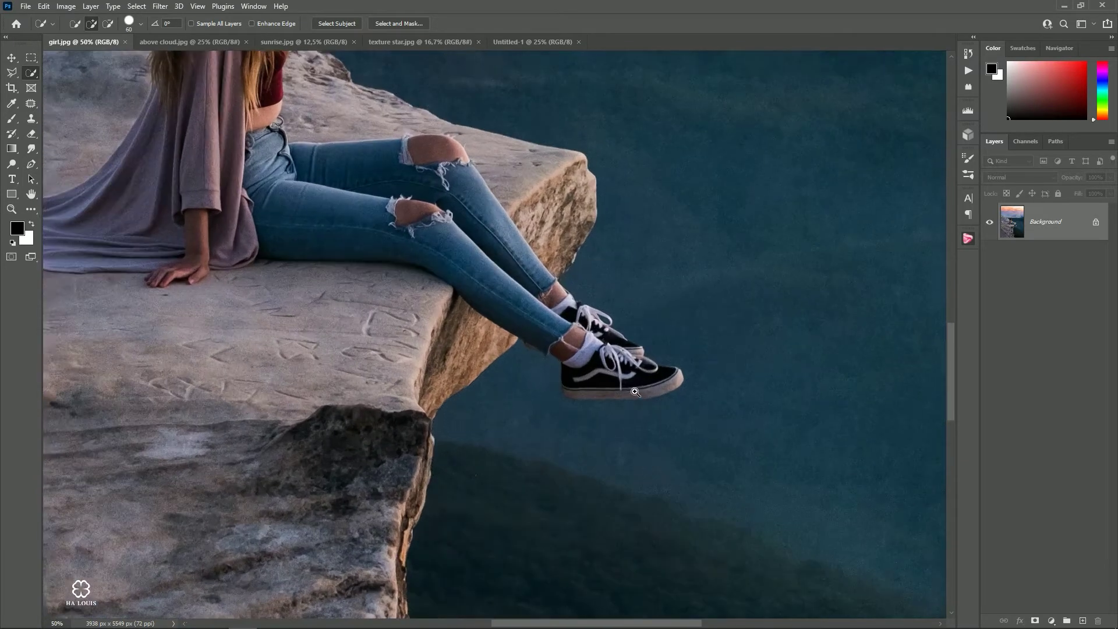
pyautogui.press('[')
pyautogui.press('[')
pyautogui.moveTo(588, 365); pyautogui.dragTo(544, 386)
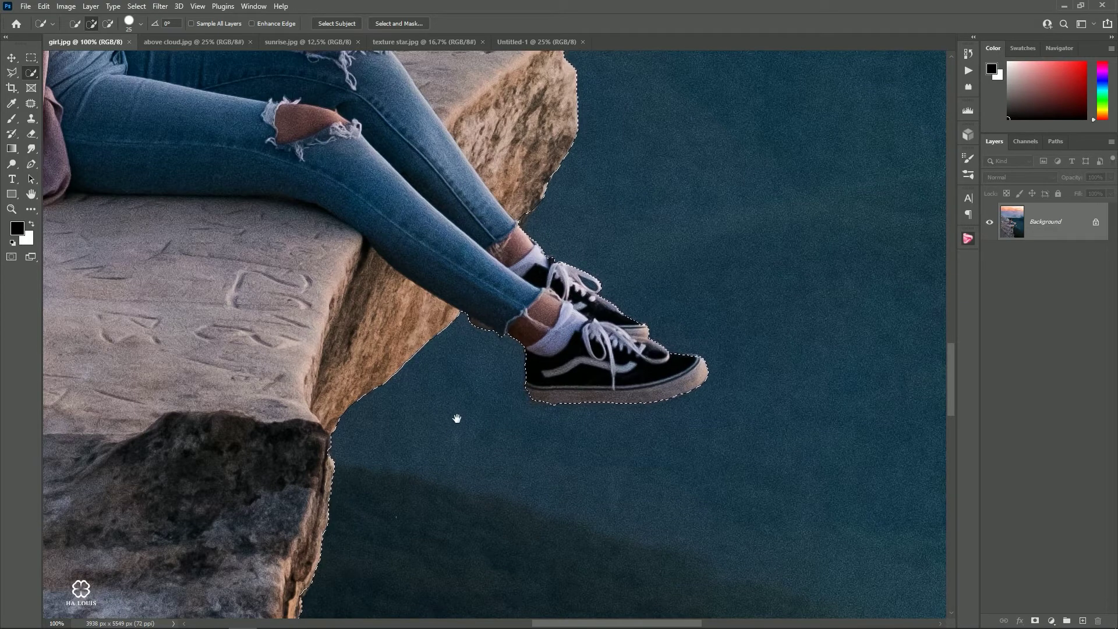
pyautogui.moveTo(456, 418); pyautogui.dragTo(524, 300)
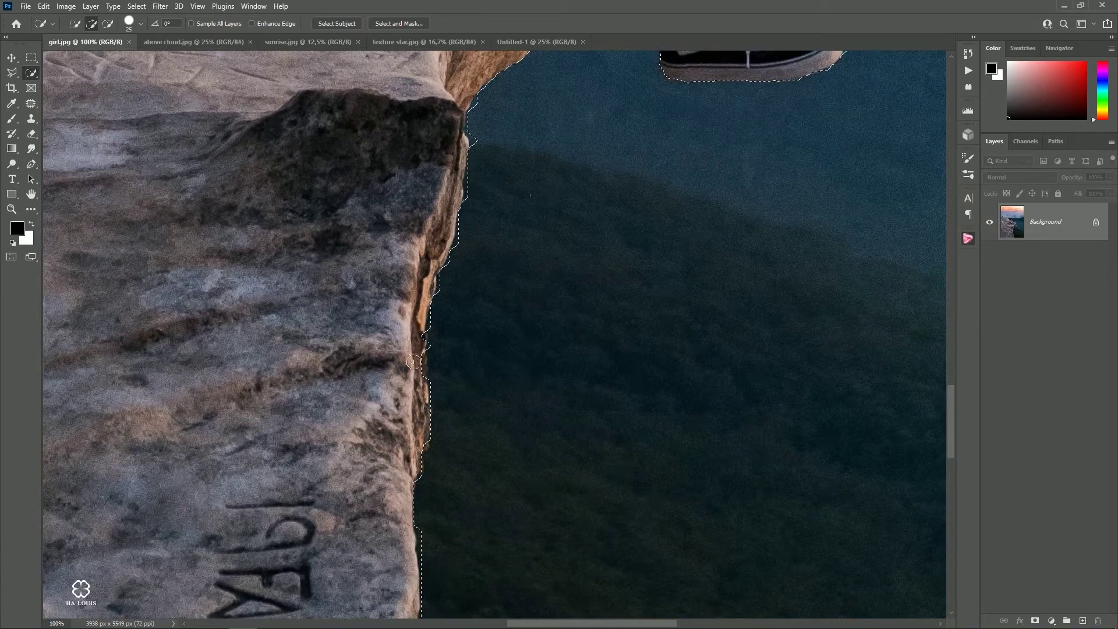
pyautogui.moveTo(414, 374); pyautogui.dragTo(413, 464)
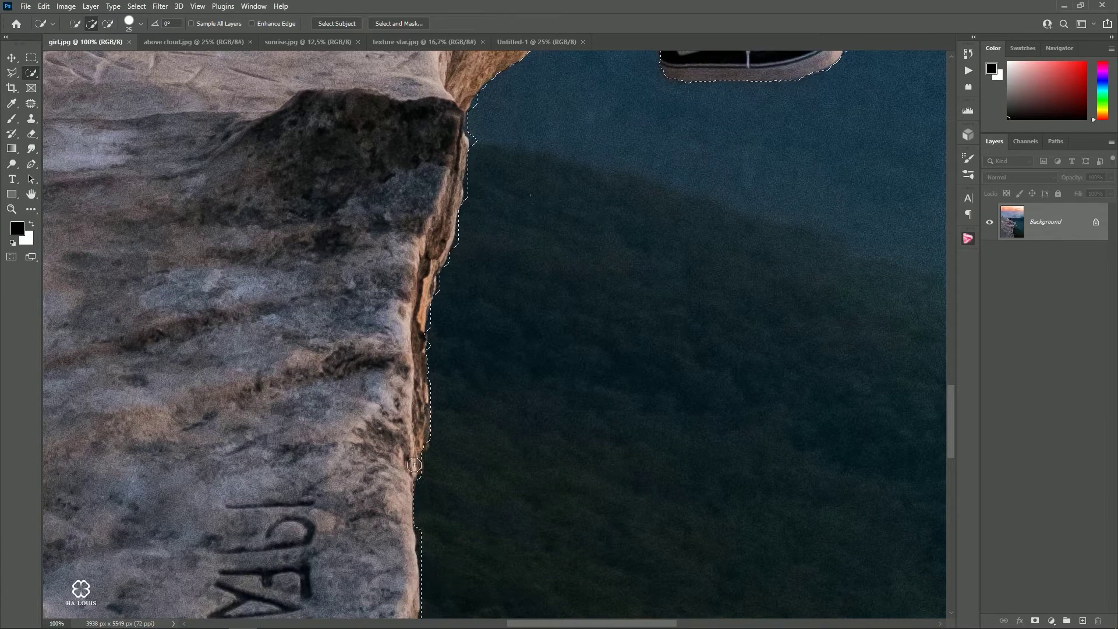
# Step: Add the top of the girl's hair to the selection and refine its edge
pyautogui.scroll(-5, 465, 408)
pyautogui.scroll(-5, 492, 251)
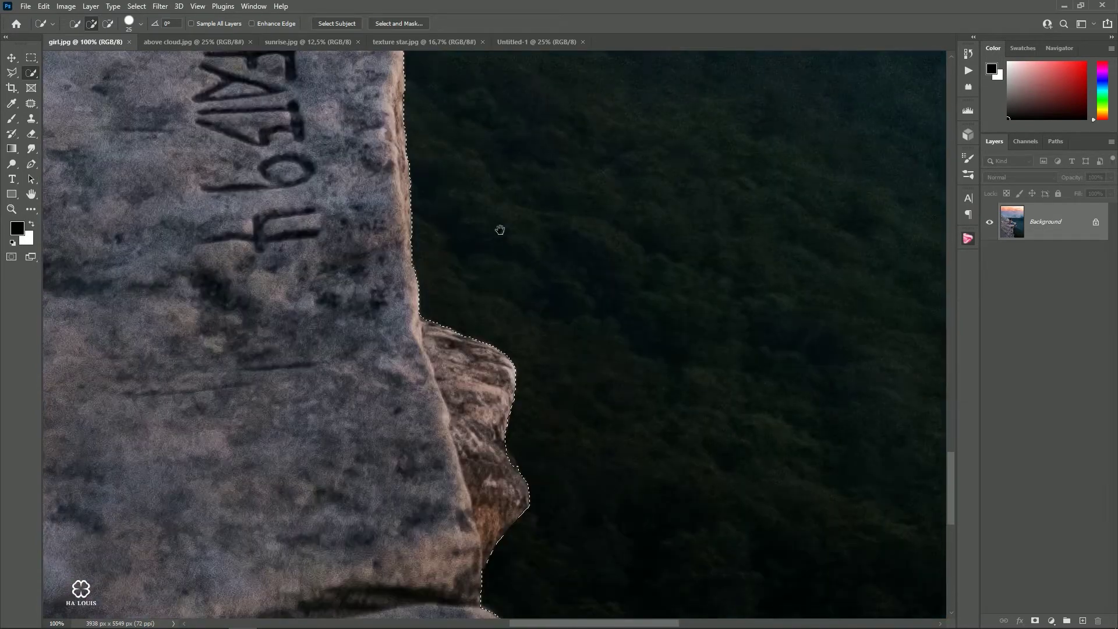
pyautogui.scroll(-4, 524, 224)
pyautogui.scroll(5, 535, 232)
pyautogui.scroll(5, 521, 314)
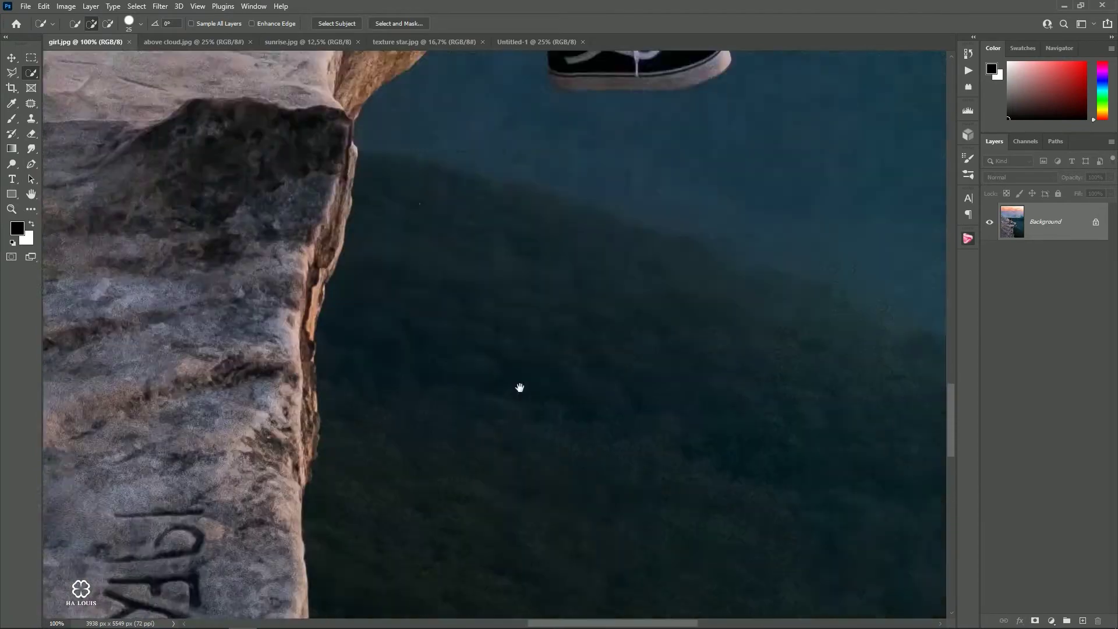
pyautogui.scroll(4, 524, 361)
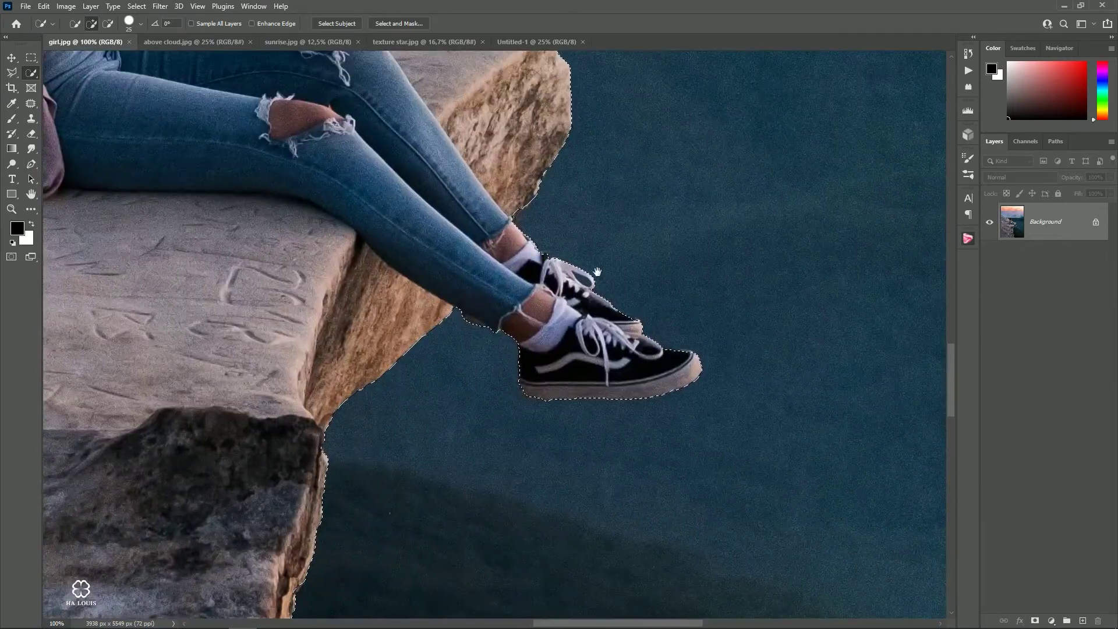
pyautogui.hotkey('ctrl', 'd')
pyautogui.scroll(2, 534, 185)
pyautogui.scroll(3, 541, 262)
pyautogui.scroll(5, 550, 349)
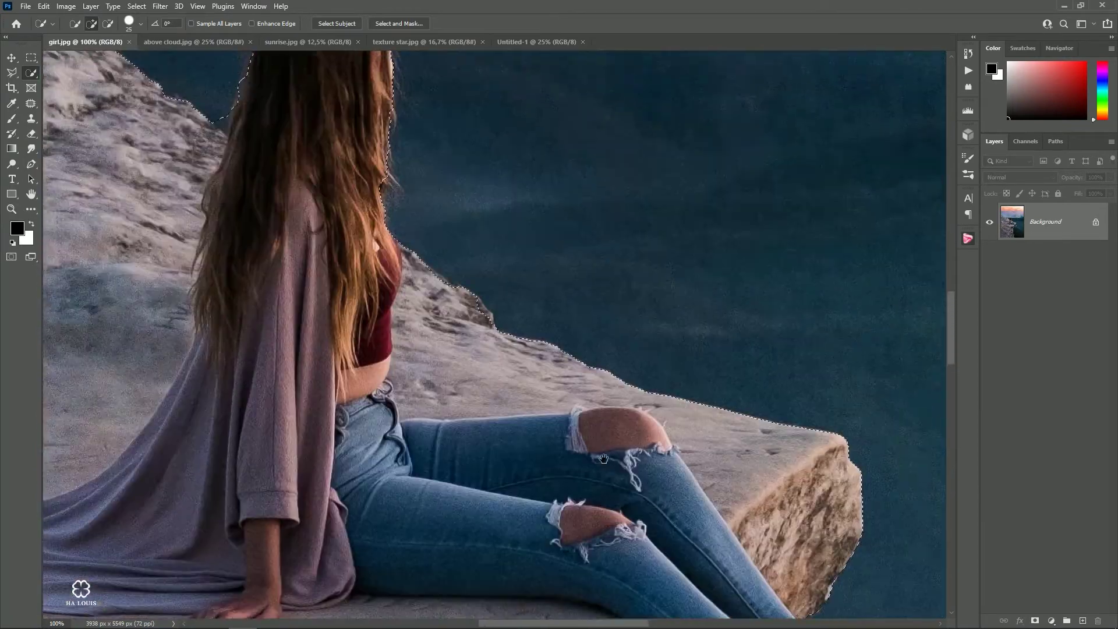
pyautogui.scroll(2, 559, 453)
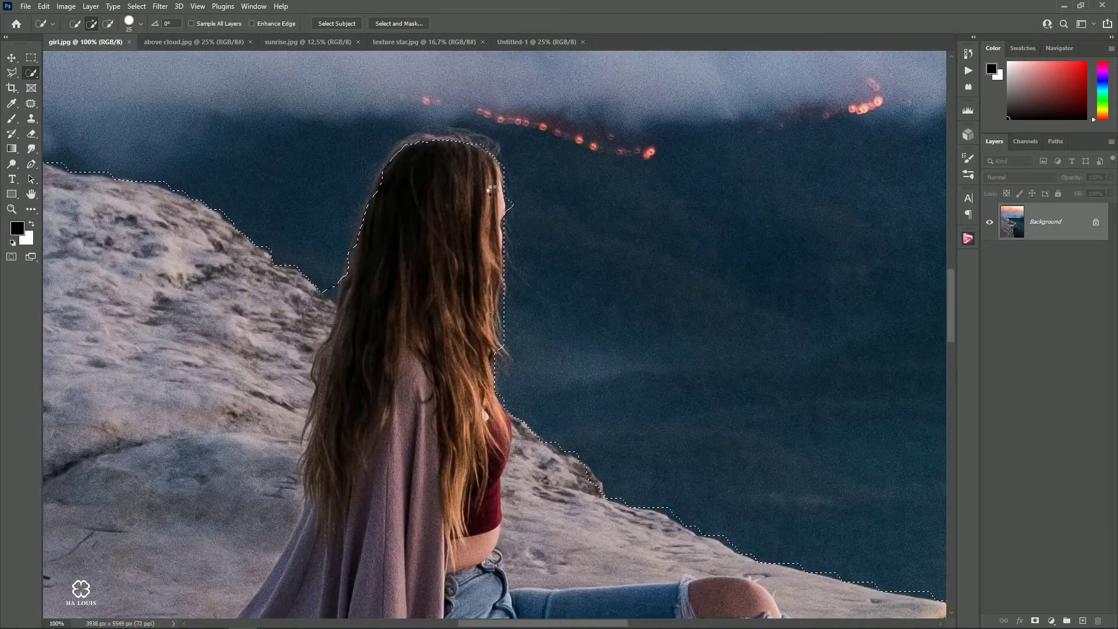
pyautogui.moveTo(414, 145); pyautogui.dragTo(447, 143)
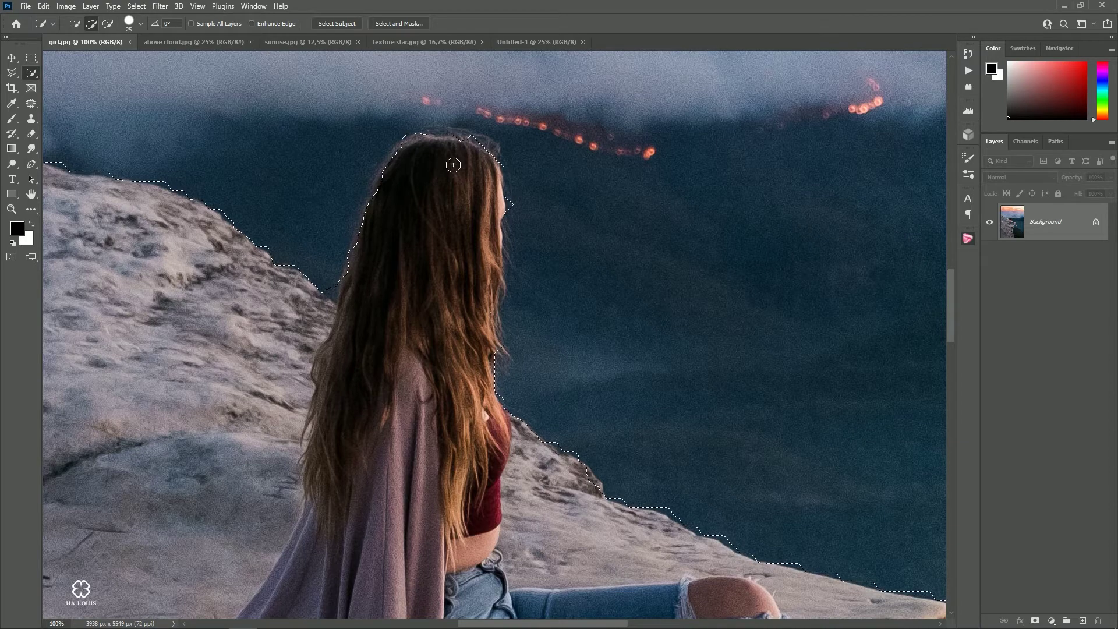
pyautogui.moveTo(371, 255); pyautogui.dragTo(361, 242)
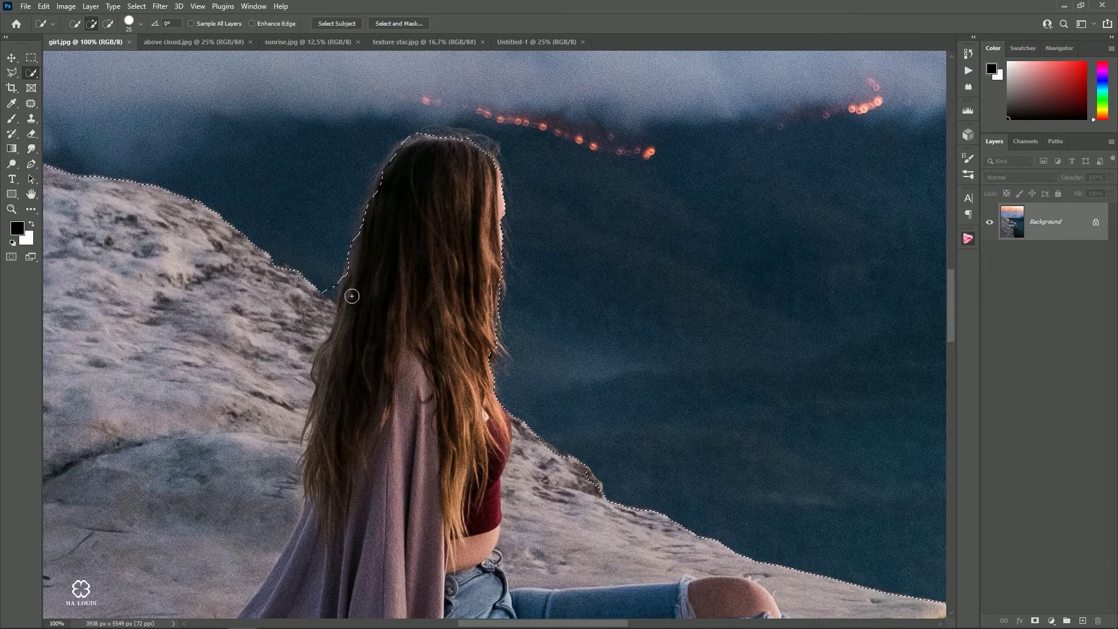
pyautogui.keyDown('alt'); pyautogui.scroll(-2, 413, 285); pyautogui.keyUp('alt')
pyautogui.keyDown('alt'); pyautogui.scroll(-3, 464, 281); pyautogui.keyUp('alt')
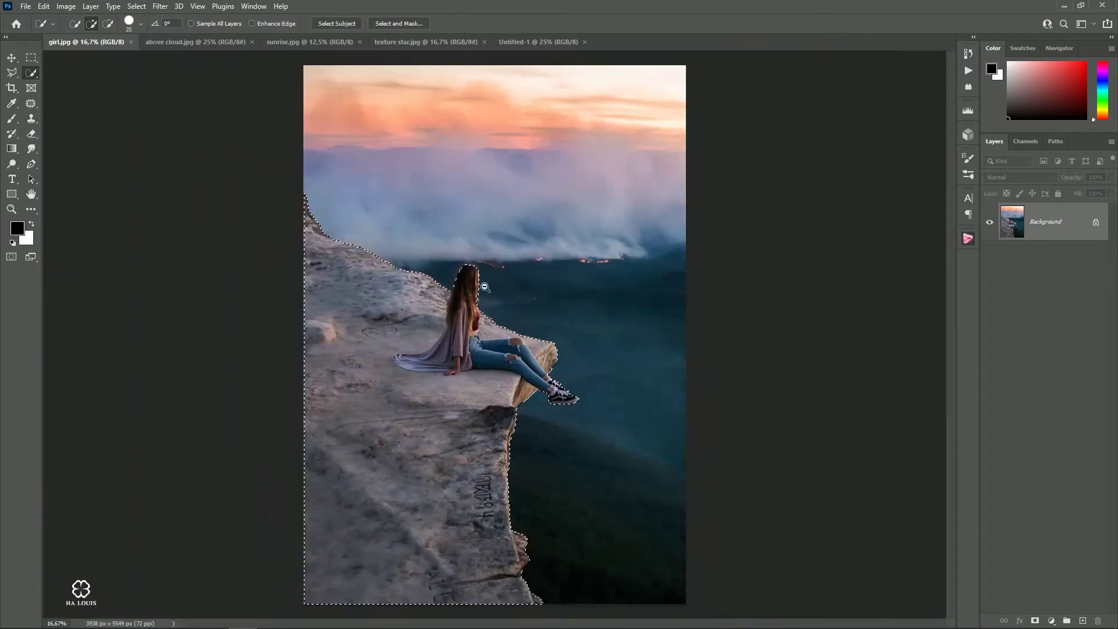
pyautogui.keyDown('alt'); pyautogui.scroll(-1, 554, 320); pyautogui.keyUp('alt')
pyautogui.keyDown('alt'); pyautogui.scroll(1, 561, 318); pyautogui.keyUp('alt')
pyautogui.keyDown('alt'); pyautogui.scroll(-1, 560, 318); pyautogui.keyUp('alt')
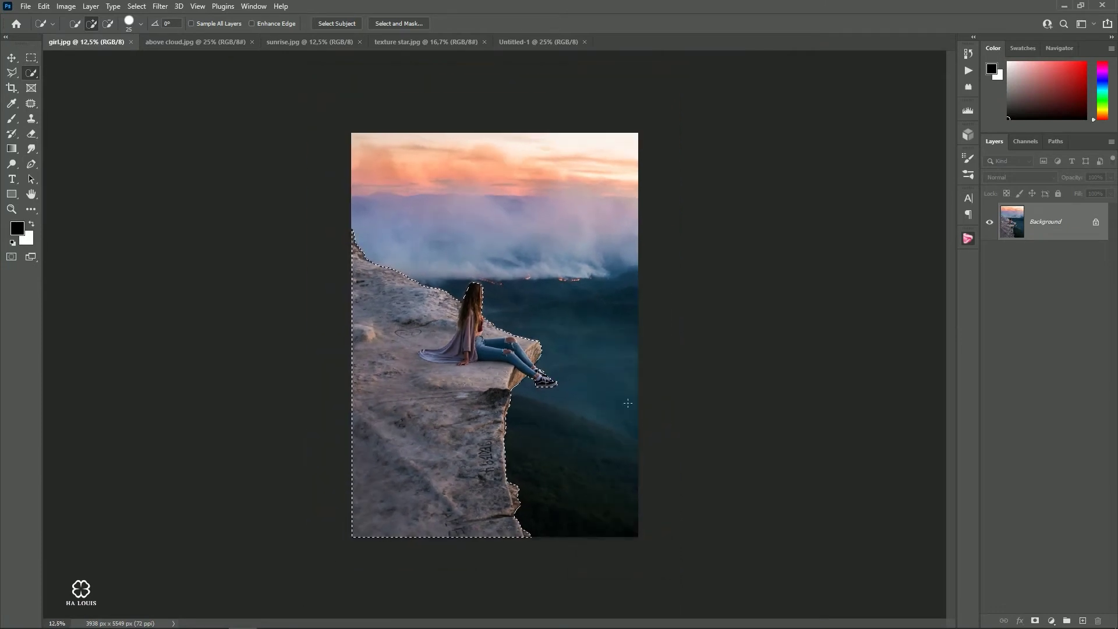
# Step: Mask the girl layer and refine both sides of her hair in Select and Mask
pyautogui.click(1034, 620)
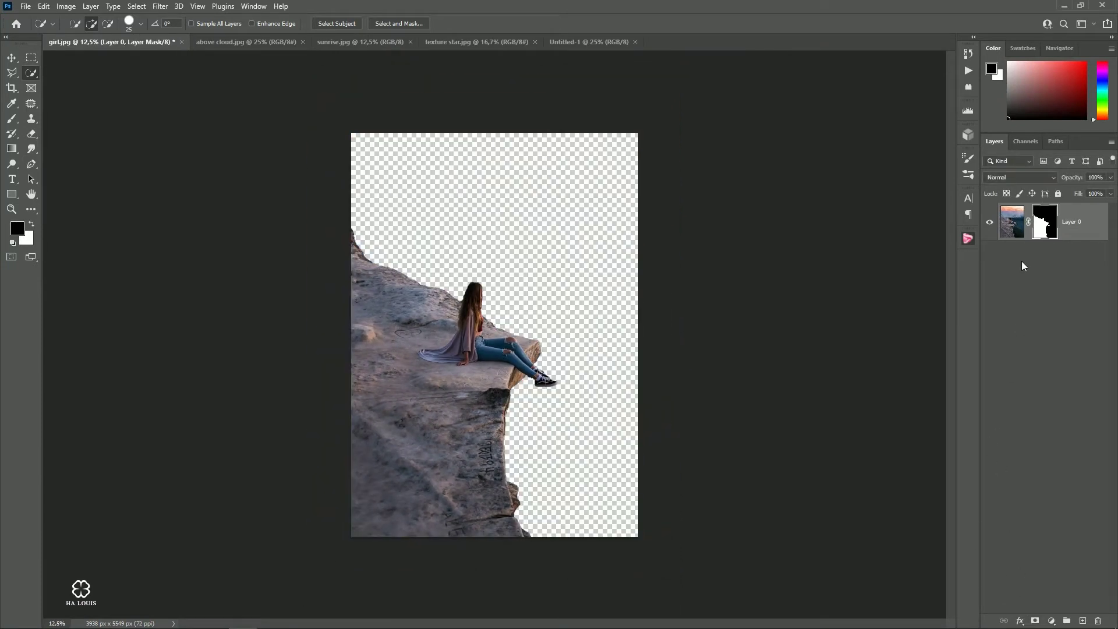
pyautogui.rightClick(1043, 220)
pyautogui.click(1026, 302)
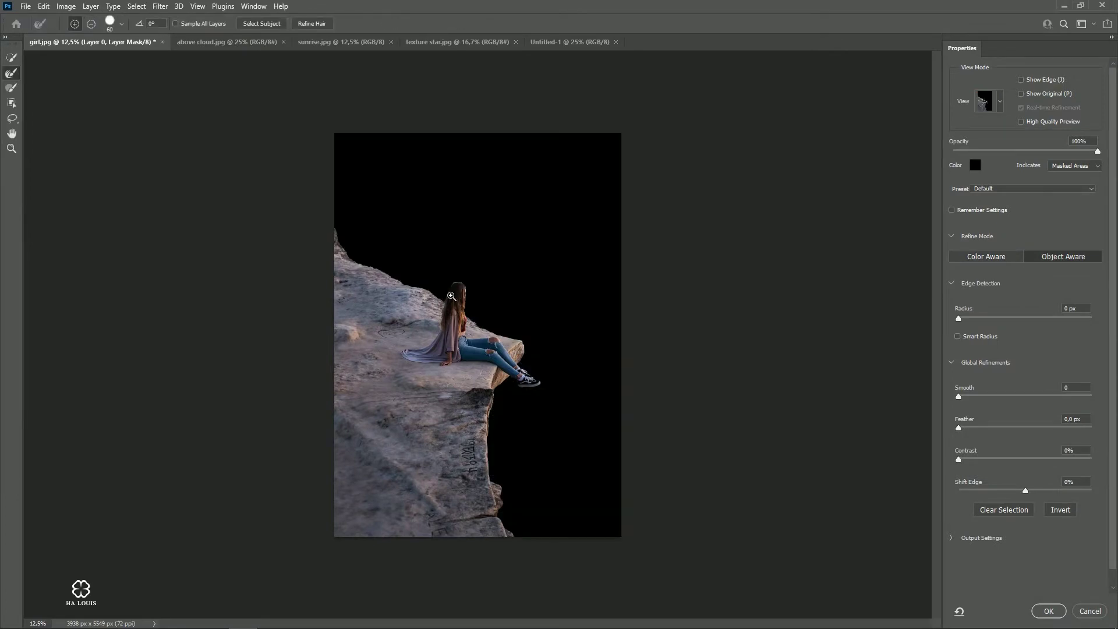
pyautogui.keyDown('alt'); pyautogui.scroll(3, 452, 297); pyautogui.keyUp('alt')
pyautogui.keyDown('alt'); pyautogui.scroll(2, 394, 255); pyautogui.keyUp('alt')
pyautogui.keyDown('alt'); pyautogui.scroll(1, 394, 256); pyautogui.keyUp('alt')
pyautogui.moveTo(394, 255); pyautogui.dragTo(419, 348)
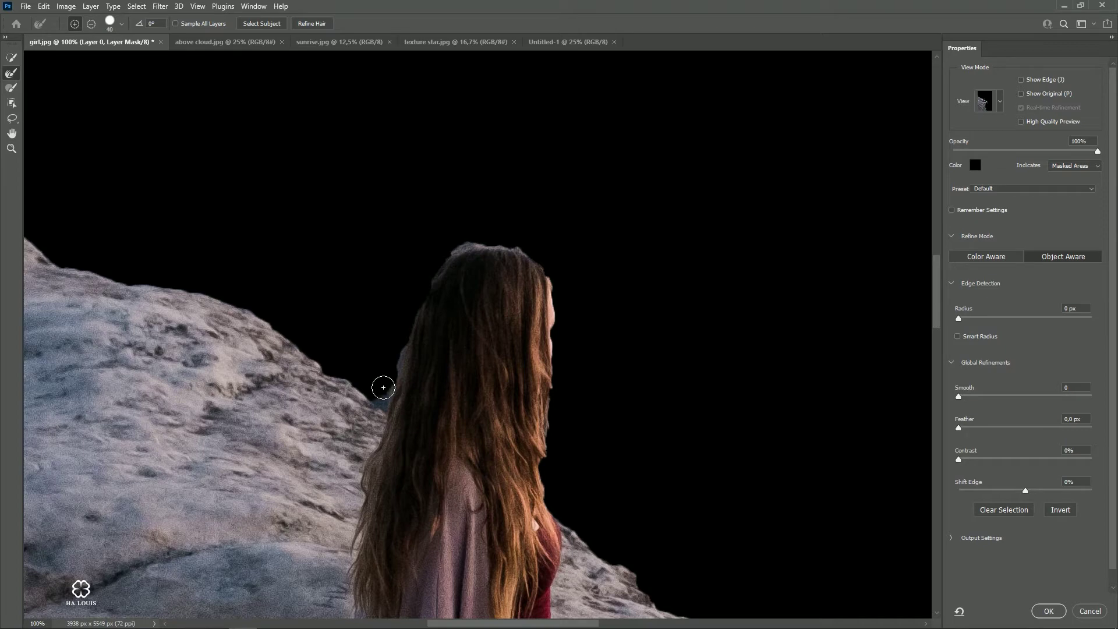
pyautogui.moveTo(383, 387)
pyautogui.mouseDown()
pyautogui.moveTo(483, 239)
pyautogui.moveTo(555, 286)
pyautogui.mouseUp()
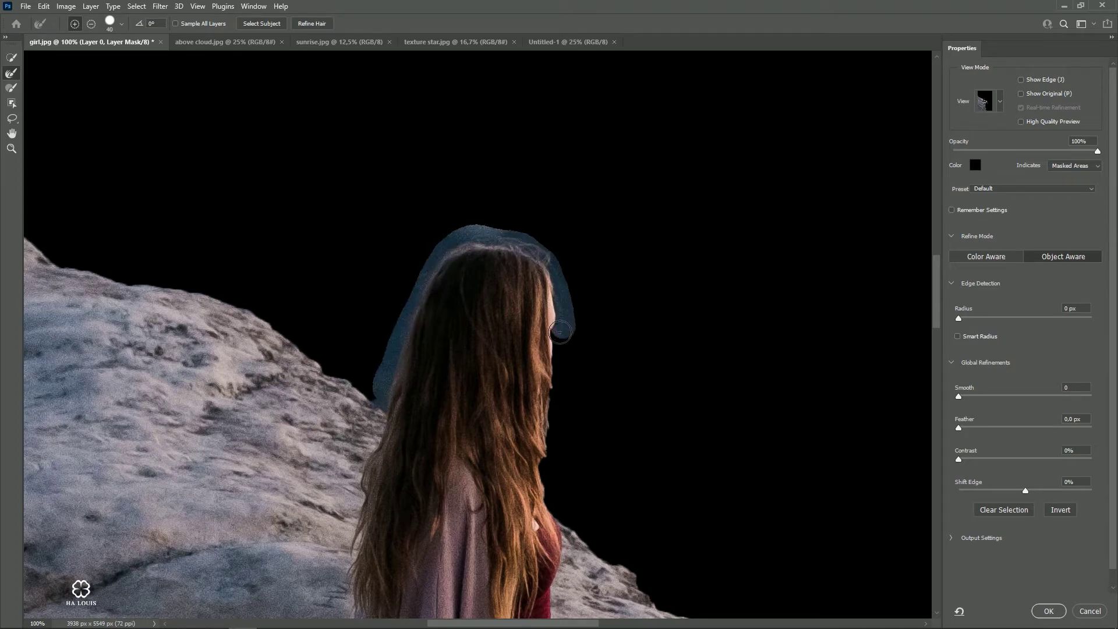
pyautogui.moveTo(559, 374)
pyautogui.mouseDown()
pyautogui.moveTo(553, 512)
pyautogui.moveTo(569, 448)
pyautogui.moveTo(575, 312)
pyautogui.mouseUp()
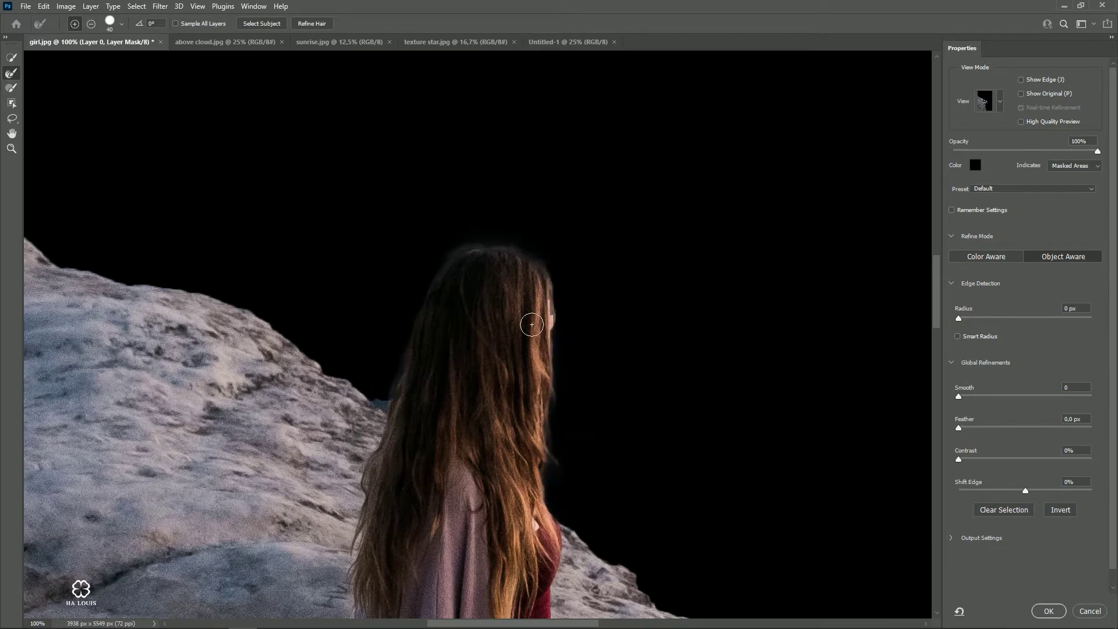
pyautogui.click(1047, 610)
# Step: Apply the layer mask permanently and zoom in on the sneakers
pyautogui.press('v')
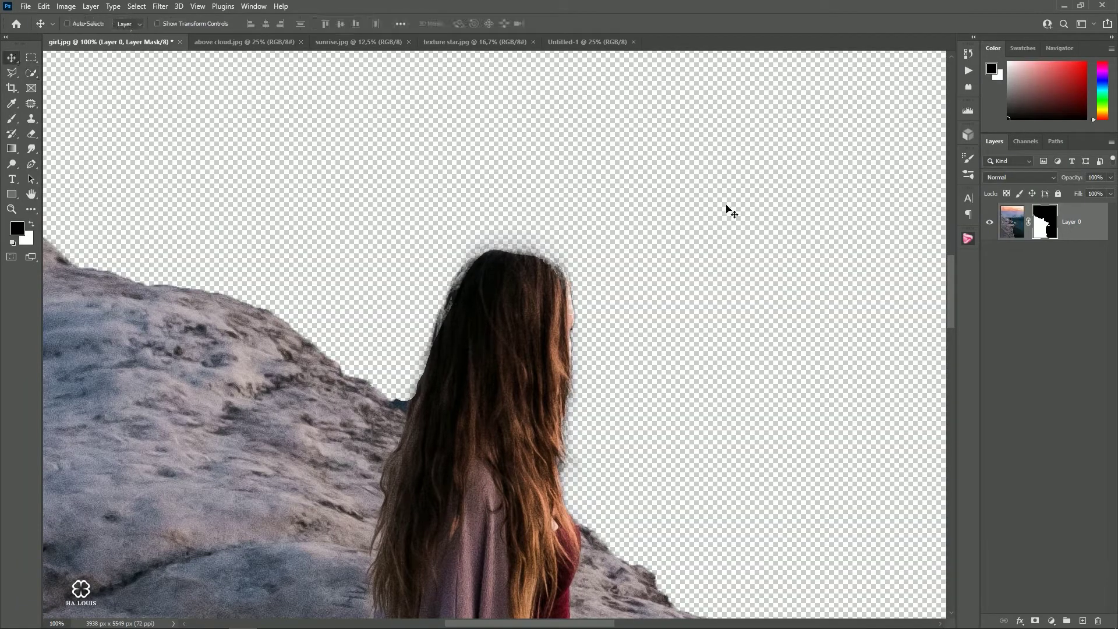
pyautogui.rightClick(1042, 226)
pyautogui.click(1024, 255)
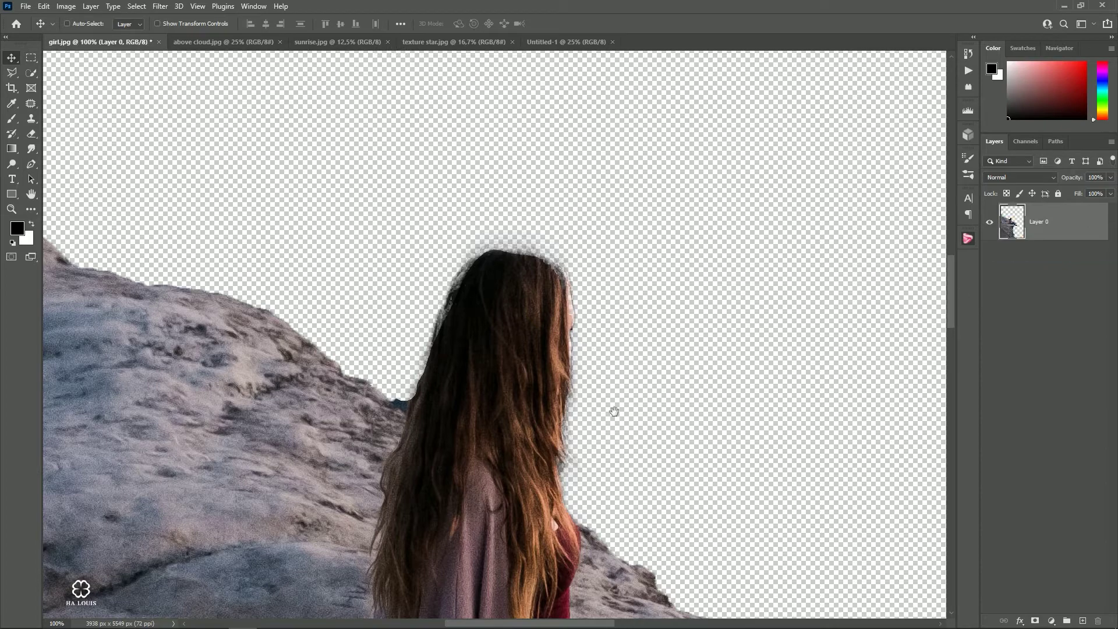
pyautogui.moveTo(613, 411)
pyautogui.mouseDown()
pyautogui.moveTo(638, 240)
pyautogui.moveTo(584, 224)
pyautogui.mouseUp()
pyautogui.moveTo(793, 422); pyautogui.dragTo(592, 234)
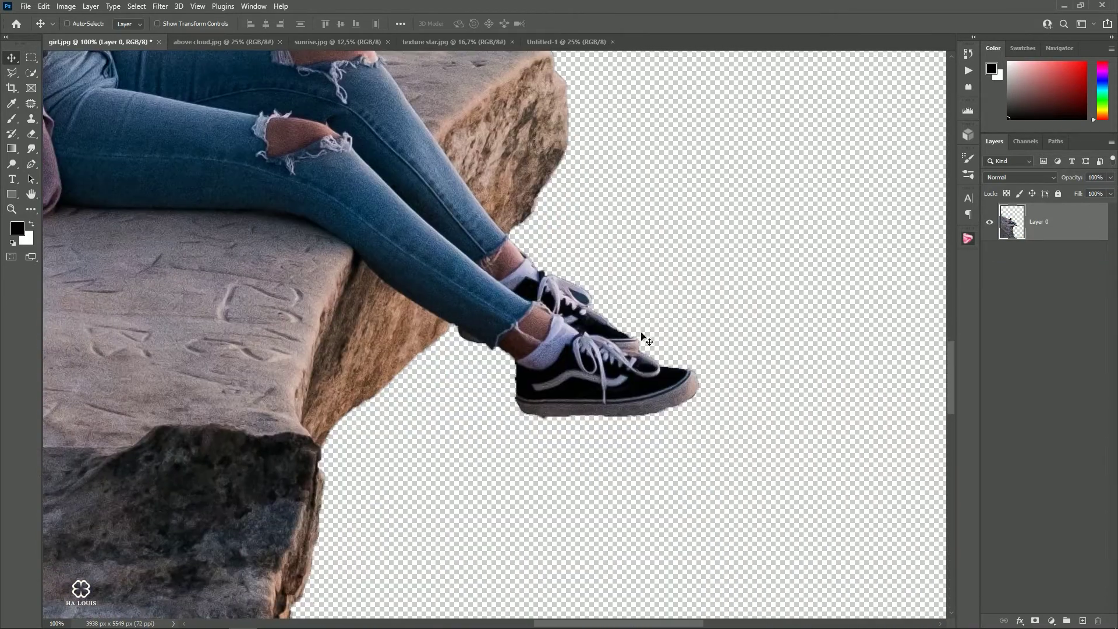
pyautogui.click(589, 303)
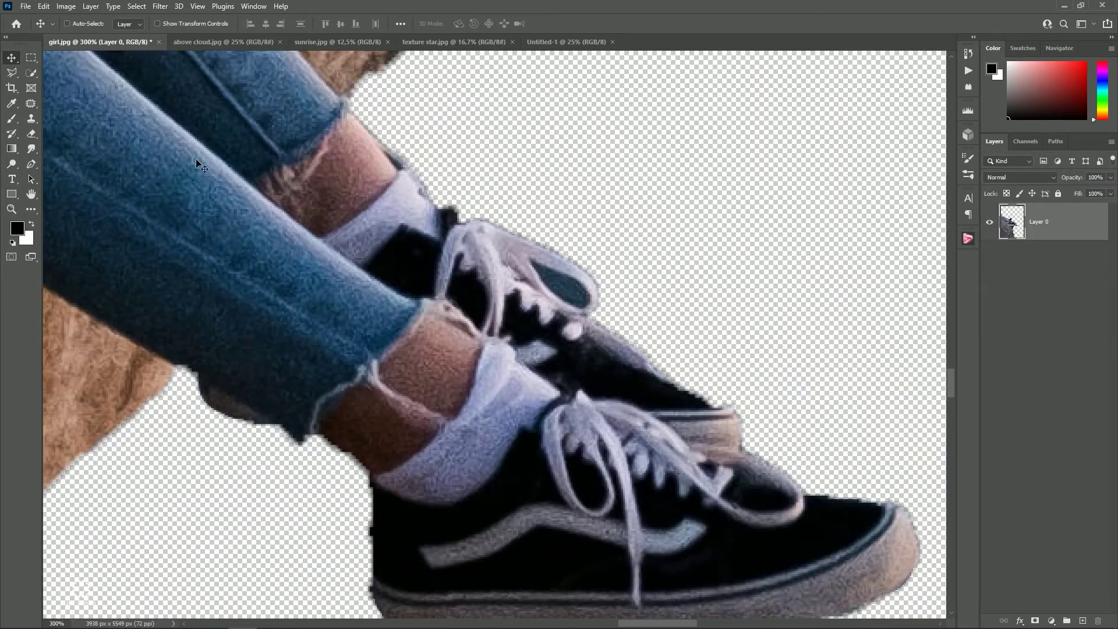
# Step: Trace the gap between the upper sneaker's laces with the Pen Tool and delete it
pyautogui.click(30, 165)
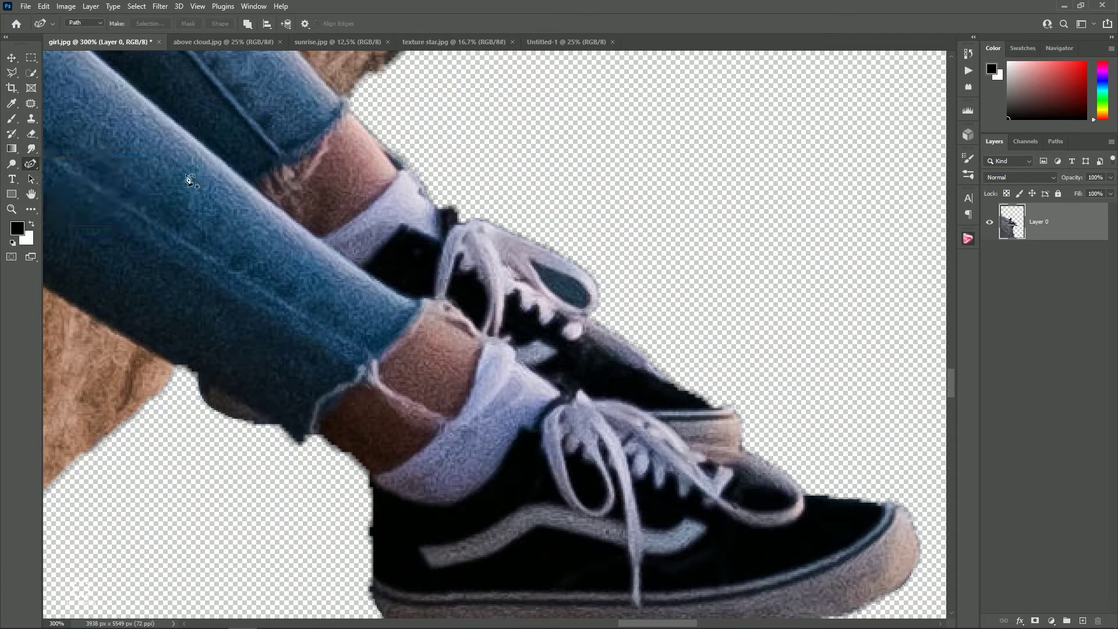
pyautogui.rightClick(34, 167)
pyautogui.click(69, 164)
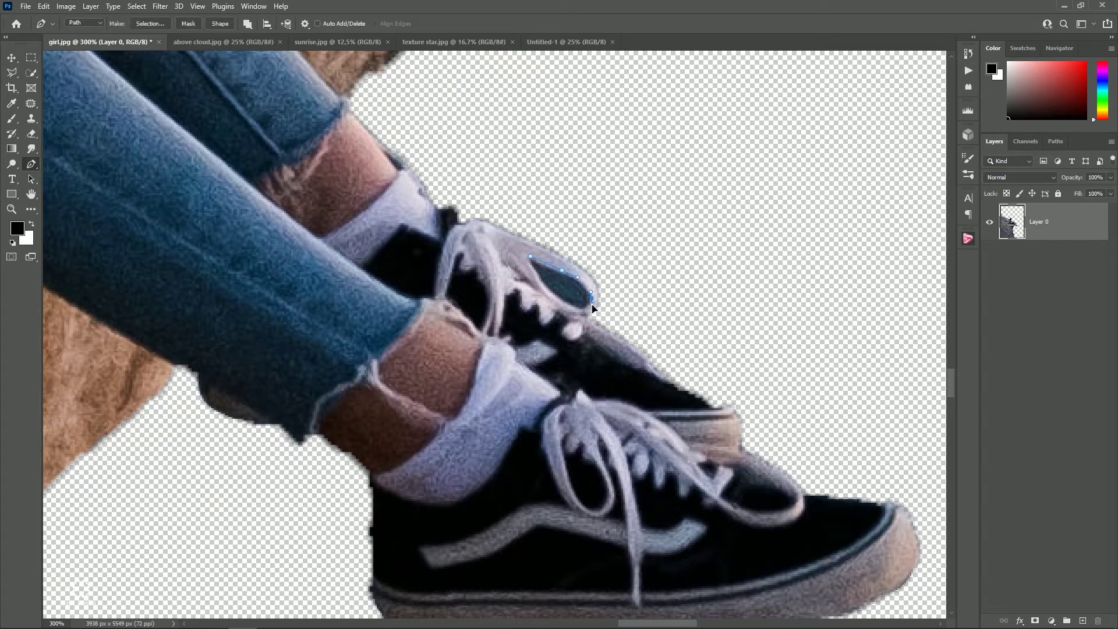
pyautogui.rightClick(553, 278)
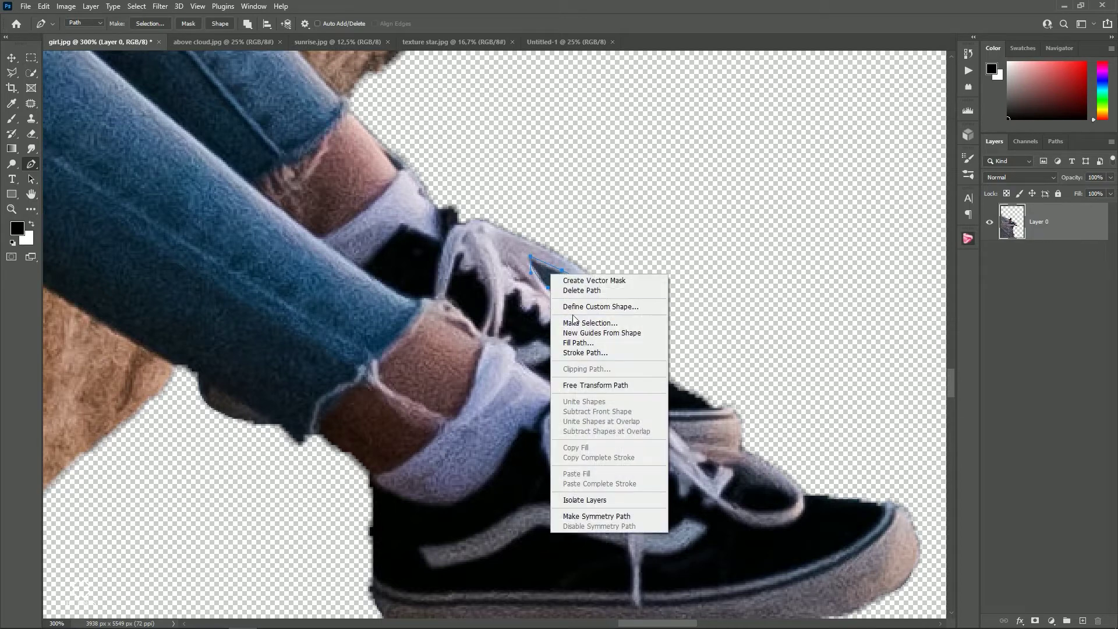
pyautogui.click(577, 322)
pyautogui.write('0,5')
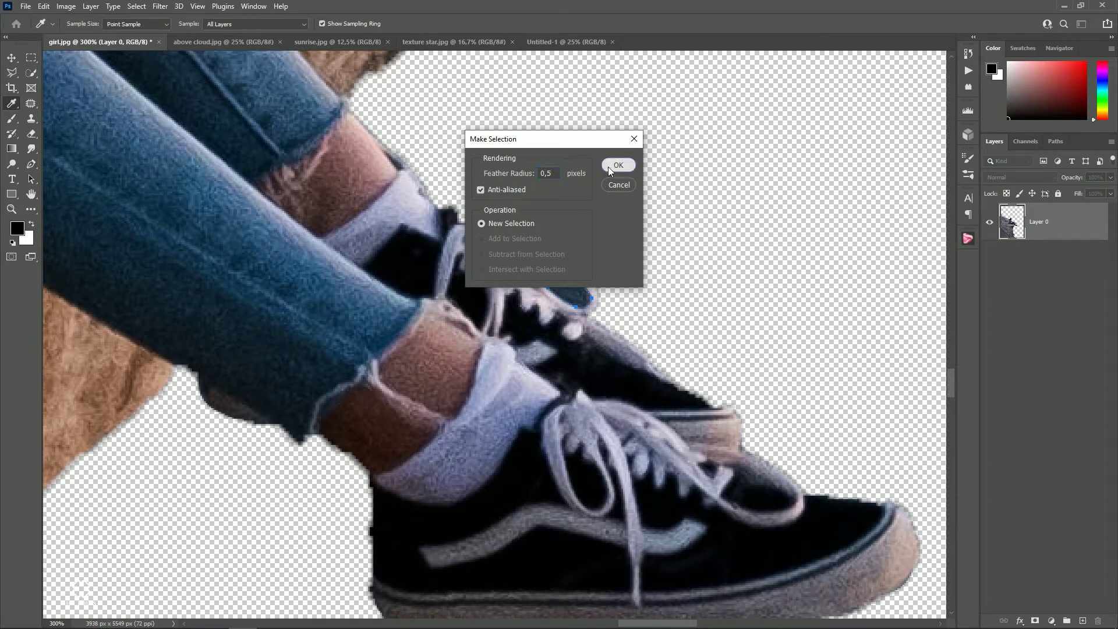
pyautogui.click(617, 166)
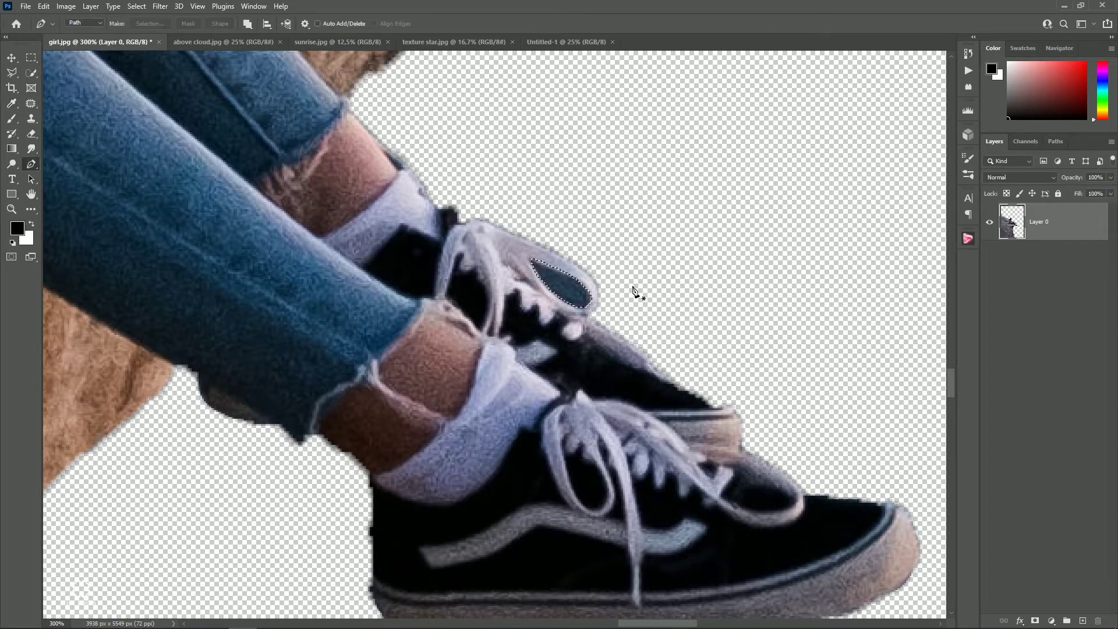
pyautogui.press('Delete')
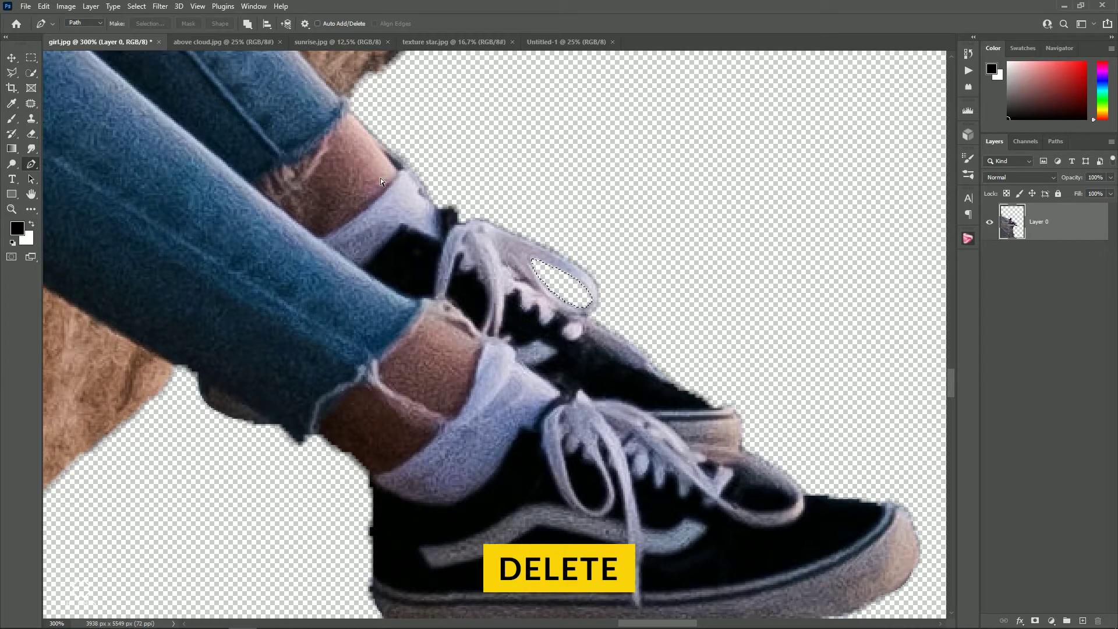
pyautogui.press('v')
pyautogui.scroll(-5, 387, 198)
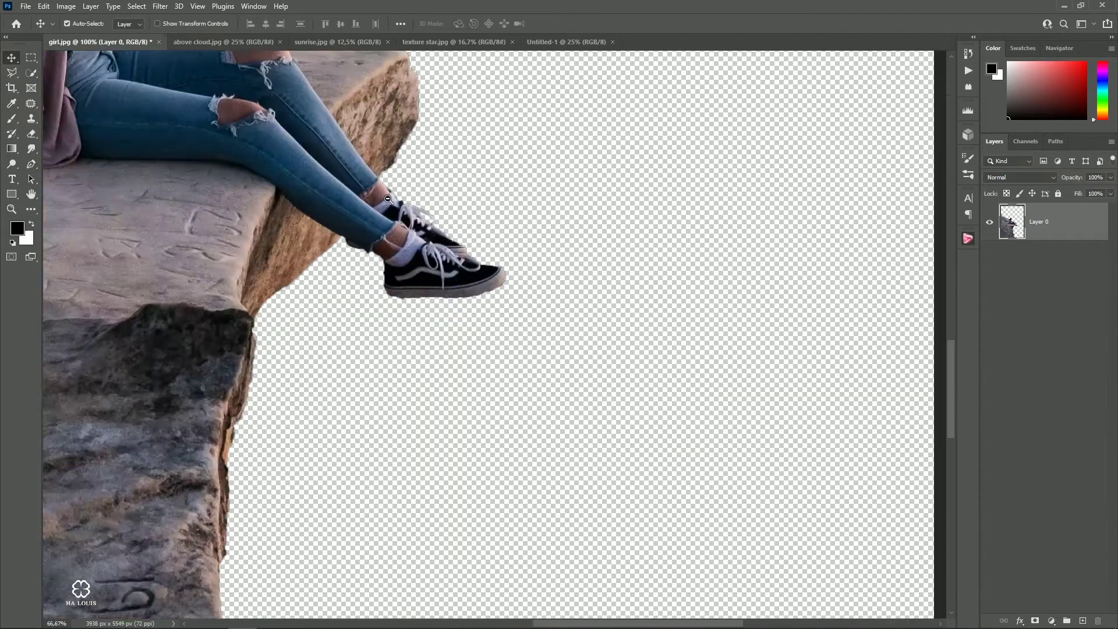
pyautogui.scroll(-2, 388, 199)
pyautogui.scroll(-1, 445, 207)
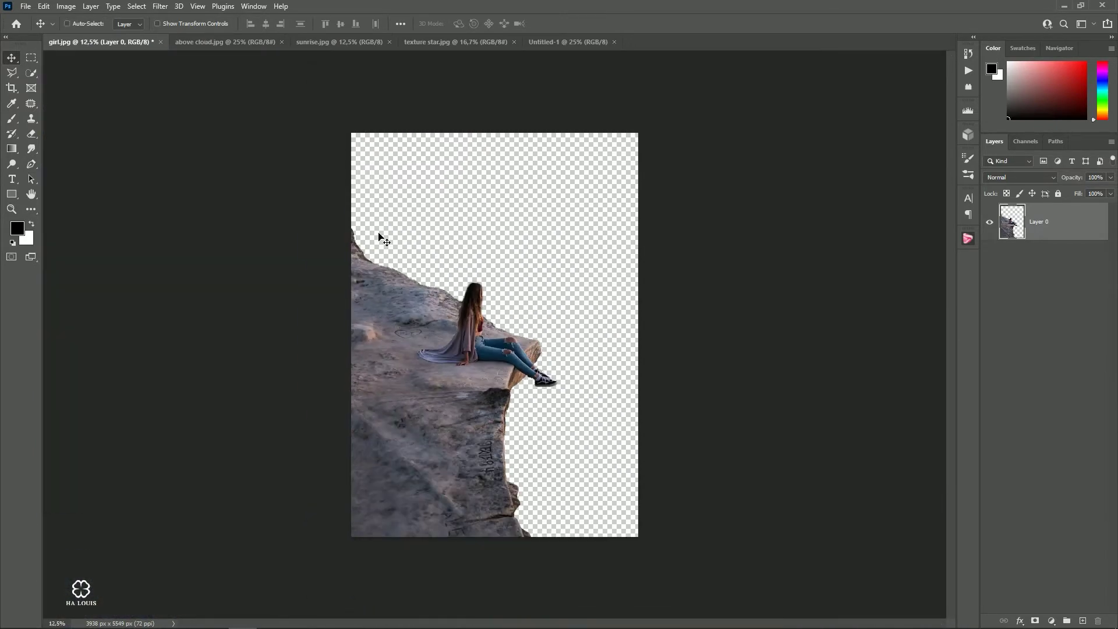
# Step: Move the girl cutout into Untitled-1 and shrink it to about half, resting on the bottom-left edge
pyautogui.moveTo(379, 235)
pyautogui.mouseDown()
pyautogui.moveTo(454, 295)
pyautogui.moveTo(464, 447)
pyautogui.mouseUp()
pyautogui.hotkey('ctrl', 't')
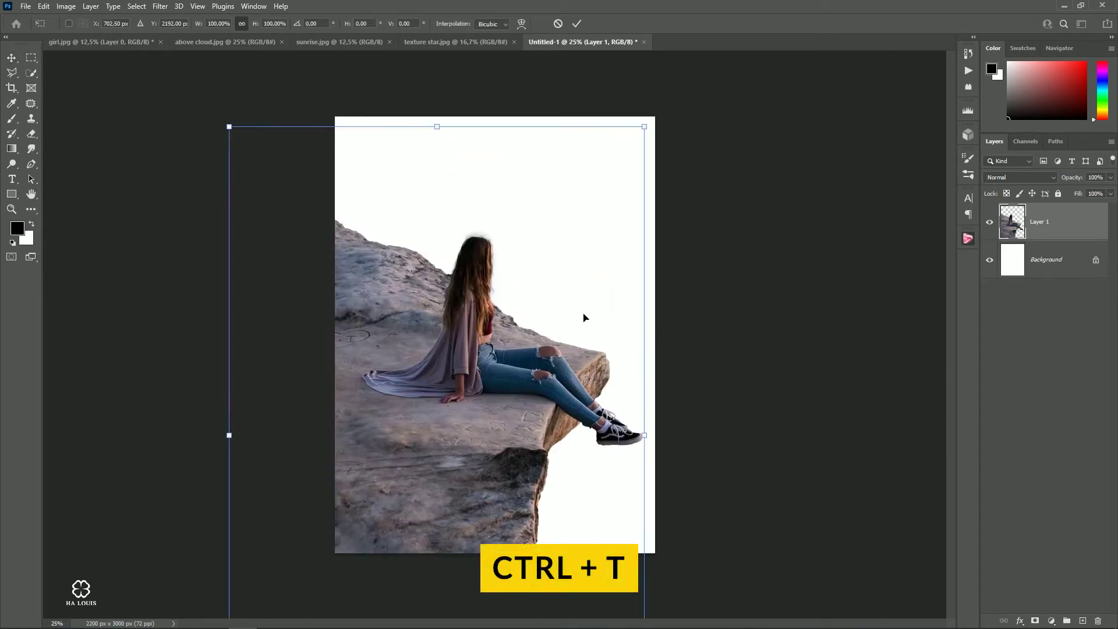
pyautogui.moveTo(643, 126); pyautogui.dragTo(418, 447)
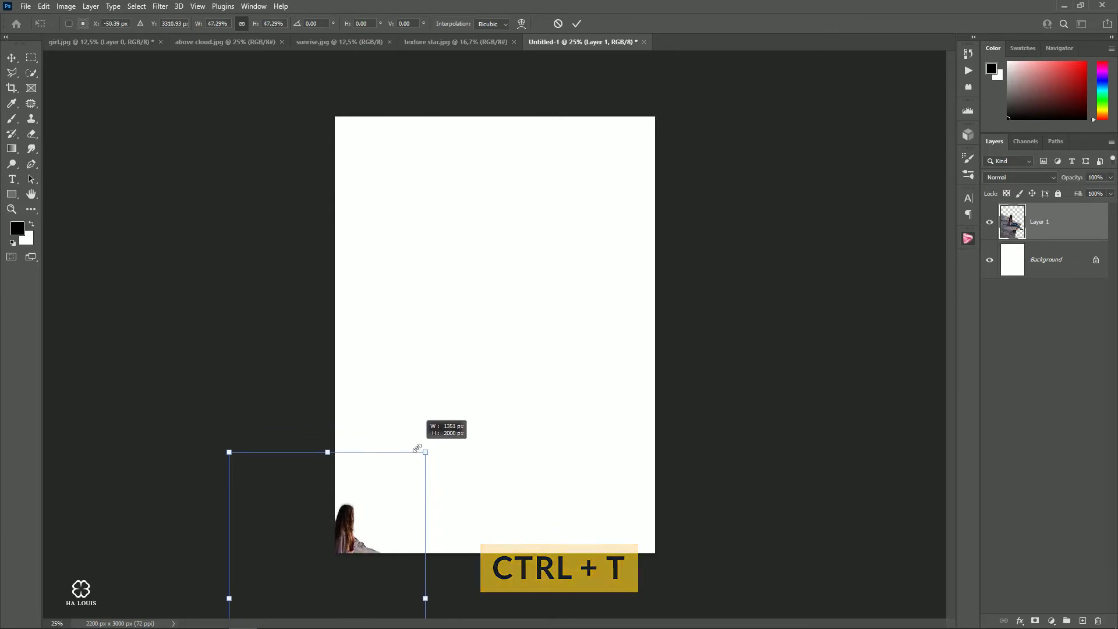
pyautogui.moveTo(382, 496)
pyautogui.mouseDown()
pyautogui.moveTo(477, 288)
pyautogui.moveTo(472, 312)
pyautogui.mouseUp()
pyautogui.moveTo(516, 257)
pyautogui.mouseDown()
pyautogui.moveTo(520, 247)
pyautogui.moveTo(517, 260)
pyautogui.mouseUp()
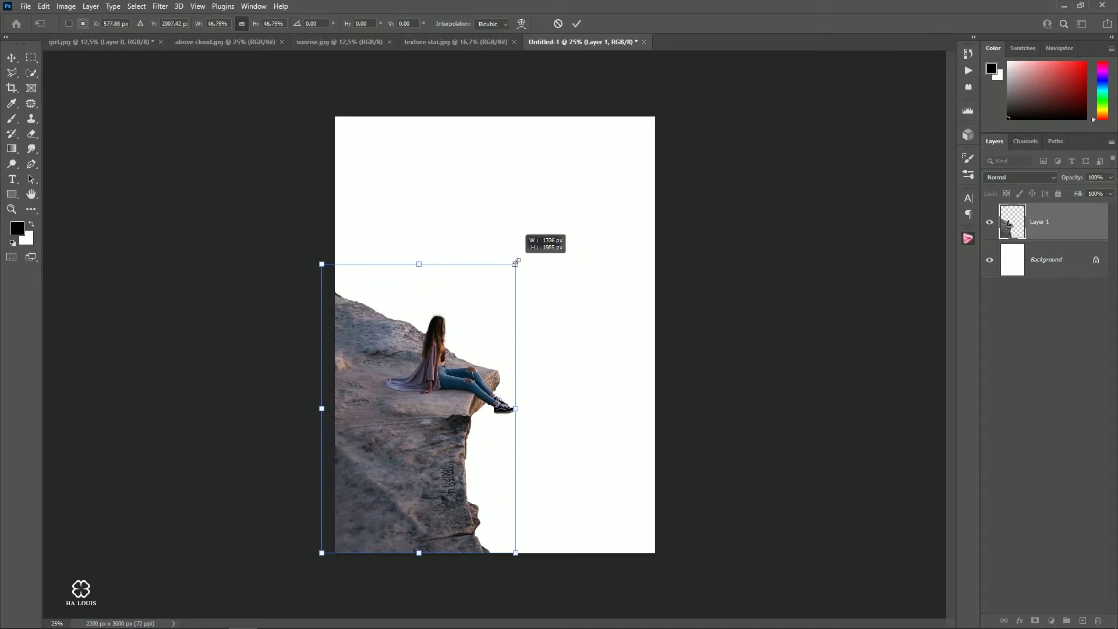
pyautogui.moveTo(501, 309)
pyautogui.mouseDown()
pyautogui.moveTo(474, 340)
pyautogui.moveTo(470, 402)
pyautogui.mouseUp()
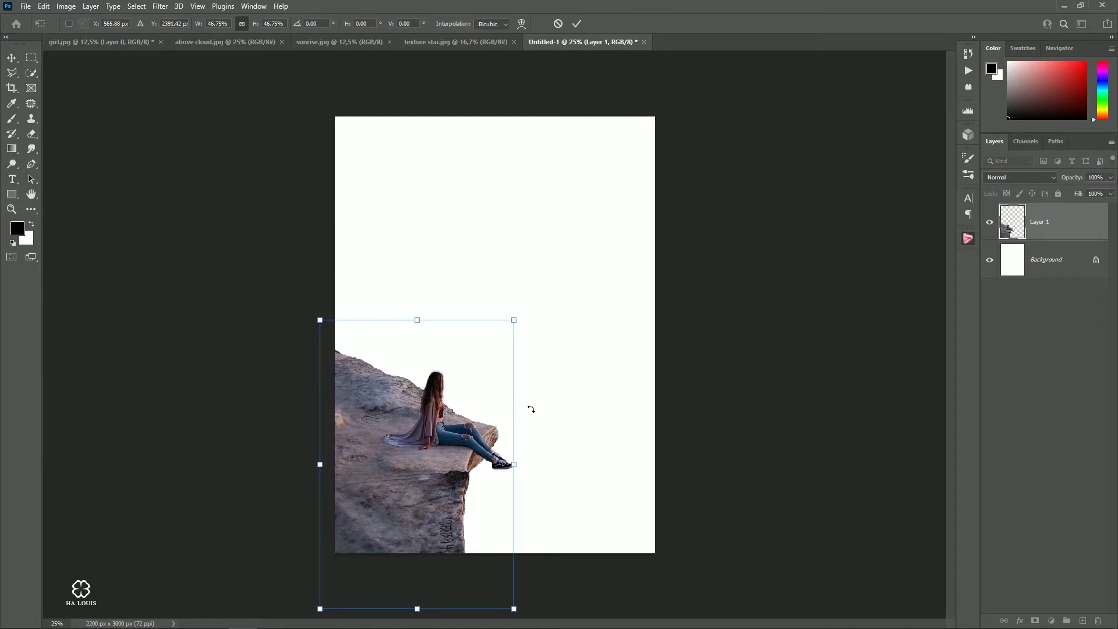
pyautogui.press('Down')
pyautogui.press('Down')
pyautogui.press('Down')
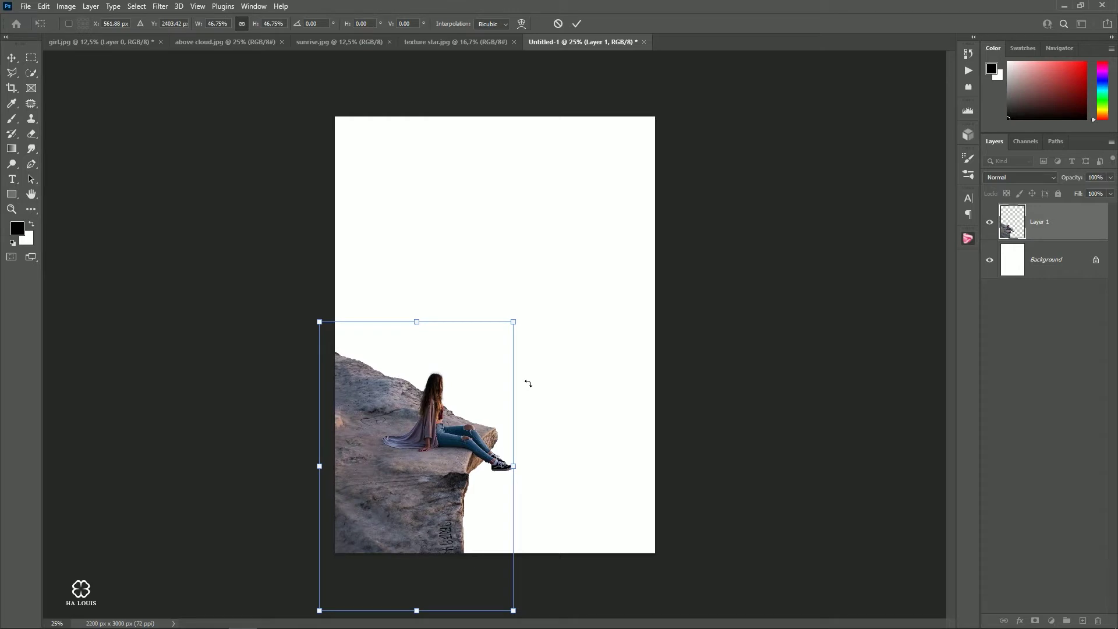
pyautogui.click(577, 24)
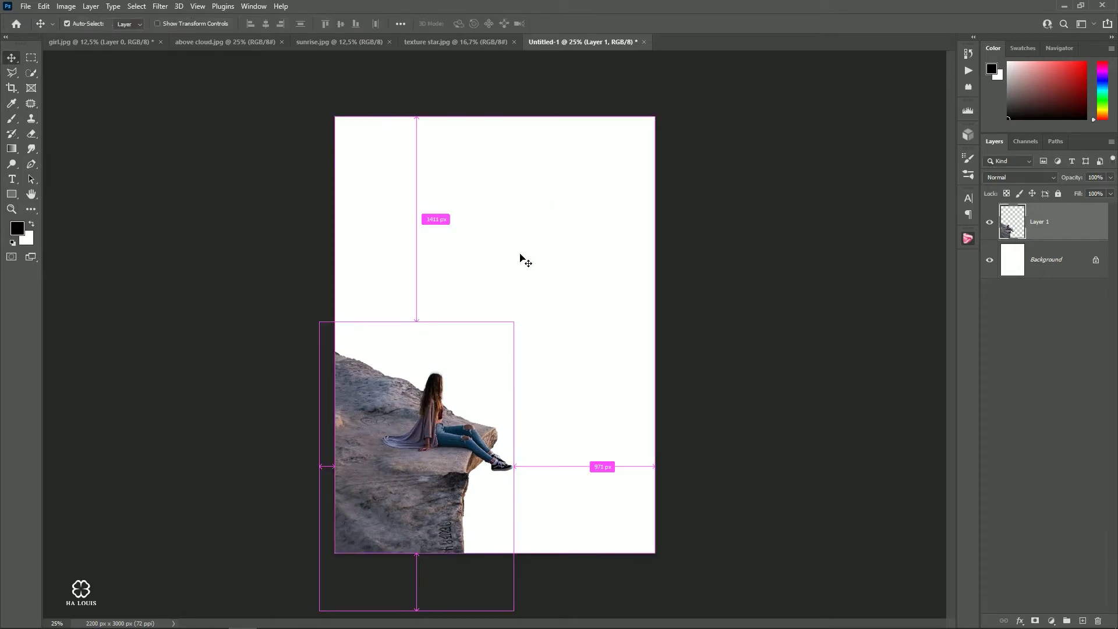
pyautogui.hotkey('ctrl', '-')
pyautogui.hotkey('ctrl', '+')
# Step: Bring the cloud photo into the composite below the girl layer and flip it horizontally
pyautogui.click(224, 42)
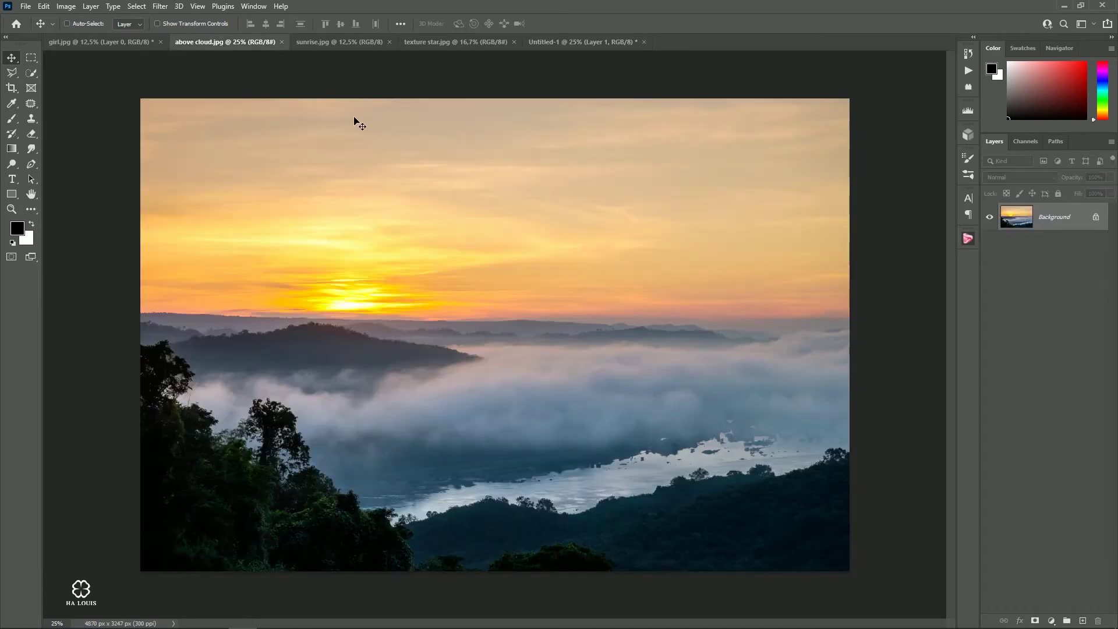
pyautogui.moveTo(354, 123)
pyautogui.mouseDown()
pyautogui.moveTo(578, 55)
pyautogui.moveTo(538, 239)
pyautogui.mouseUp()
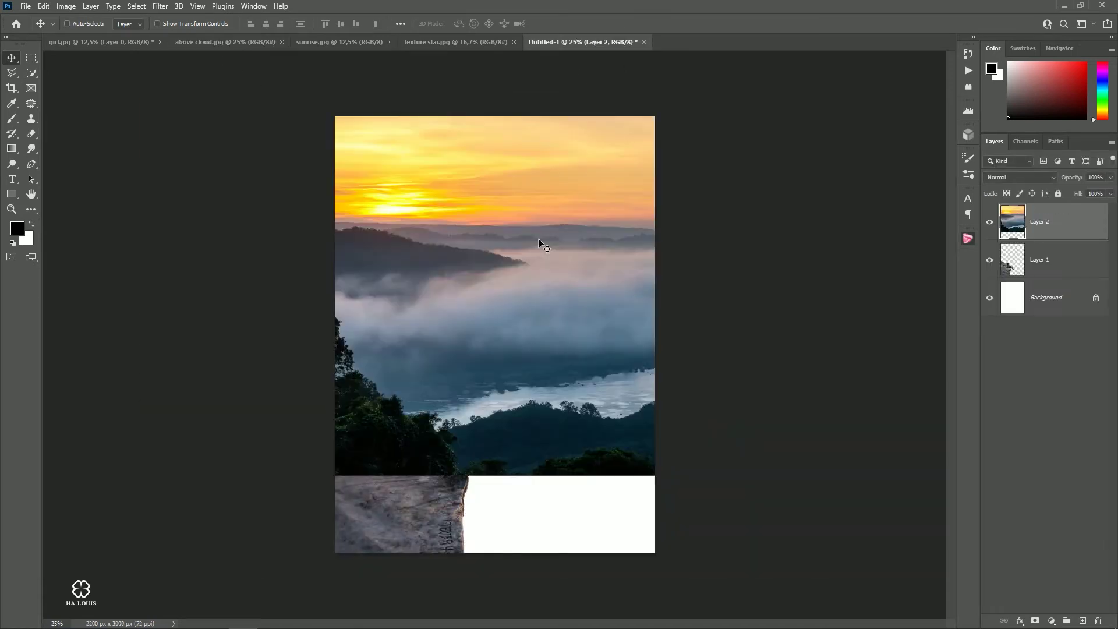
pyautogui.moveTo(1013, 242); pyautogui.dragTo(1013, 278)
pyautogui.moveTo(570, 236); pyautogui.dragTo(535, 273)
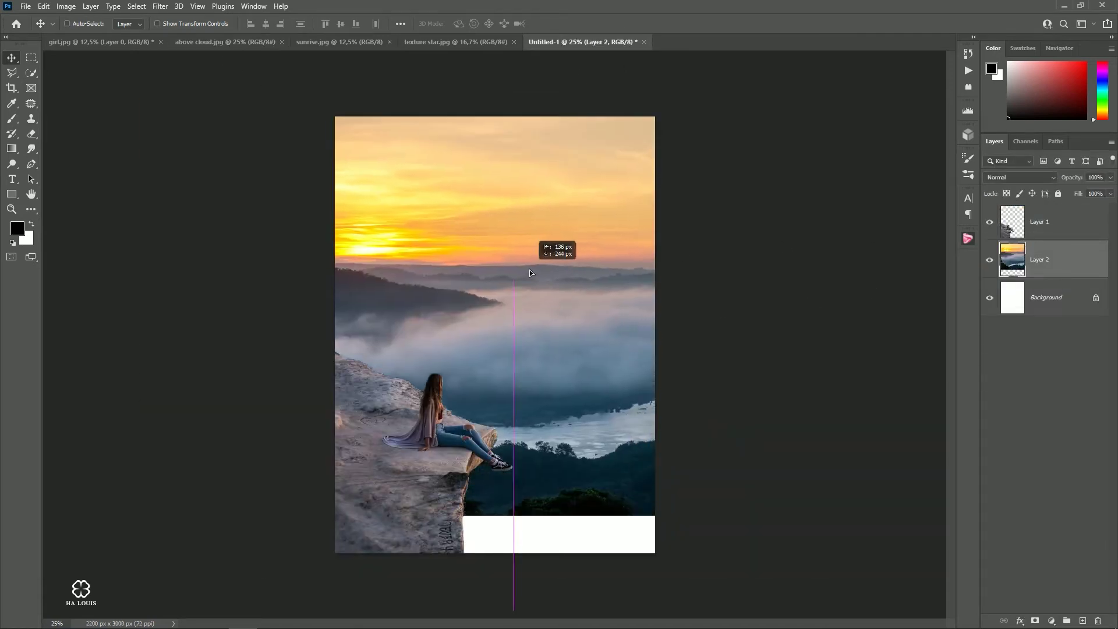
pyautogui.hotkey('ctrl', 't')
pyautogui.moveTo(867, 513); pyautogui.dragTo(512, 275)
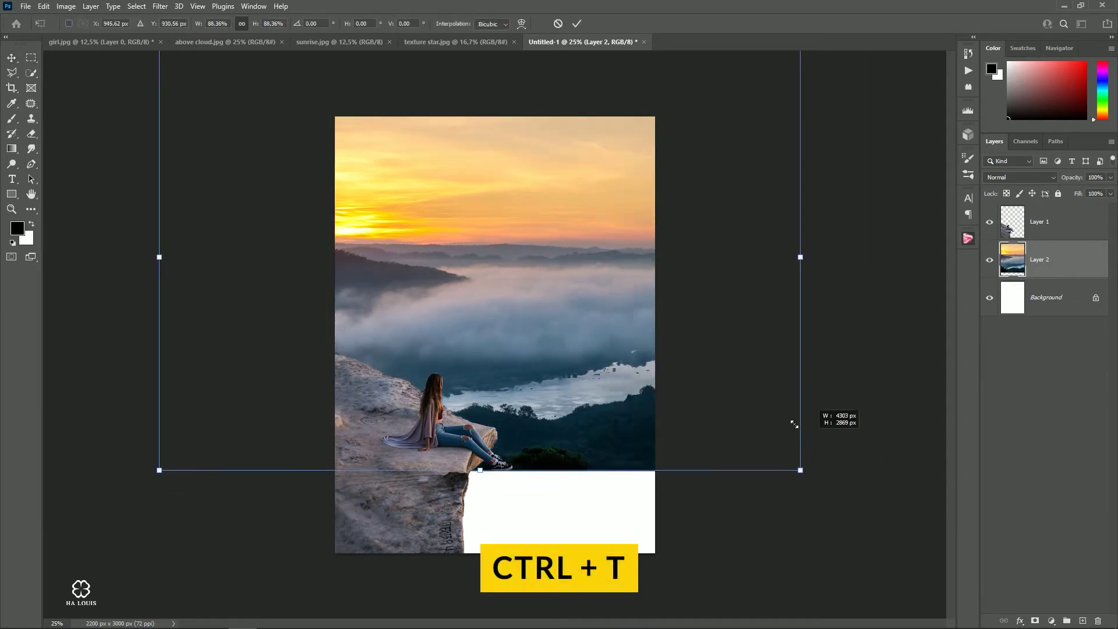
pyautogui.moveTo(463, 184); pyautogui.dragTo(700, 318)
pyautogui.rightClick(549, 261)
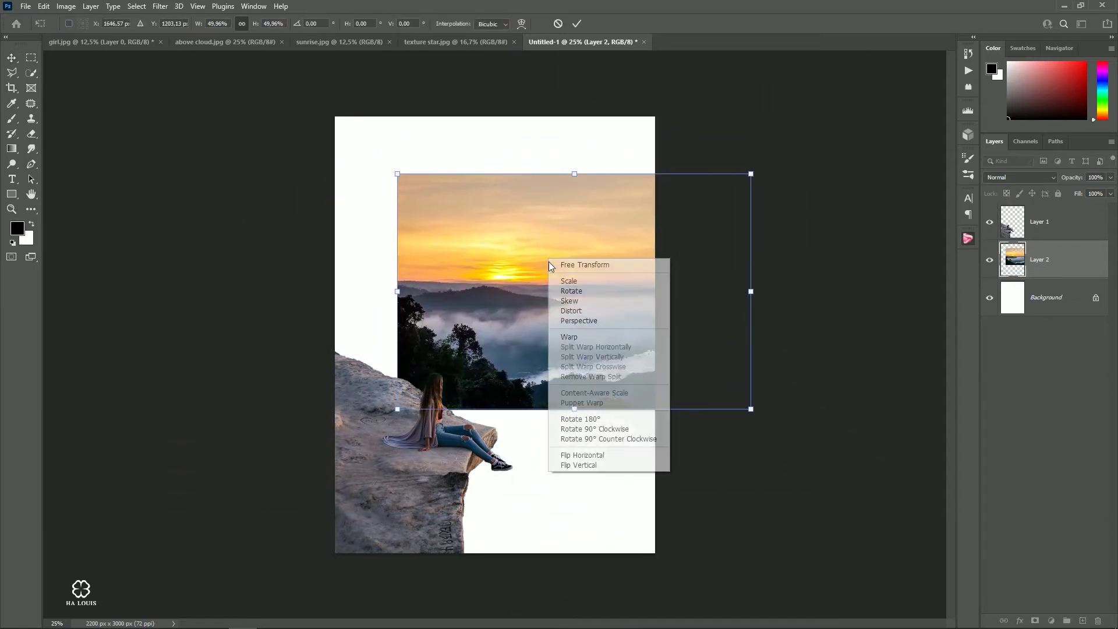
pyautogui.click(582, 453)
# Step: Enlarge and position the mirrored clouds to cover the whole canvas, then commit
pyautogui.moveTo(595, 321); pyautogui.dragTo(536, 456)
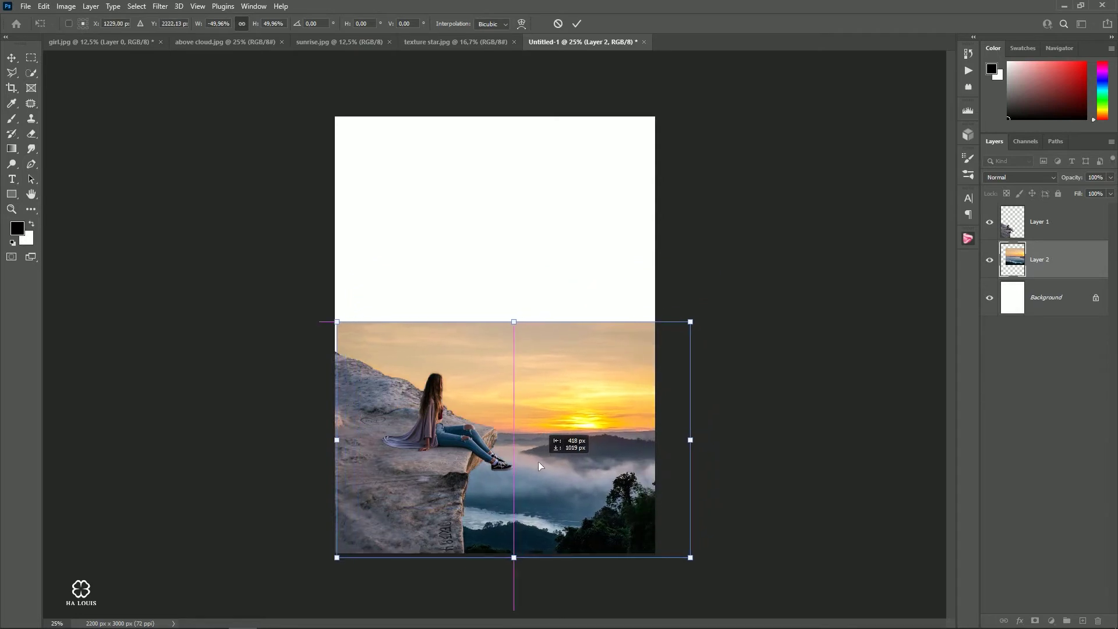
pyautogui.moveTo(690, 316); pyautogui.dragTo(786, 222)
pyautogui.moveTo(736, 316); pyautogui.dragTo(634, 321)
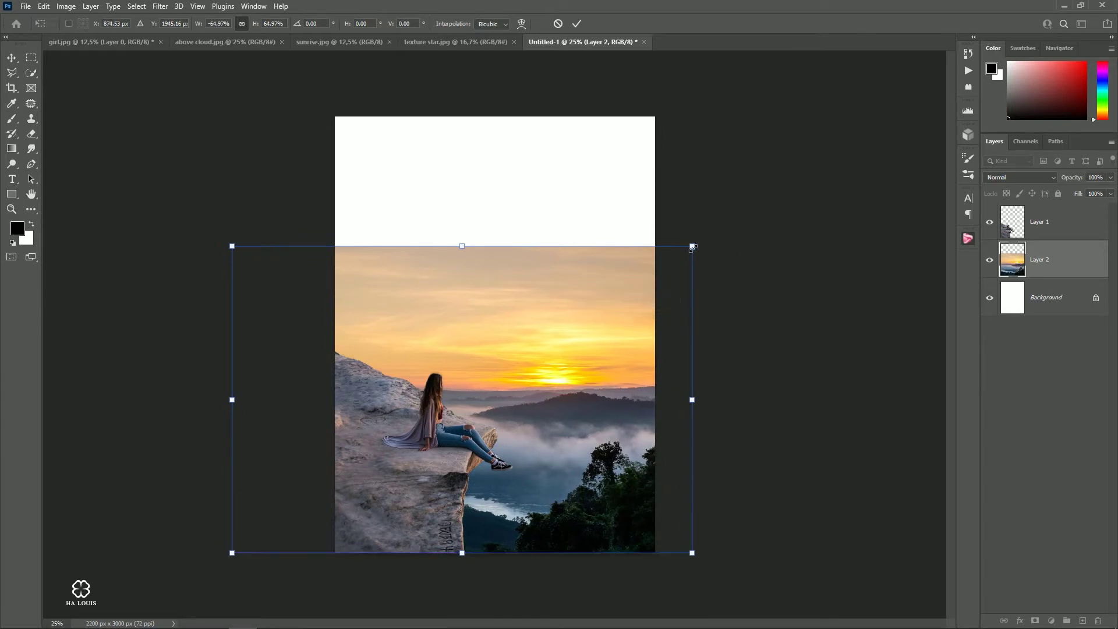
pyautogui.moveTo(692, 245); pyautogui.dragTo(719, 202)
pyautogui.moveTo(730, 177)
pyautogui.mouseDown()
pyautogui.moveTo(740, 154)
pyautogui.moveTo(828, 155)
pyautogui.mouseUp()
pyautogui.moveTo(759, 287); pyautogui.dragTo(731, 287)
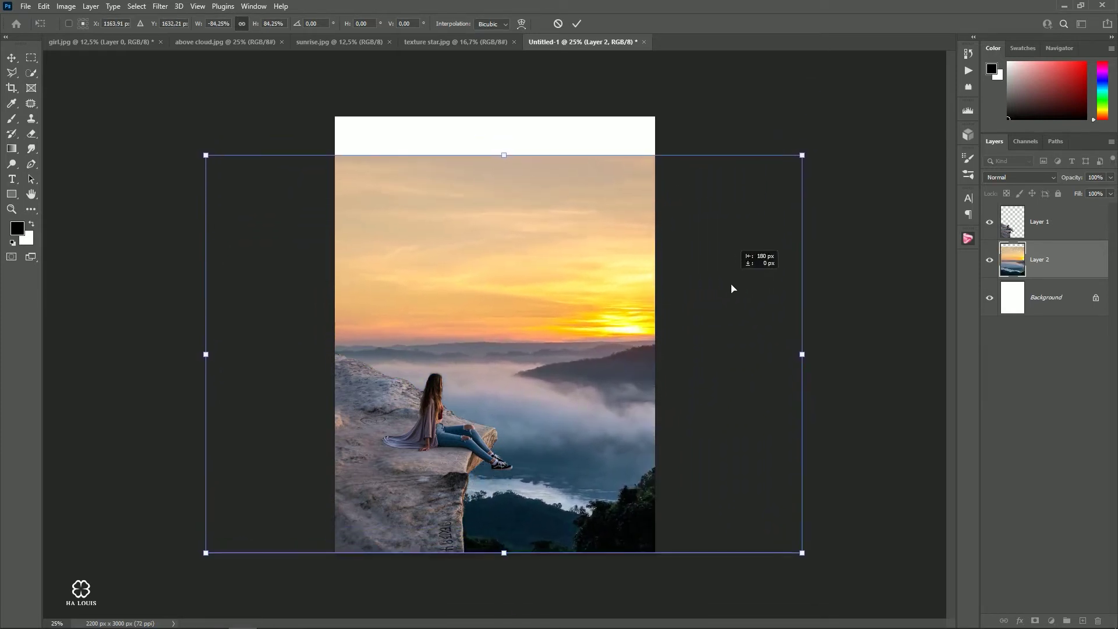
pyautogui.moveTo(810, 151); pyautogui.dragTo(867, 68)
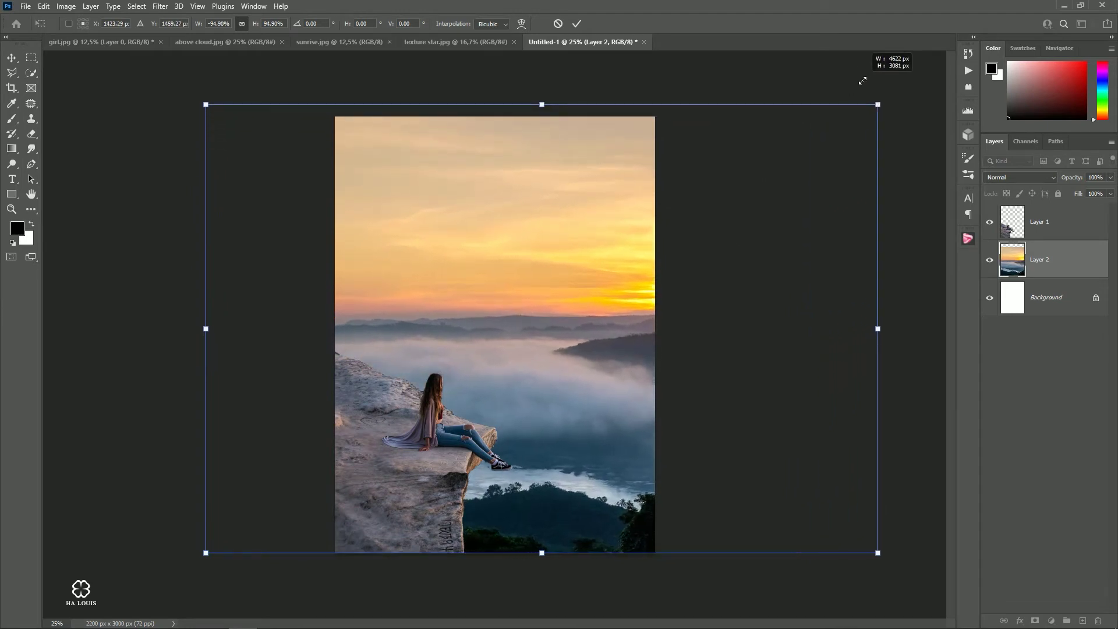
pyautogui.moveTo(758, 238)
pyautogui.mouseDown()
pyautogui.moveTo(668, 229)
pyautogui.moveTo(662, 240)
pyautogui.mouseUp()
pyautogui.moveTo(788, 98); pyautogui.dragTo(795, 75)
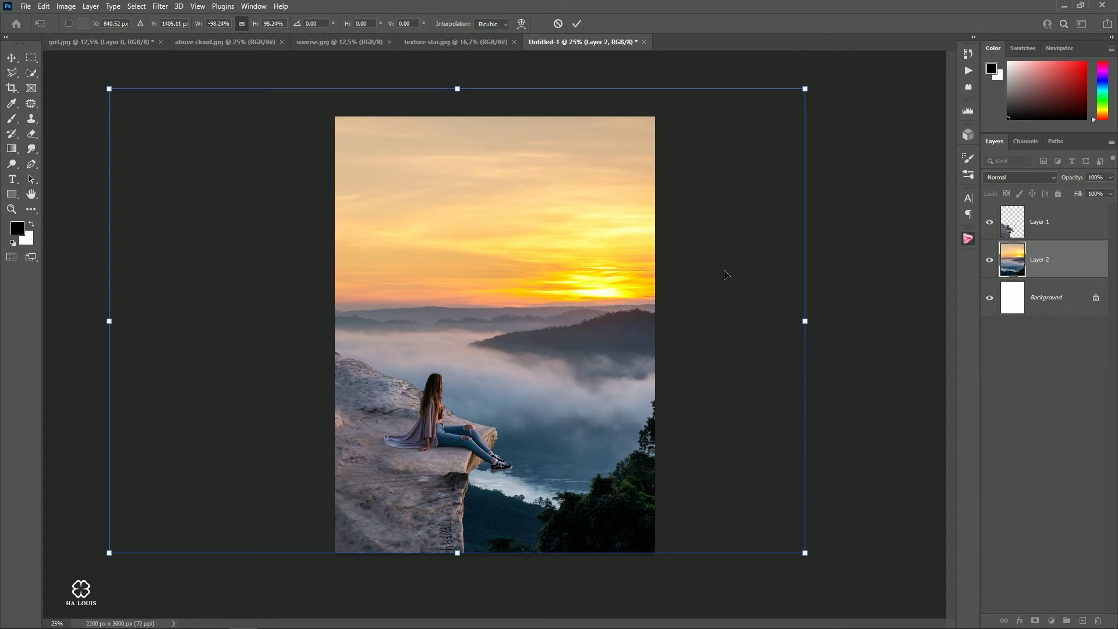
pyautogui.moveTo(725, 272)
pyautogui.mouseDown()
pyautogui.moveTo(677, 276)
pyautogui.moveTo(686, 283)
pyautogui.mouseUp()
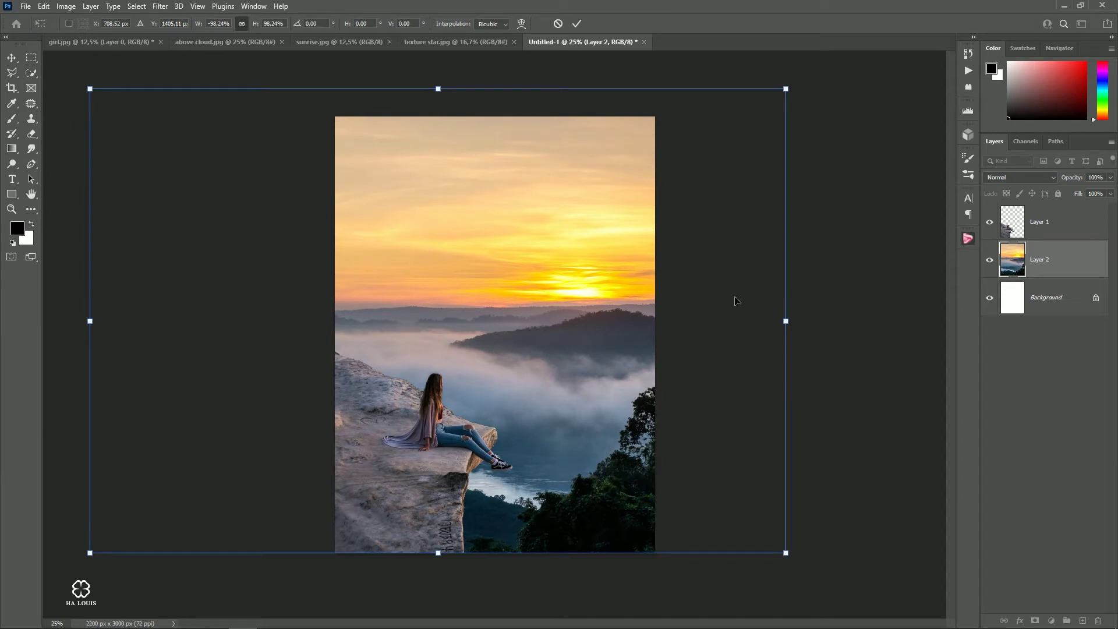
pyautogui.click(581, 25)
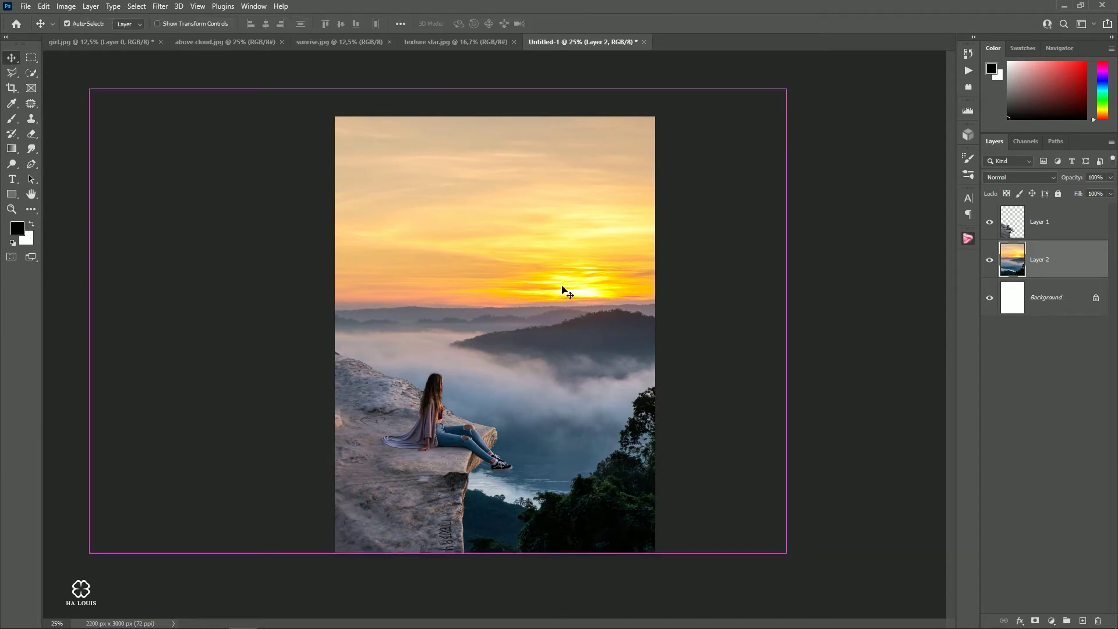
pyautogui.hotkey('ctrl', '-')
pyautogui.scroll(-1, 530, 255)
pyautogui.scroll(2, 531, 279)
pyautogui.scroll(-1, 530, 303)
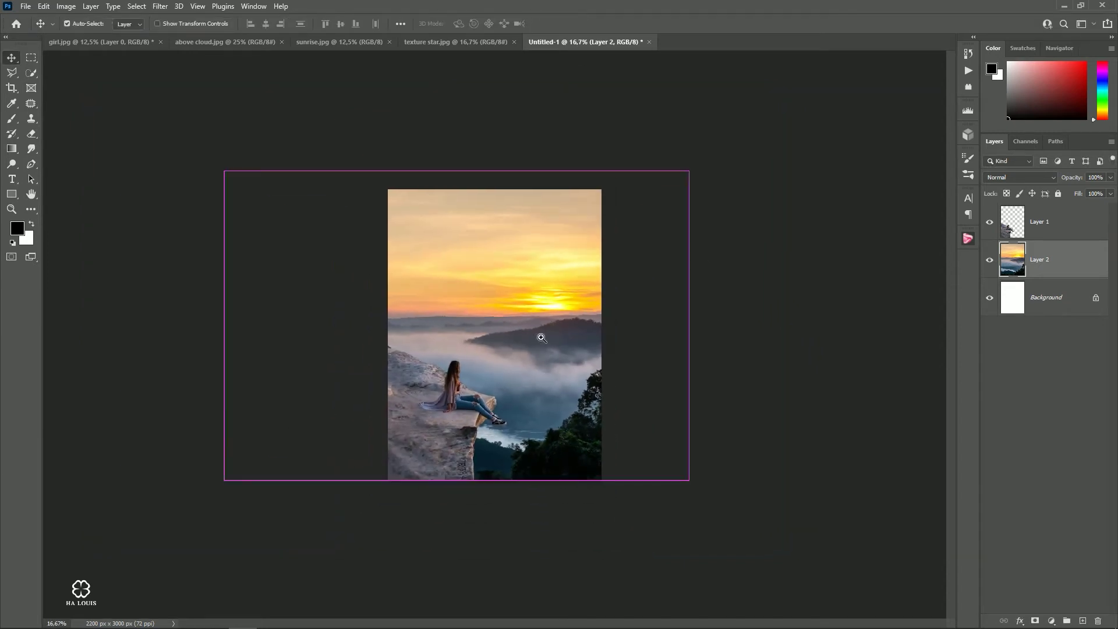
pyautogui.scroll(1, 530, 320)
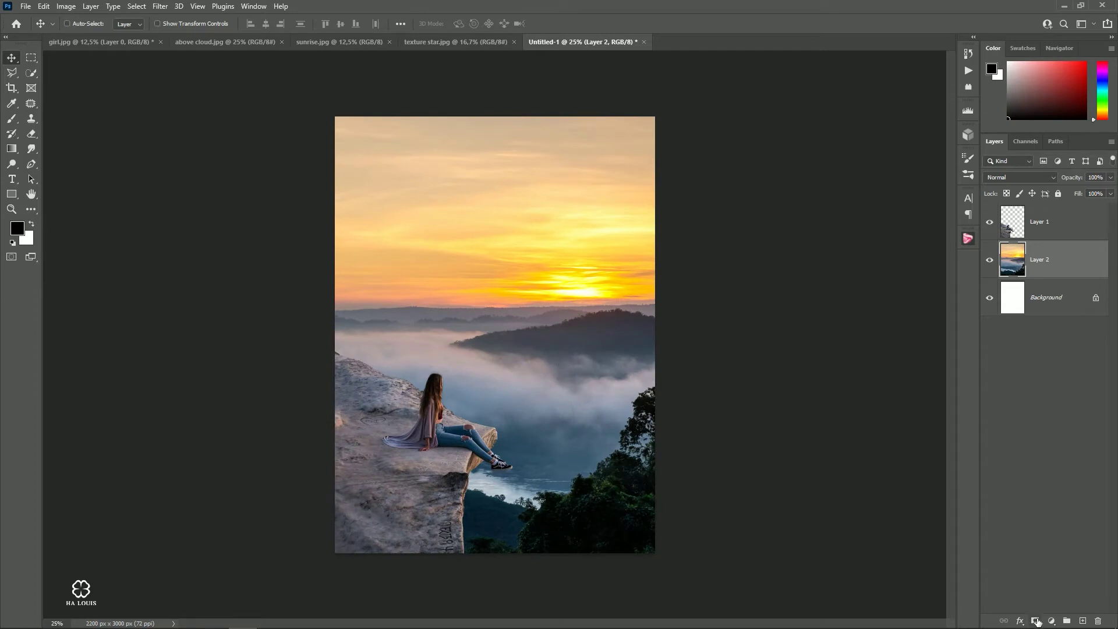
# Step: Mask Layer 2 and fade its sky toward the top with a Foreground to Transparent gradient
pyautogui.click(1035, 620)
pyautogui.click(12, 149)
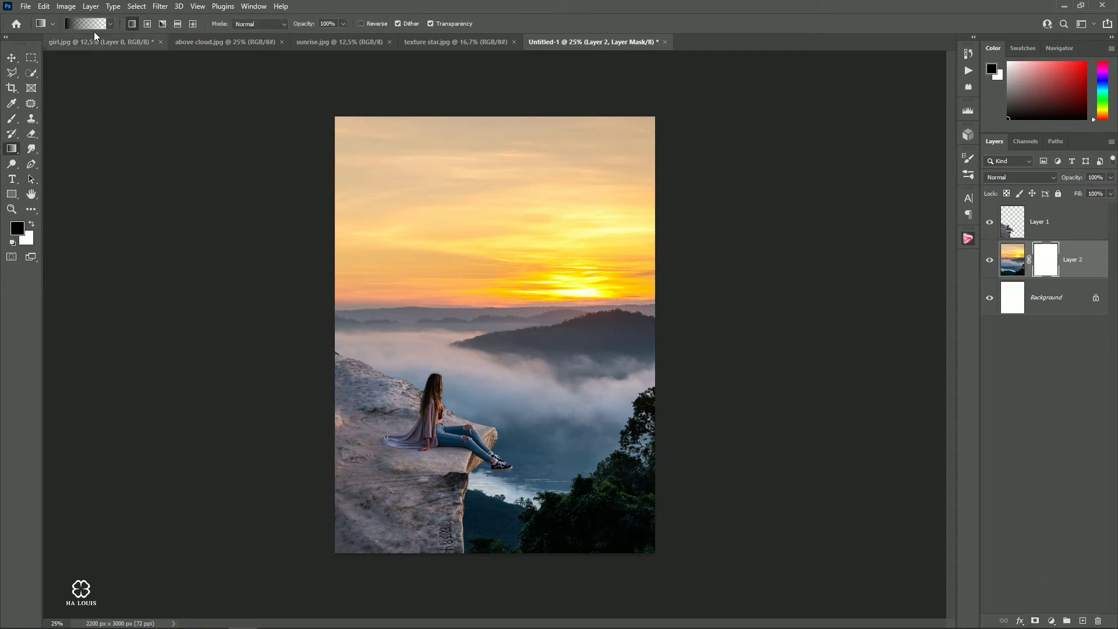
pyautogui.click(87, 23)
pyautogui.click(300, 128)
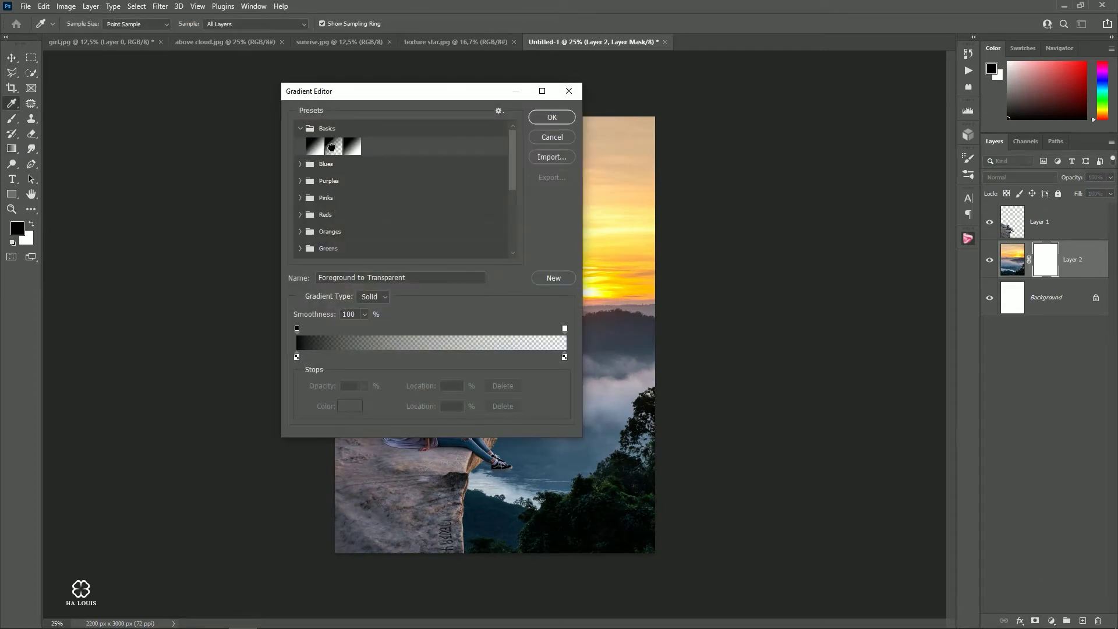
pyautogui.click(553, 118)
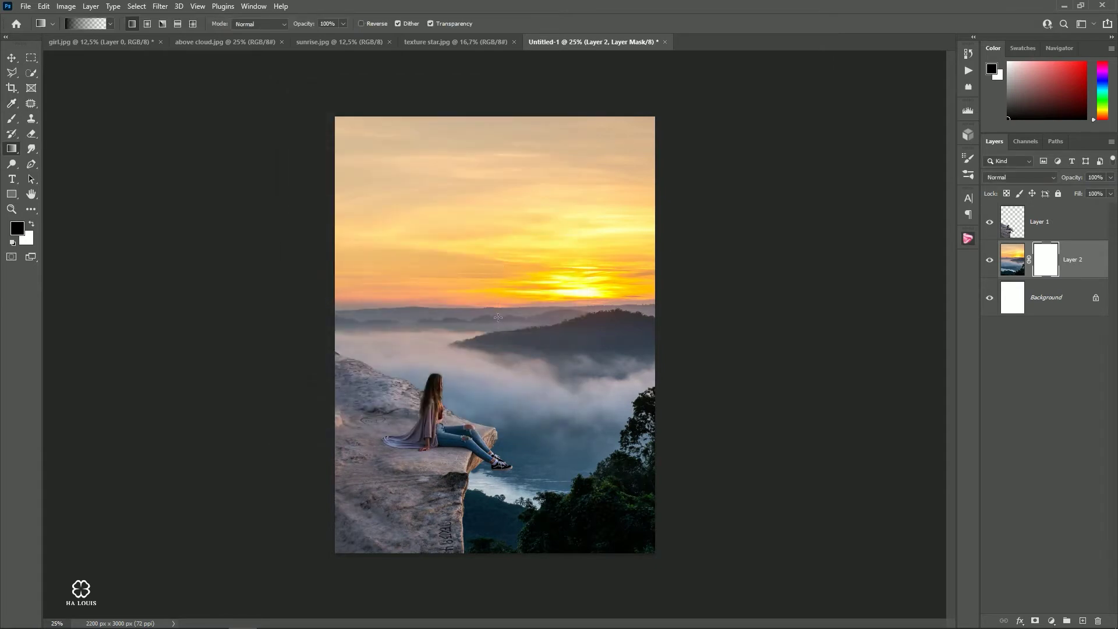
pyautogui.moveTo(498, 267); pyautogui.dragTo(498, 304)
# Step: Add a mid-grey #6b6b6b Solid Color fill layer above Background
pyautogui.press('v')
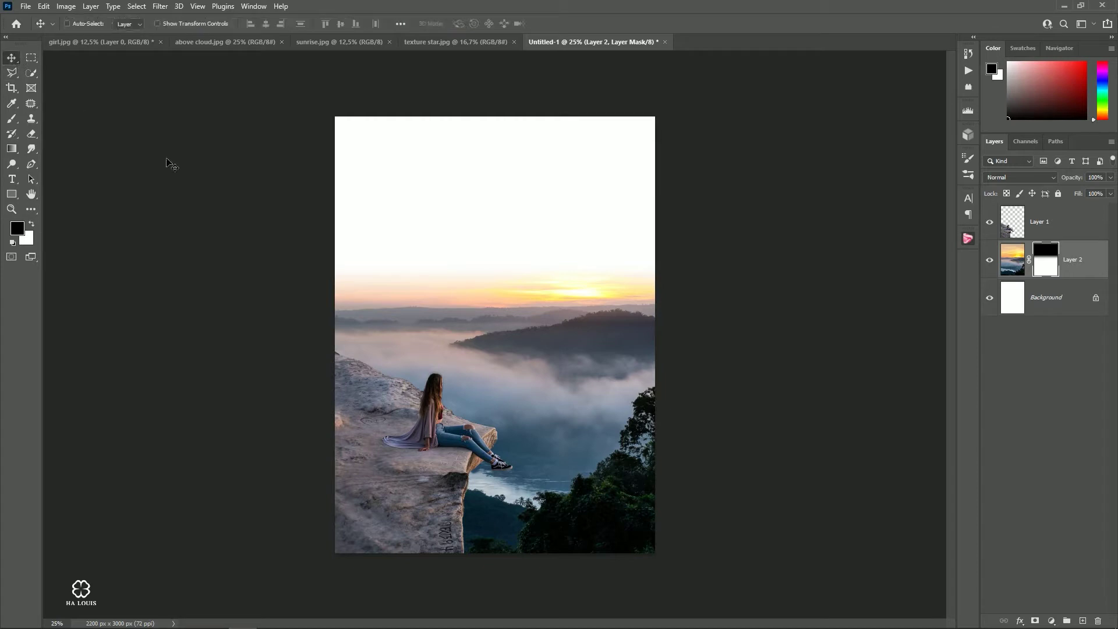
pyautogui.click(1043, 305)
pyautogui.click(1056, 618)
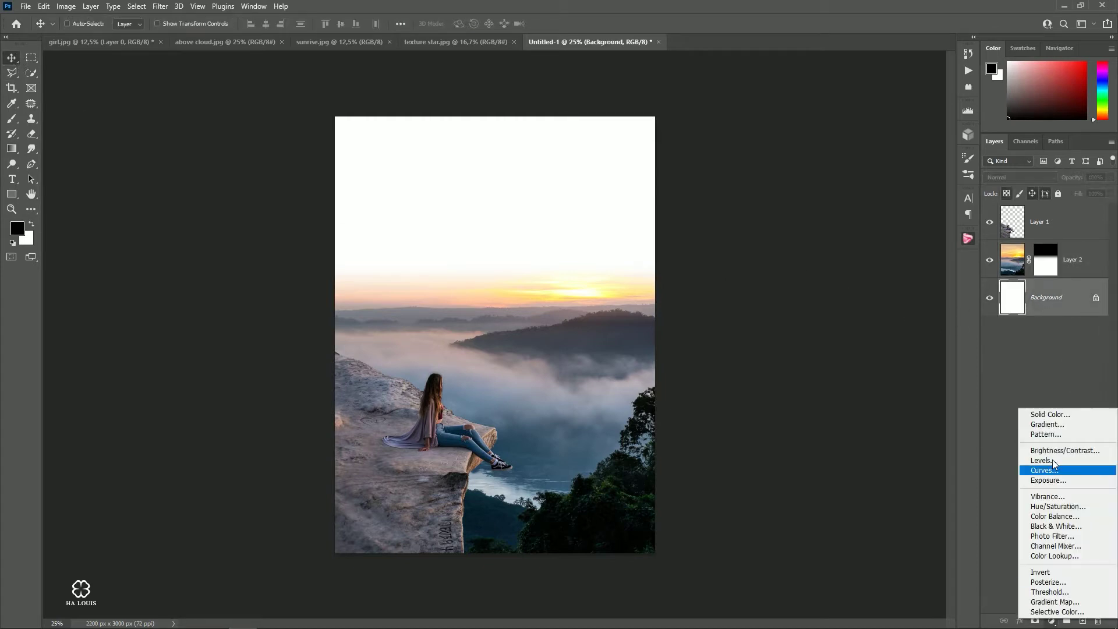
pyautogui.click(1050, 417)
pyautogui.click(605, 194)
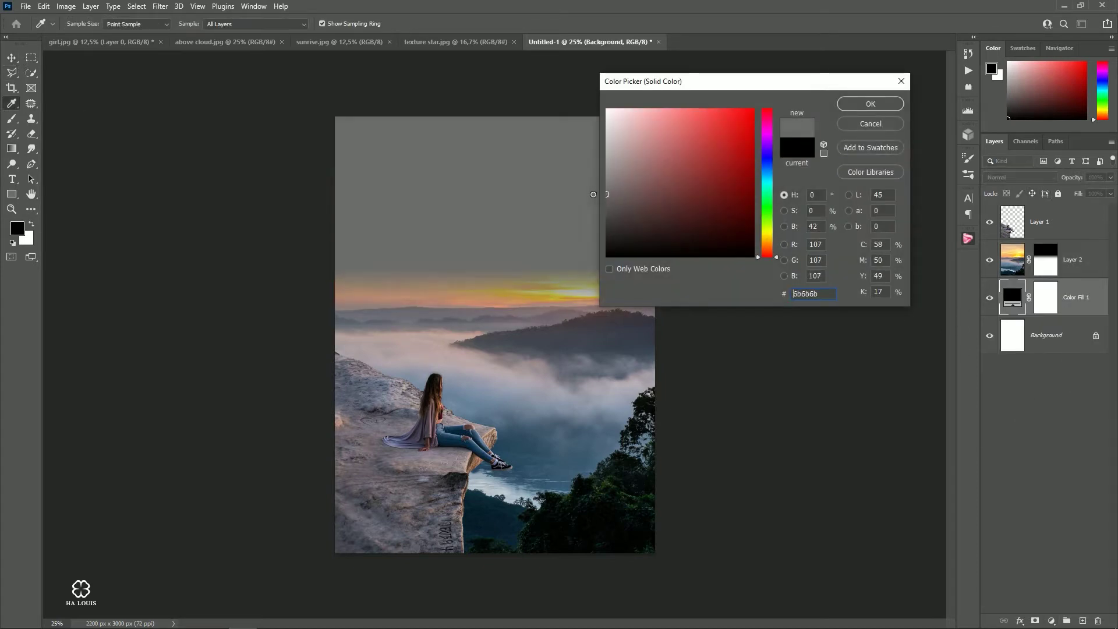
pyautogui.click(850, 105)
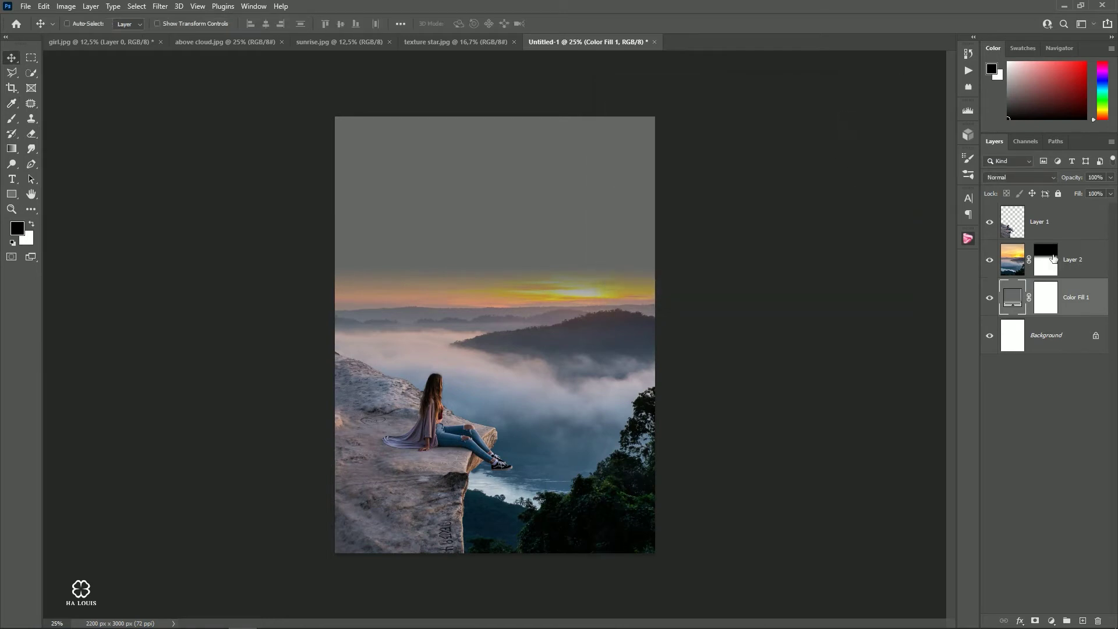
pyautogui.click(1053, 258)
pyautogui.click(1055, 290)
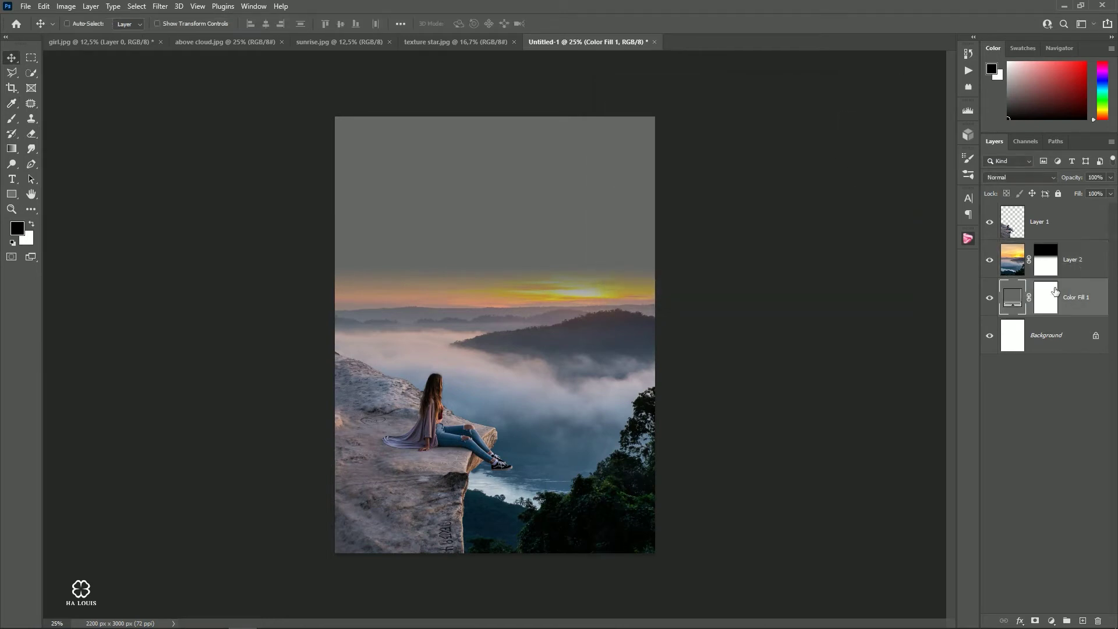
pyautogui.click(332, 43)
# Step: Select the beach photo's sky down to the horizon and drag it into Untitled-1
pyautogui.click(30, 58)
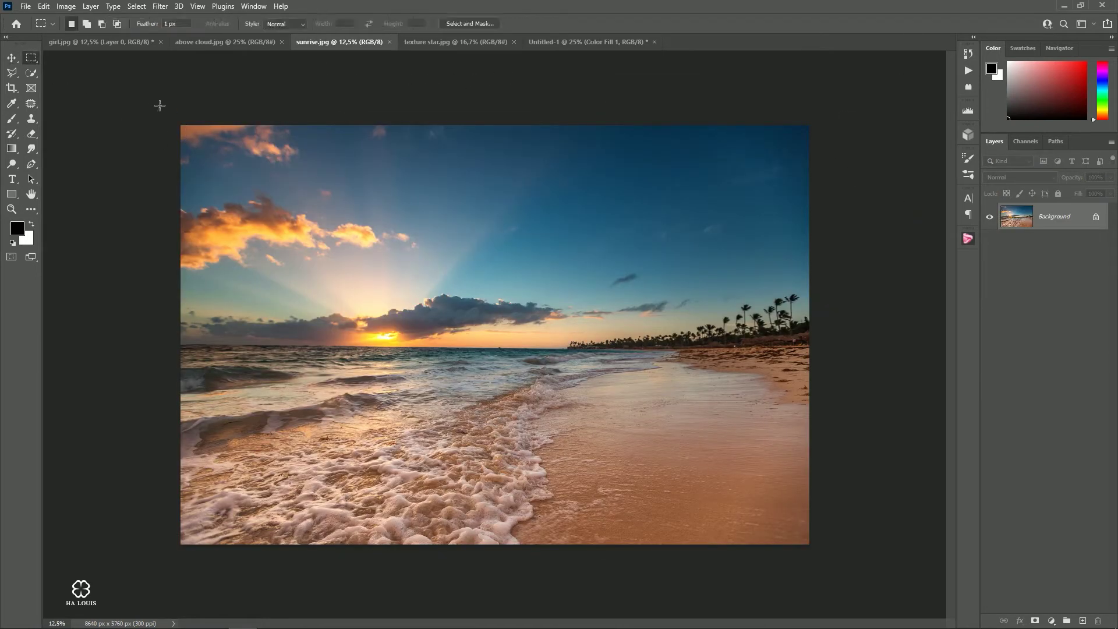
pyautogui.moveTo(166, 110); pyautogui.dragTo(964, 348)
pyautogui.press('v')
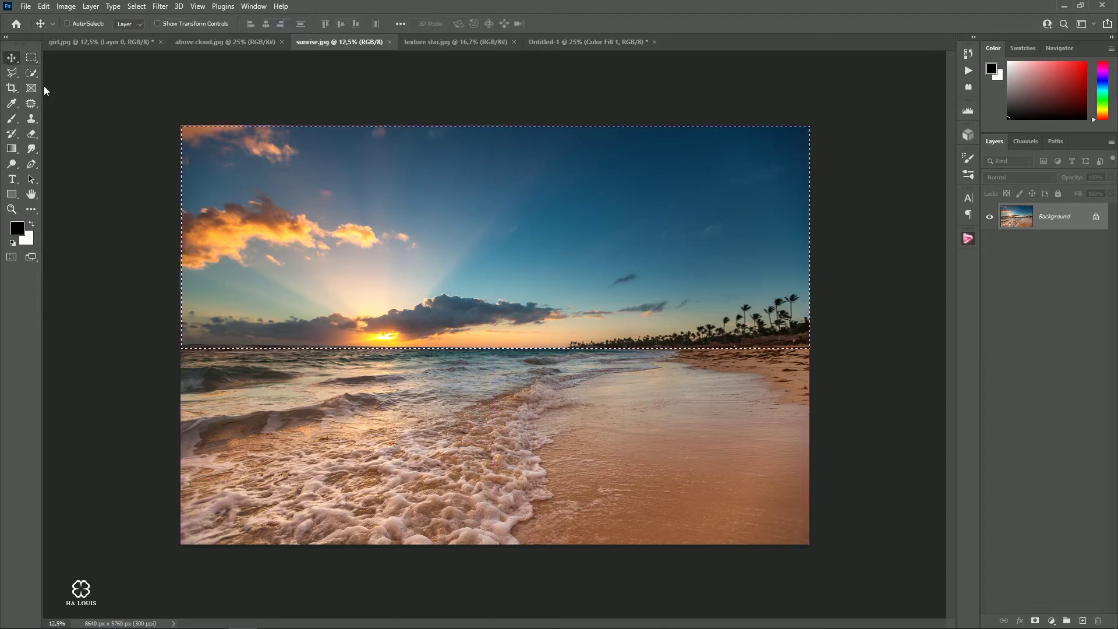
pyautogui.moveTo(526, 165)
pyautogui.mouseDown()
pyautogui.moveTo(568, 46)
pyautogui.moveTo(562, 189)
pyautogui.mouseUp()
# Step: Shrink the pasted sky to about two thirds, move it up, and flip it horizontally
pyautogui.hotkey('ctrl', 't')
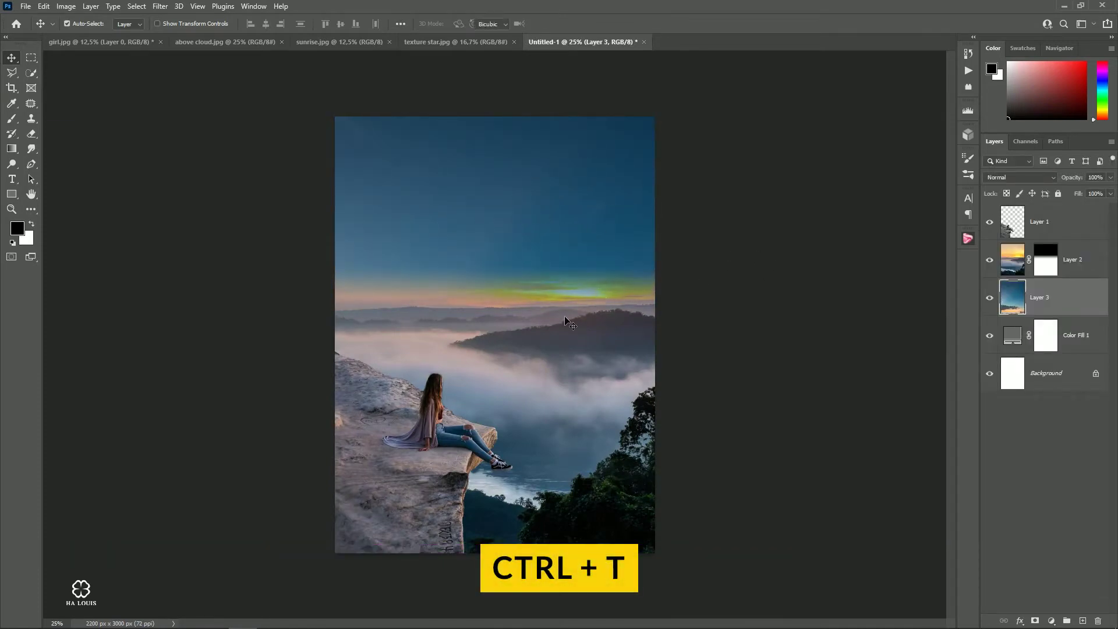
pyautogui.hotkey('ctrl', 't')
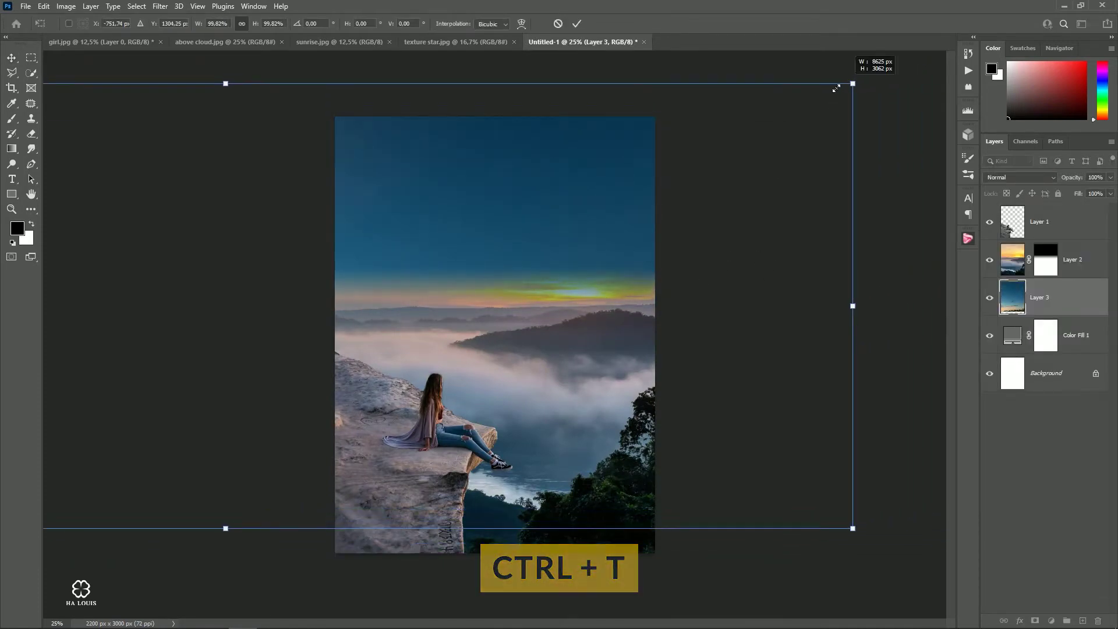
pyautogui.moveTo(854, 83); pyautogui.dragTo(428, 233)
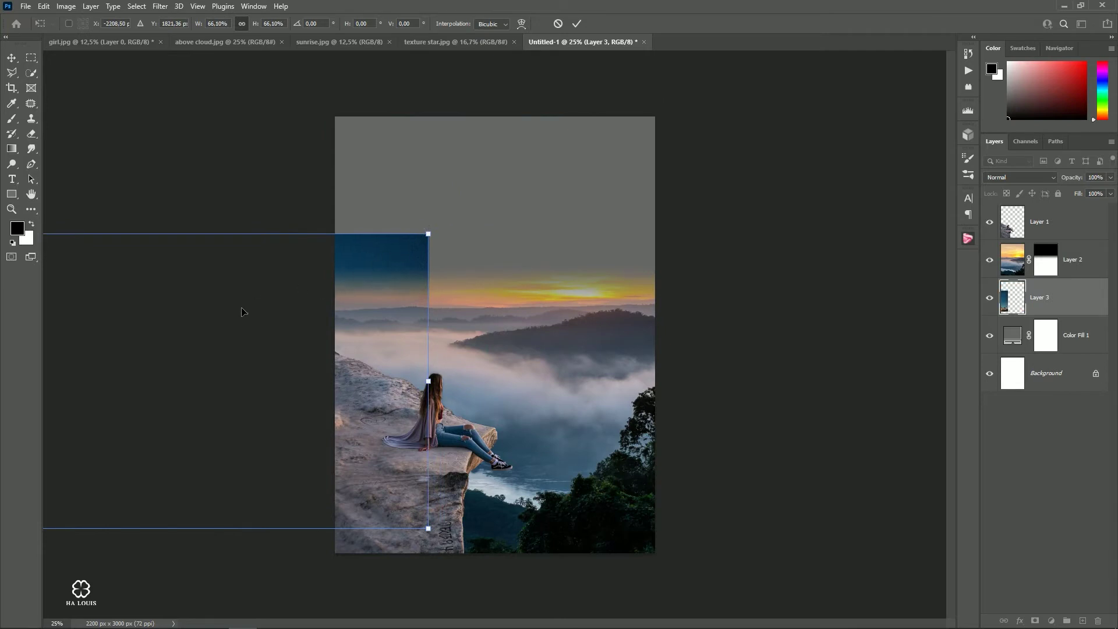
pyautogui.moveTo(243, 312)
pyautogui.mouseDown()
pyautogui.moveTo(460, 271)
pyautogui.moveTo(619, 211)
pyautogui.mouseUp()
pyautogui.moveTo(507, 221); pyautogui.dragTo(667, 186)
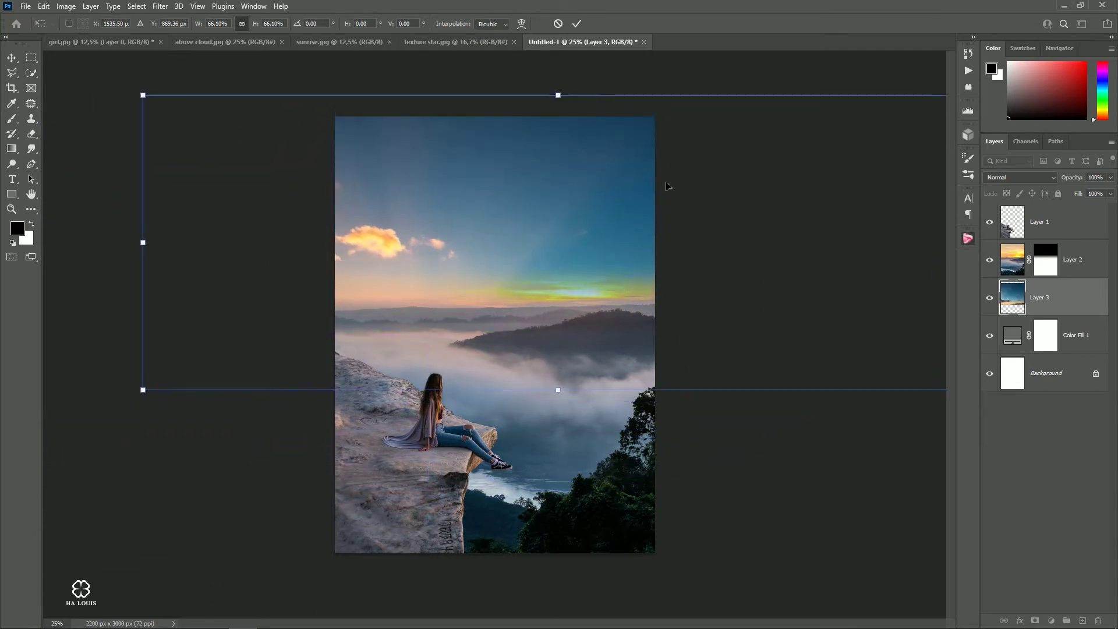
pyautogui.rightClick(521, 173)
pyautogui.click(553, 369)
# Step: Scale and nudge the flipped sky to span the canvas top, then commit
pyautogui.moveTo(142, 95)
pyautogui.mouseDown()
pyautogui.moveTo(279, 160)
pyautogui.moveTo(407, 186)
pyautogui.mouseUp()
pyautogui.moveTo(713, 277)
pyautogui.mouseDown()
pyautogui.moveTo(496, 196)
pyautogui.moveTo(517, 193)
pyautogui.mouseUp()
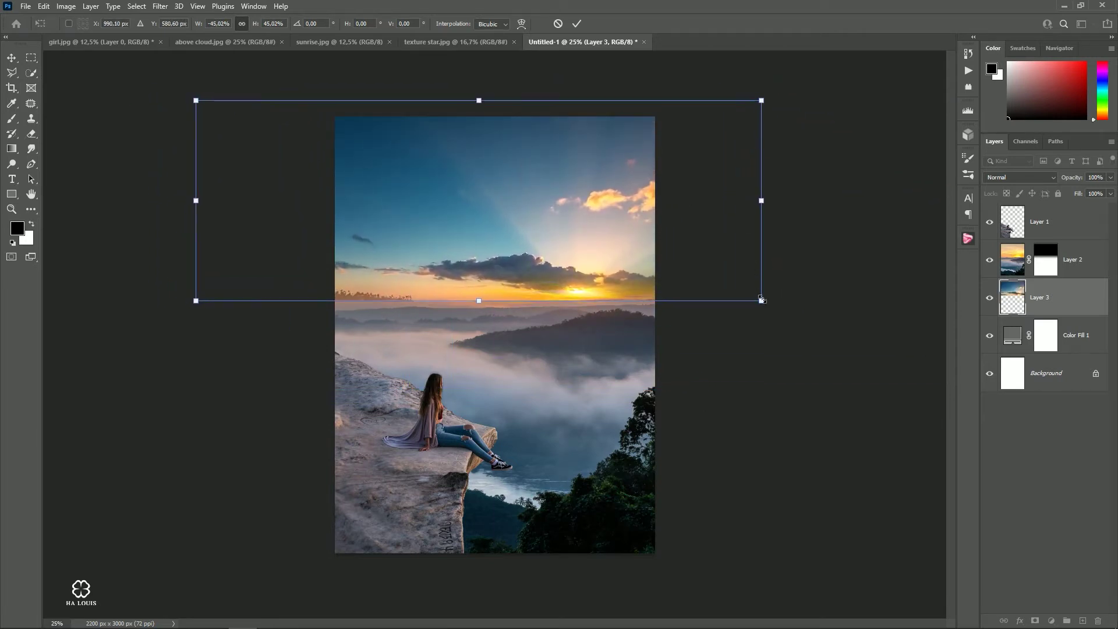
pyautogui.moveTo(762, 299); pyautogui.dragTo(786, 309)
pyautogui.moveTo(787, 99)
pyautogui.mouseDown()
pyautogui.moveTo(778, 102)
pyautogui.moveTo(788, 97)
pyautogui.mouseUp()
pyautogui.moveTo(707, 173); pyautogui.dragTo(691, 162)
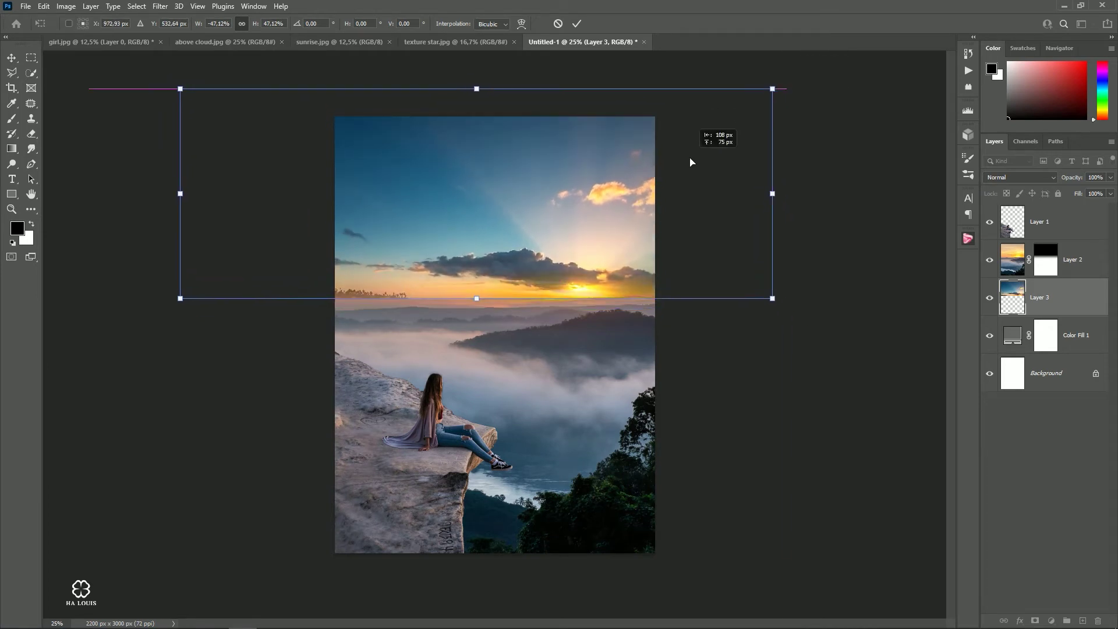
pyautogui.moveTo(770, 85); pyautogui.dragTo(772, 81)
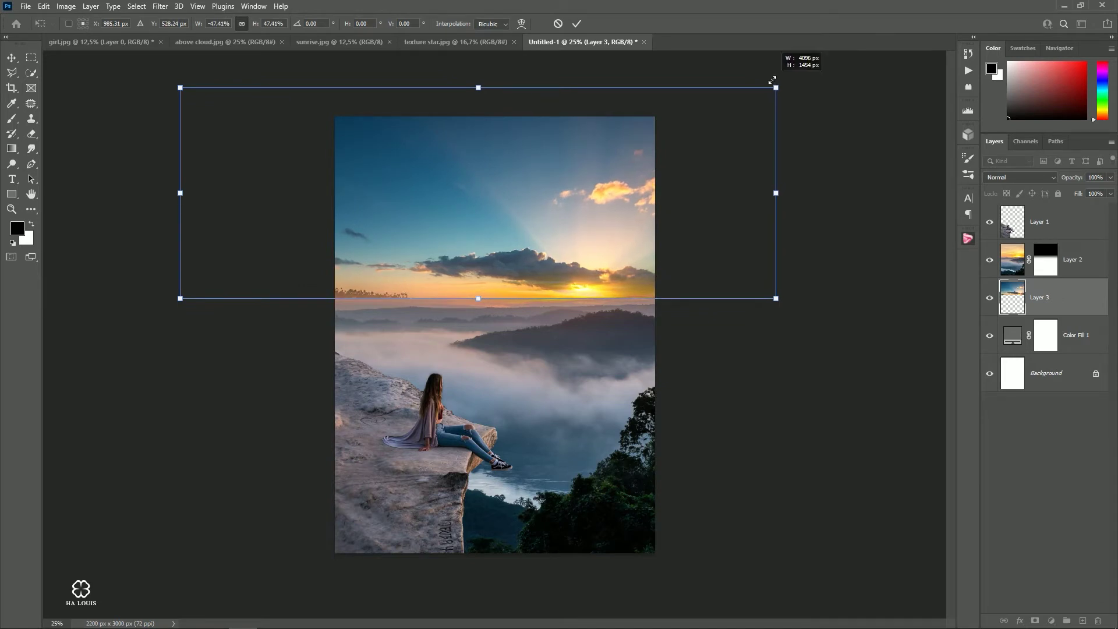
pyautogui.moveTo(698, 204); pyautogui.dragTo(696, 228)
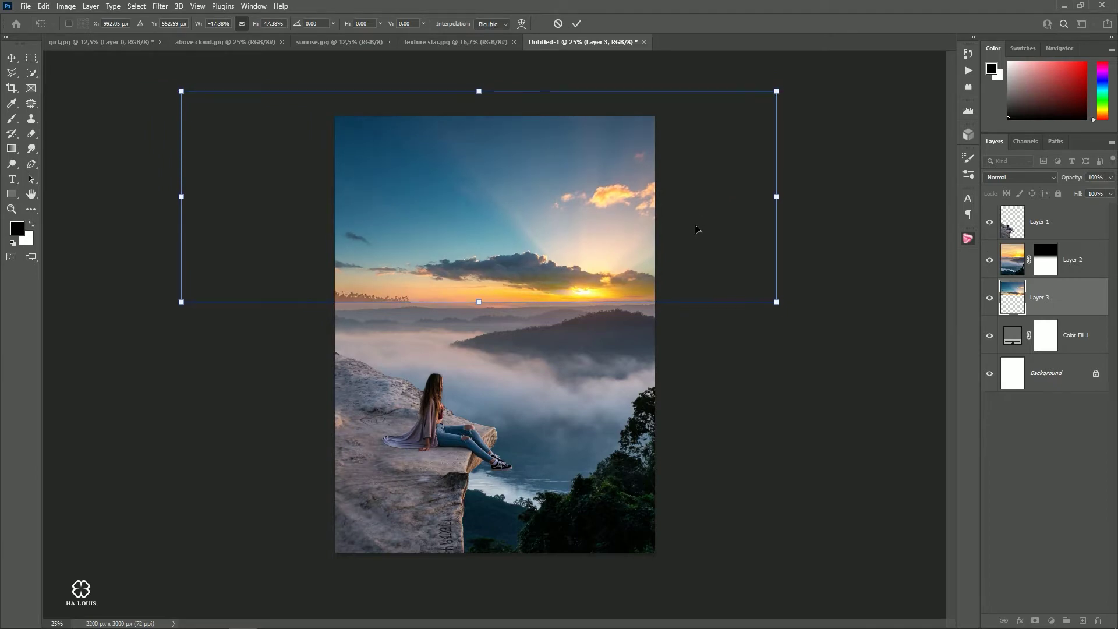
pyautogui.click(576, 23)
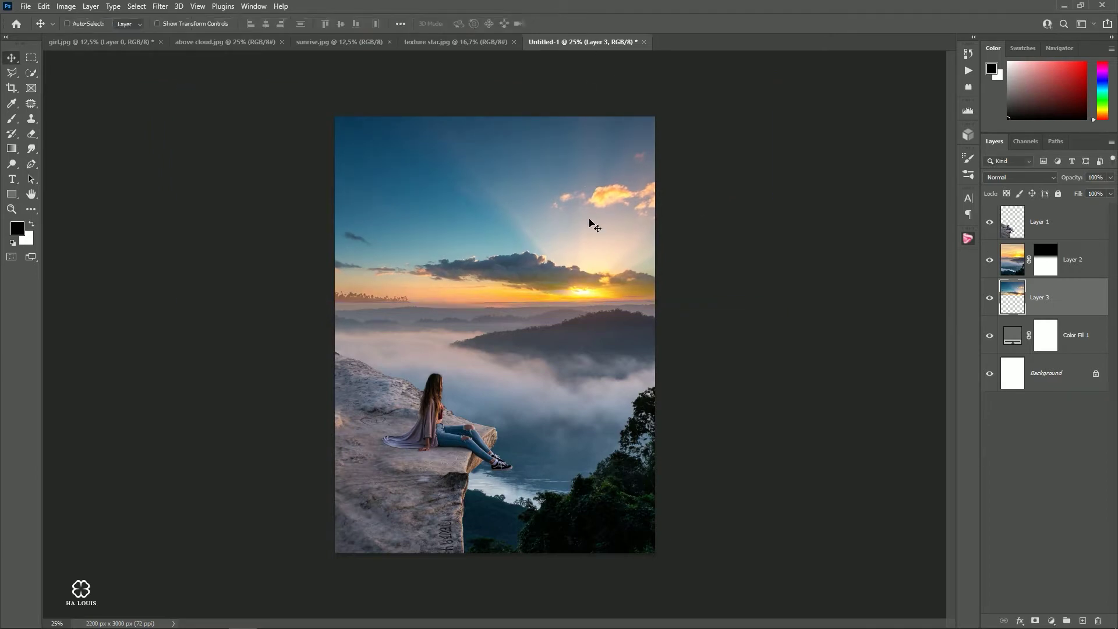
# Step: Toggle the new sky on and off to compare, then zoom in on the horizon
pyautogui.click(989, 297)
pyautogui.click(989, 297)
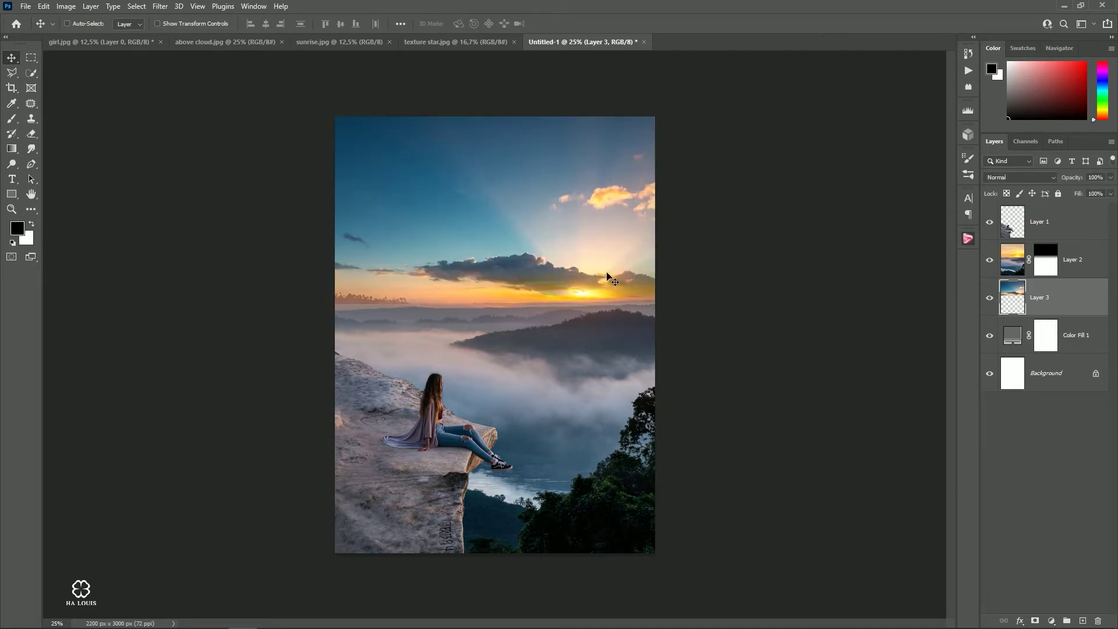
pyautogui.click(989, 297)
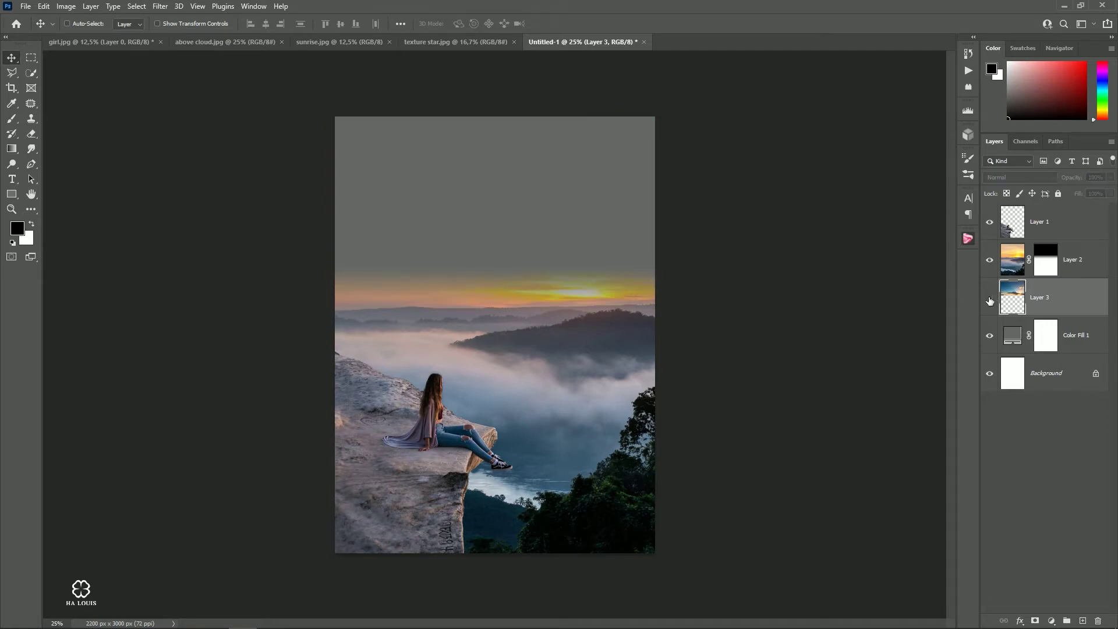
pyautogui.click(989, 297)
pyautogui.click(989, 298)
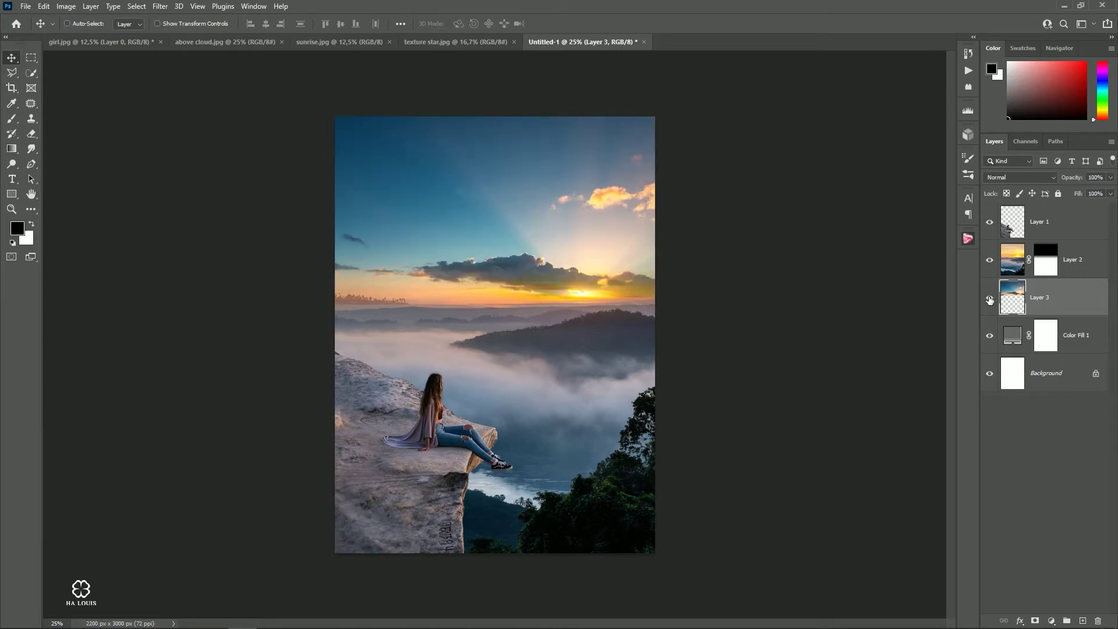
pyautogui.hotkey('ctrl', '+')
pyautogui.hotkey('ctrl', '+')
pyautogui.hotkey('ctrl', '+')
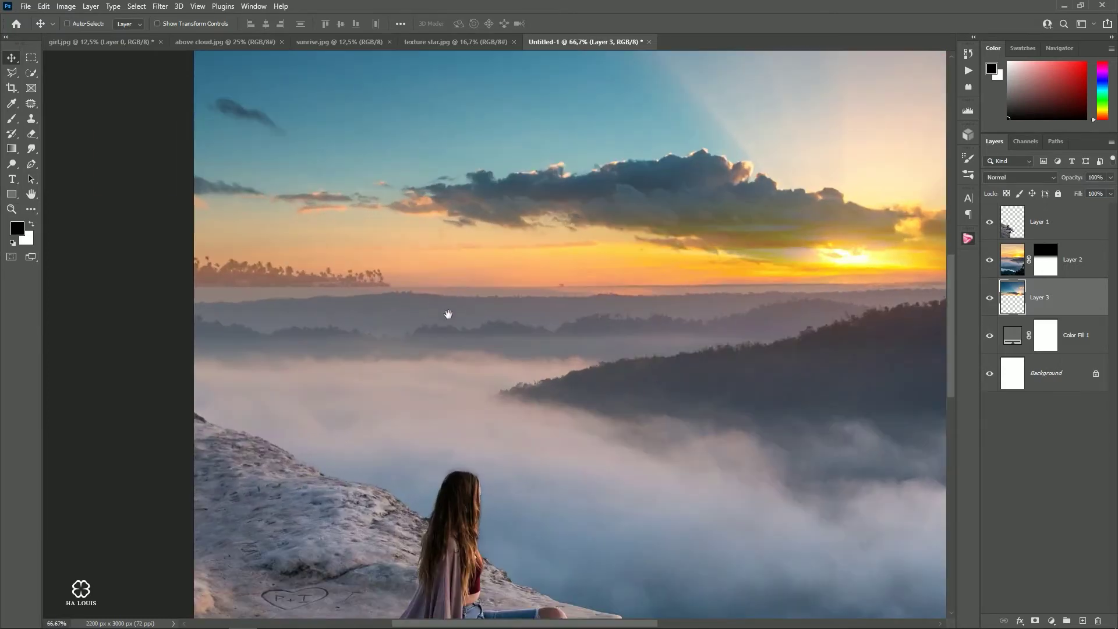
pyautogui.moveTo(448, 314); pyautogui.dragTo(527, 365)
# Step: On Layer 2's mask, paint white to blend away the palm-tree strip on the horizon
pyautogui.click(1047, 262)
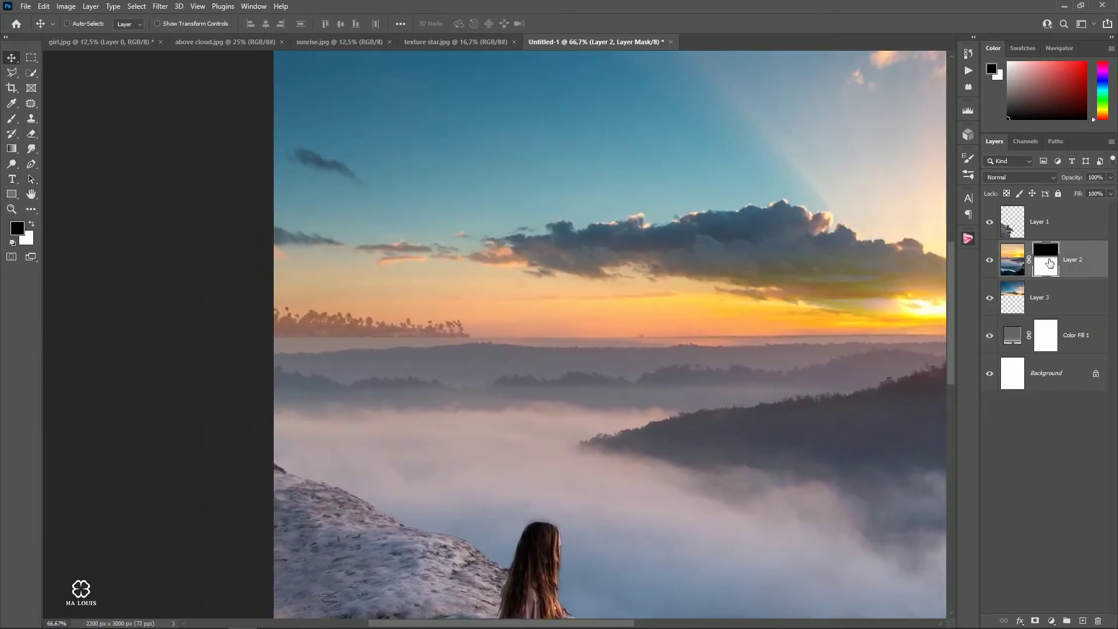
pyautogui.press('b')
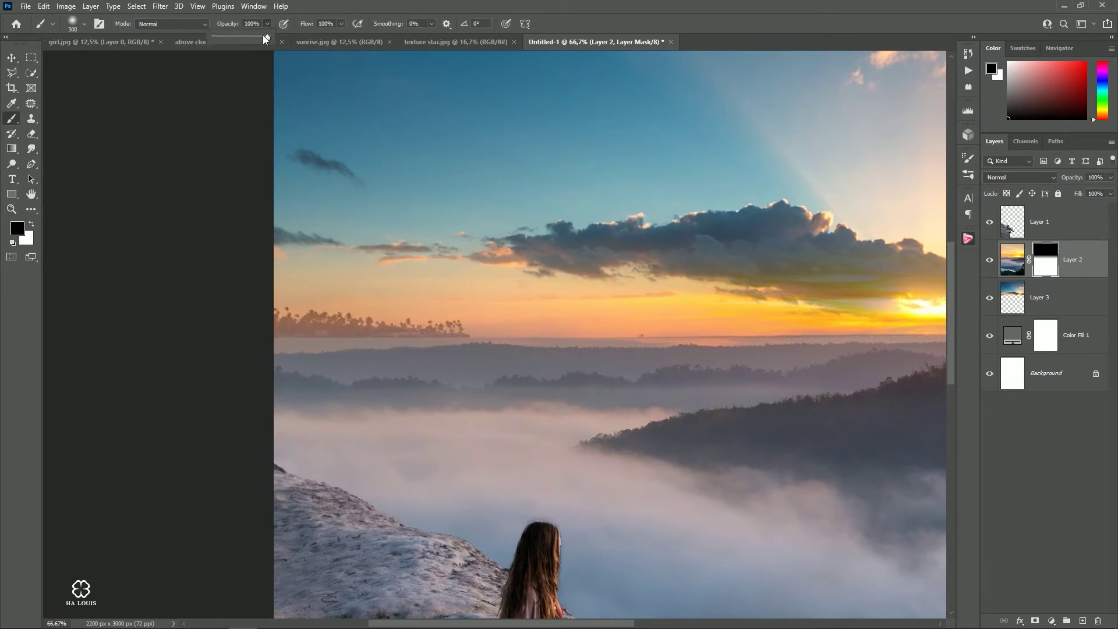
pyautogui.moveTo(232, 43); pyautogui.dragTo(229, 43)
pyautogui.scroll(1, 361, 336)
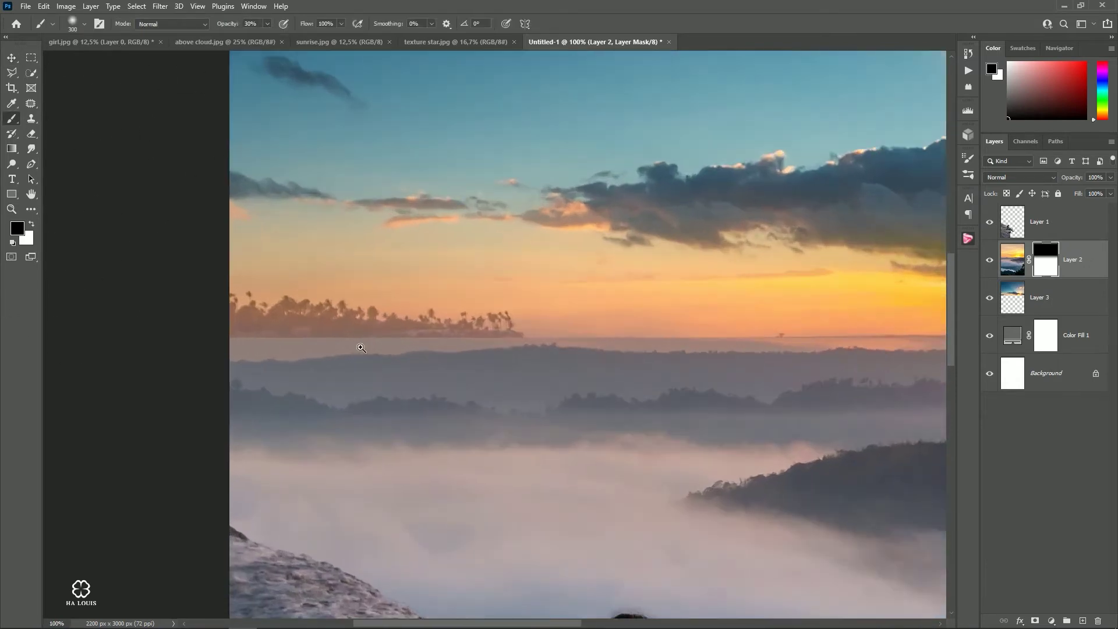
pyautogui.press('[')
pyautogui.press('[')
pyautogui.press('[')
pyautogui.press('x')
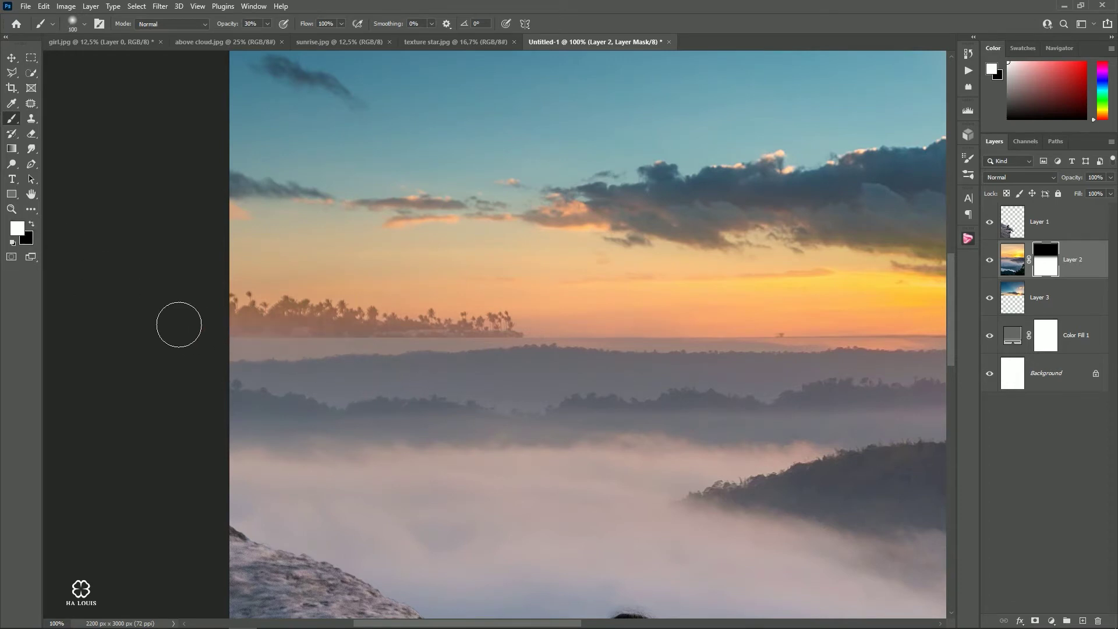
pyautogui.press(']')
pyautogui.moveTo(242, 299)
pyautogui.mouseDown()
pyautogui.moveTo(402, 332)
pyautogui.moveTo(264, 331)
pyautogui.moveTo(314, 307)
pyautogui.mouseUp()
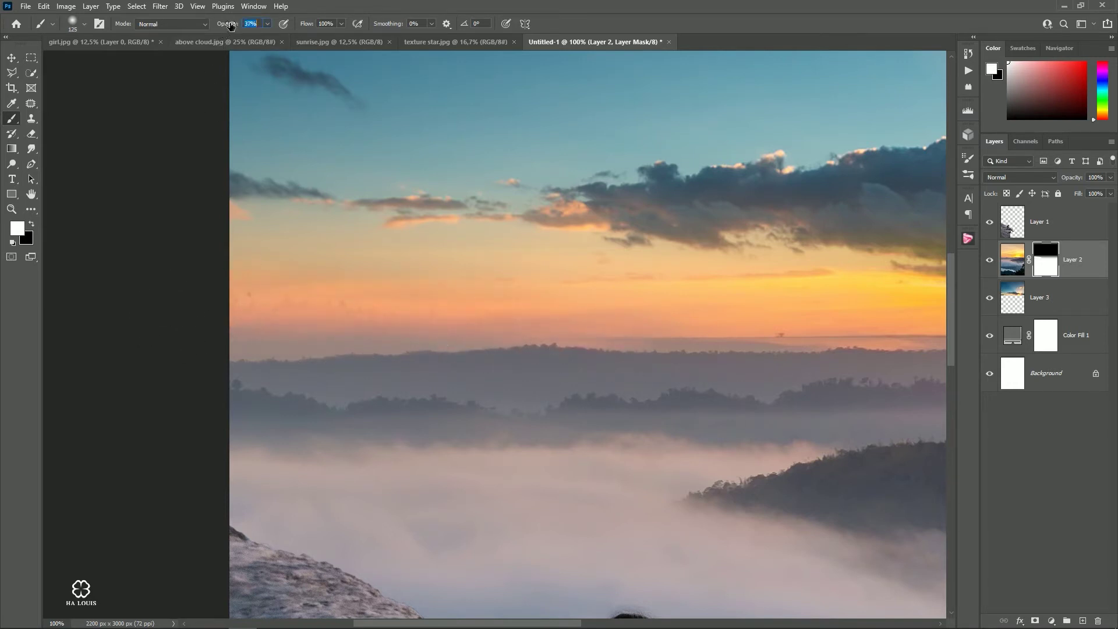
# Step: At 47% brush opacity, paint along the horizon to brighten the haze
pyautogui.press('Return')
pyautogui.press('[')
pyautogui.press(']')
pyautogui.press(']')
pyautogui.press(']')
pyautogui.press('[')
pyautogui.press('[')
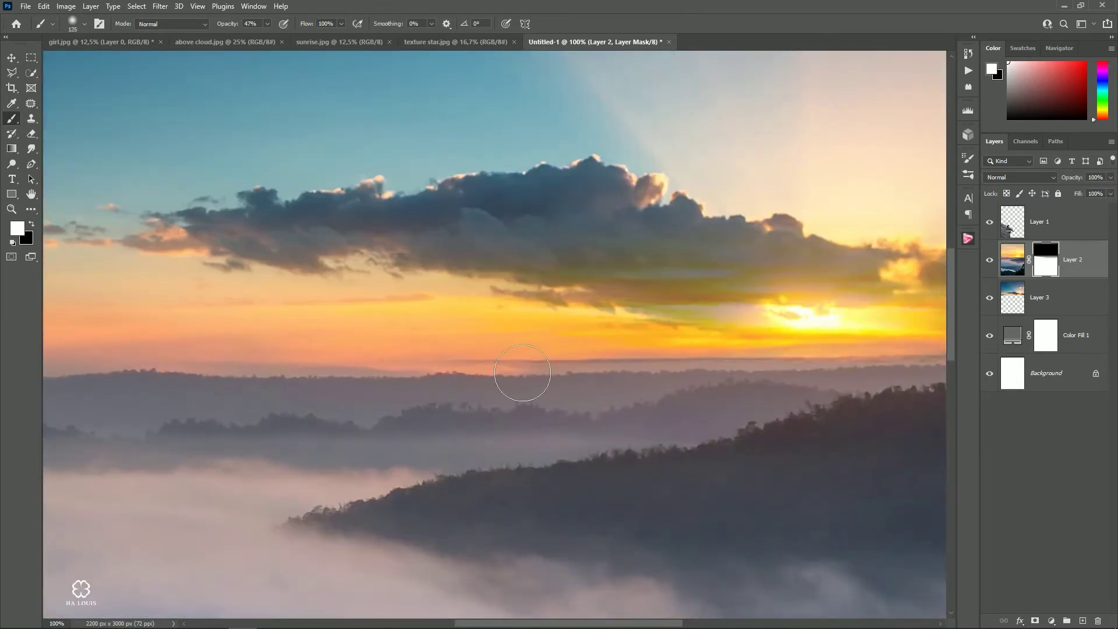
pyautogui.moveTo(522, 373); pyautogui.dragTo(425, 379)
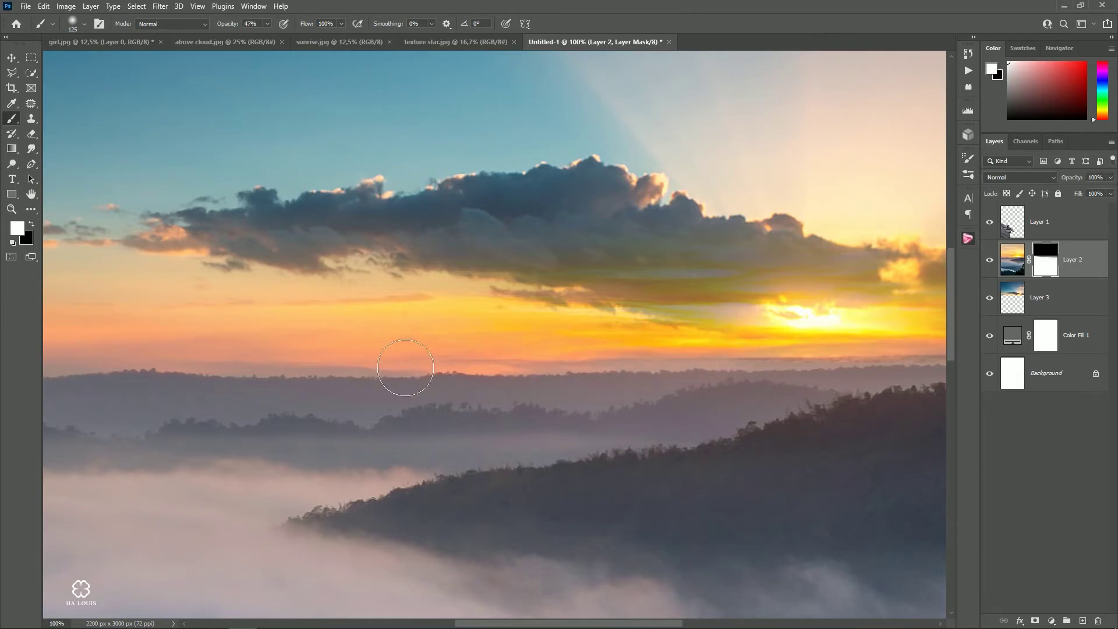
pyautogui.moveTo(780, 414); pyautogui.dragTo(464, 425)
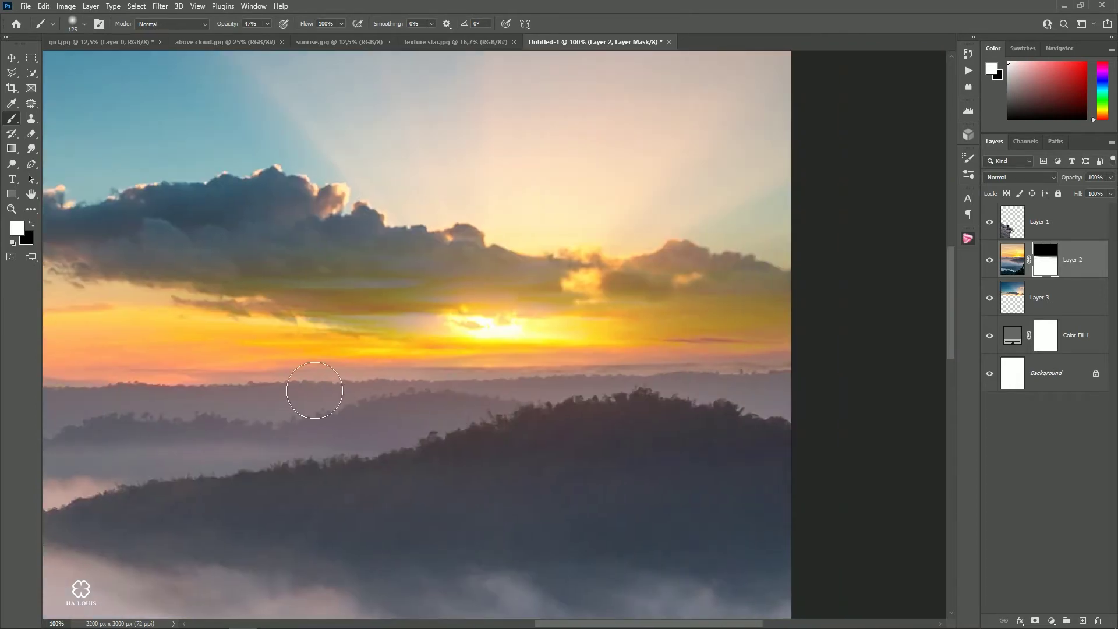
pyautogui.press('[')
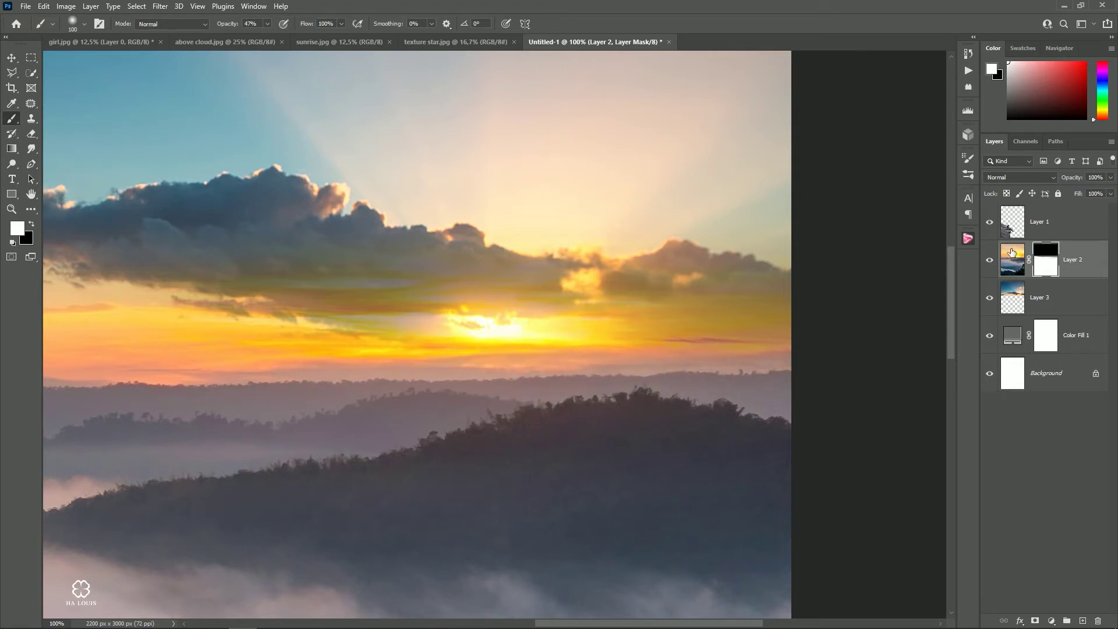
pyautogui.click(989, 298)
pyautogui.press('[')
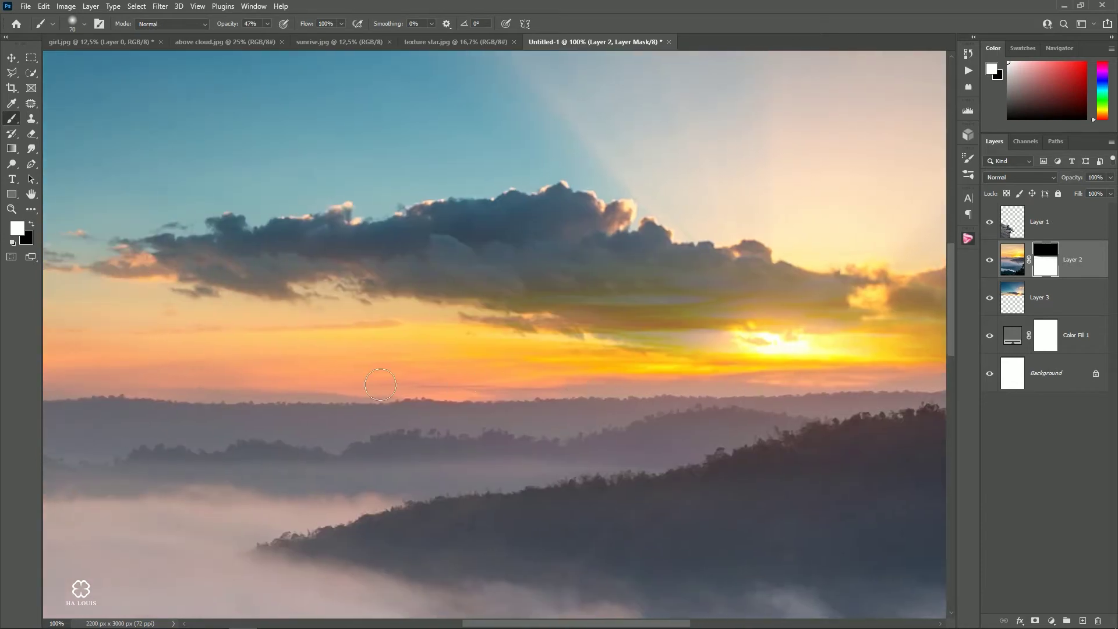
# Step: Paint black on the mask to hide the lower cloud edge, then zoom out
pyautogui.keyDown('alt'); pyautogui.click(692, 325); pyautogui.keyUp('alt')
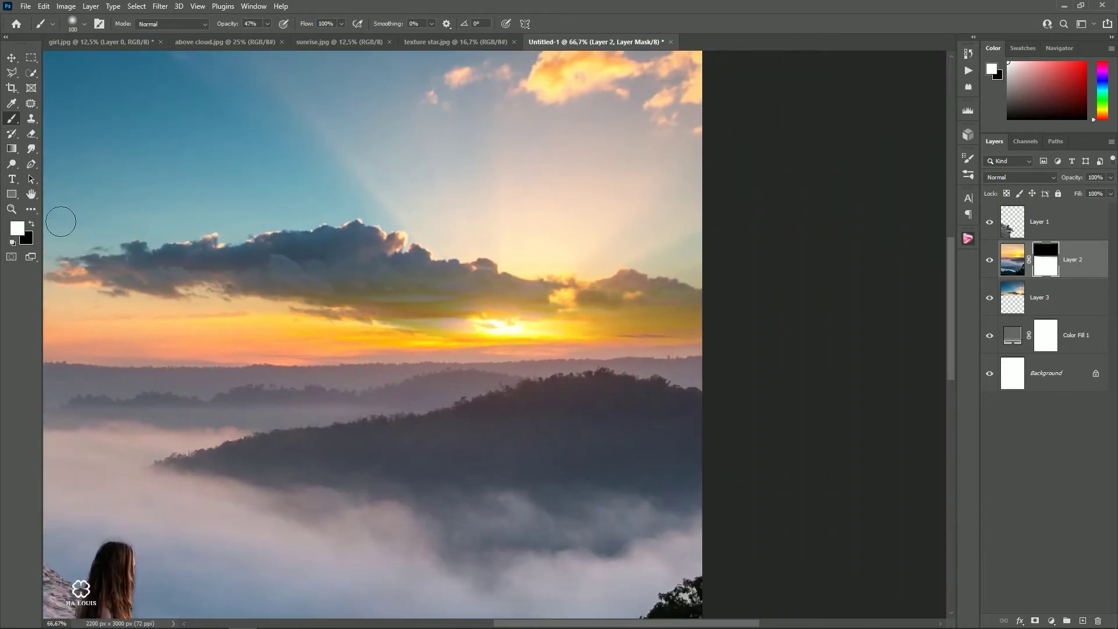
pyautogui.click(33, 227)
pyautogui.press(']')
pyautogui.press(']')
pyautogui.moveTo(307, 280)
pyautogui.mouseDown()
pyautogui.moveTo(367, 285)
pyautogui.moveTo(377, 301)
pyautogui.moveTo(766, 308)
pyautogui.moveTo(556, 303)
pyautogui.moveTo(738, 306)
pyautogui.moveTo(582, 312)
pyautogui.moveTo(709, 309)
pyautogui.moveTo(559, 282)
pyautogui.moveTo(349, 302)
pyautogui.mouseUp()
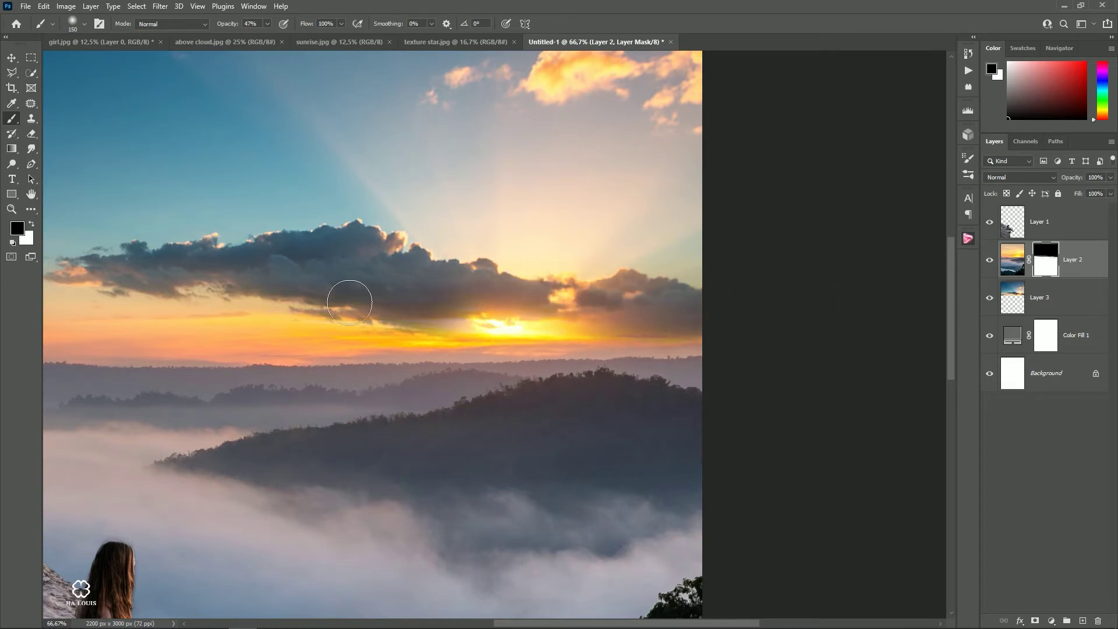
pyautogui.moveTo(274, 305)
pyautogui.mouseDown()
pyautogui.moveTo(361, 319)
pyautogui.moveTo(379, 307)
pyautogui.moveTo(446, 317)
pyautogui.moveTo(487, 305)
pyautogui.mouseUp()
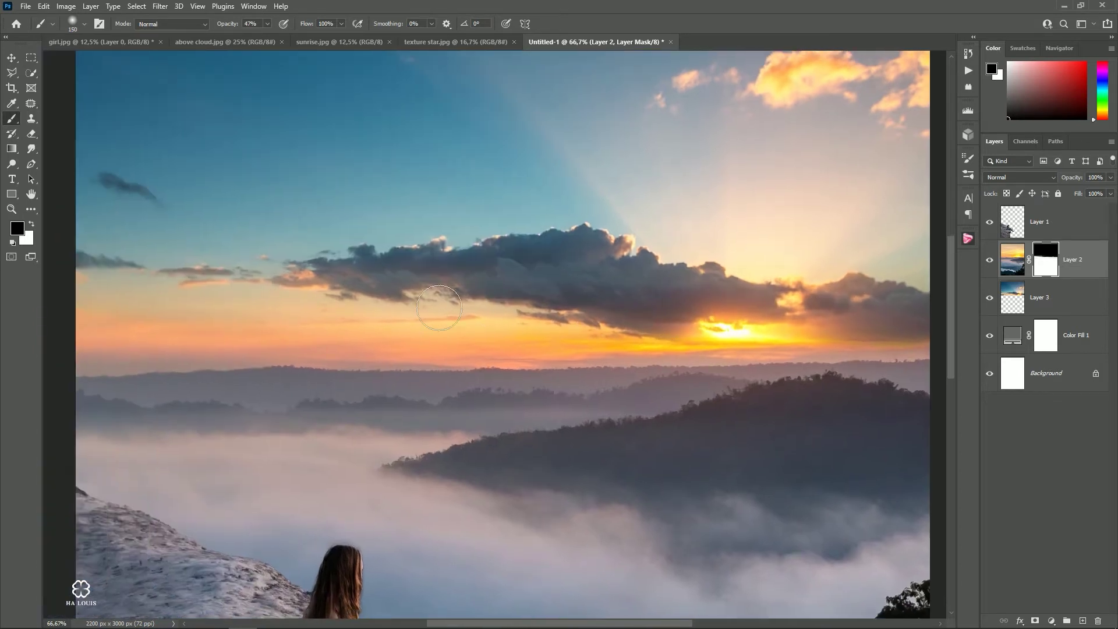
pyautogui.moveTo(780, 325); pyautogui.dragTo(429, 308)
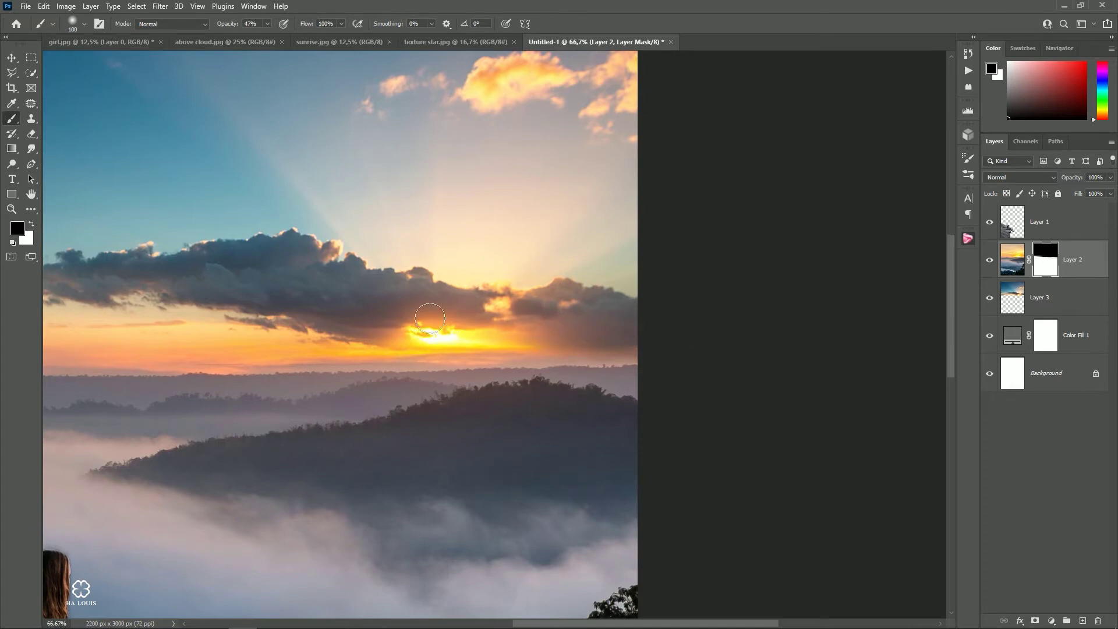
pyautogui.press('v')
pyautogui.hotkey('ctrl', '-')
# Step: Make the girl's Layer 1 active and zoom in on her hair
pyautogui.hotkey('ctrl', '-')
pyautogui.hotkey('ctrl', '-')
pyautogui.hotkey('ctrl', '-')
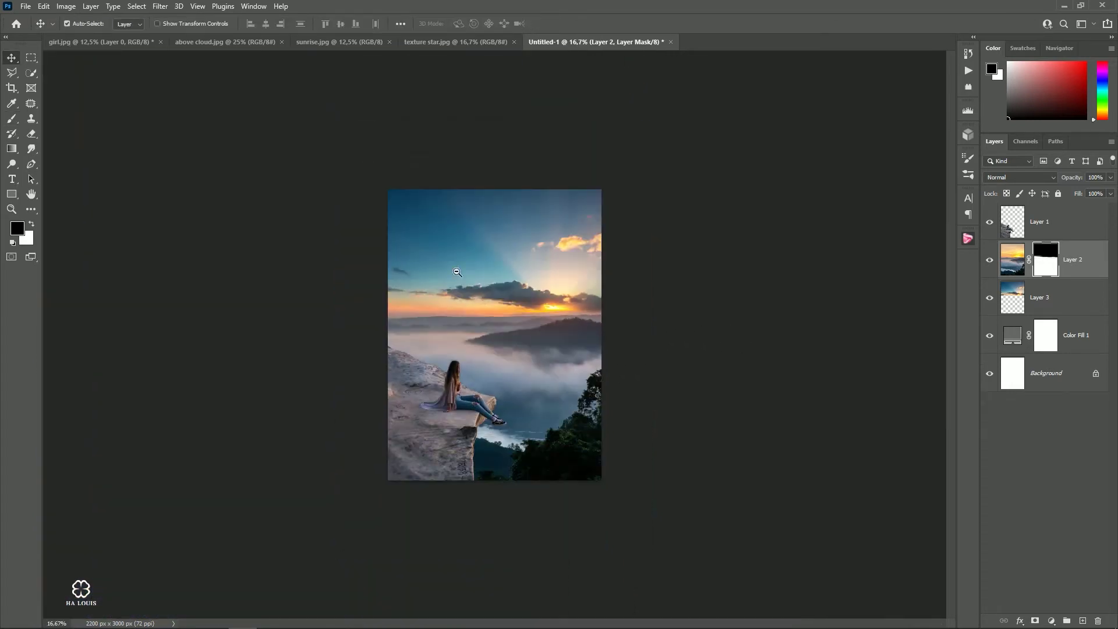
pyautogui.hotkey('ctrl', '-')
pyautogui.hotkey('ctrl', '+')
pyautogui.hotkey('ctrl', '+')
pyautogui.hotkey('ctrl', '-')
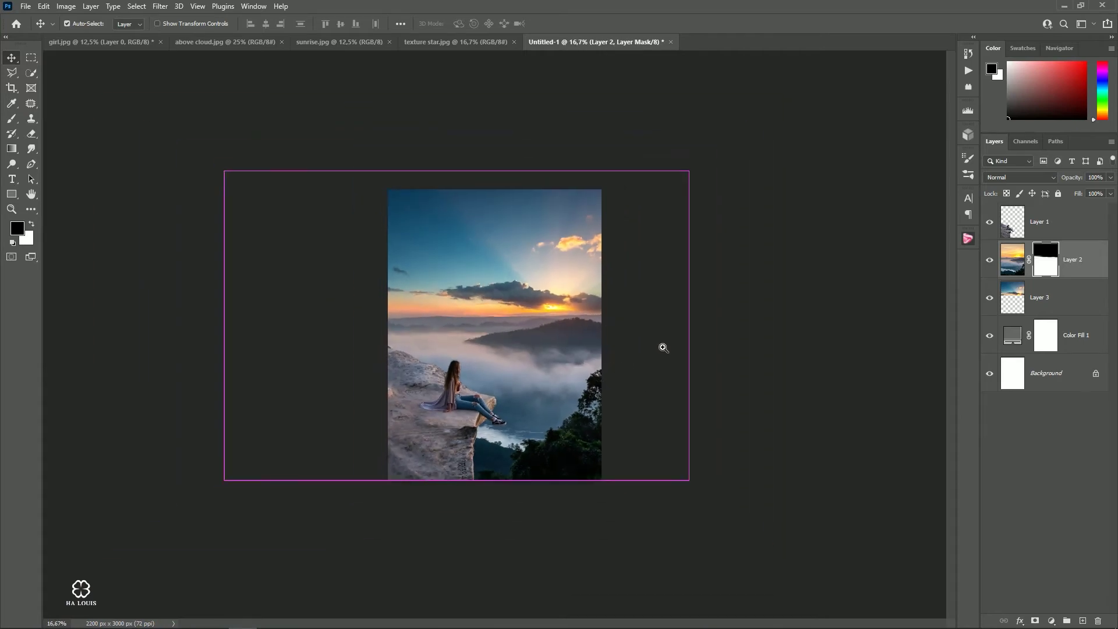
pyautogui.hotkey('ctrl', '+')
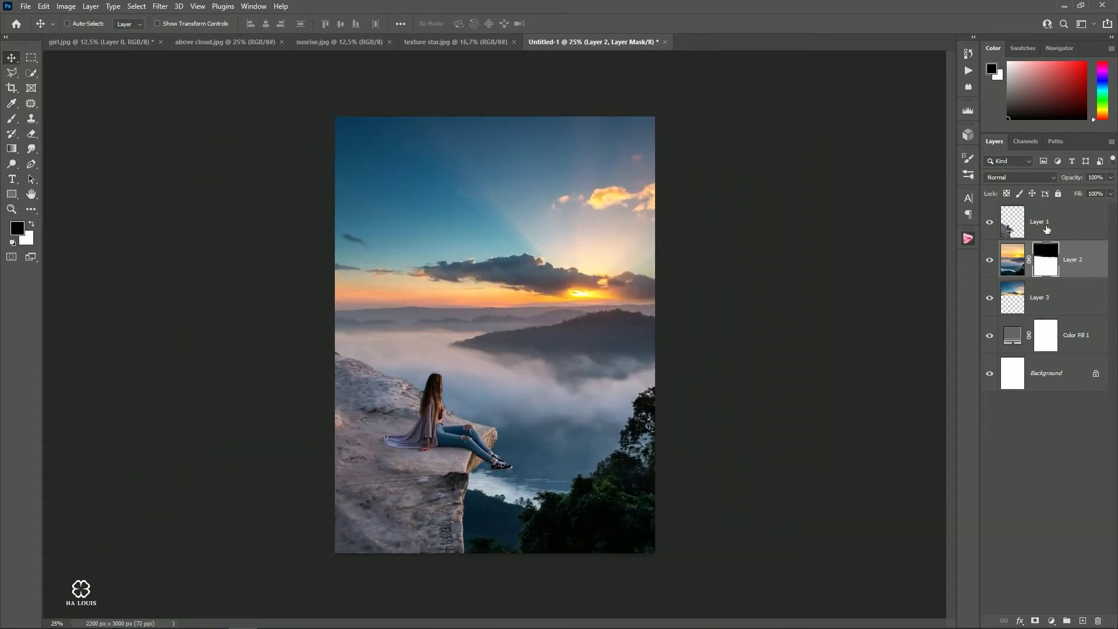
pyautogui.click(1046, 228)
pyautogui.keyDown('ctrl'); pyautogui.click(446, 393); pyautogui.keyUp('ctrl')
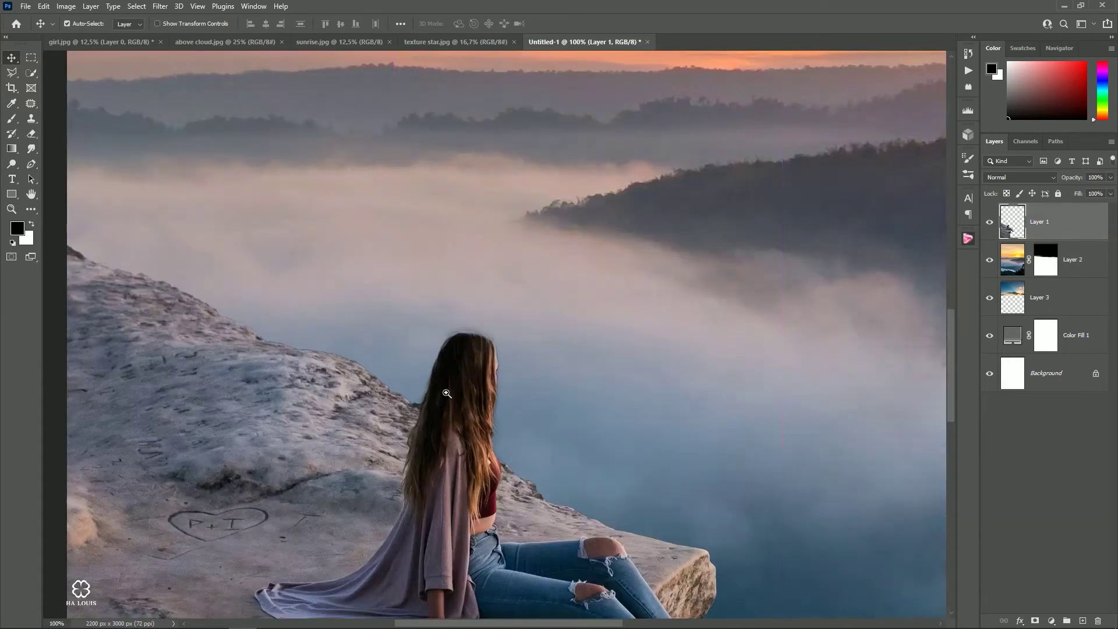
pyautogui.keyDown('ctrl'); pyautogui.click(446, 393); pyautogui.keyUp('ctrl')
pyautogui.moveTo(481, 321); pyautogui.dragTo(547, 330)
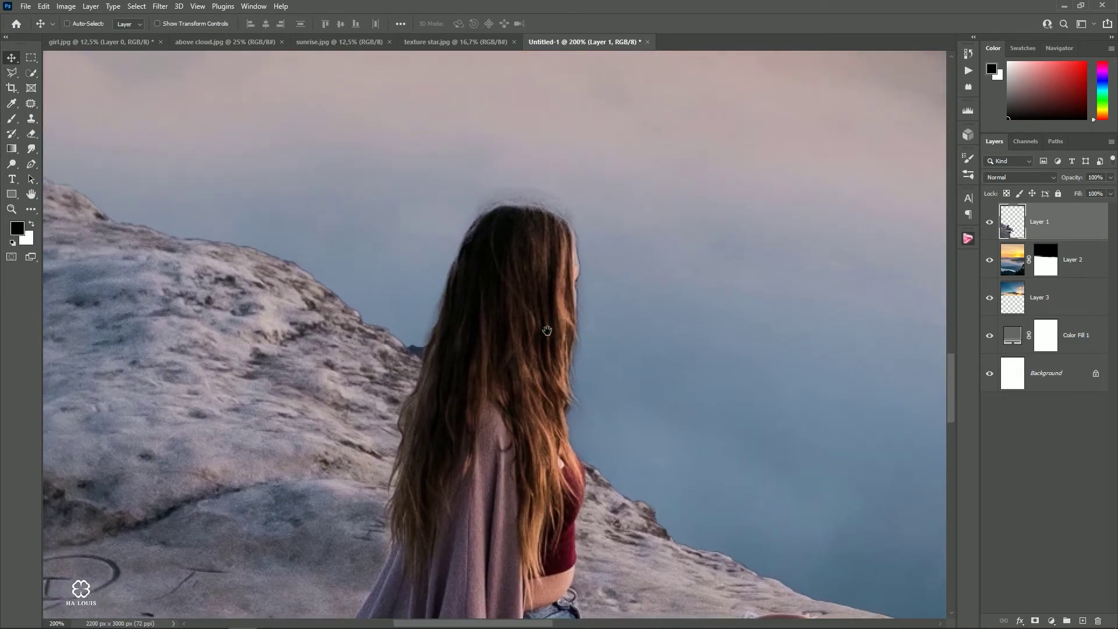
# Step: Select the Smudge Tool and choose Hair - fine from the Hair Edit brushes
pyautogui.click(32, 149)
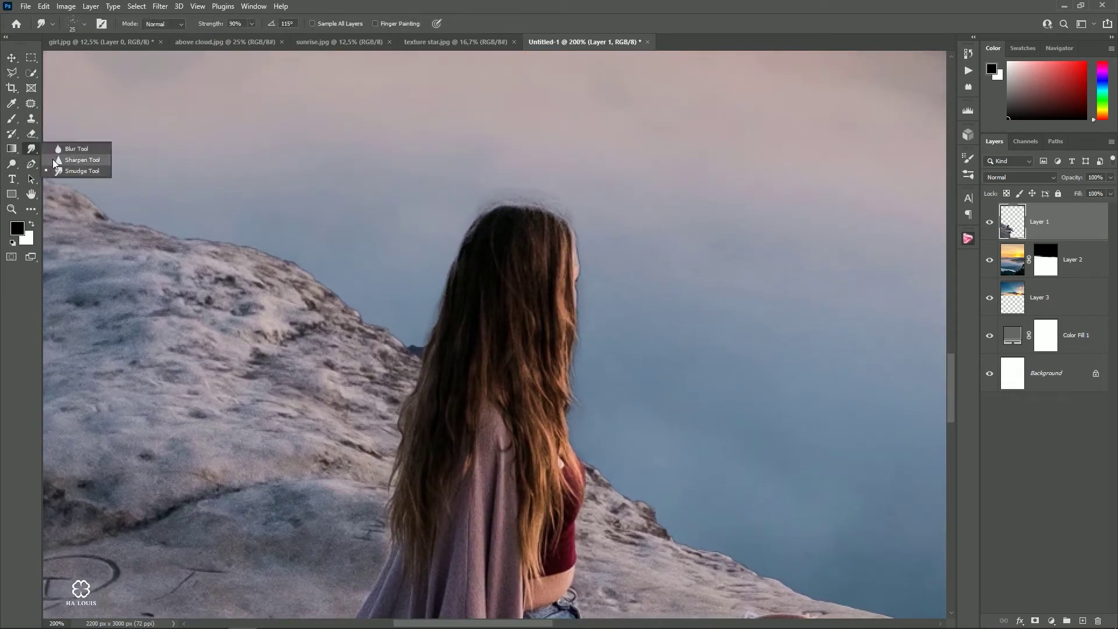
pyautogui.click(64, 175)
pyautogui.rightClick(392, 150)
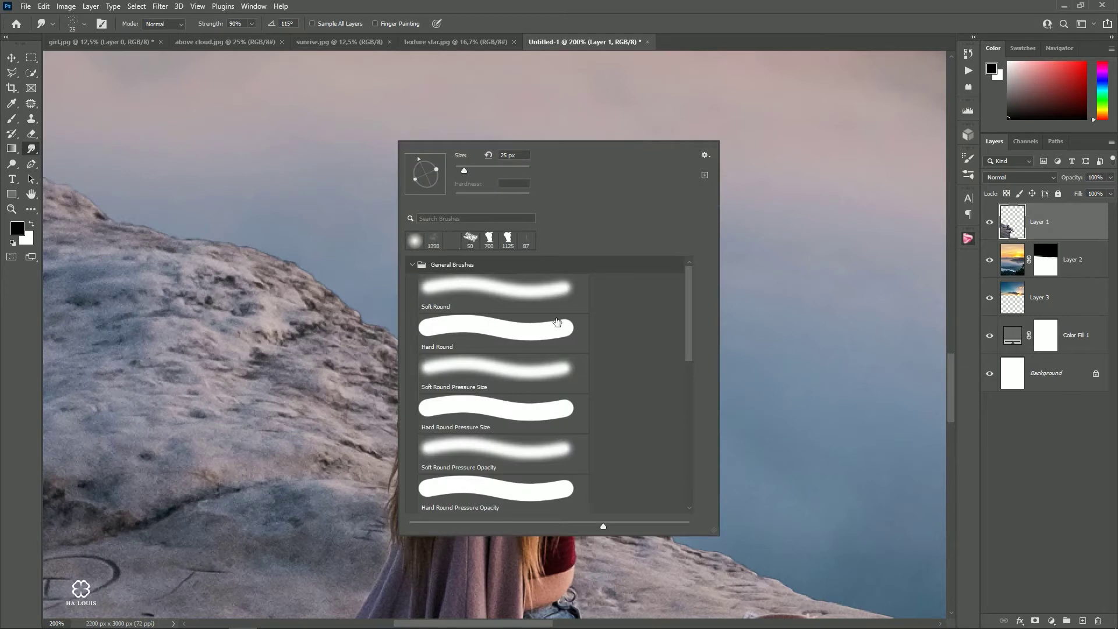
pyautogui.moveTo(691, 295); pyautogui.dragTo(681, 411)
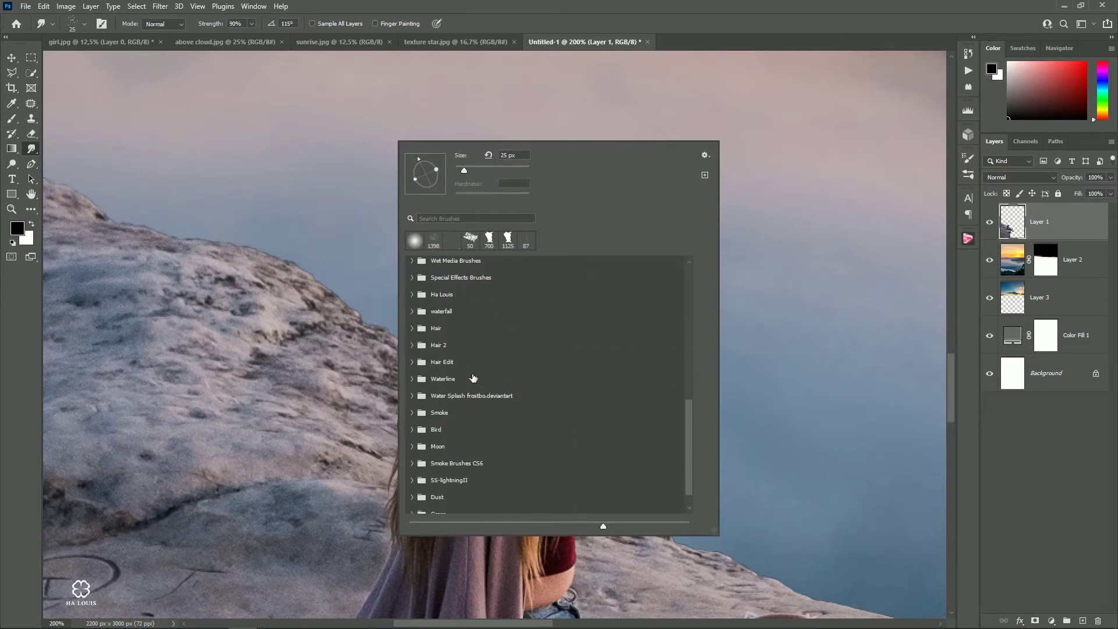
pyautogui.click(411, 365)
pyautogui.scroll(-3, 495, 407)
pyautogui.scroll(-3, 495, 407)
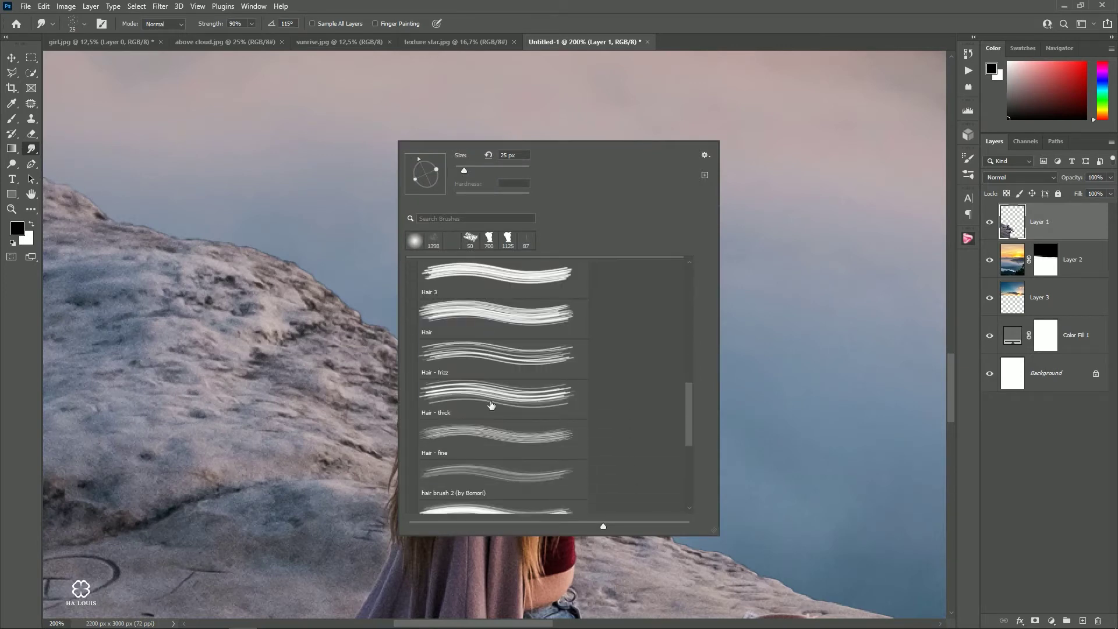
pyautogui.click(495, 436)
# Step: Try several hair brush presets, then settle on Hair - fine at 40 px
pyautogui.click(448, 474)
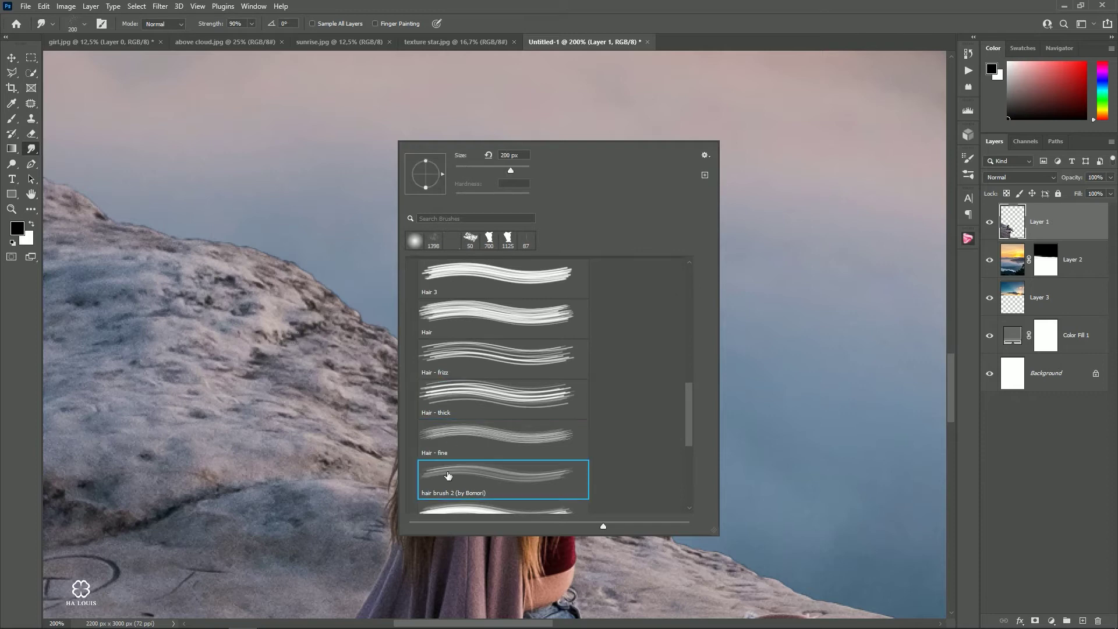
pyautogui.click(458, 358)
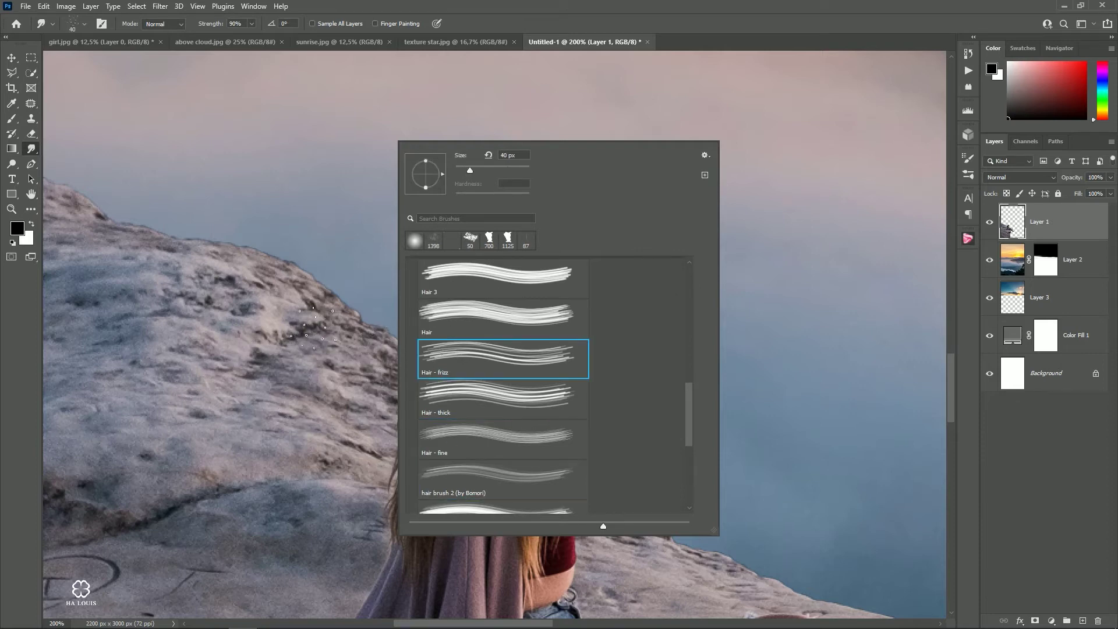
pyautogui.click(463, 316)
pyautogui.click(456, 291)
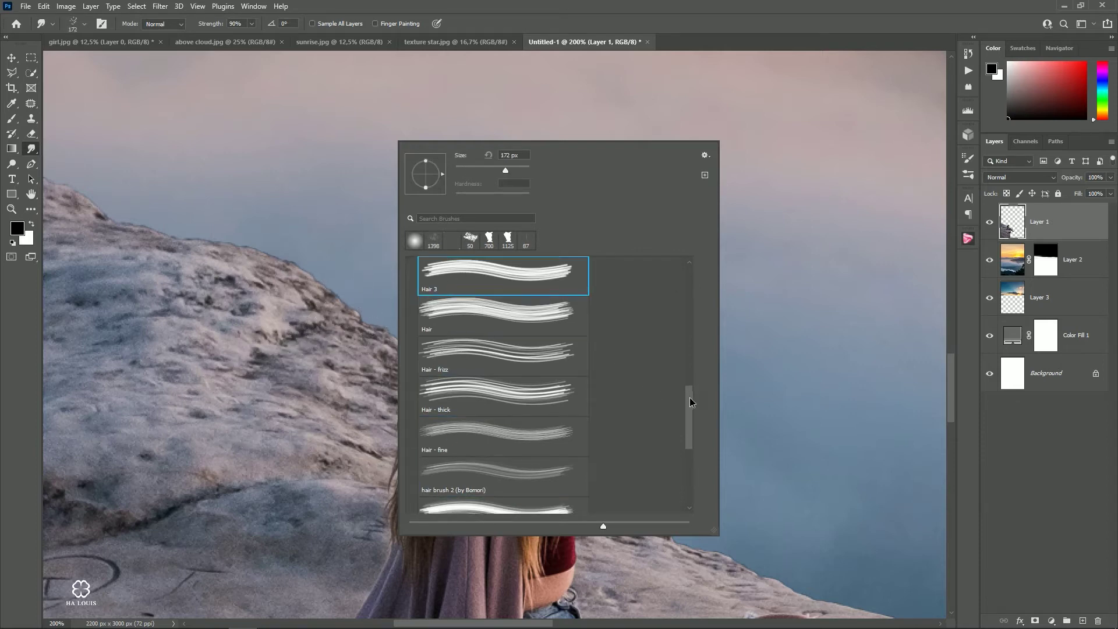
pyautogui.moveTo(690, 402); pyautogui.dragTo(691, 422)
pyautogui.click(485, 406)
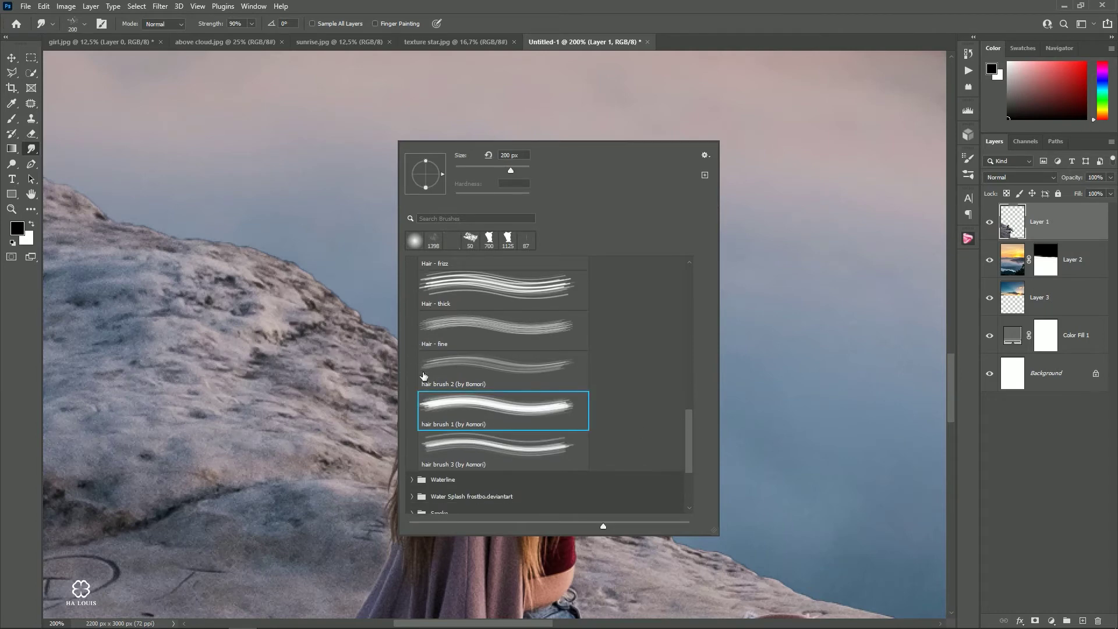
pyautogui.click(457, 358)
pyautogui.click(438, 336)
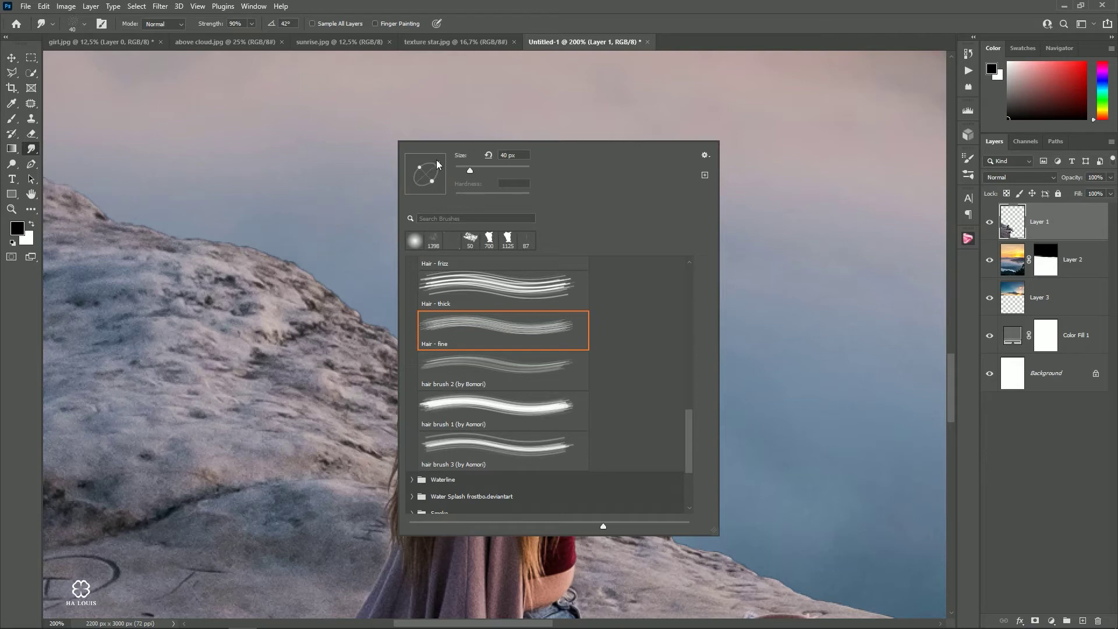
pyautogui.press('Return')
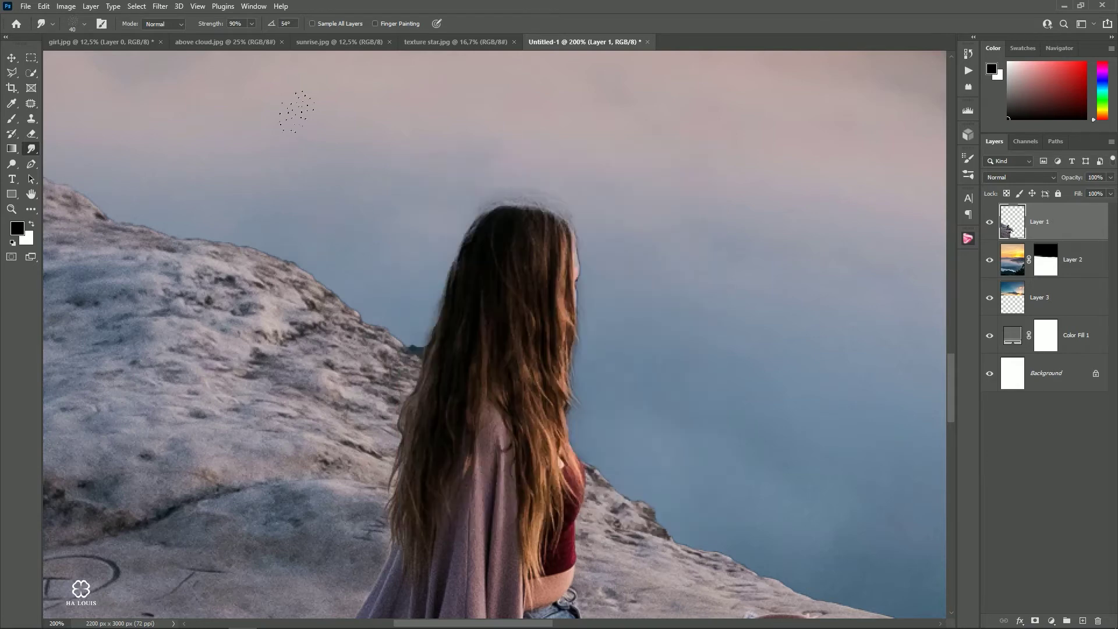
# Step: Switch the smudge brush to Hair - thick and rotate its tip angle
pyautogui.scroll(1, 469, 251)
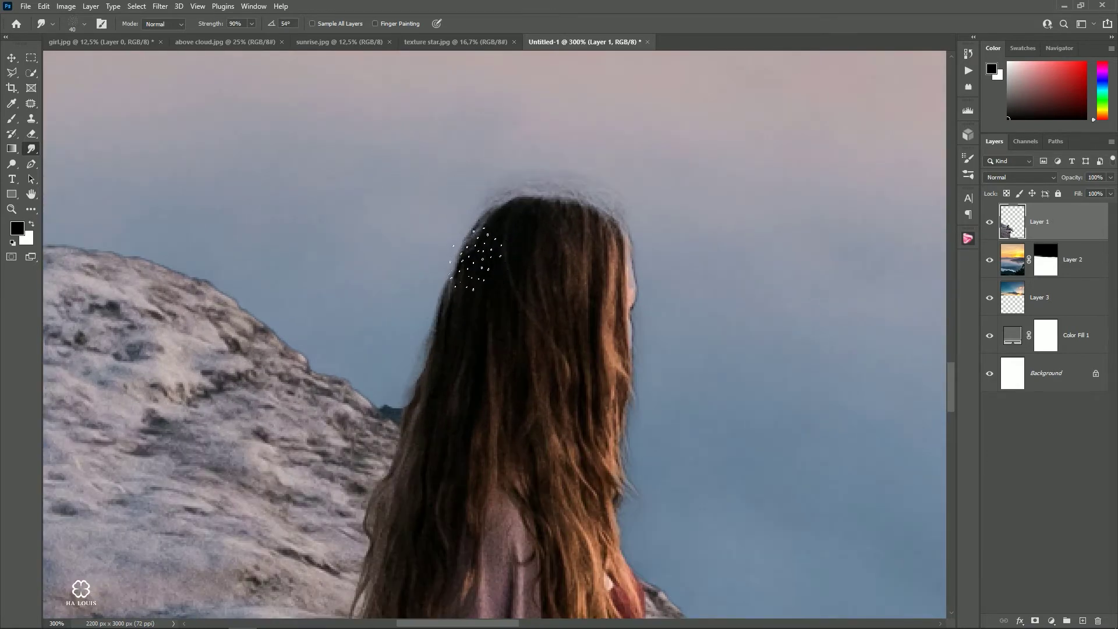
pyautogui.rightClick(408, 233)
pyautogui.click(458, 367)
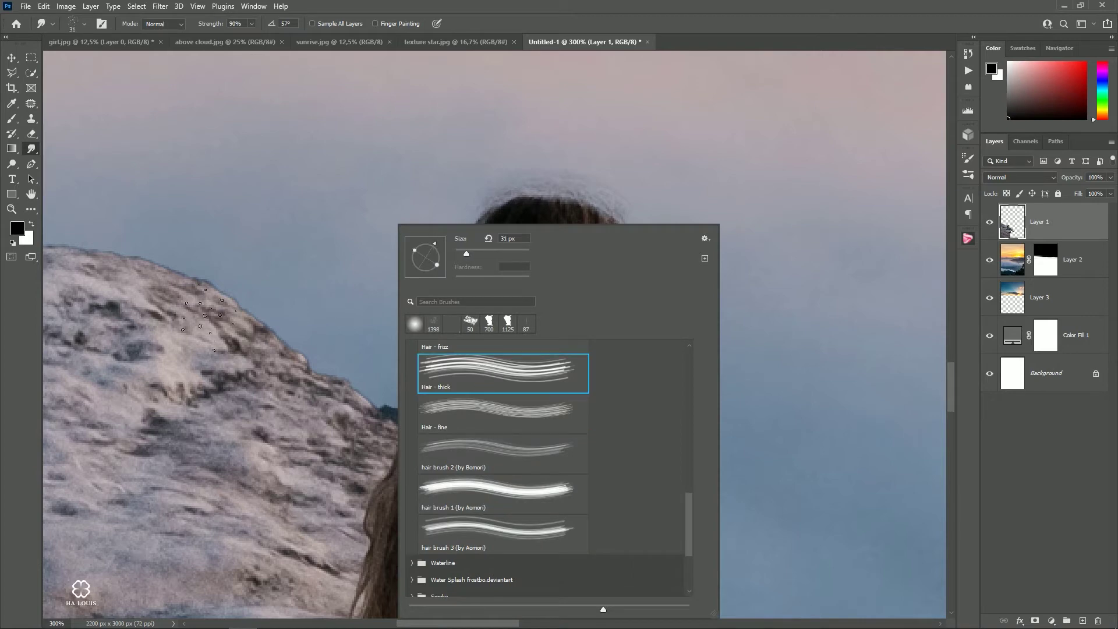
pyautogui.moveTo(432, 252); pyautogui.dragTo(444, 255)
pyautogui.press('Return')
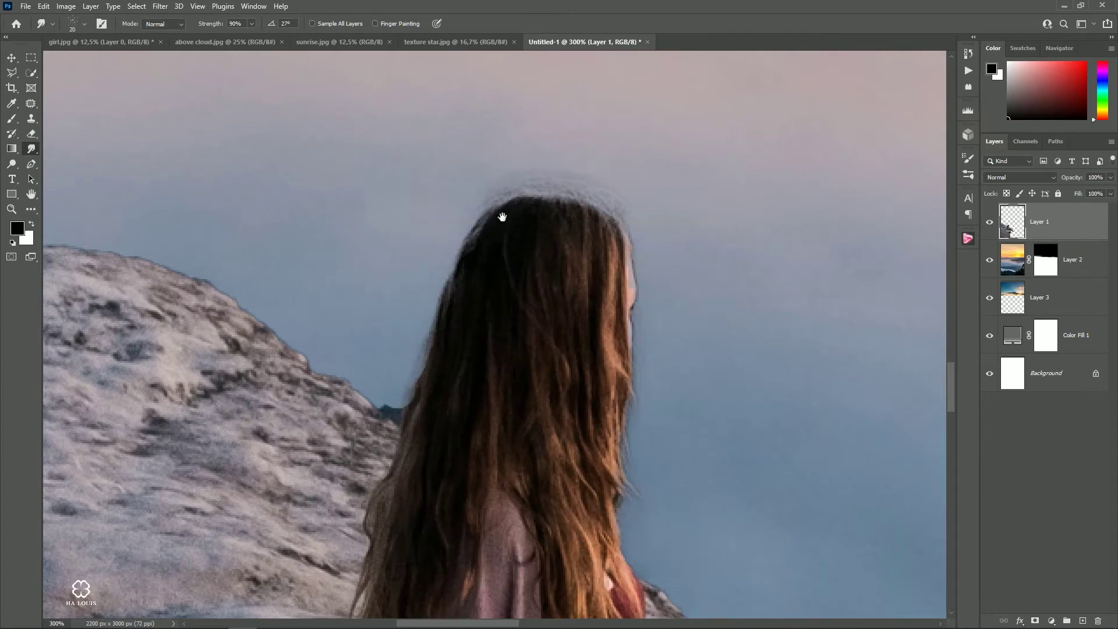
pyautogui.moveTo(502, 217)
pyautogui.mouseDown()
pyautogui.moveTo(545, 224)
pyautogui.moveTo(428, 278)
pyautogui.mouseUp()
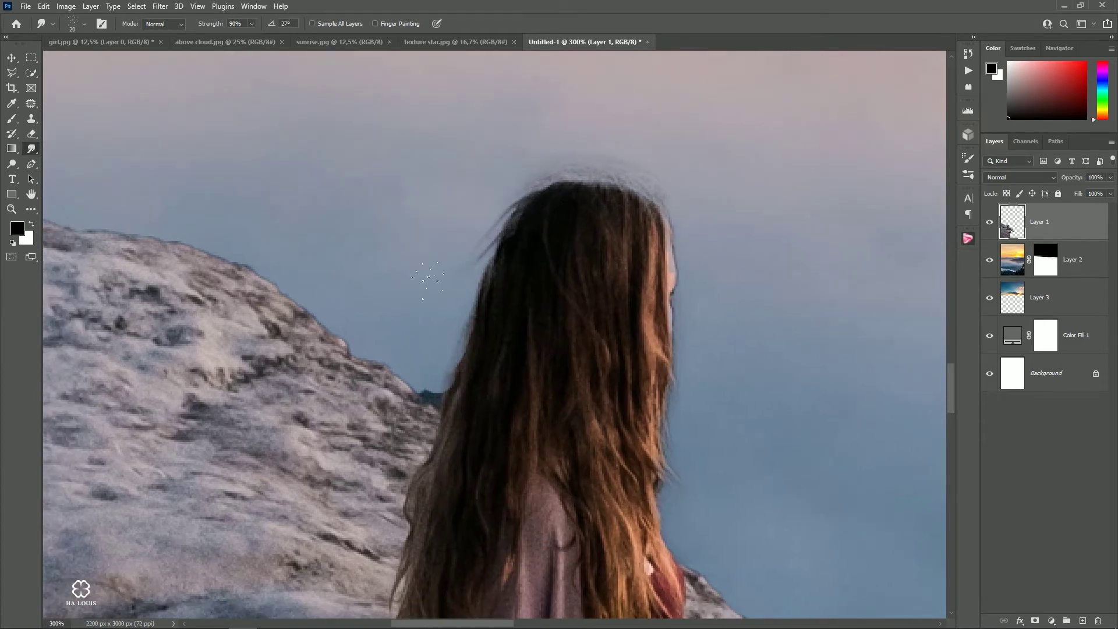
# Step: Smudge strands outward from the hair's left edge and past its right edge
pyautogui.moveTo(514, 224); pyautogui.dragTo(434, 329)
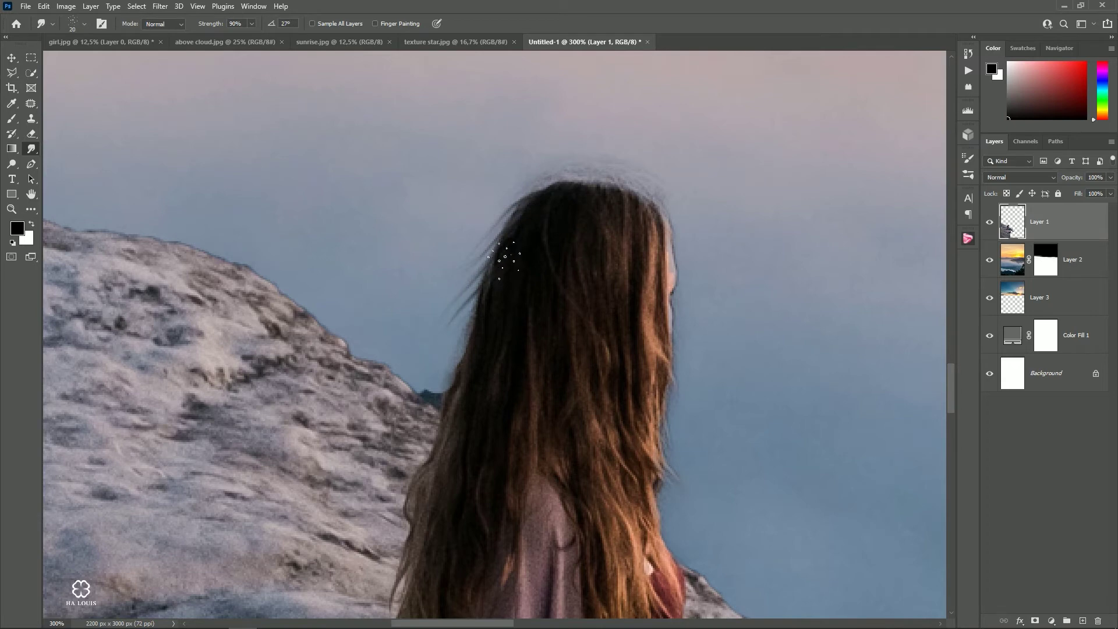
pyautogui.moveTo(505, 256); pyautogui.dragTo(441, 362)
pyautogui.moveTo(482, 312); pyautogui.dragTo(428, 396)
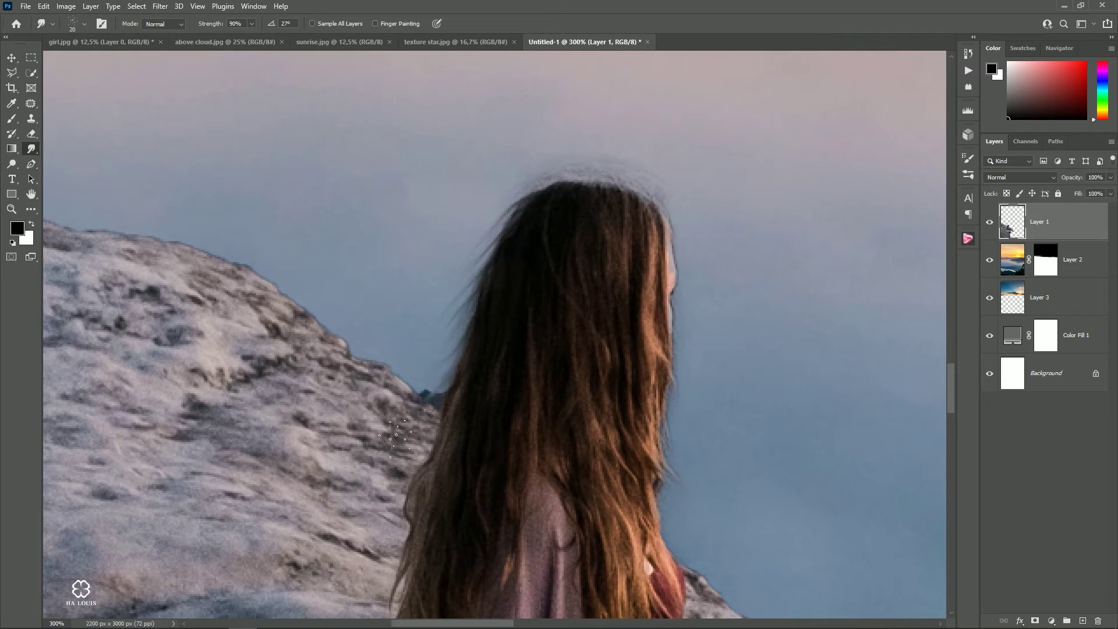
pyautogui.moveTo(482, 275); pyautogui.dragTo(448, 342)
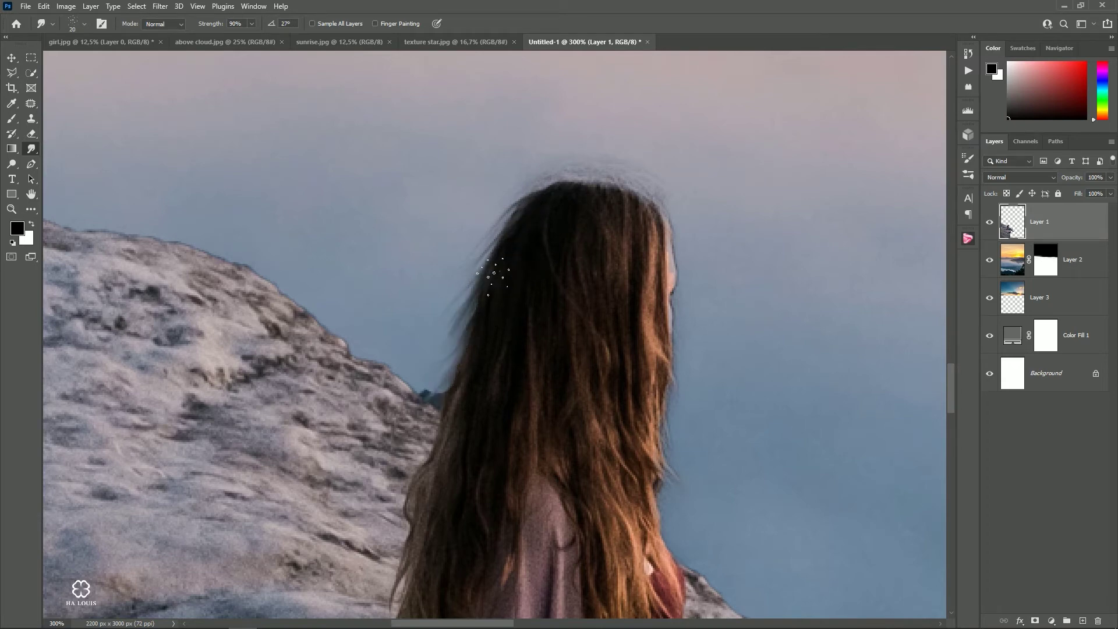
pyautogui.moveTo(496, 243); pyautogui.dragTo(422, 368)
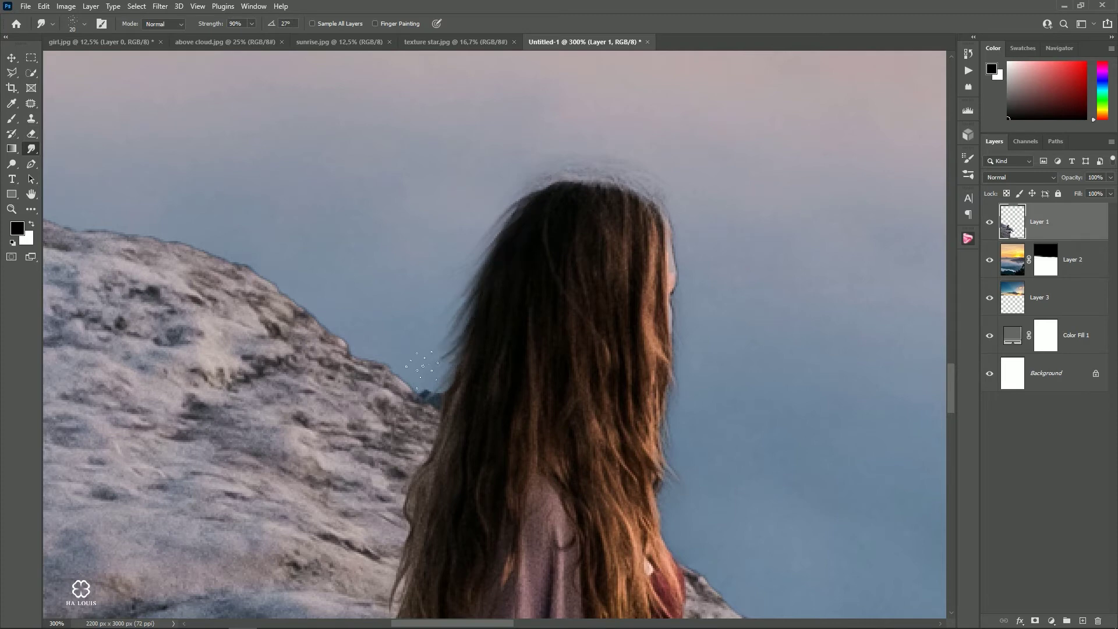
pyautogui.scroll(-5, 569, 279)
pyautogui.hscroll(5, 556, 219)
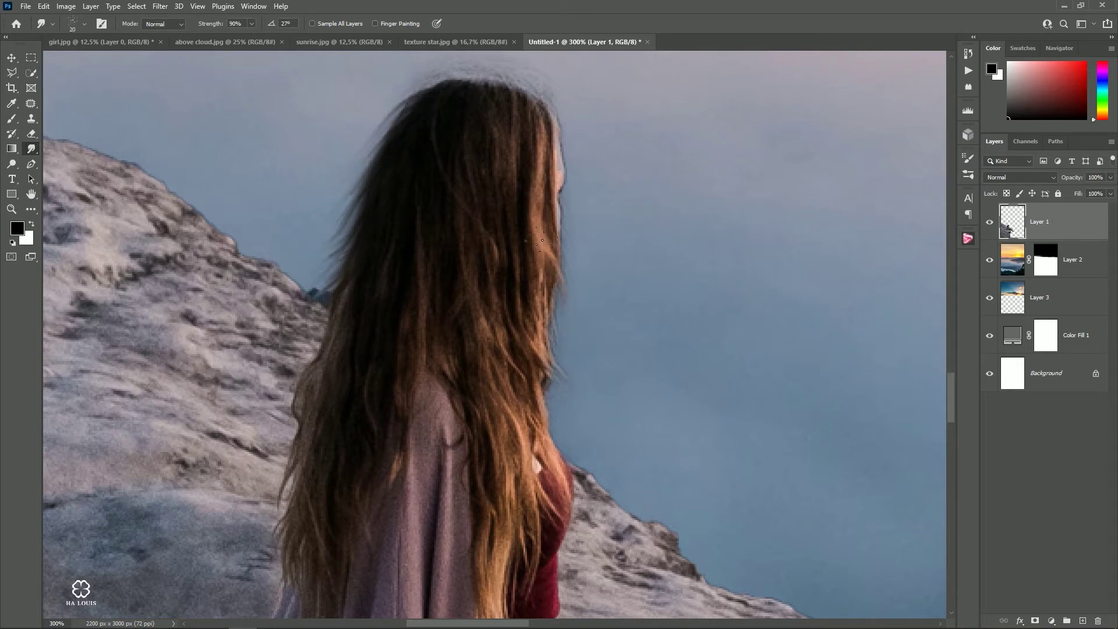
pyautogui.moveTo(542, 240)
pyautogui.mouseDown()
pyautogui.moveTo(587, 398)
pyautogui.moveTo(562, 445)
pyautogui.mouseUp()
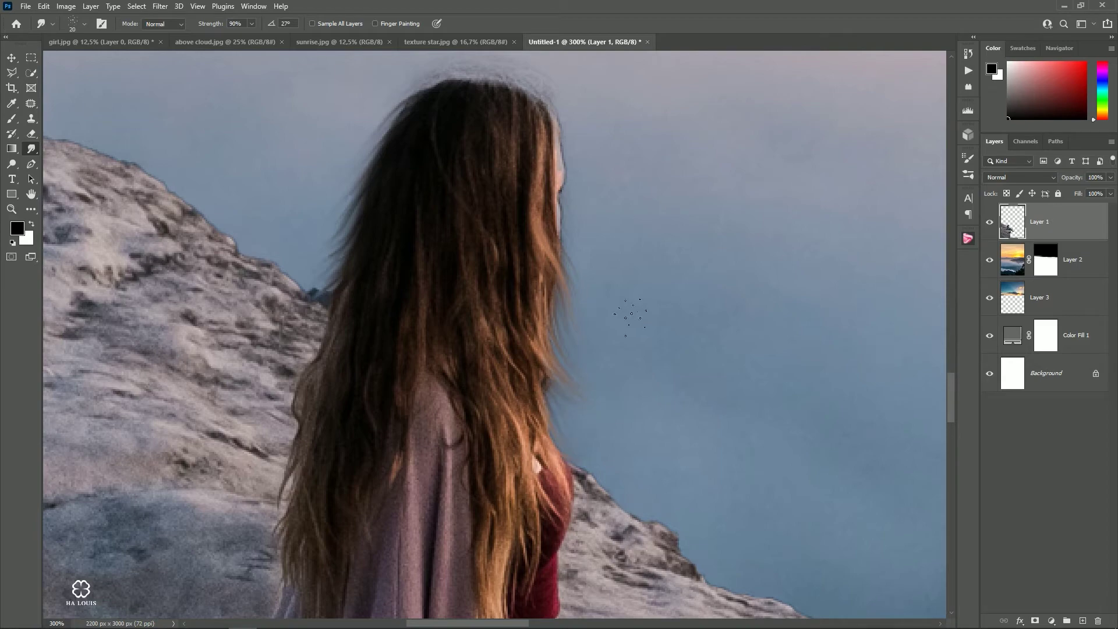
# Step: Switch to the Move tool and select Layer 1 with the girl
pyautogui.press('v')
pyautogui.scroll(-5, 369, 204)
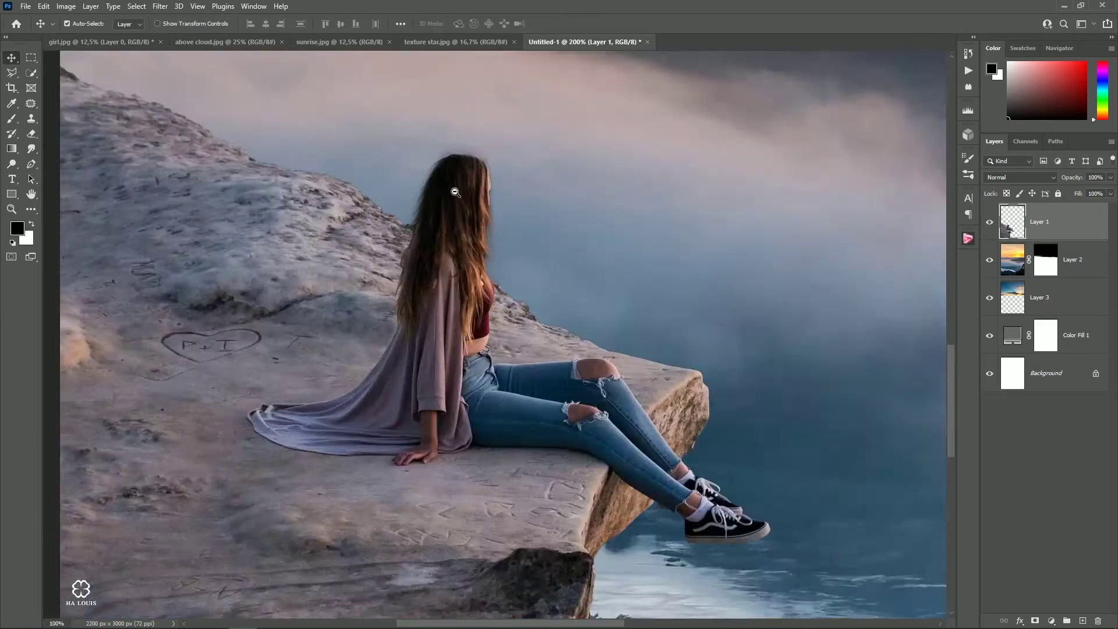
pyautogui.scroll(-1, 540, 215)
pyautogui.scroll(1, 579, 285)
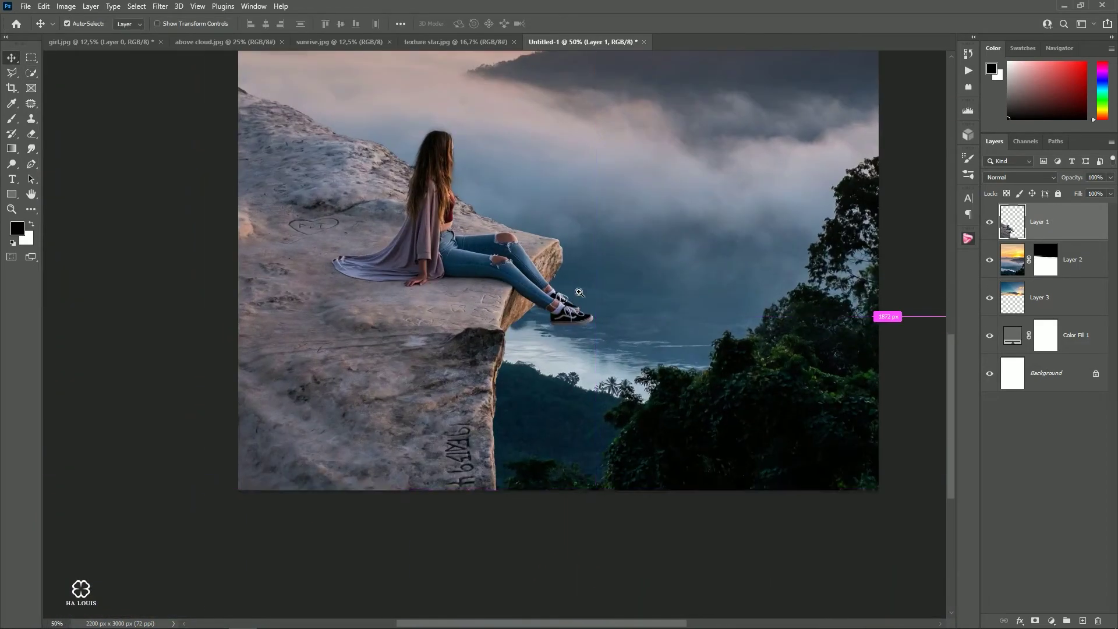
pyautogui.scroll(-1, 582, 250)
pyautogui.scroll(-3, 584, 248)
pyautogui.scroll(1, 611, 277)
pyautogui.scroll(1, 626, 292)
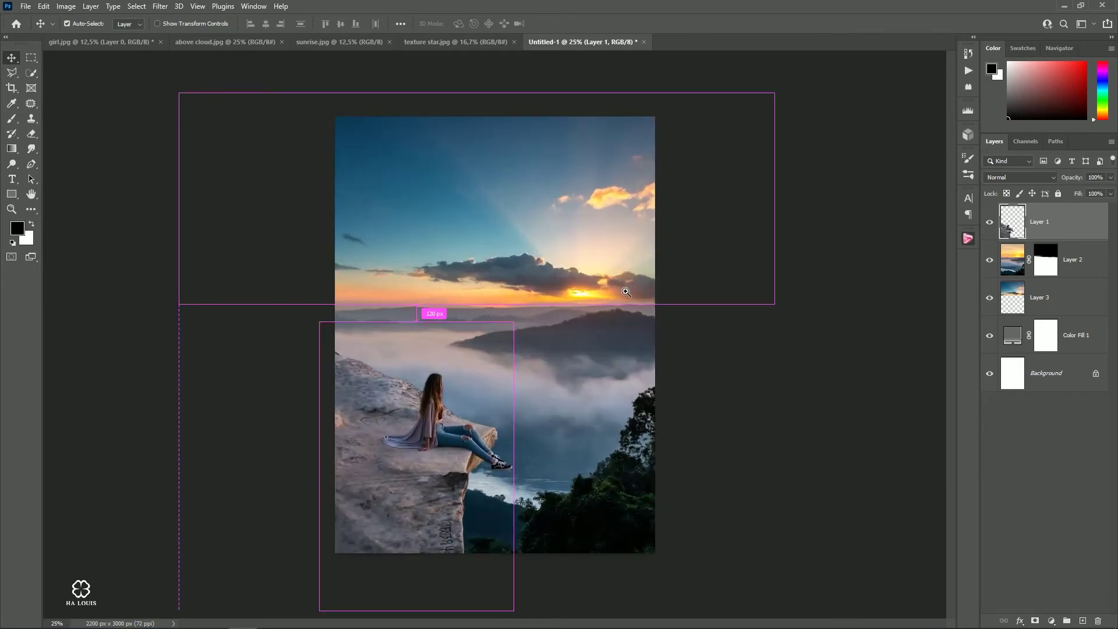
pyautogui.click(1072, 250)
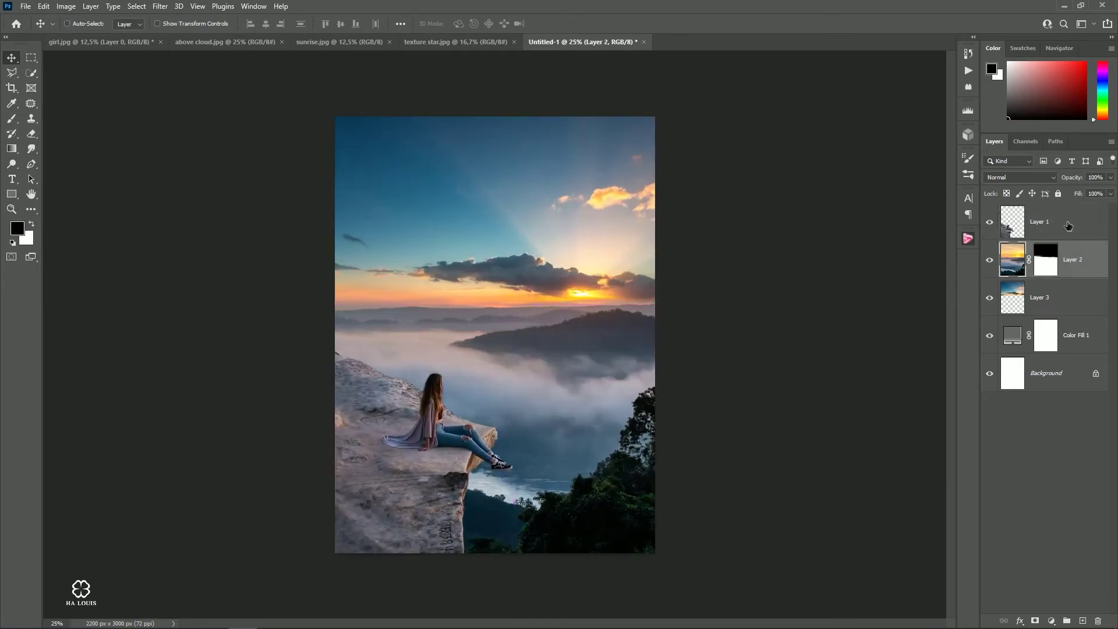
pyautogui.click(1068, 225)
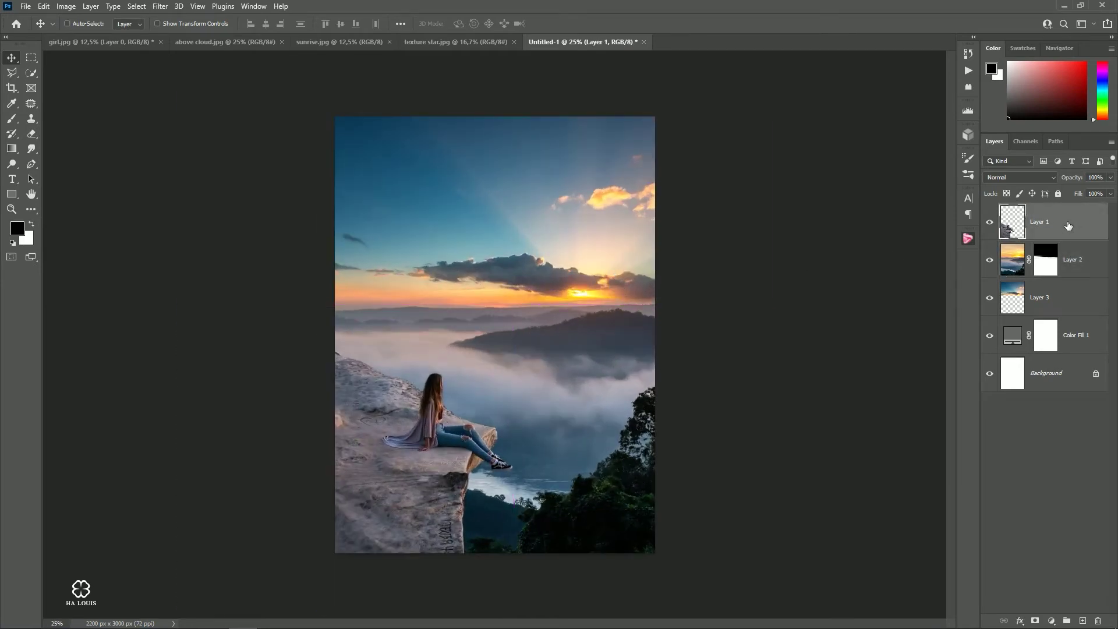
# Step: Add a Gradient Map clipped to Layer 1 using the Black, White preset
pyautogui.click(1050, 620)
pyautogui.click(1054, 602)
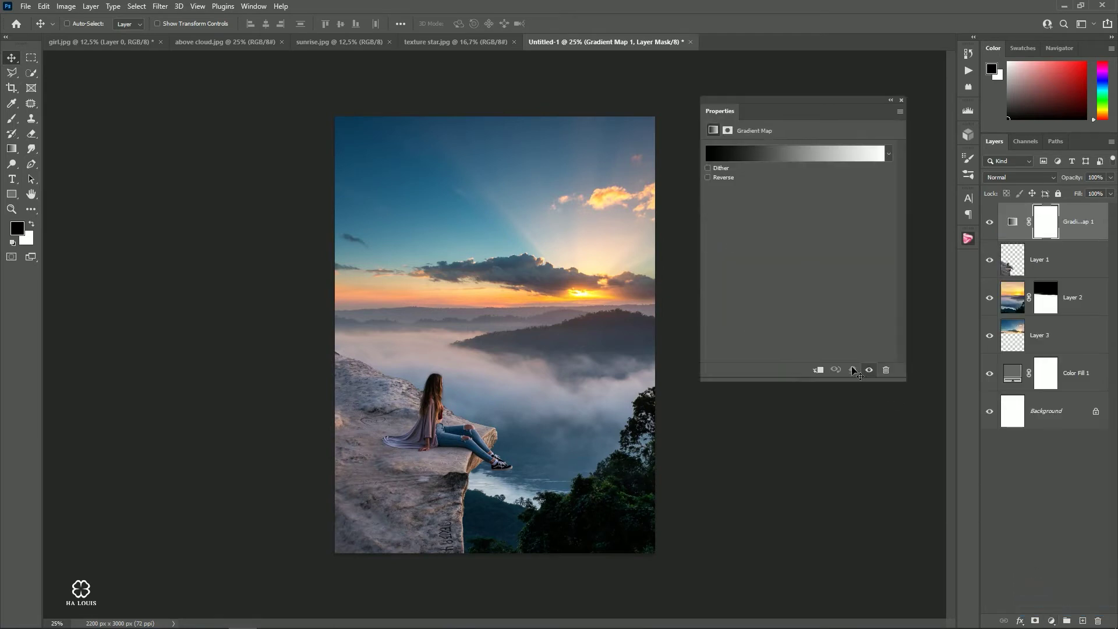
pyautogui.click(817, 369)
pyautogui.click(751, 153)
pyautogui.click(300, 128)
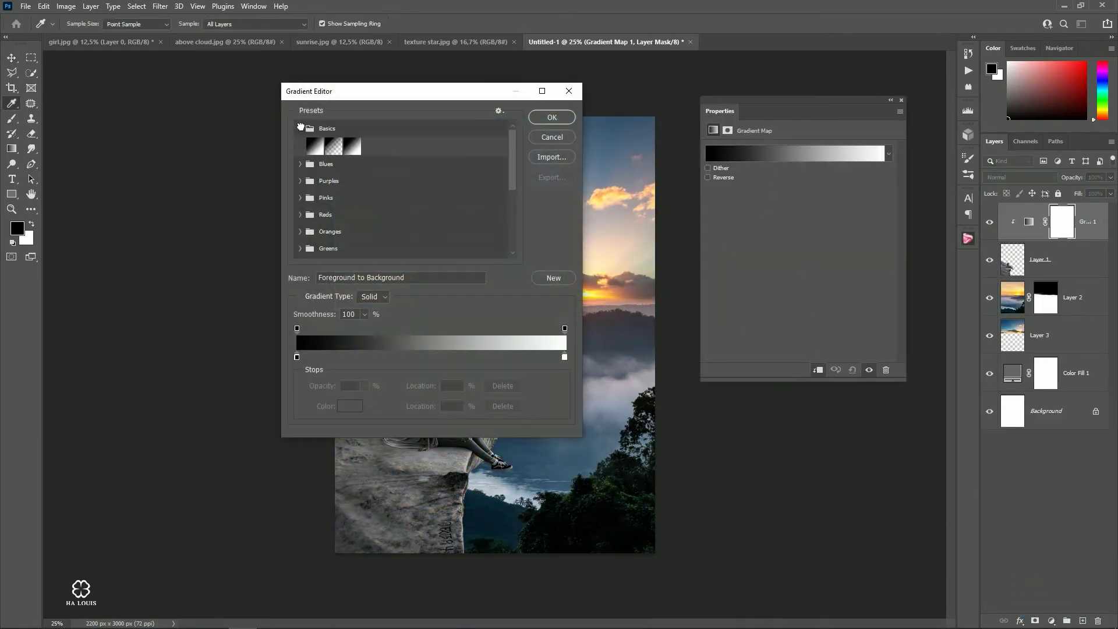
pyautogui.click(352, 144)
pyautogui.click(543, 120)
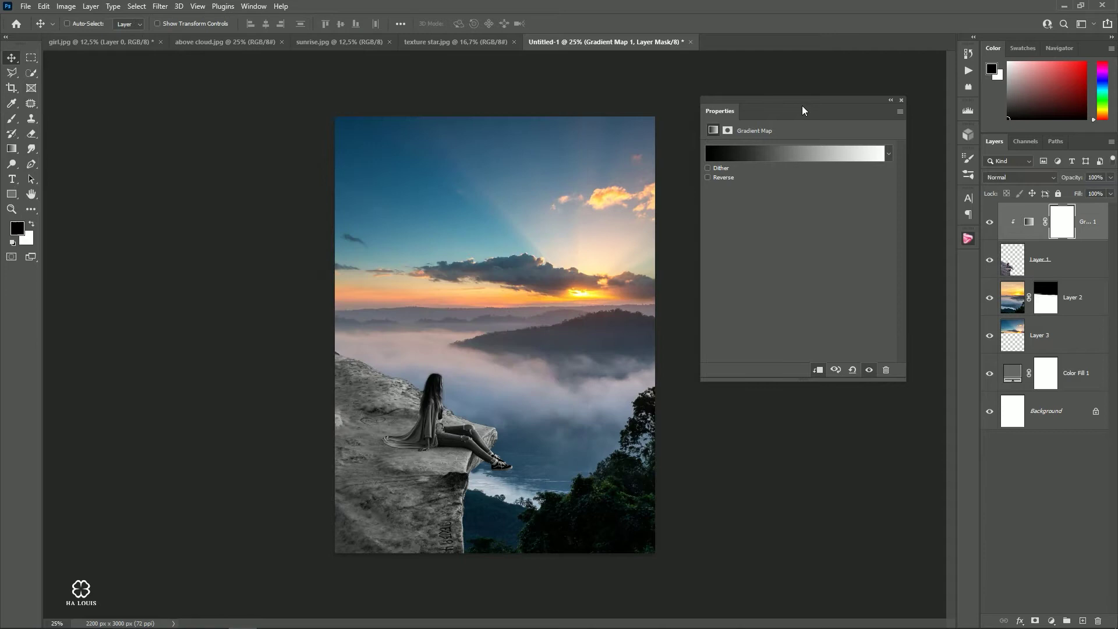
pyautogui.click(901, 101)
# Step: Blend the gradient map as Soft Light at about 15% opacity and compare
pyautogui.click(1019, 177)
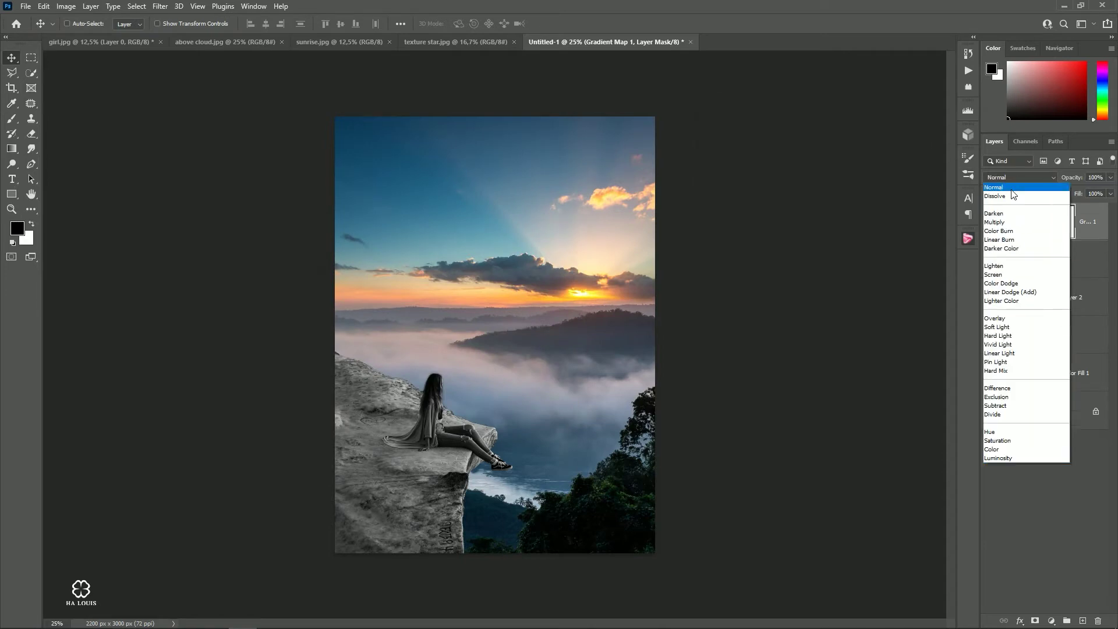
pyautogui.click(1001, 327)
pyautogui.moveTo(1111, 178); pyautogui.dragTo(1066, 192)
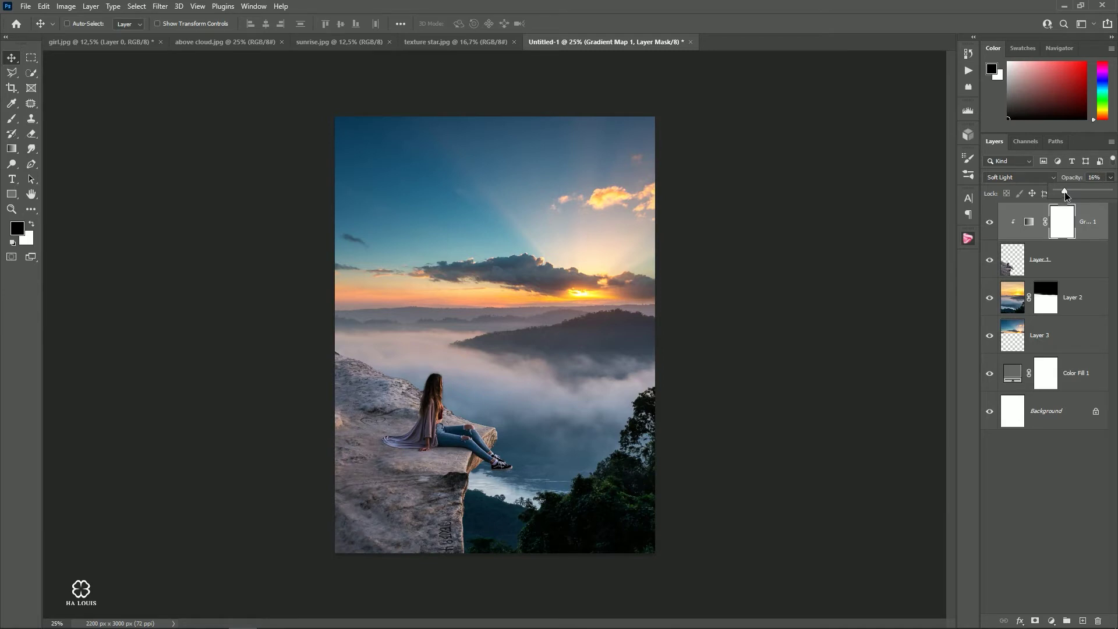
pyautogui.click(989, 222)
pyautogui.click(990, 223)
# Step: Add a clipped Curves layer pulling highlights and shadows down, then toggle it to compare
pyautogui.click(1051, 621)
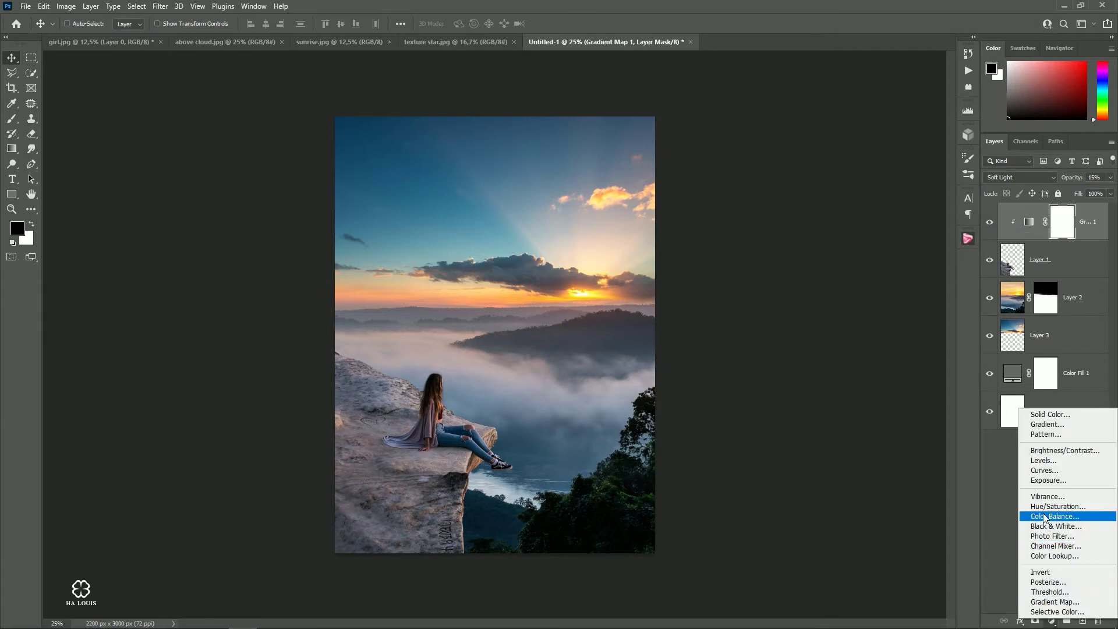
pyautogui.click(1048, 469)
pyautogui.click(818, 370)
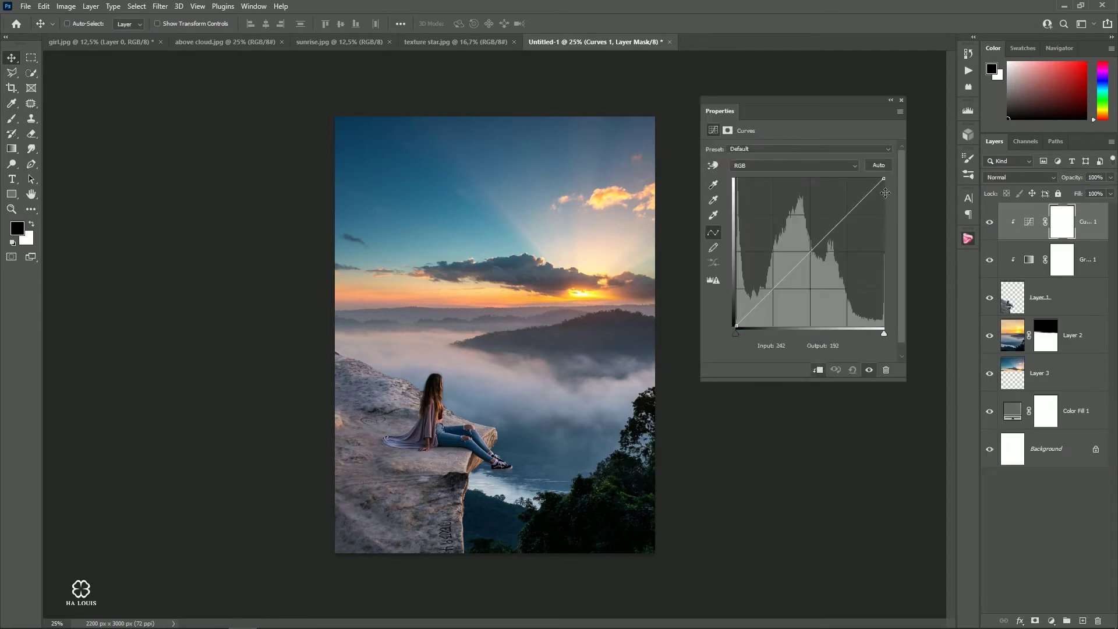
pyautogui.moveTo(883, 178); pyautogui.dragTo(904, 204)
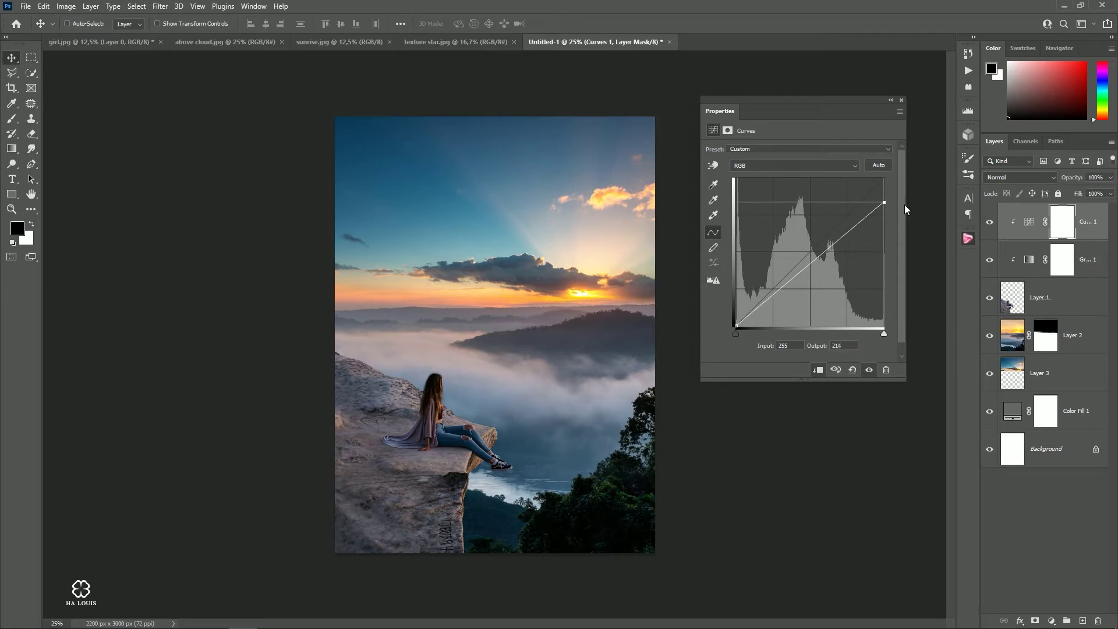
pyautogui.moveTo(781, 287); pyautogui.dragTo(783, 295)
pyautogui.click(901, 100)
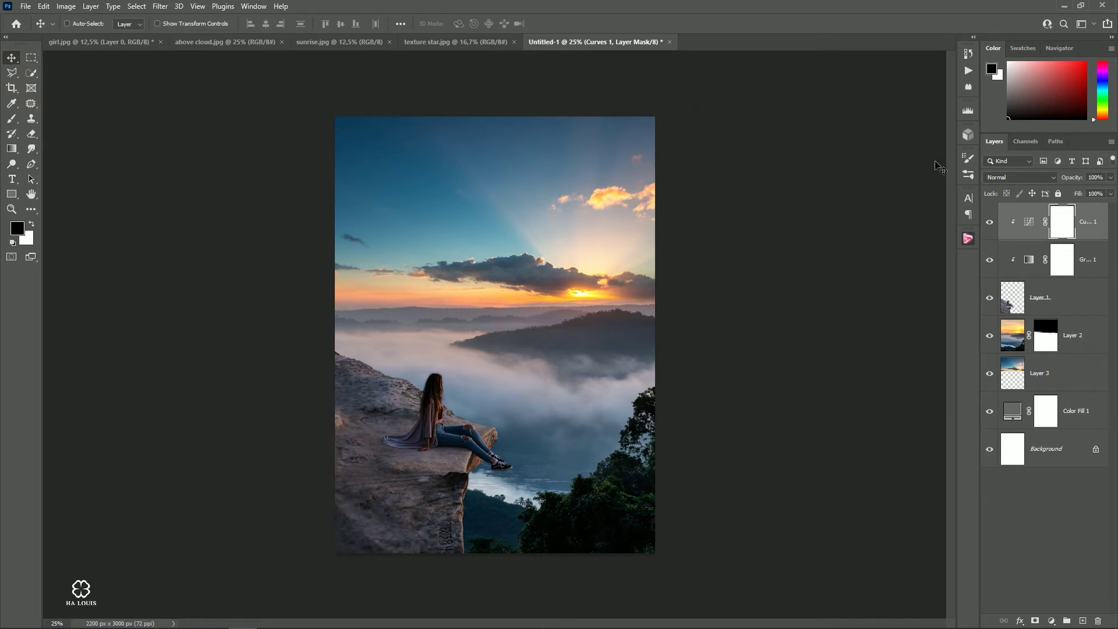
pyautogui.click(990, 222)
pyautogui.click(992, 224)
pyautogui.click(992, 224)
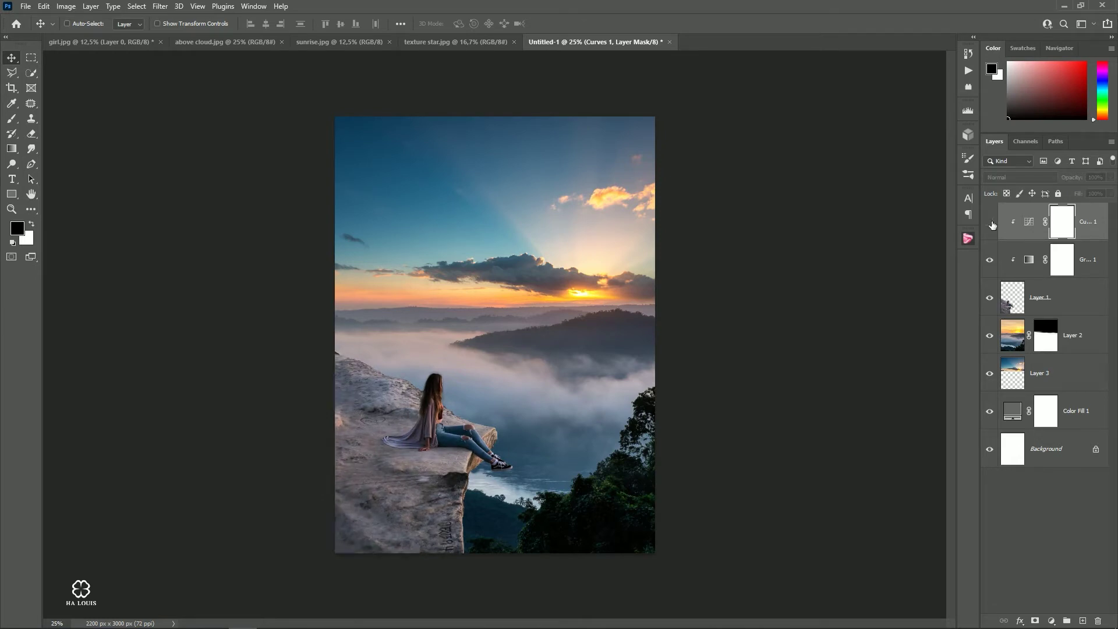
# Step: Add a clipped Color Balance with midtones Cyan-Red about +12 and Yellow-Blue -7
pyautogui.click(1052, 620)
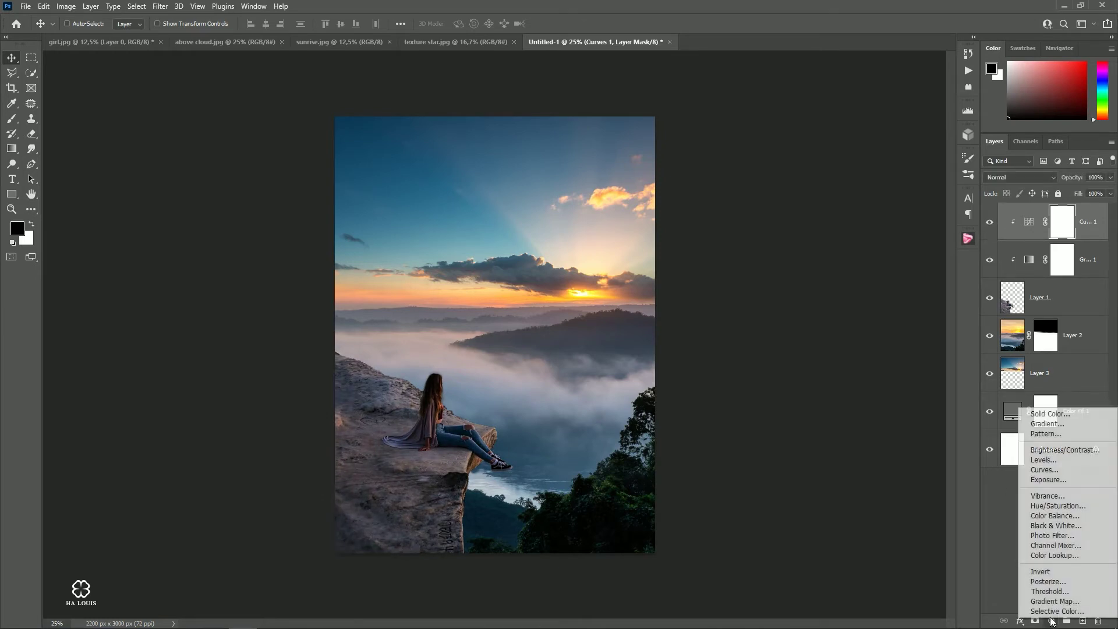
pyautogui.click(1047, 520)
pyautogui.click(820, 371)
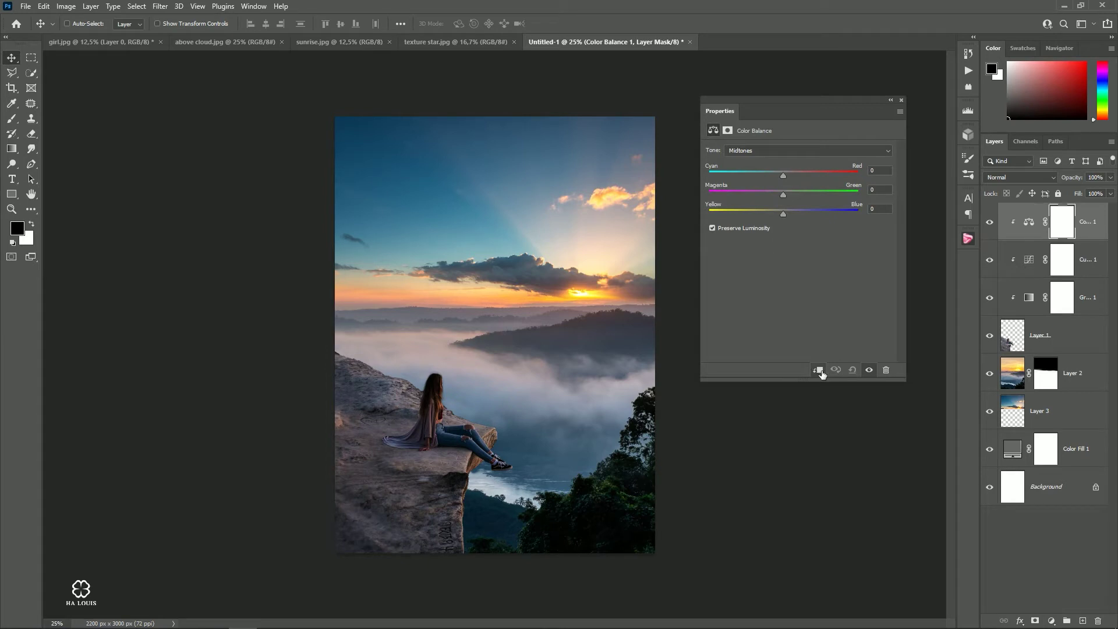
pyautogui.moveTo(787, 174); pyautogui.dragTo(790, 170)
pyautogui.moveTo(783, 214); pyautogui.dragTo(778, 214)
pyautogui.click(901, 100)
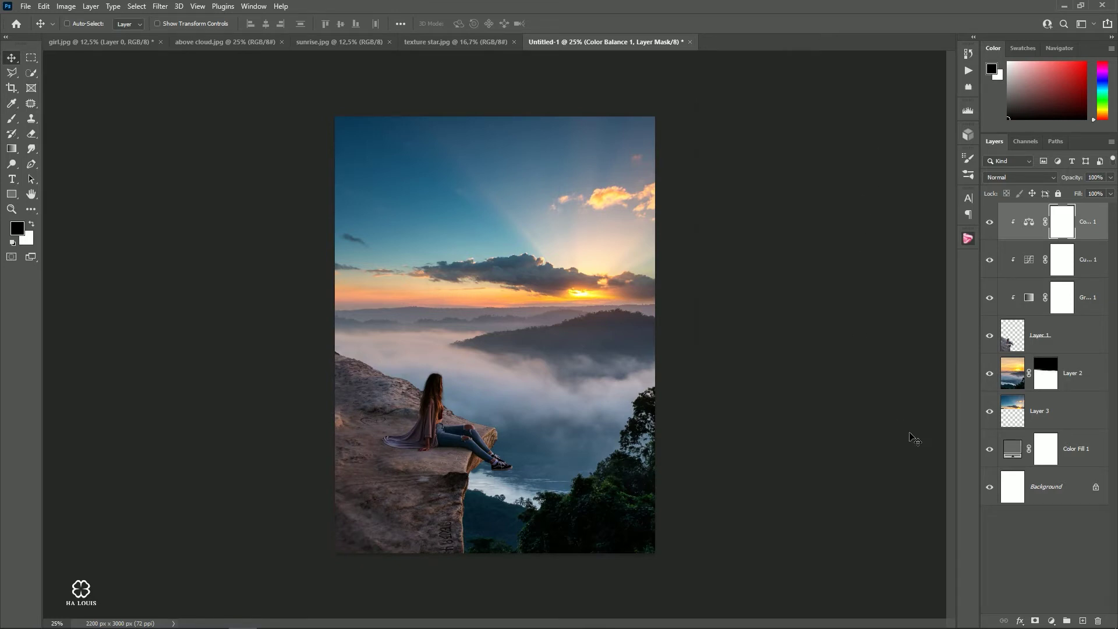
# Step: Add a clipped Hue/Saturation adjustment with Saturation at -16
pyautogui.click(1051, 621)
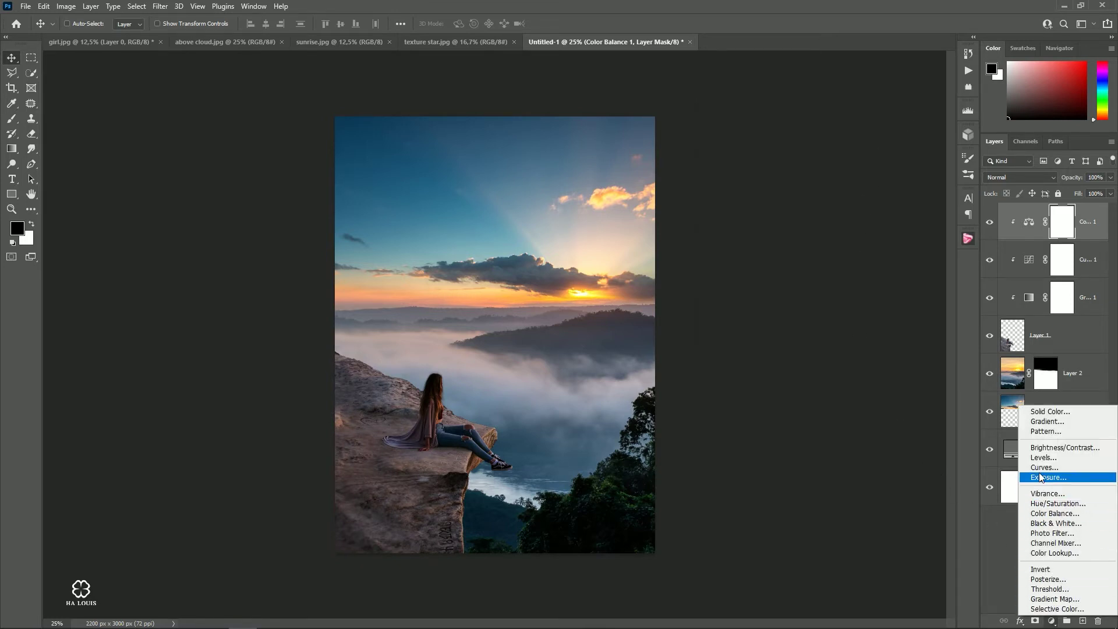
pyautogui.click(1044, 503)
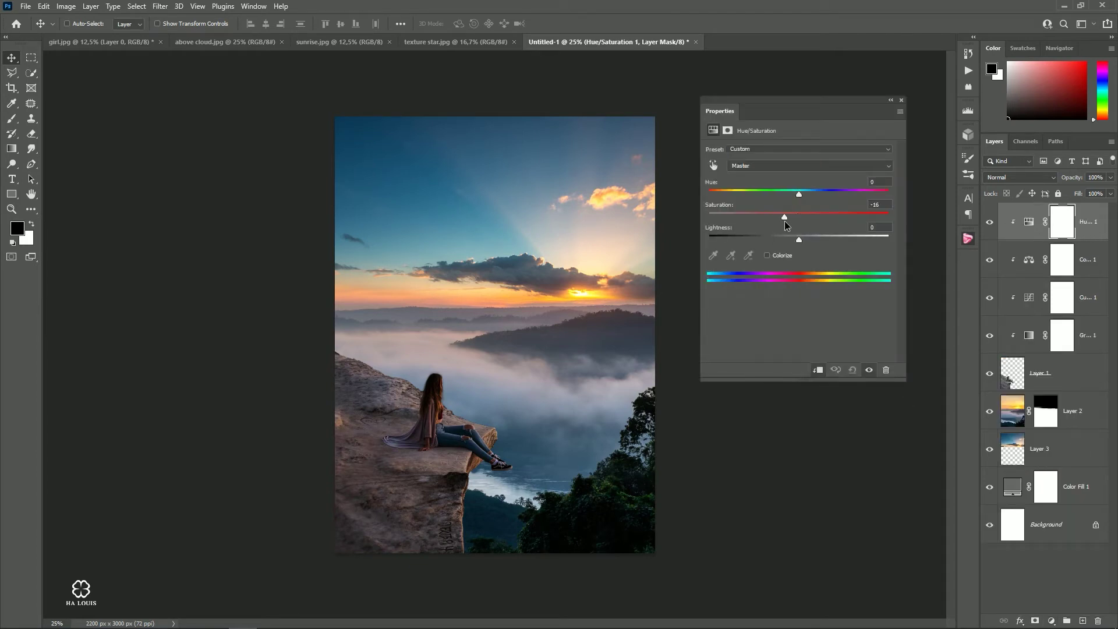
pyautogui.click(901, 101)
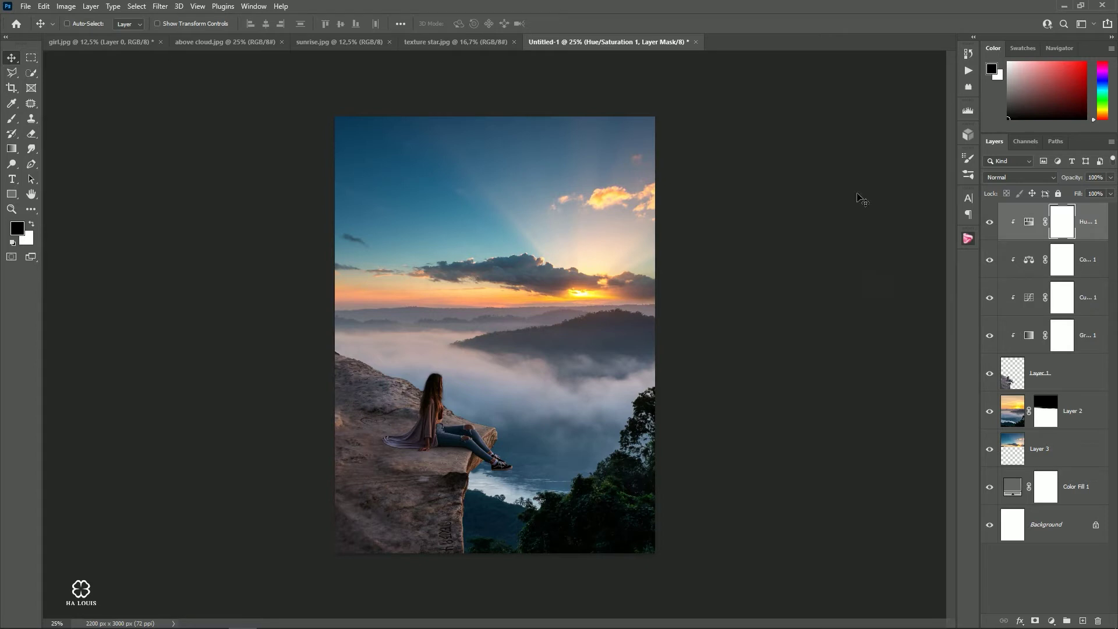
# Step: Create a clipped Layer 4 in Overlay mode, filled with 50% gray
pyautogui.click(1083, 620)
pyautogui.rightClick(1070, 224)
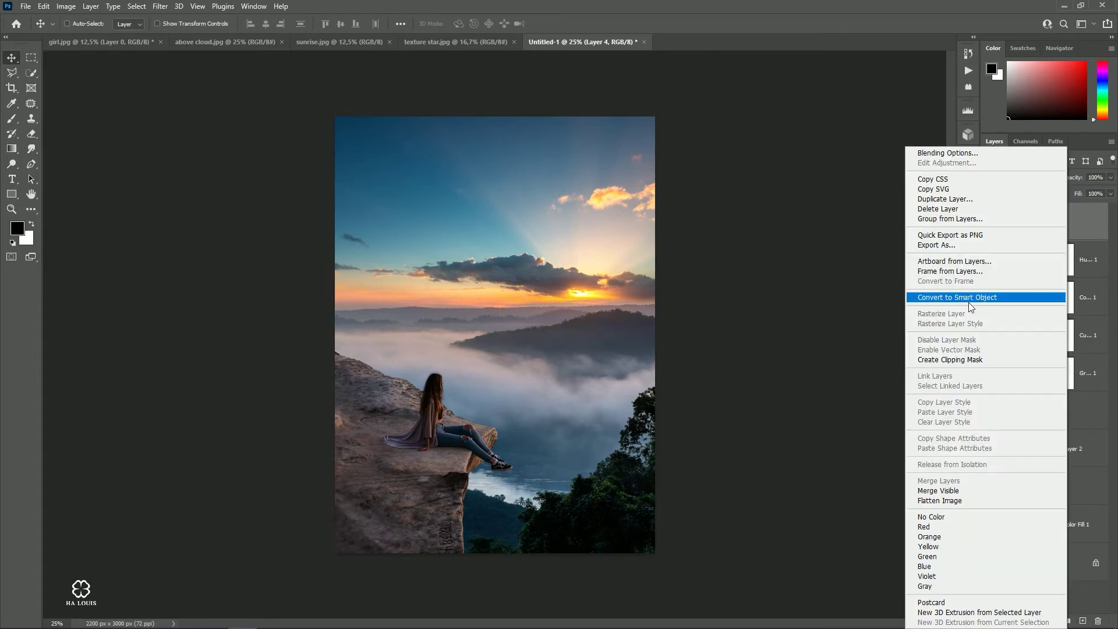
pyautogui.click(951, 358)
pyautogui.click(1019, 177)
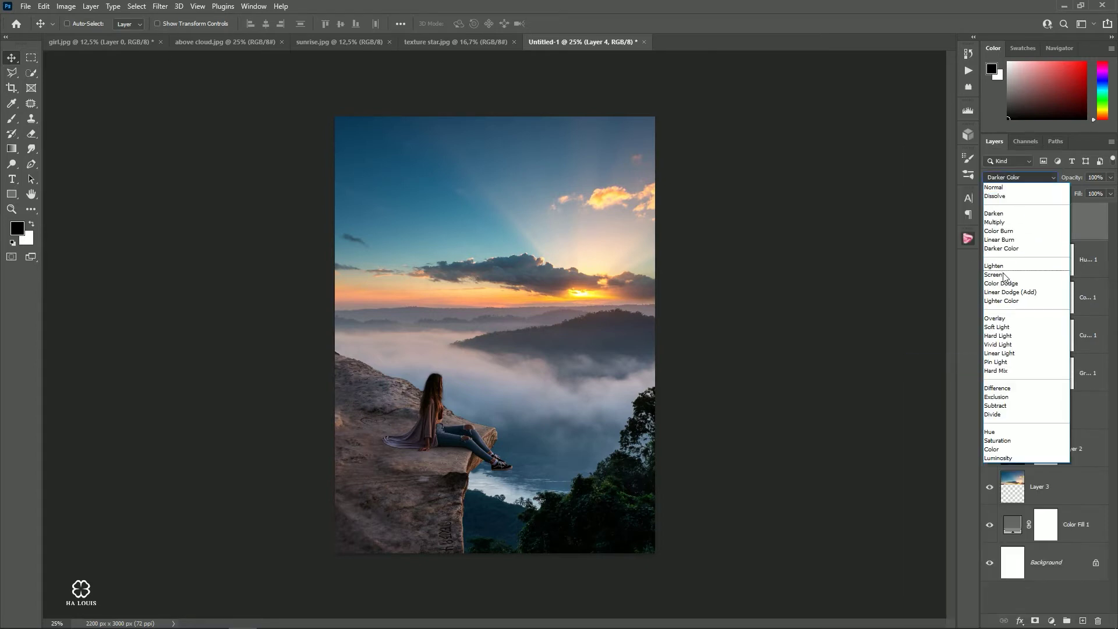
pyautogui.click(998, 316)
pyautogui.click(26, 6)
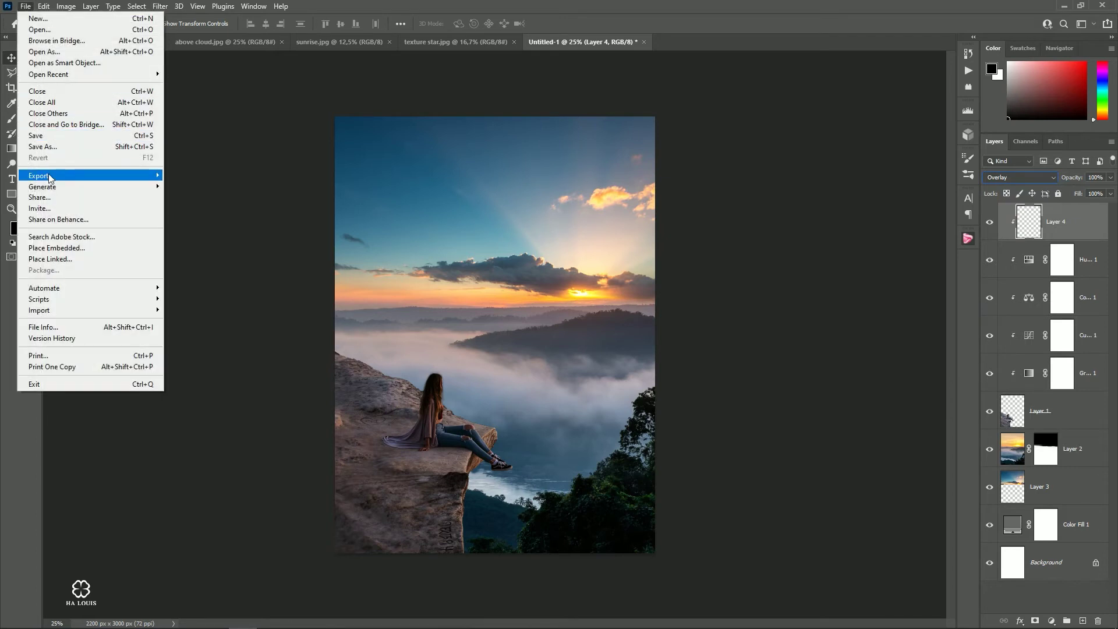
pyautogui.click(70, 187)
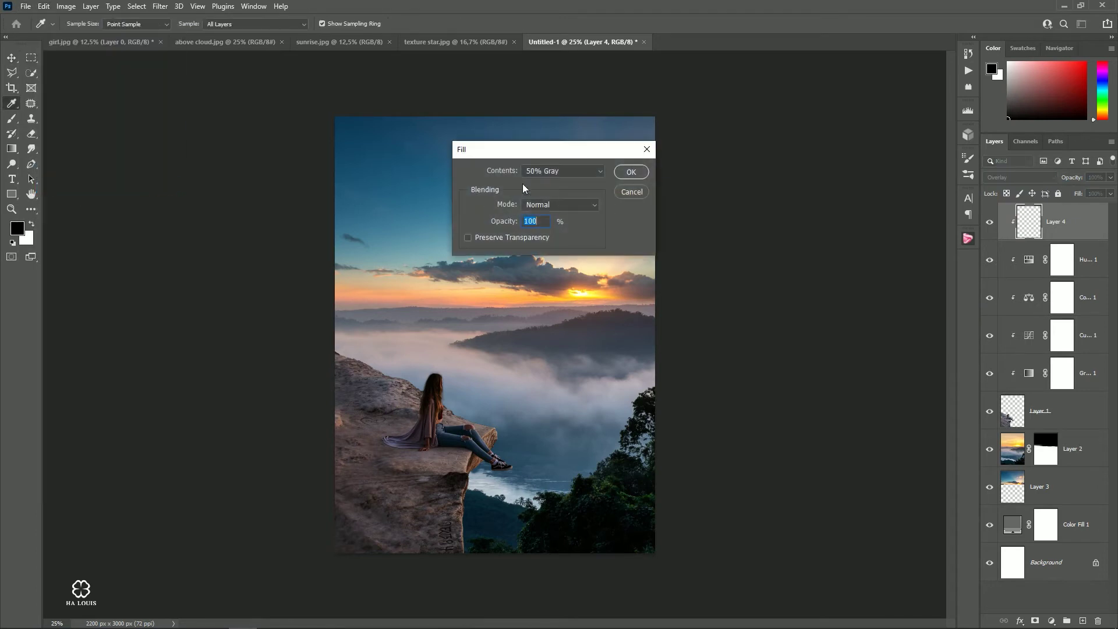
pyautogui.click(628, 172)
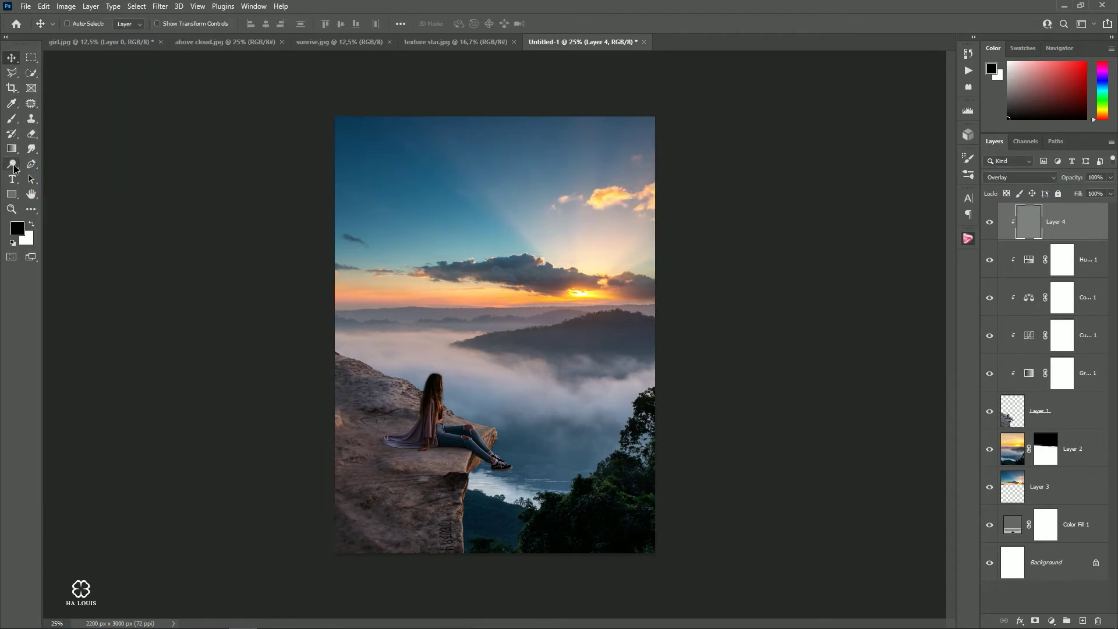
pyautogui.click(12, 164)
# Step: Dodge the hair's right edge, the sleeve edge and the cardigan edge
pyautogui.keyDown('ctrl'); pyautogui.click(452, 365); pyautogui.keyUp('ctrl')
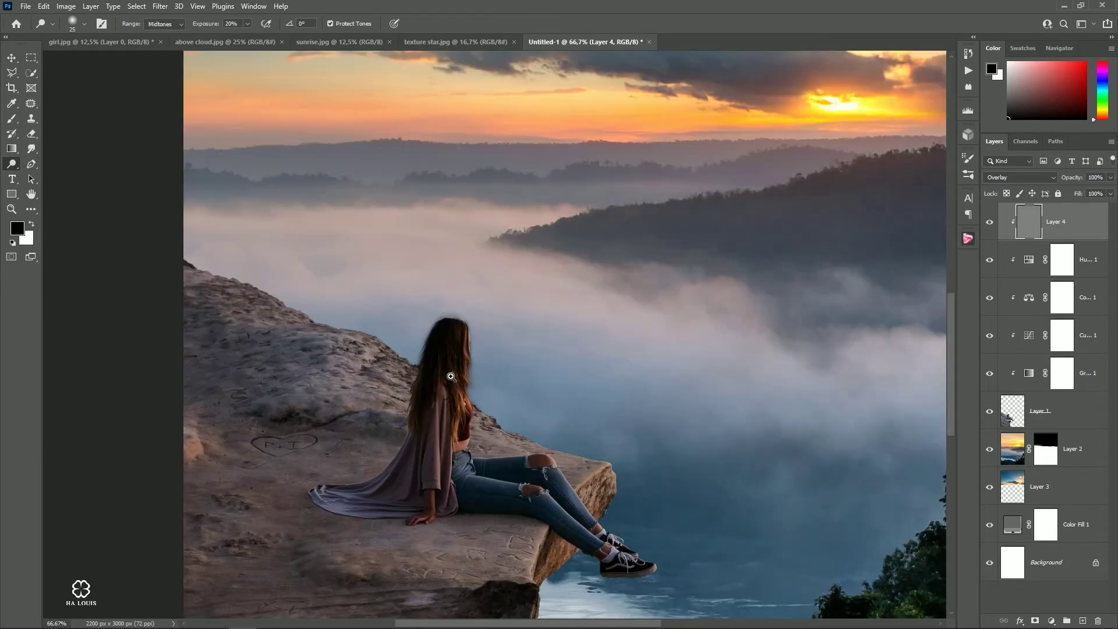
pyautogui.press('[')
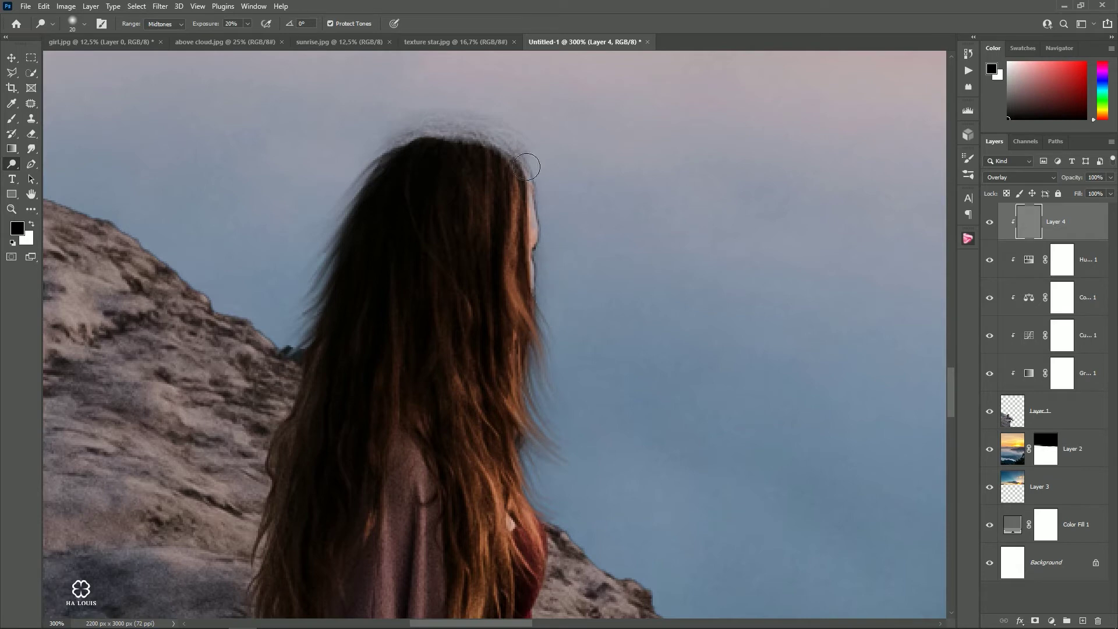
pyautogui.moveTo(201, 29); pyautogui.dragTo(211, 30)
pyautogui.moveTo(527, 186); pyautogui.dragTo(517, 334)
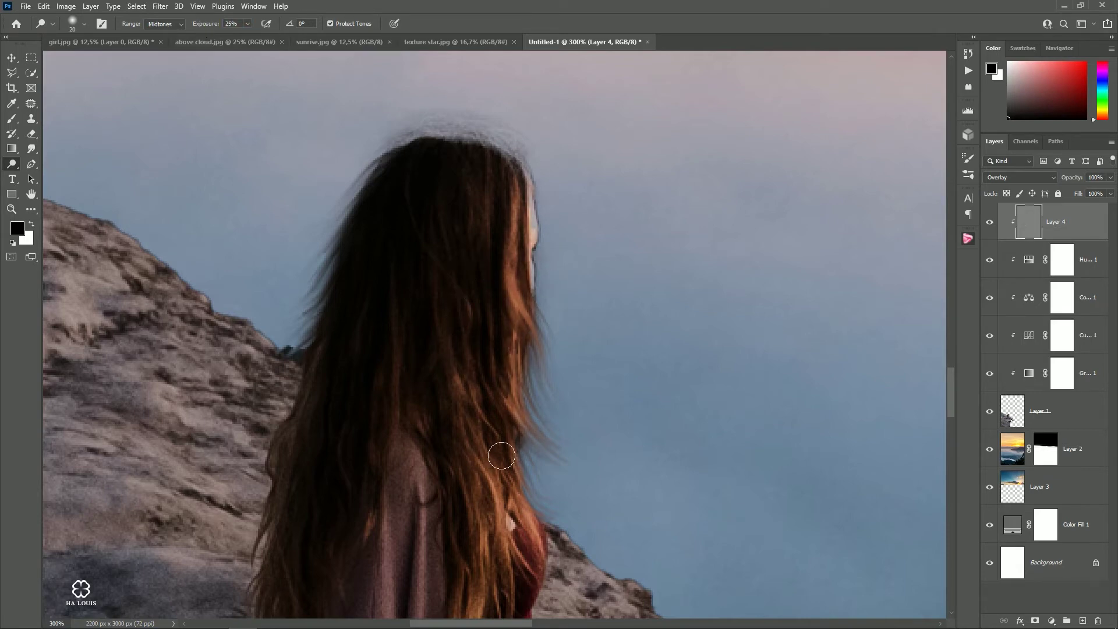
pyautogui.hotkey('ctrl', '-')
pyautogui.moveTo(577, 355); pyautogui.dragTo(529, 216)
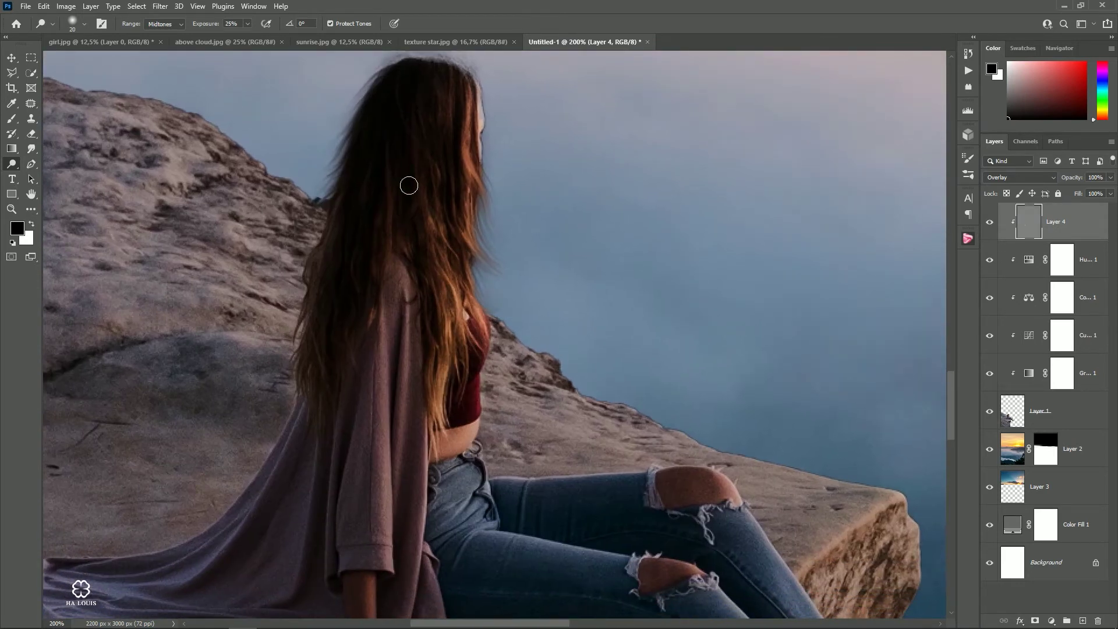
pyautogui.scroll(-5, 409, 186)
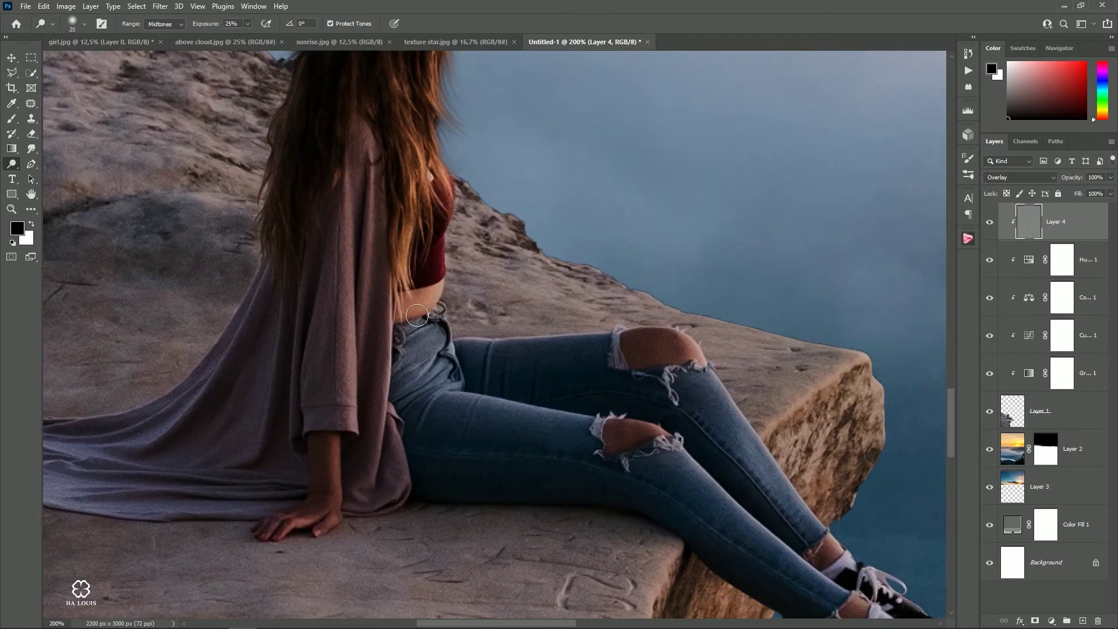
pyautogui.press('[')
pyautogui.press('[')
pyautogui.moveTo(346, 276)
pyautogui.mouseDown()
pyautogui.moveTo(353, 413)
pyautogui.moveTo(343, 446)
pyautogui.mouseUp()
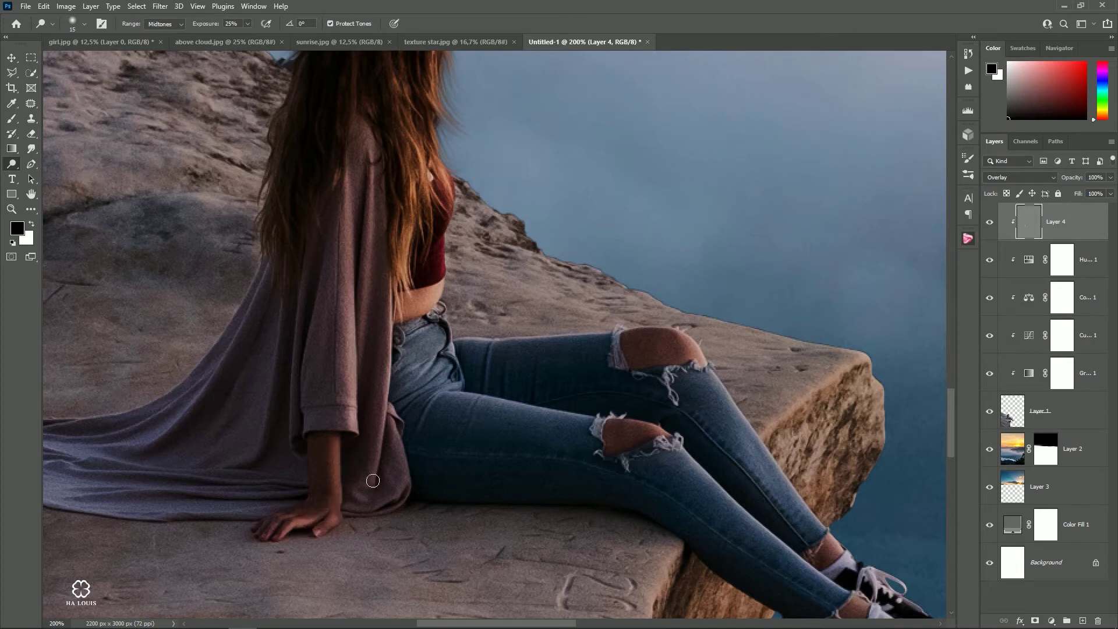
pyautogui.moveTo(377, 462)
pyautogui.mouseDown()
pyautogui.moveTo(390, 272)
pyautogui.moveTo(374, 171)
pyautogui.mouseUp()
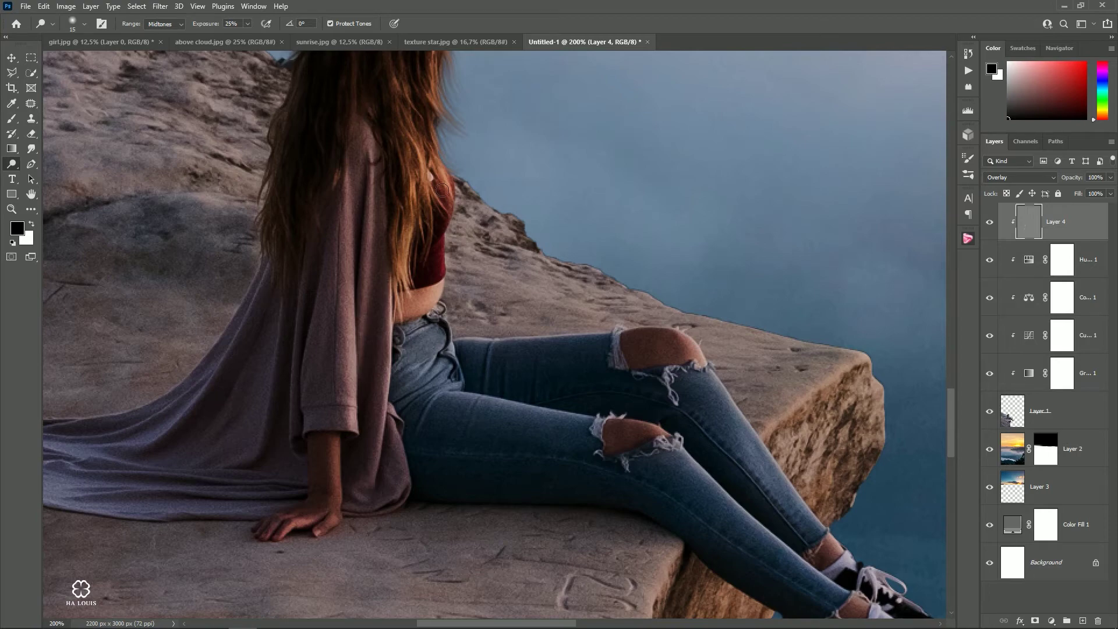
# Step: Dodge the thigh's top edge, shoe outlines and denim over leg and hip, then zoom out
pyautogui.press(']')
pyautogui.moveTo(462, 345)
pyautogui.mouseDown()
pyautogui.moveTo(633, 335)
pyautogui.moveTo(699, 353)
pyautogui.mouseUp()
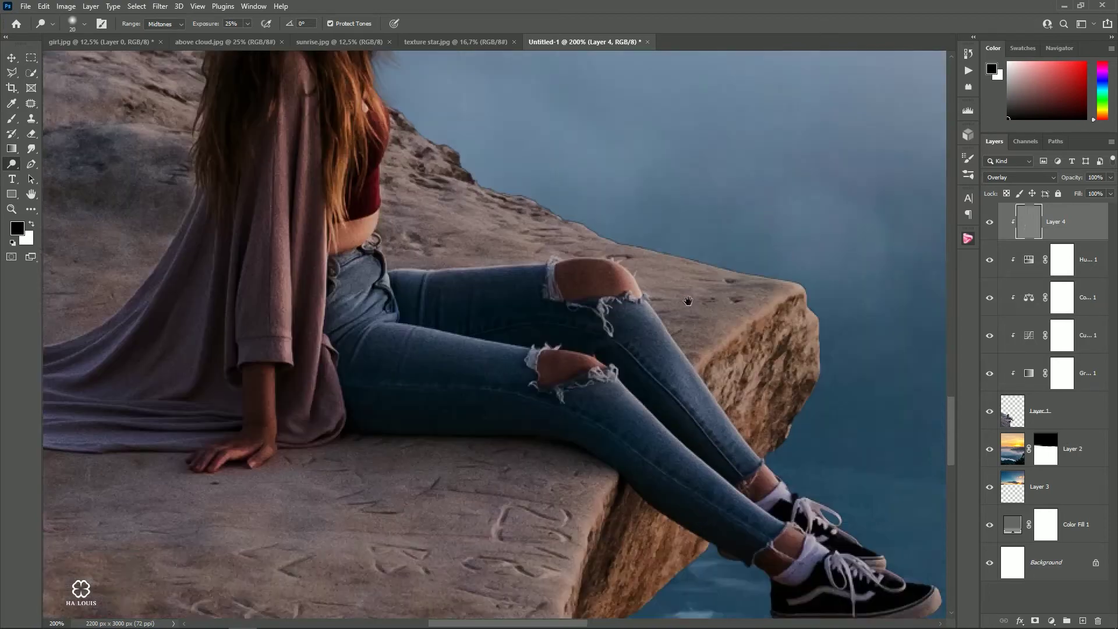
pyautogui.moveTo(756, 442)
pyautogui.mouseDown()
pyautogui.moveTo(600, 256)
pyautogui.moveTo(683, 366)
pyautogui.moveTo(553, 253)
pyautogui.mouseUp()
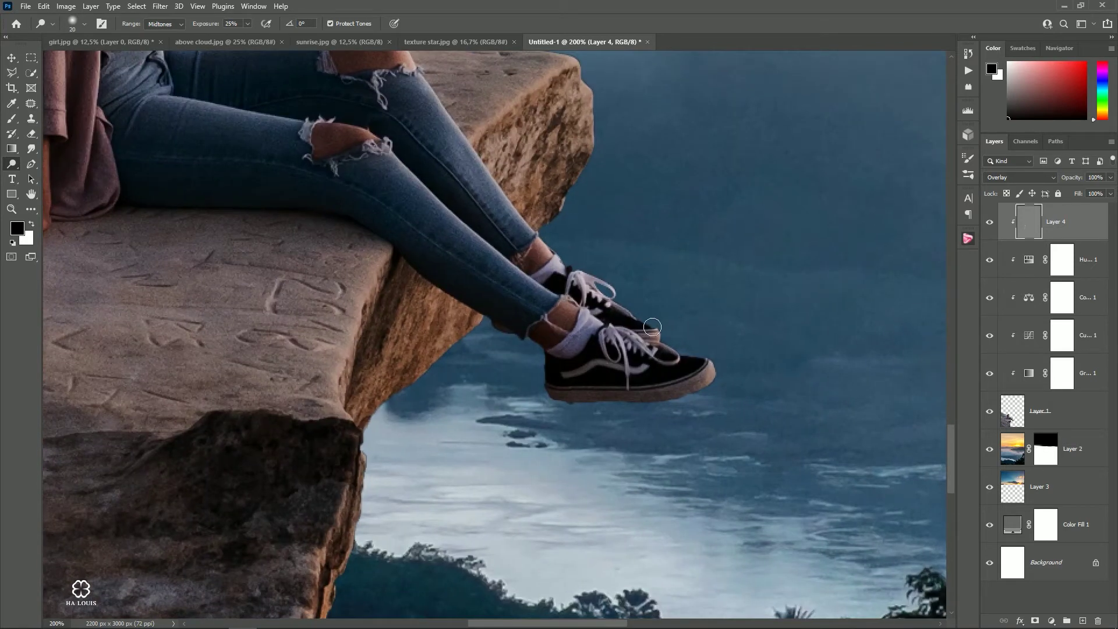
pyautogui.moveTo(553, 299)
pyautogui.mouseDown()
pyautogui.moveTo(711, 399)
pyautogui.moveTo(580, 342)
pyautogui.mouseUp()
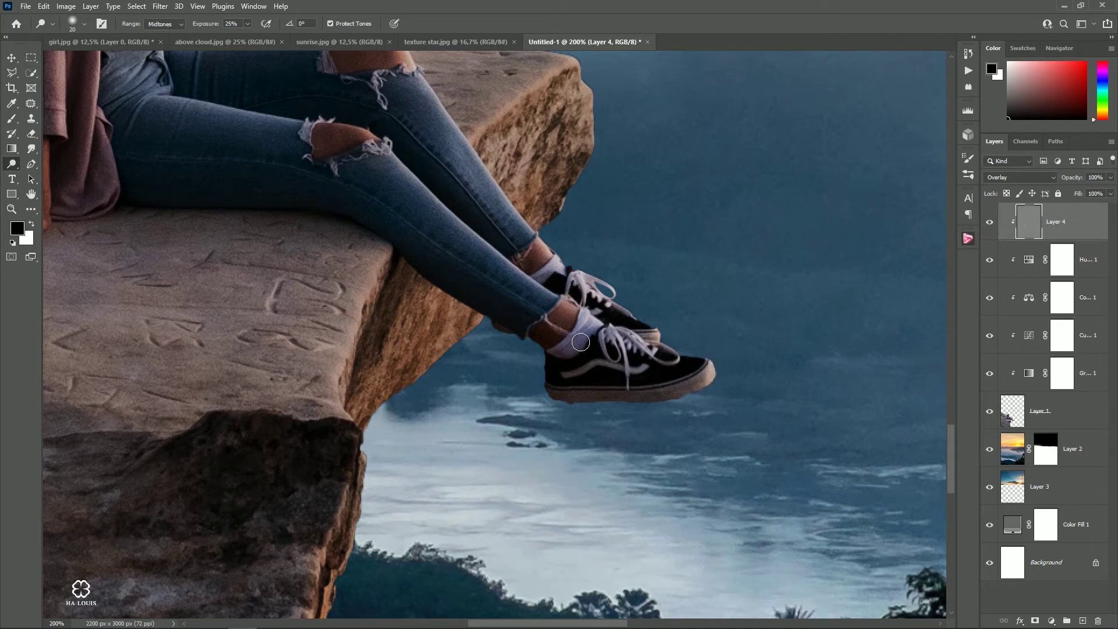
pyautogui.moveTo(379, 131); pyautogui.dragTo(522, 218)
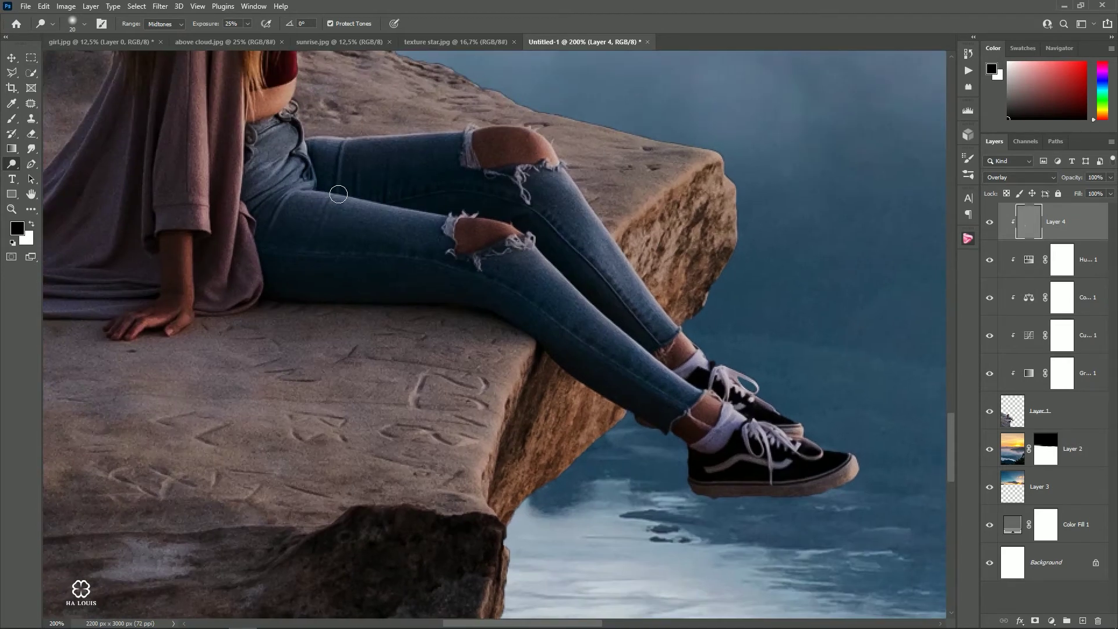
pyautogui.moveTo(338, 194)
pyautogui.mouseDown()
pyautogui.moveTo(492, 226)
pyautogui.moveTo(670, 379)
pyautogui.moveTo(703, 384)
pyautogui.mouseUp()
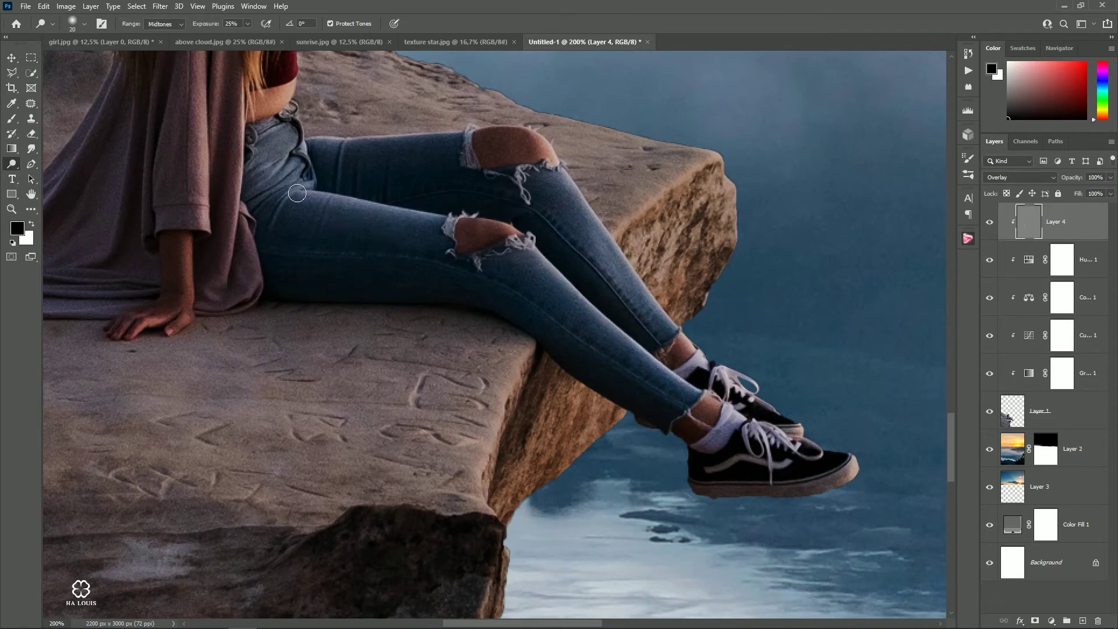
pyautogui.moveTo(297, 192)
pyautogui.mouseDown()
pyautogui.moveTo(316, 193)
pyautogui.moveTo(286, 163)
pyautogui.moveTo(269, 180)
pyautogui.moveTo(281, 185)
pyautogui.mouseUp()
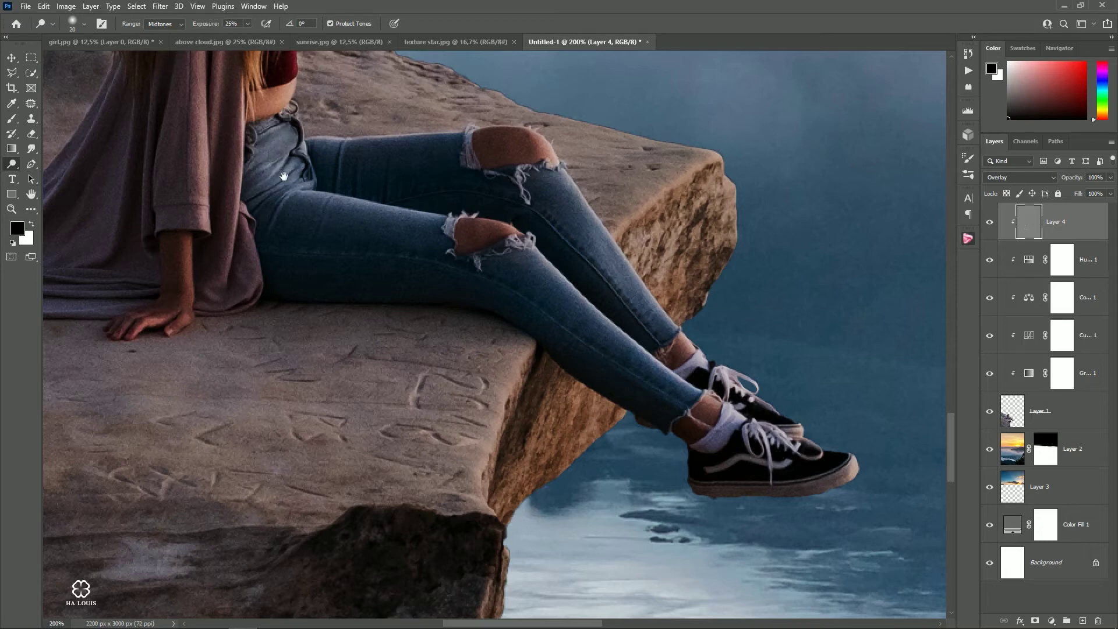
pyautogui.keyDown('ctrl'); pyautogui.keyDown('alt'); pyautogui.click(450, 236); pyautogui.keyUp('alt'); pyautogui.keyUp('ctrl')
pyautogui.moveTo(420, 233)
pyautogui.mouseDown()
pyautogui.moveTo(449, 365)
pyautogui.moveTo(416, 265)
pyautogui.mouseUp()
# Step: Zoom the view to 25% and select Layer 2, the sunrise sky layer
pyautogui.press('v')
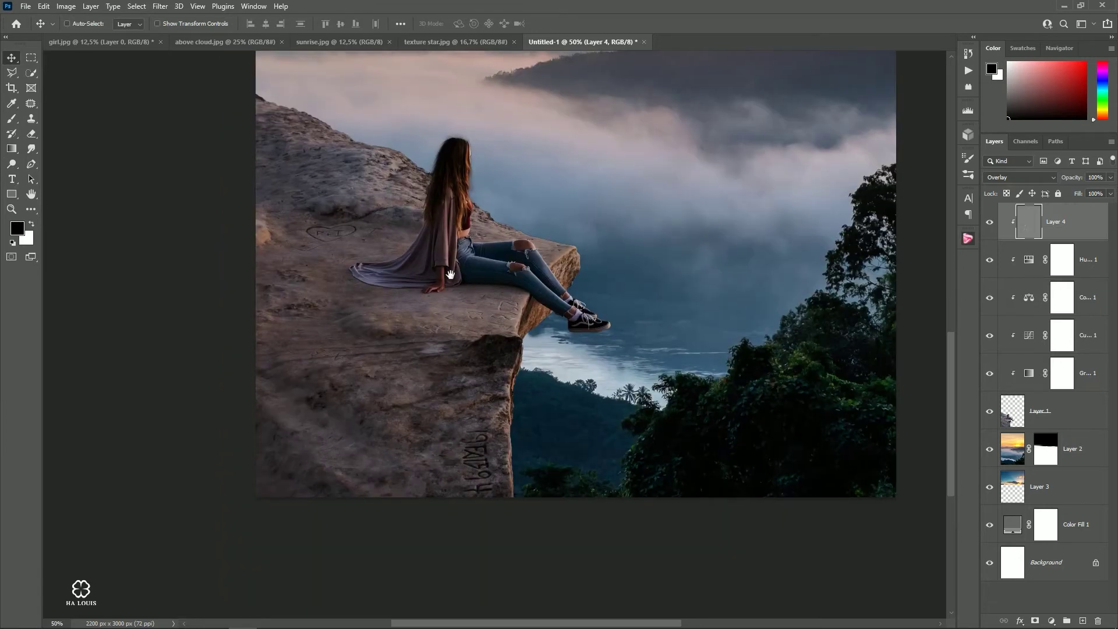
pyautogui.keyDown('alt'); pyautogui.click(555, 340); pyautogui.keyUp('alt')
pyautogui.keyDown('alt'); pyautogui.click(556, 340); pyautogui.keyUp('alt')
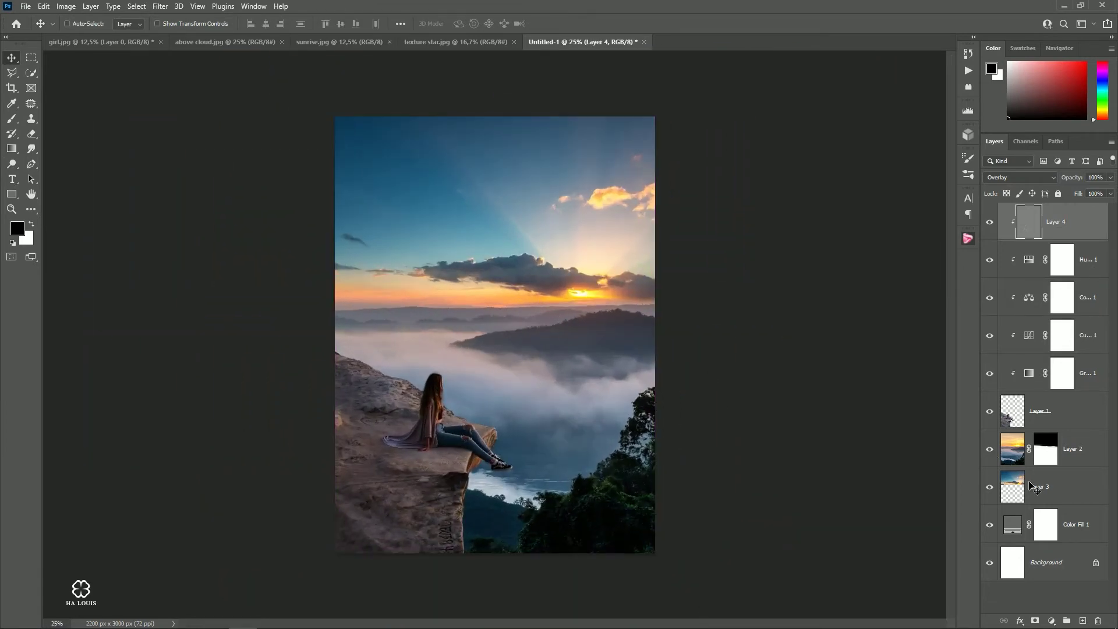
pyautogui.click(1078, 450)
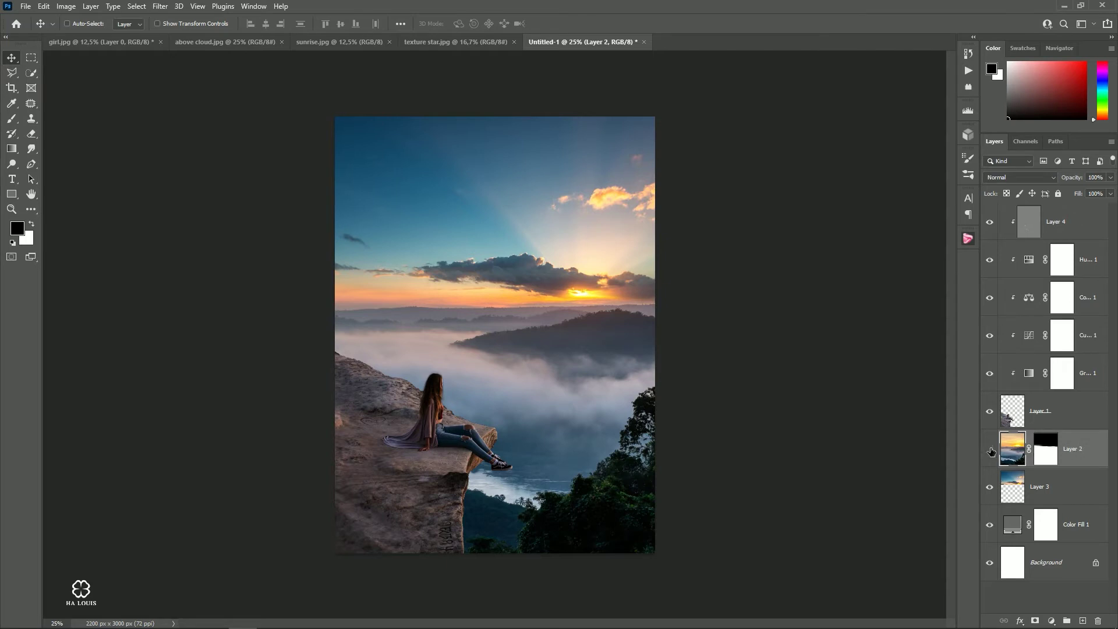
pyautogui.click(990, 449)
# Step: Add a Curves layer clipped to Layer 2, lowering the white point and pulling shadows down
pyautogui.click(1051, 621)
pyautogui.click(1042, 499)
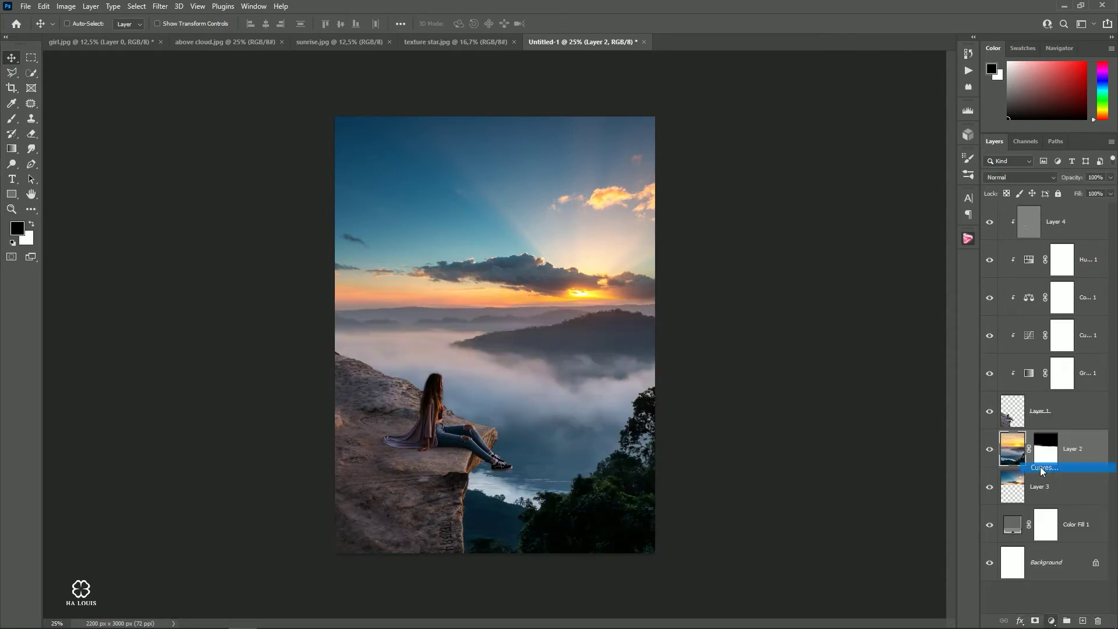
pyautogui.click(817, 370)
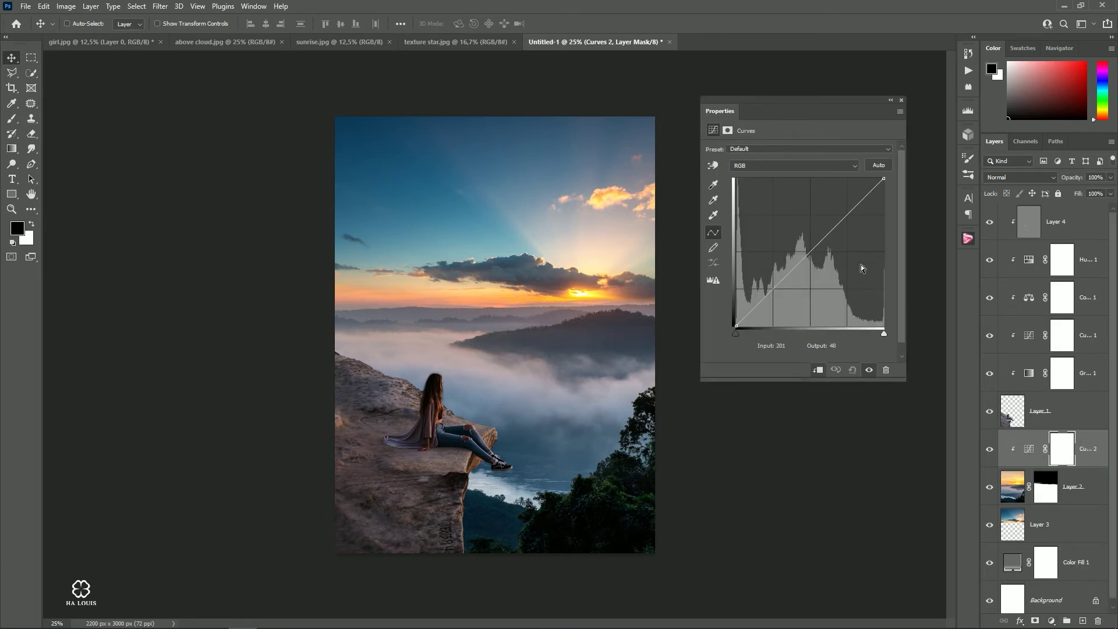
pyautogui.moveTo(883, 179); pyautogui.dragTo(904, 207)
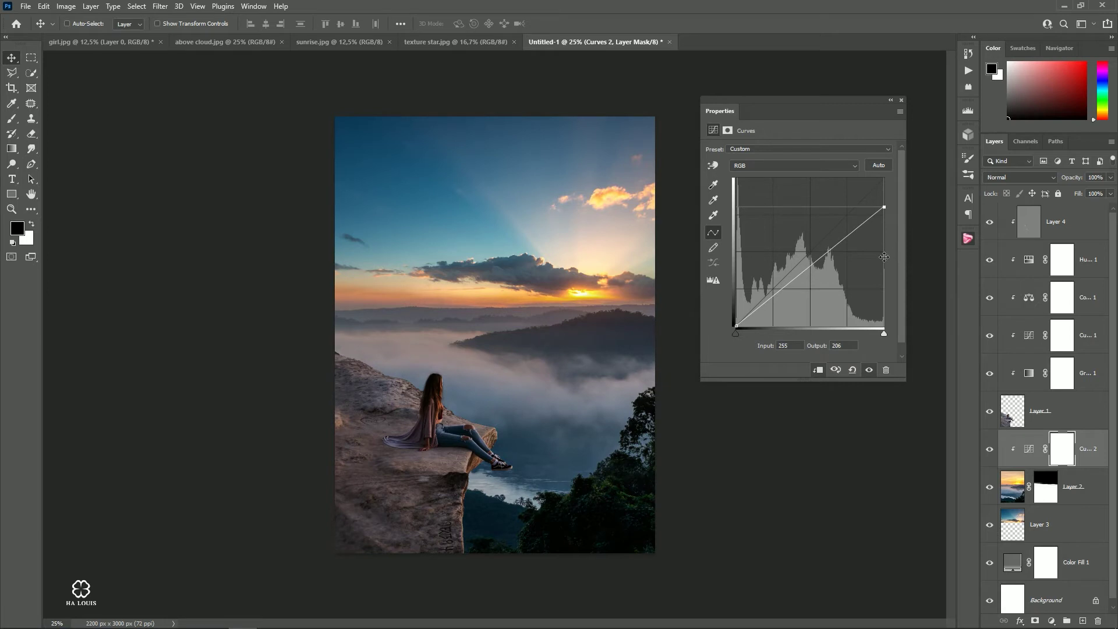
pyautogui.moveTo(781, 295); pyautogui.dragTo(781, 295)
# Step: Set up a brush at 29% opacity and size 250 for masking Curves 2
pyautogui.click(902, 101)
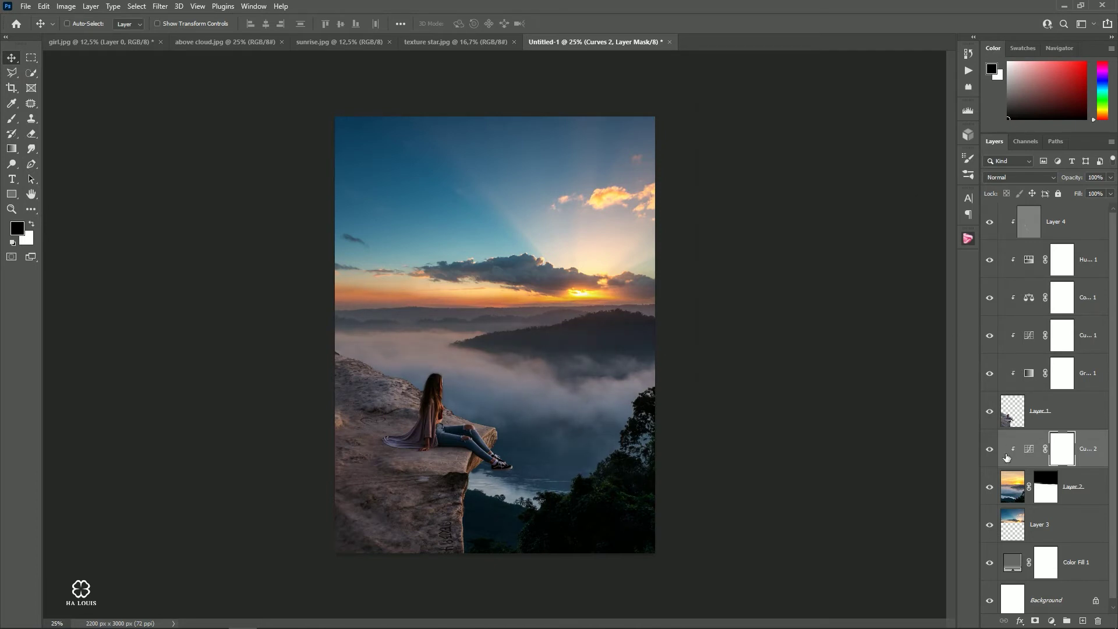
pyautogui.click(989, 449)
pyautogui.press('b')
pyautogui.click(267, 24)
pyautogui.moveTo(268, 37); pyautogui.dragTo(258, 37)
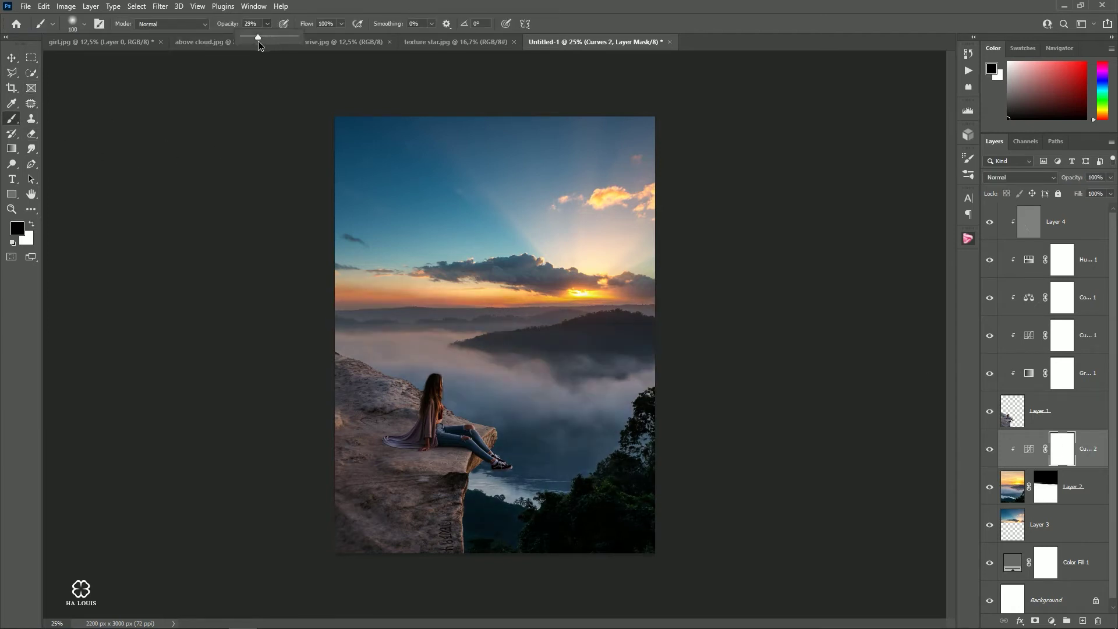
pyautogui.click(7, 303)
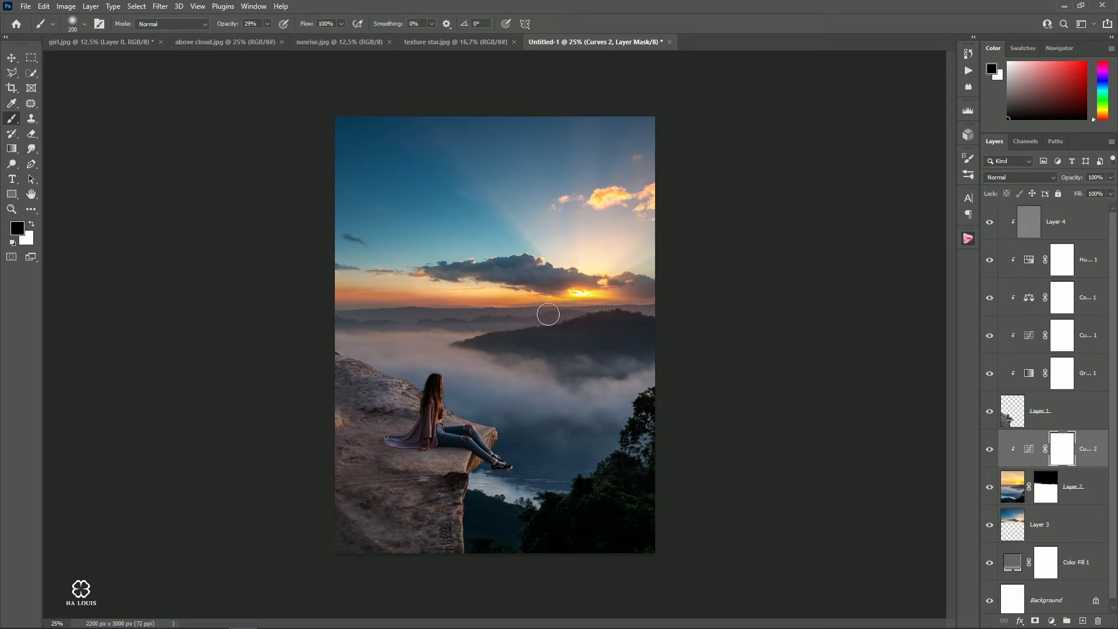
pyautogui.press(']')
pyautogui.press(']')
pyautogui.press(']')
# Step: Paint black on the Curves 2 mask over the sun and left horizon, varying brush size 200–500
pyautogui.moveTo(557, 291); pyautogui.dragTo(611, 290)
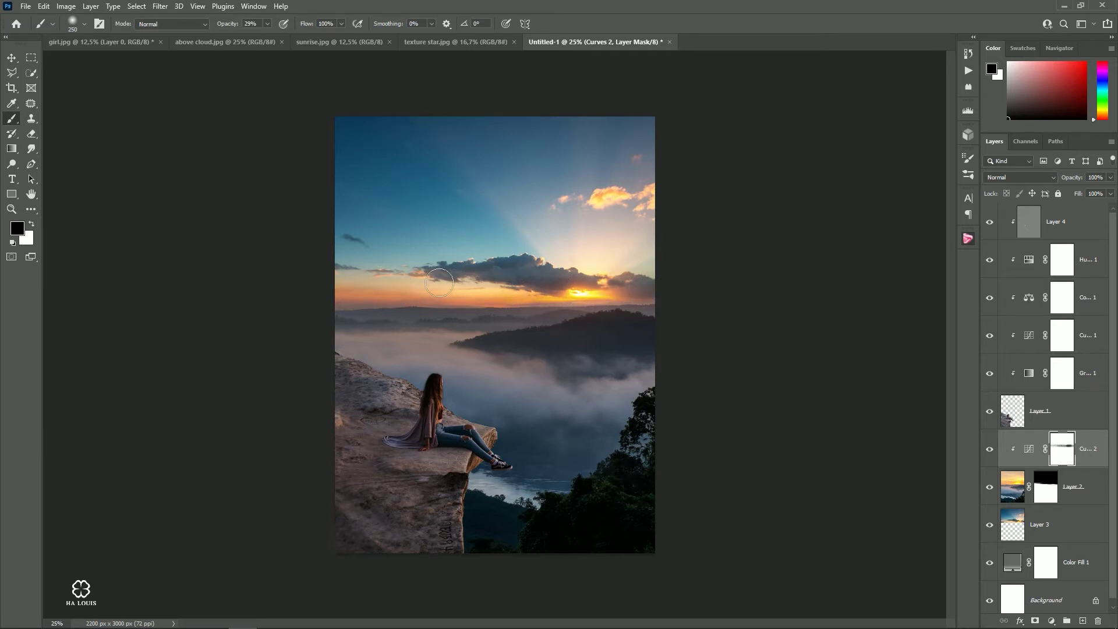
pyautogui.moveTo(485, 293); pyautogui.dragTo(184, 291)
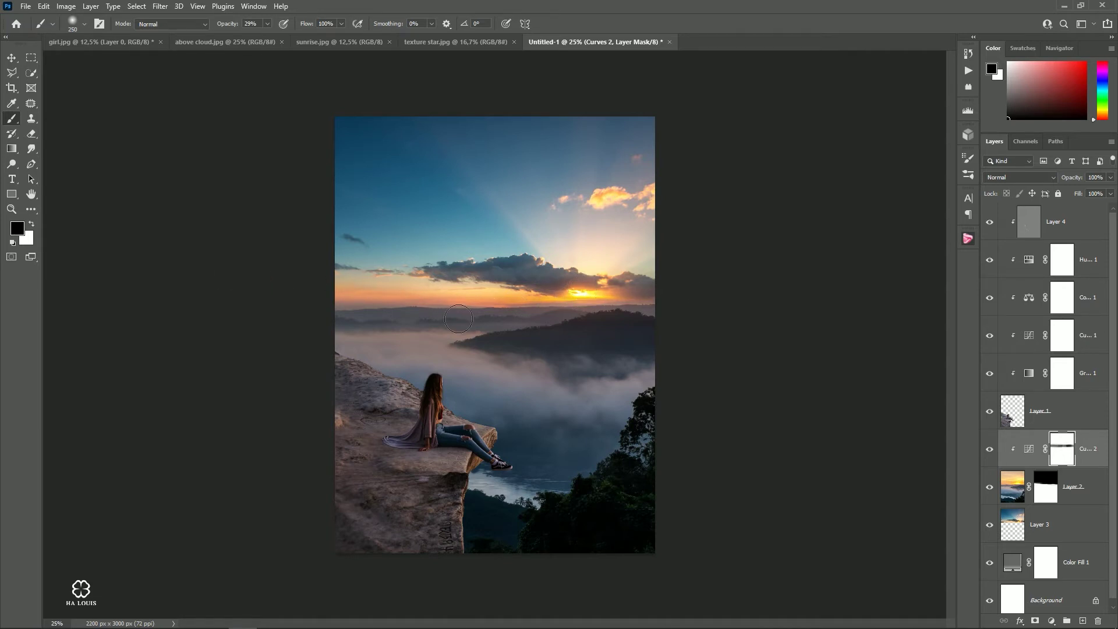
pyautogui.press(']')
pyautogui.press(']')
pyautogui.press('[')
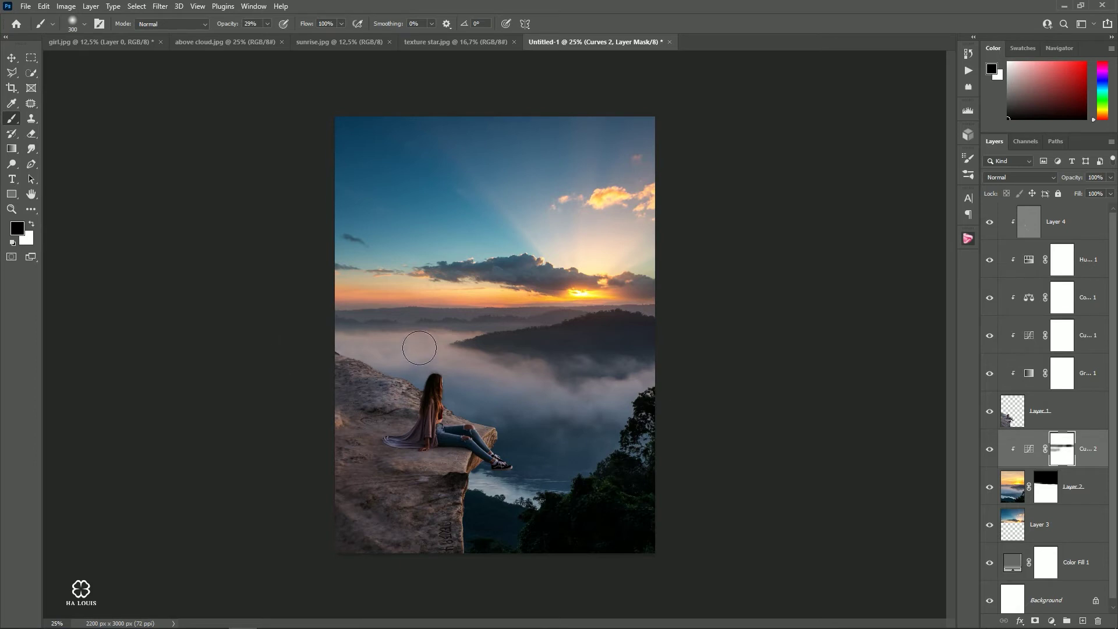
pyautogui.press(']')
pyautogui.press(']')
pyautogui.press('[')
pyautogui.press('[')
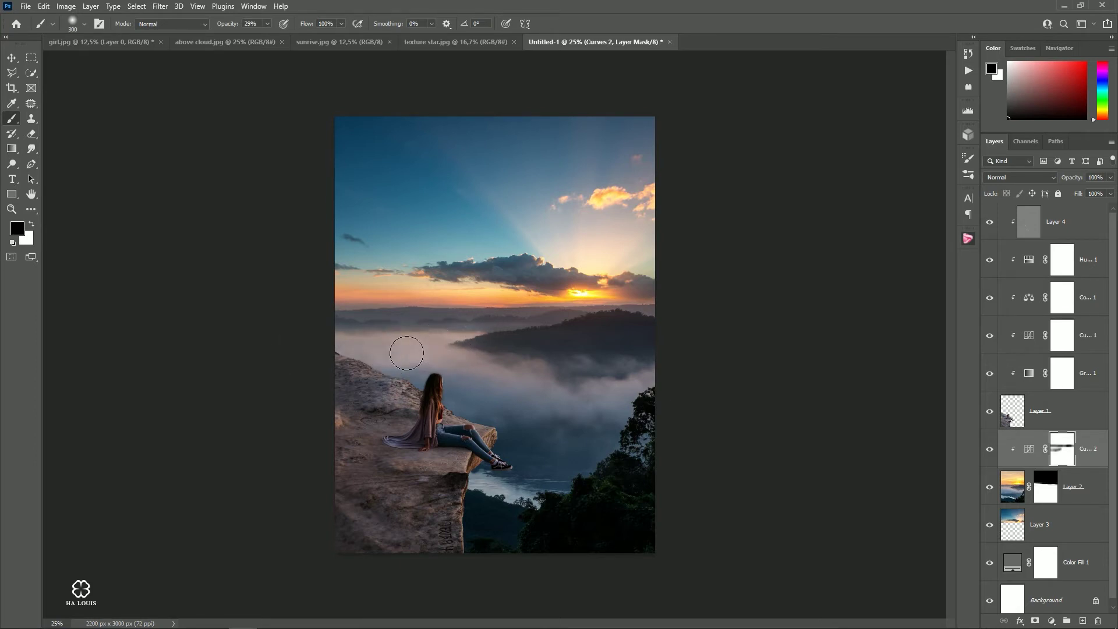
pyautogui.press(']')
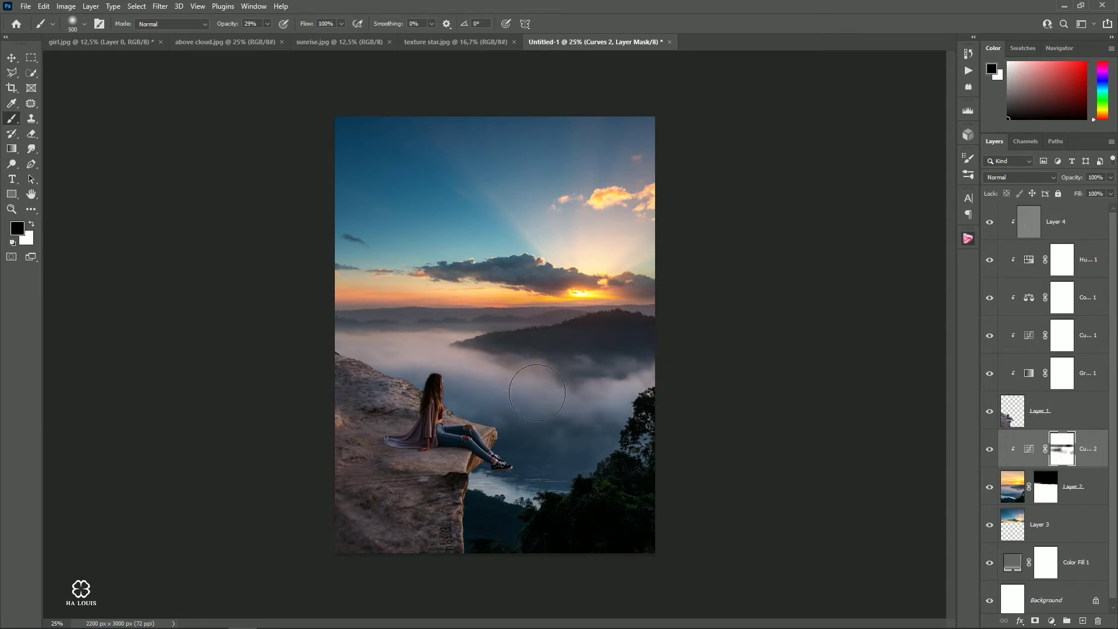
pyautogui.press('[')
pyautogui.press('[')
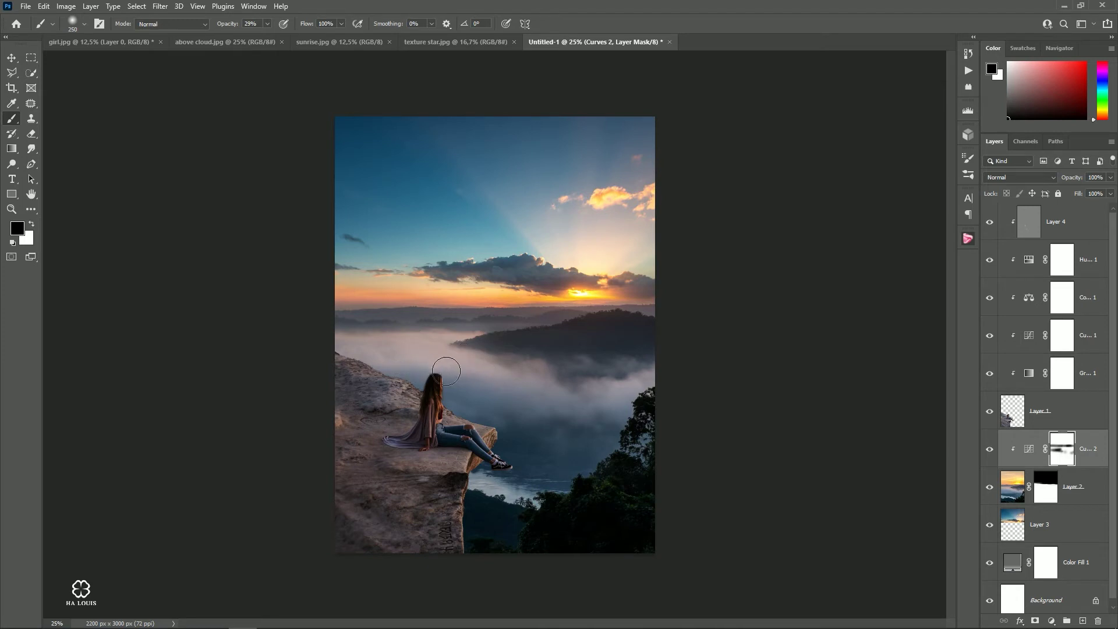
pyautogui.press(']')
pyautogui.press(']')
pyautogui.press(']')
pyautogui.press('[')
pyautogui.press('[')
pyautogui.press('[')
# Step: Compare the fog with Curves 2 hidden and shown, checking the whole image at 25%
pyautogui.click(988, 449)
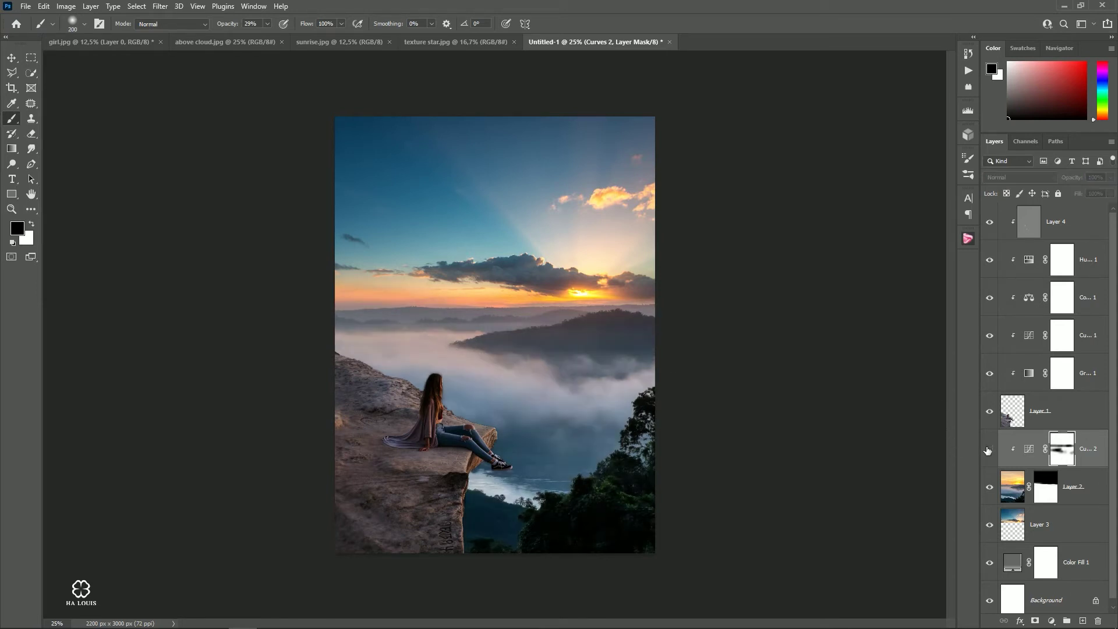
pyautogui.click(989, 449)
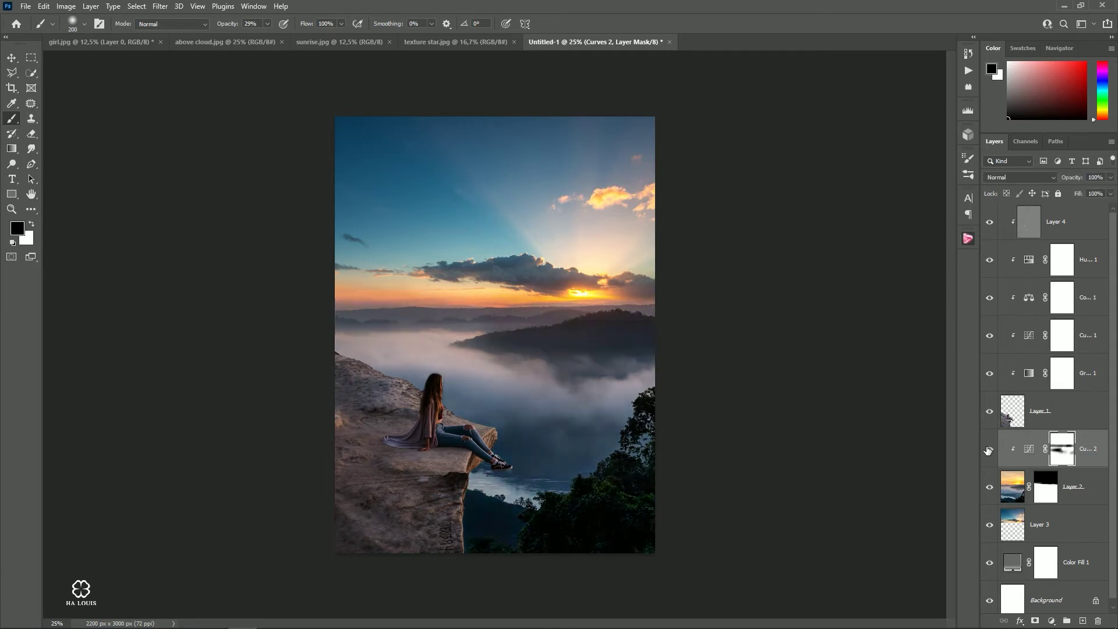
pyautogui.click(989, 449)
pyautogui.press(']')
pyautogui.press(']')
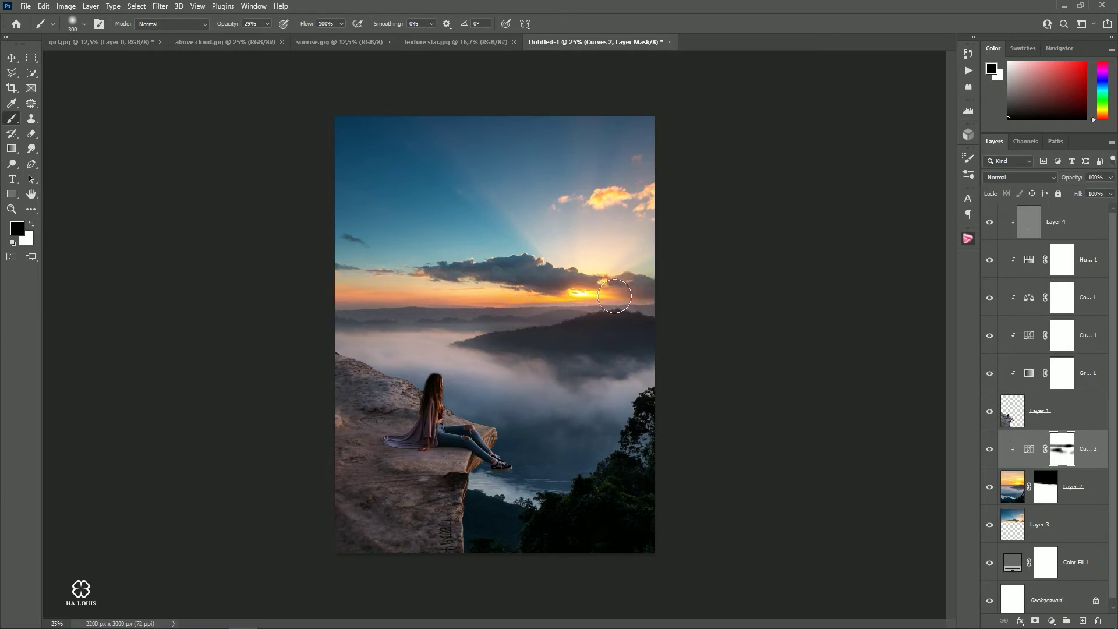
pyautogui.press('[')
pyautogui.click(11, 57)
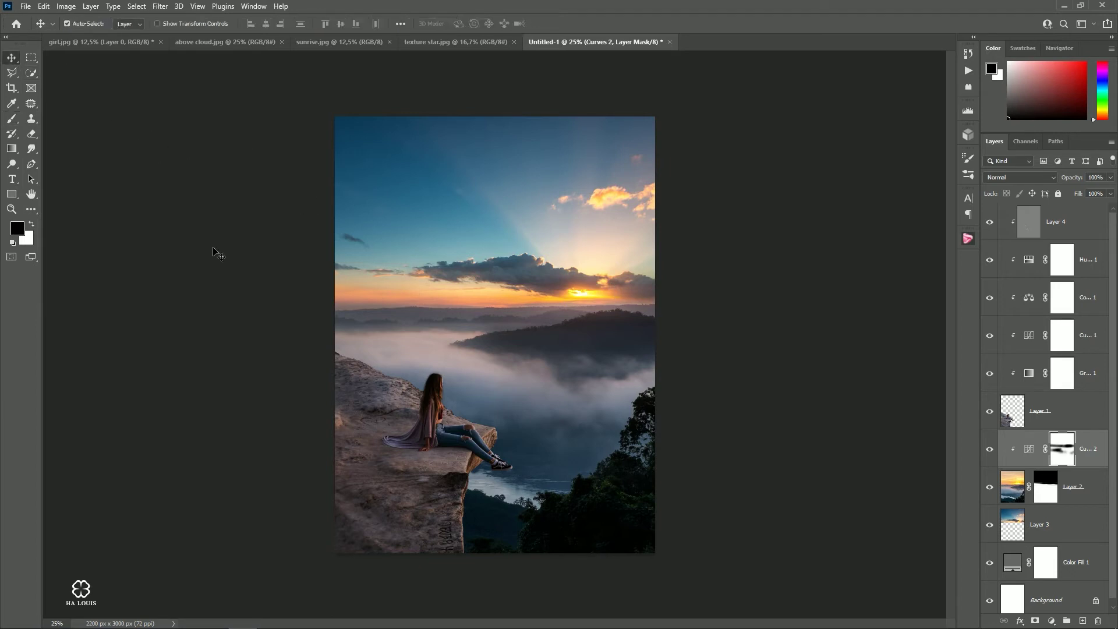
pyautogui.hotkey('ctrl', '-')
pyautogui.hotkey('ctrl', '-')
pyautogui.hotkey('ctrl', '+')
pyautogui.click(685, 351)
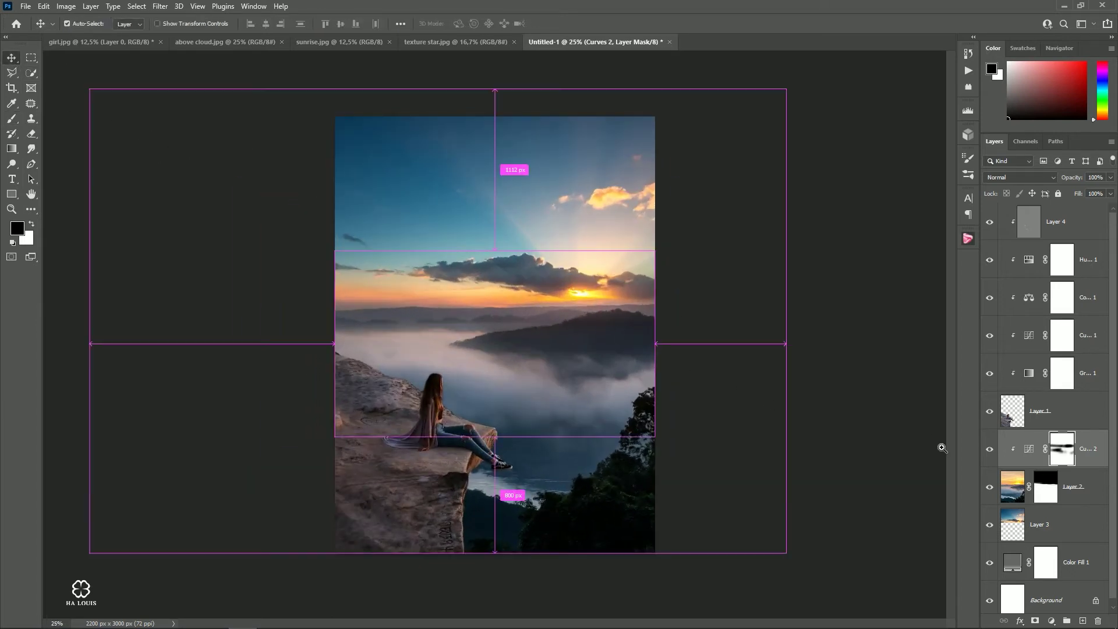
pyautogui.click(989, 450)
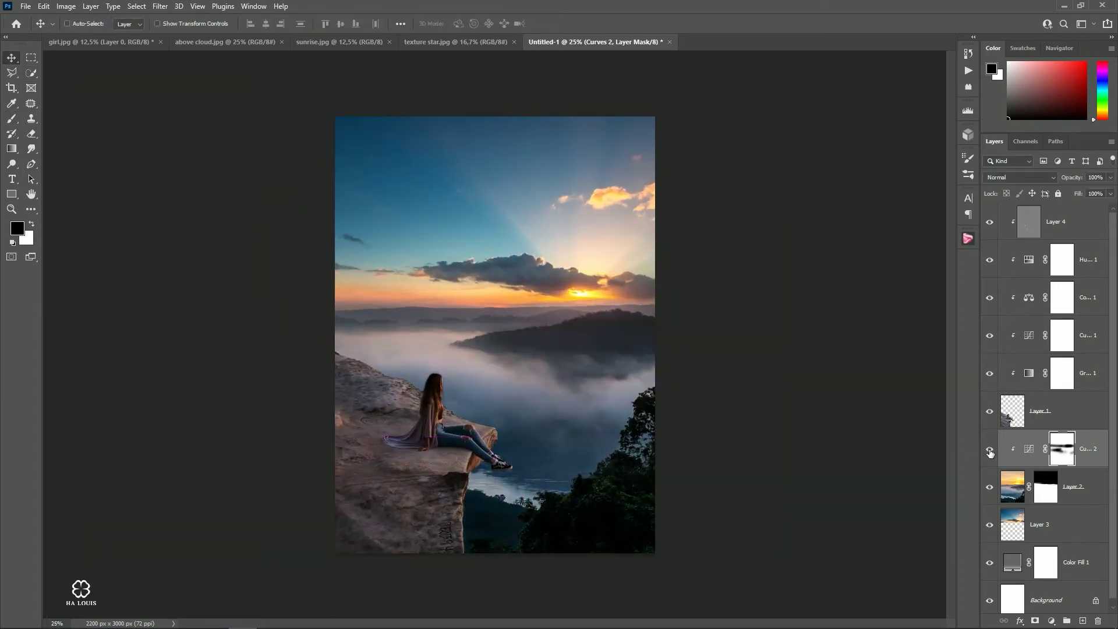
pyautogui.click(989, 450)
# Step: Paint white on the mask with a 150 brush to restore some darkening, then compare
pyautogui.click(12, 119)
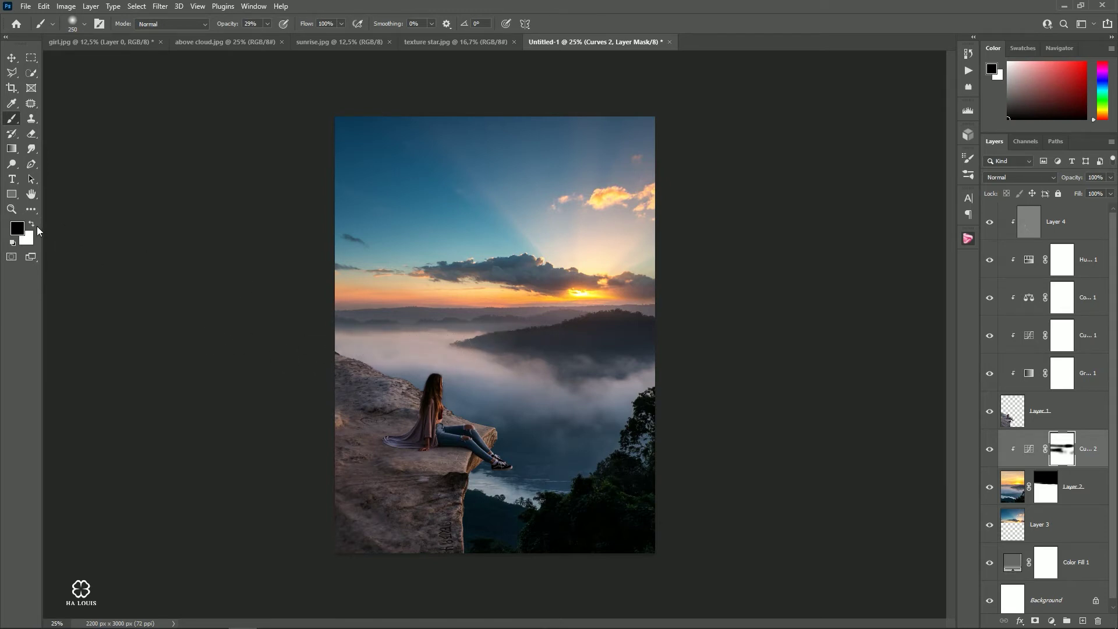
pyautogui.click(32, 224)
pyautogui.press('[')
pyautogui.press('[')
pyautogui.press('[')
pyautogui.press('[')
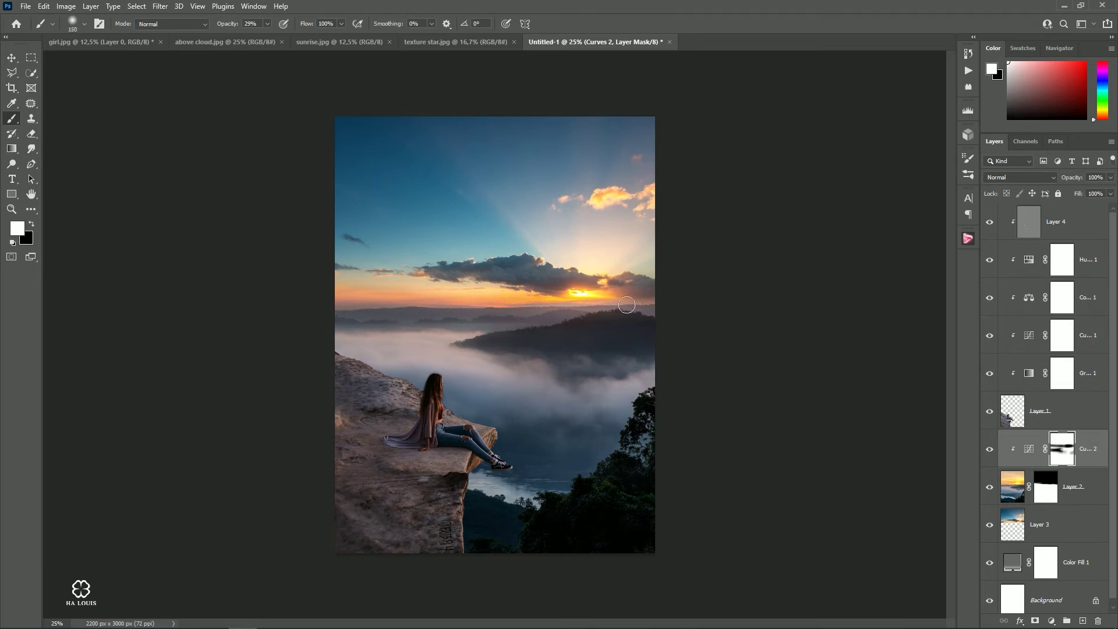
pyautogui.press(']')
pyautogui.press(']')
pyautogui.click(12, 57)
pyautogui.hotkey('ctrl', '-')
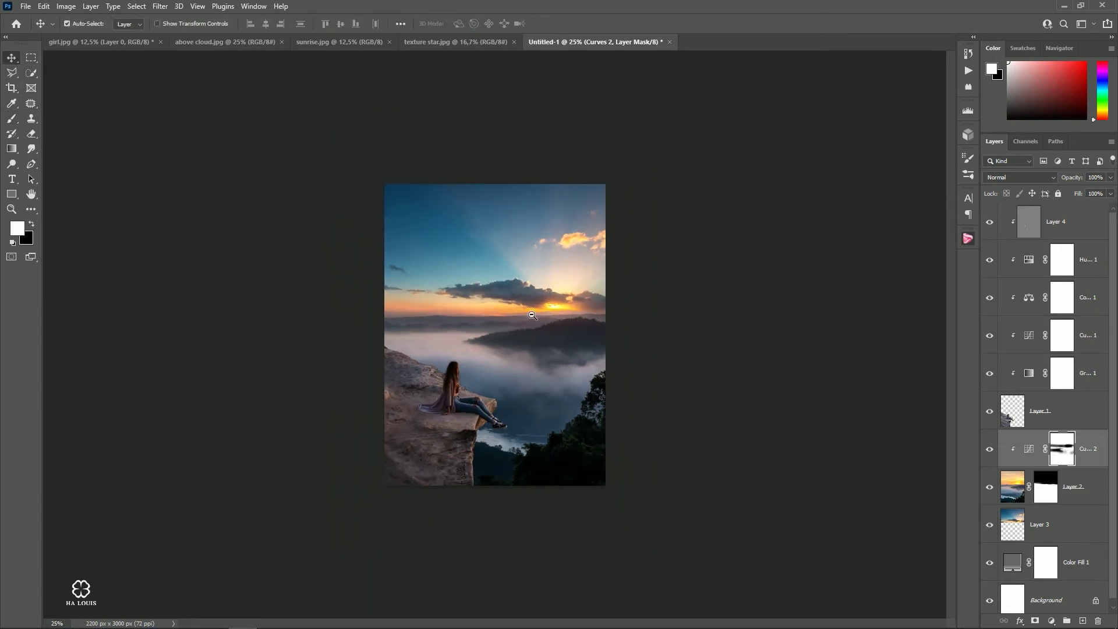
pyautogui.hotkey('ctrl', '+')
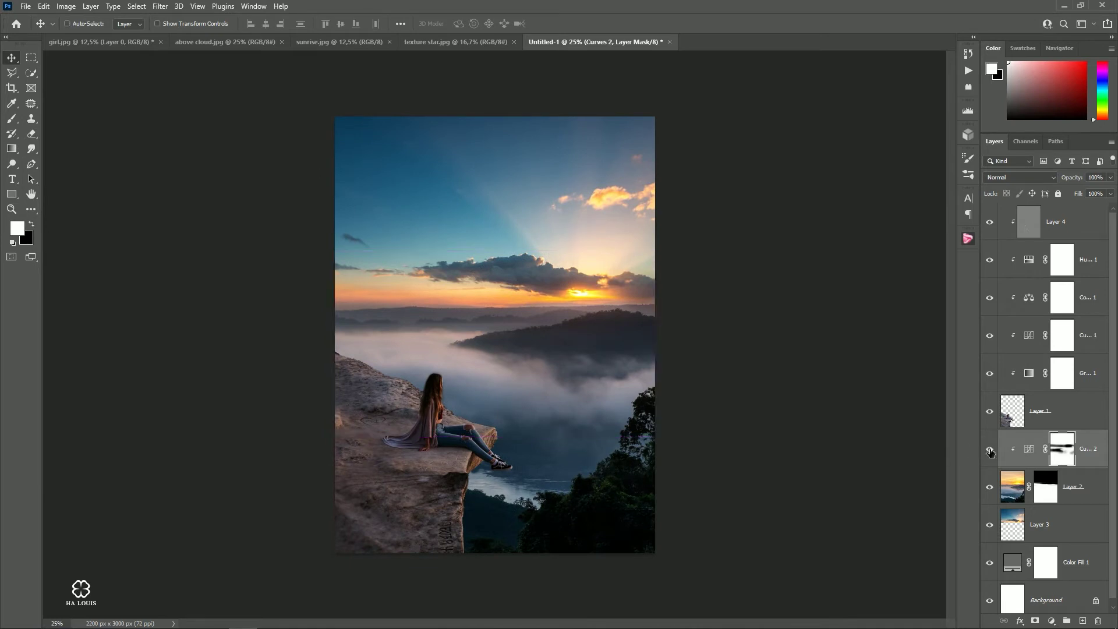
pyautogui.click(990, 451)
pyautogui.click(989, 451)
pyautogui.click(1051, 619)
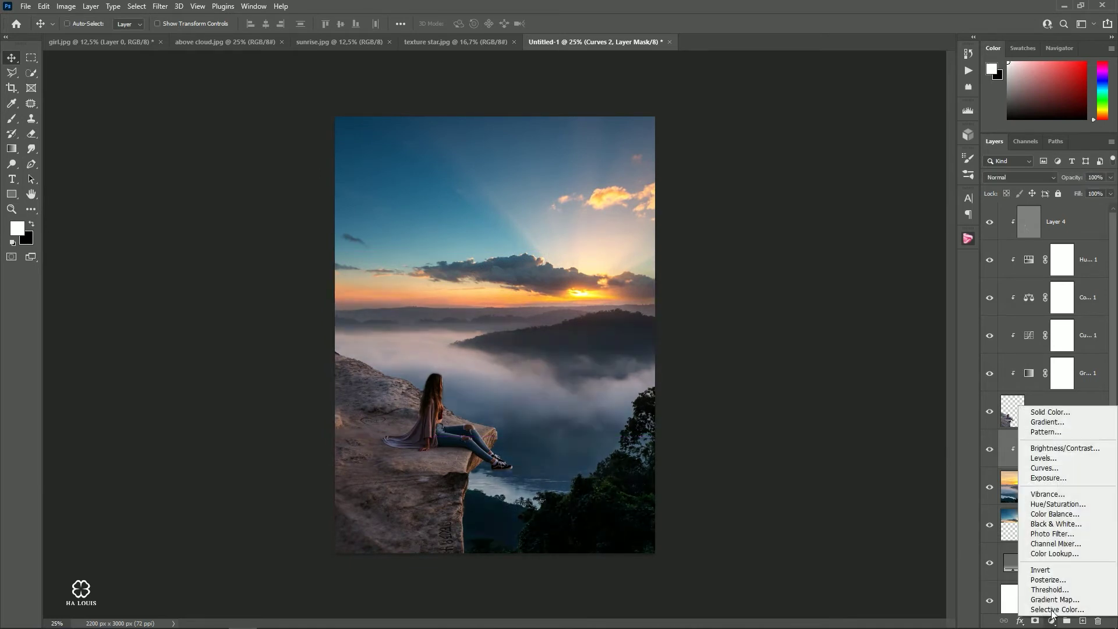
# Step: Add a clipped Curves layer and set a Blue channel point at about 127/120
pyautogui.click(1048, 466)
pyautogui.click(819, 370)
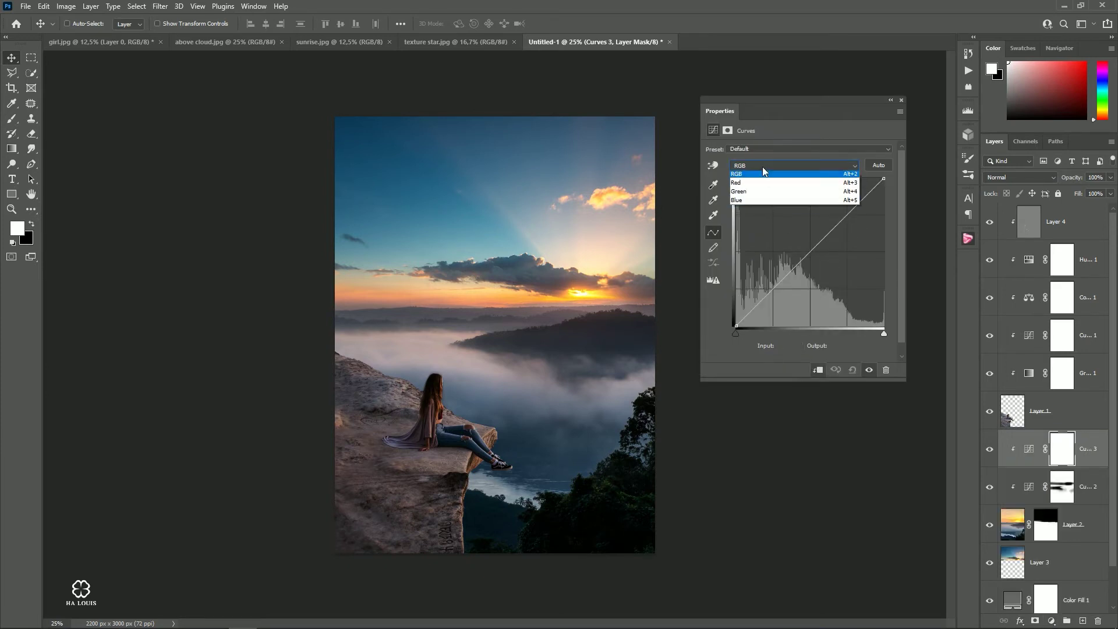
pyautogui.click(766, 166)
pyautogui.click(757, 197)
pyautogui.click(810, 256)
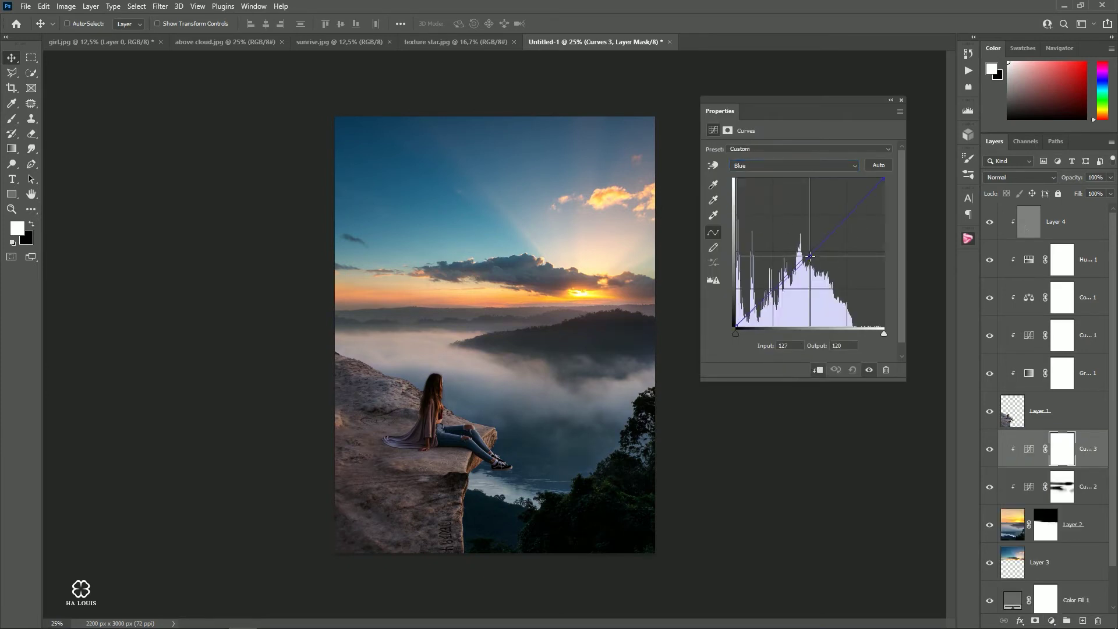
pyautogui.moveTo(810, 257); pyautogui.dragTo(810, 257)
# Step: Lift the Red channel midtones to 128/141 and compare the layer on and off
pyautogui.click(780, 166)
pyautogui.click(744, 185)
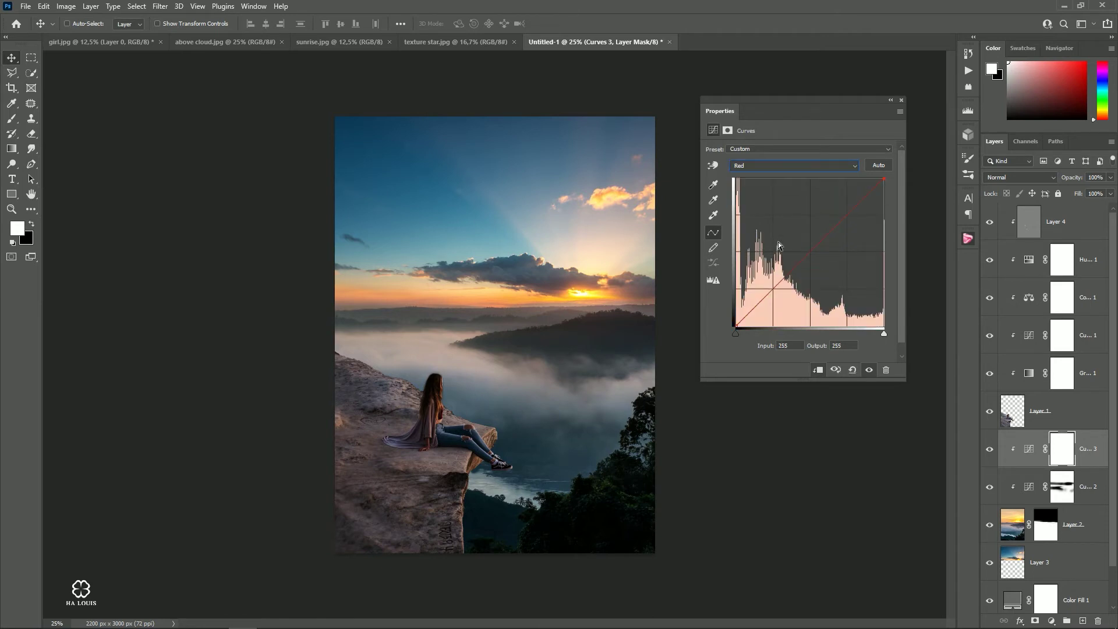
pyautogui.moveTo(810, 251); pyautogui.dragTo(809, 243)
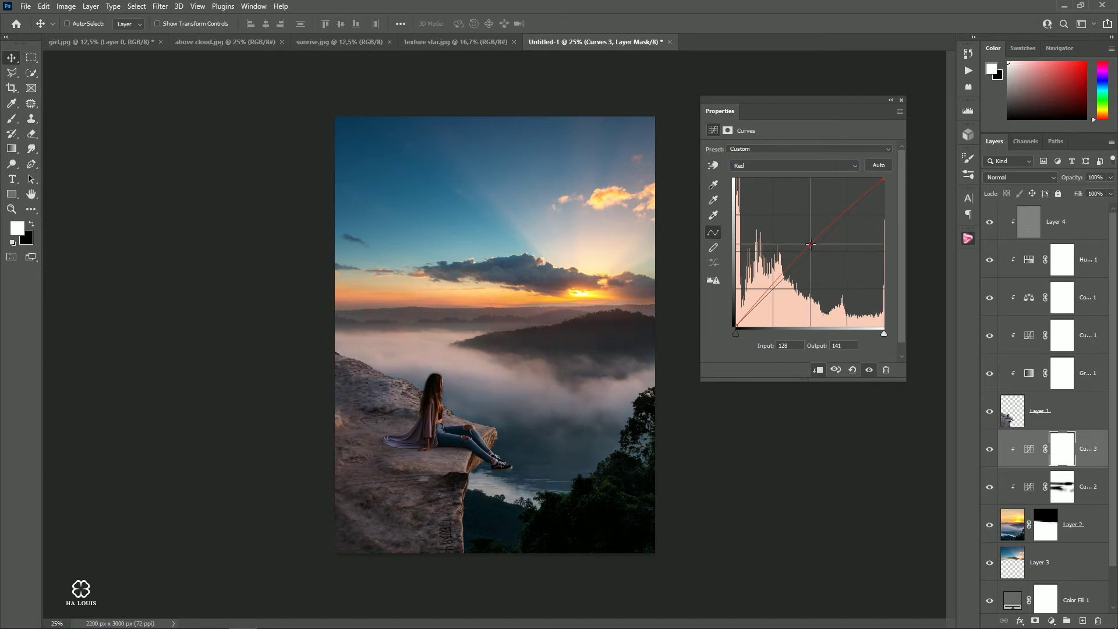
pyautogui.moveTo(811, 245); pyautogui.dragTo(810, 246)
pyautogui.click(900, 102)
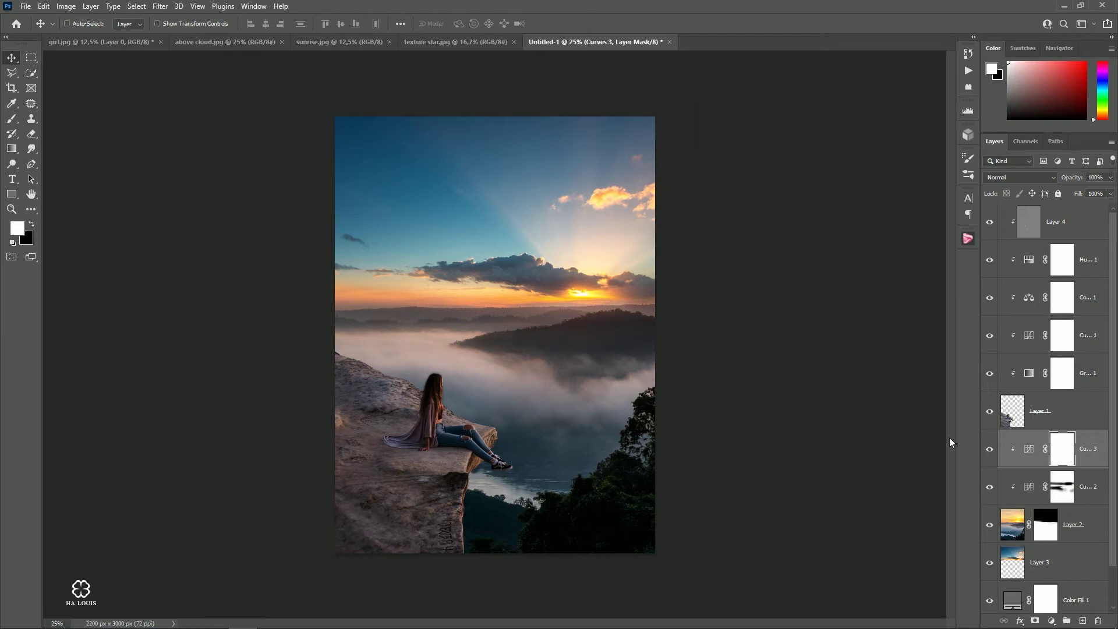
pyautogui.click(989, 449)
pyautogui.click(989, 449)
pyautogui.click(989, 448)
# Step: Restore the Curves layer and add a clipped Color Balance with a slight midtone shift
pyautogui.click(986, 448)
pyautogui.click(1052, 620)
pyautogui.click(1047, 515)
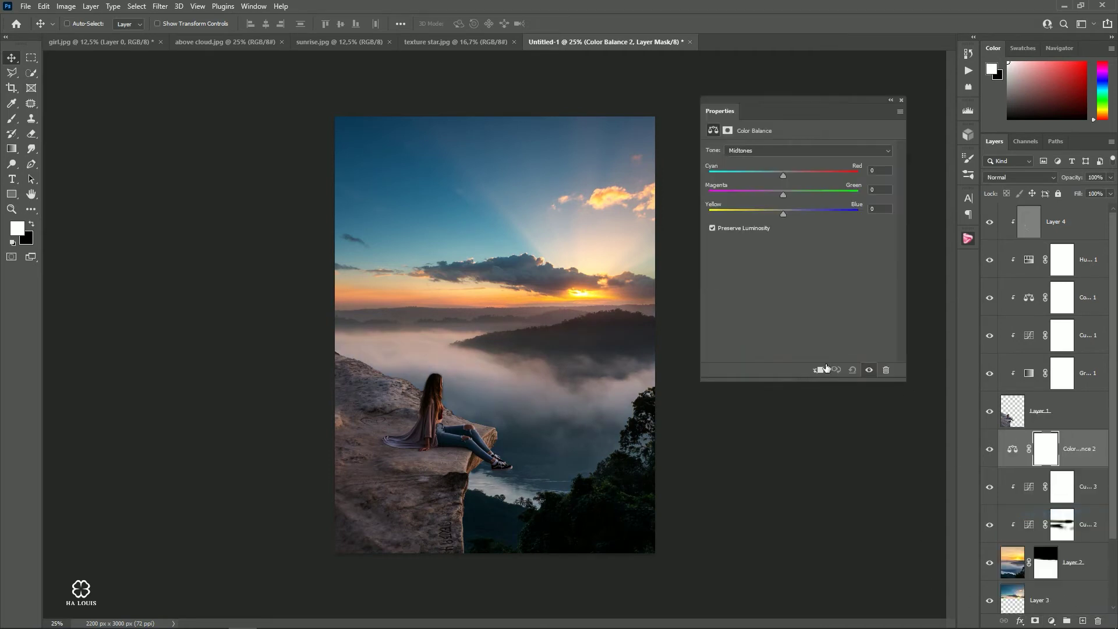
pyautogui.click(818, 370)
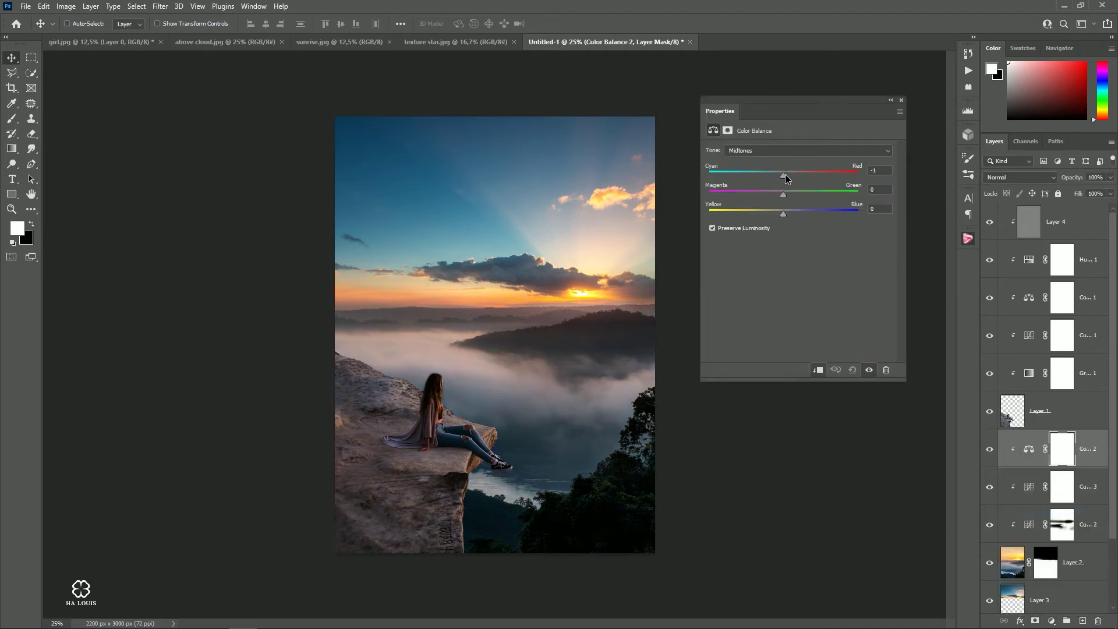
pyautogui.moveTo(783, 212); pyautogui.dragTo(779, 214)
pyautogui.click(901, 102)
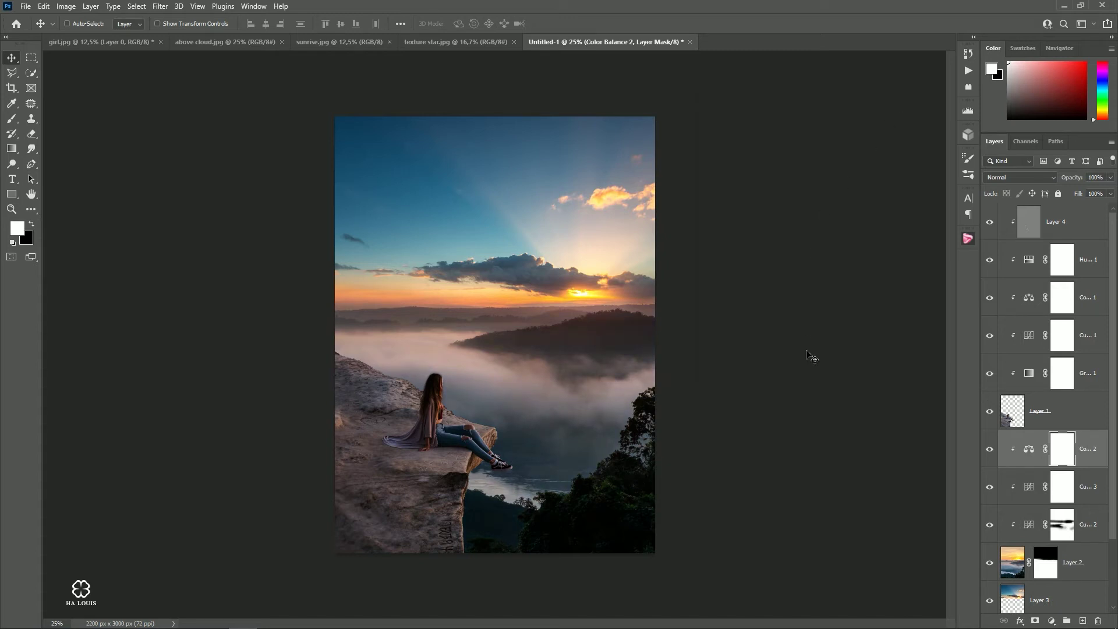
# Step: Add a Levels layer with white input 227 to brighten the highlights
pyautogui.click(1051, 621)
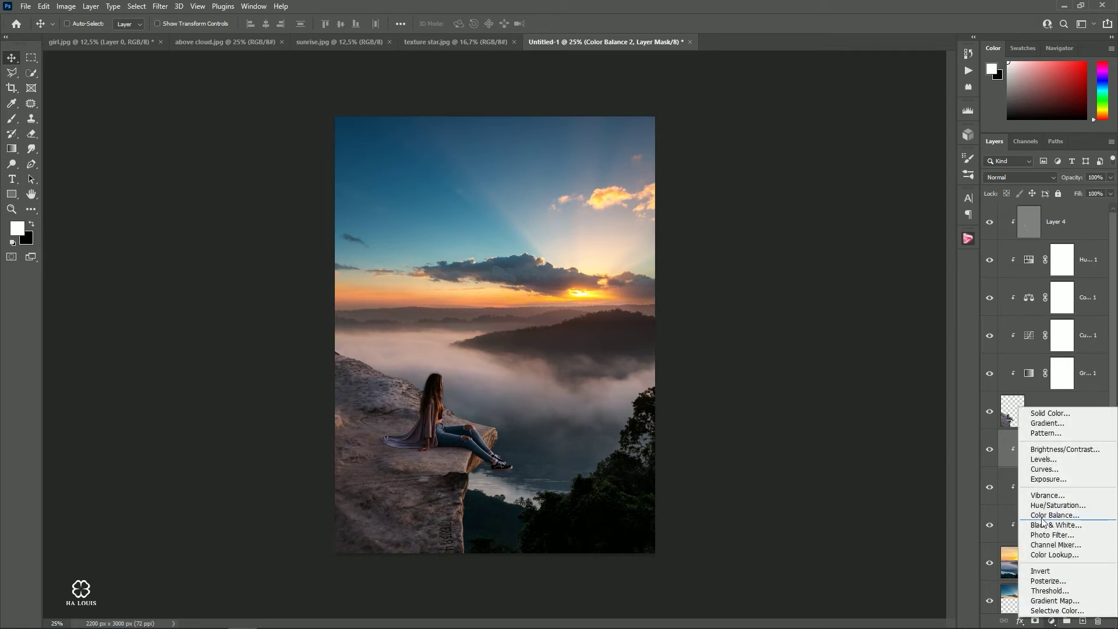
pyautogui.click(1047, 457)
pyautogui.moveTo(881, 233); pyautogui.dragTo(865, 233)
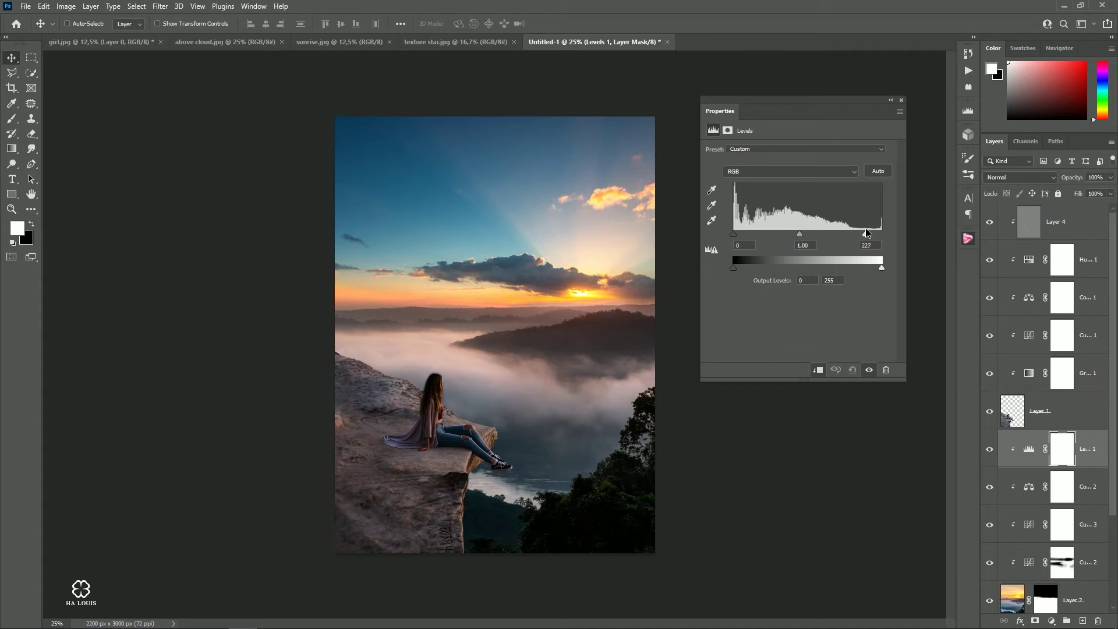
pyautogui.click(901, 101)
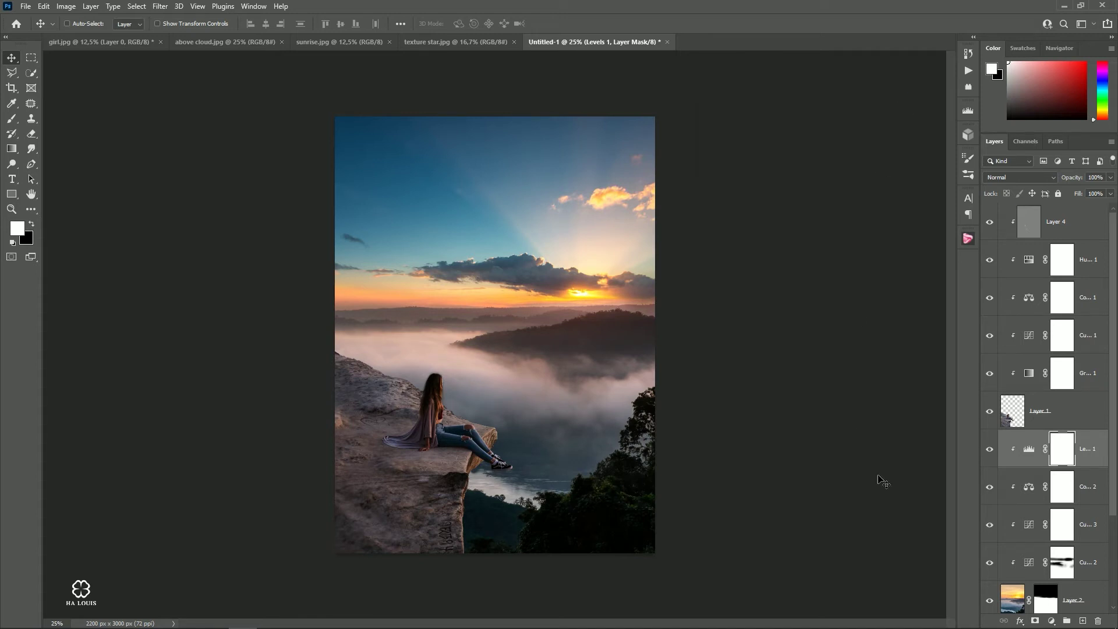
# Step: Add a Hue/Saturation layer with Saturation -15 and check the whole composite
pyautogui.click(1052, 621)
pyautogui.click(1039, 514)
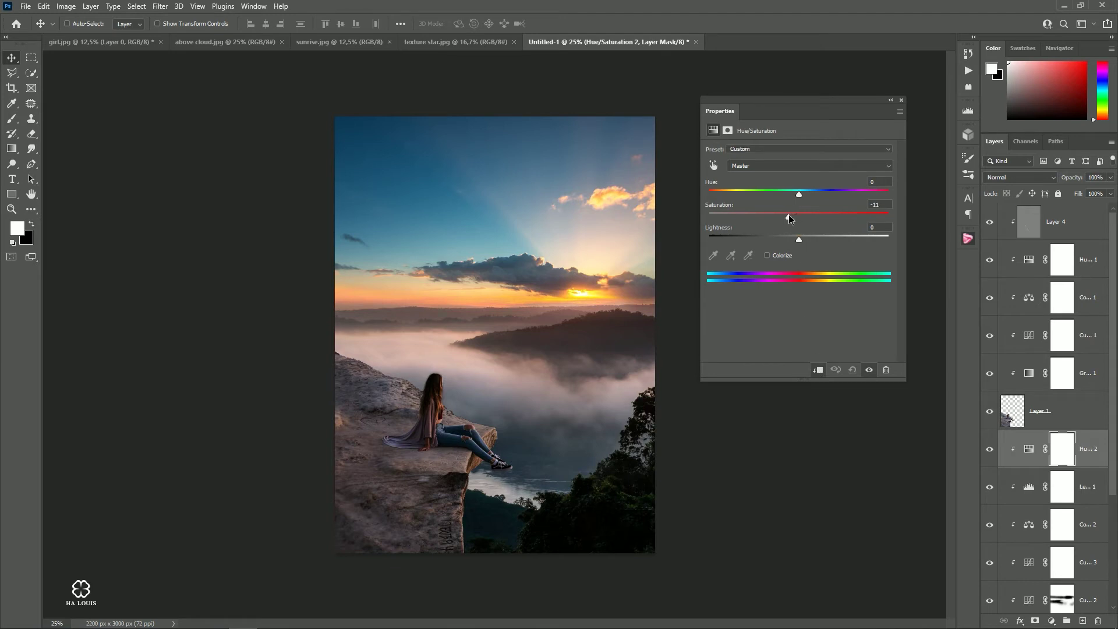
pyautogui.click(901, 101)
pyautogui.hotkey('ctrl', '-')
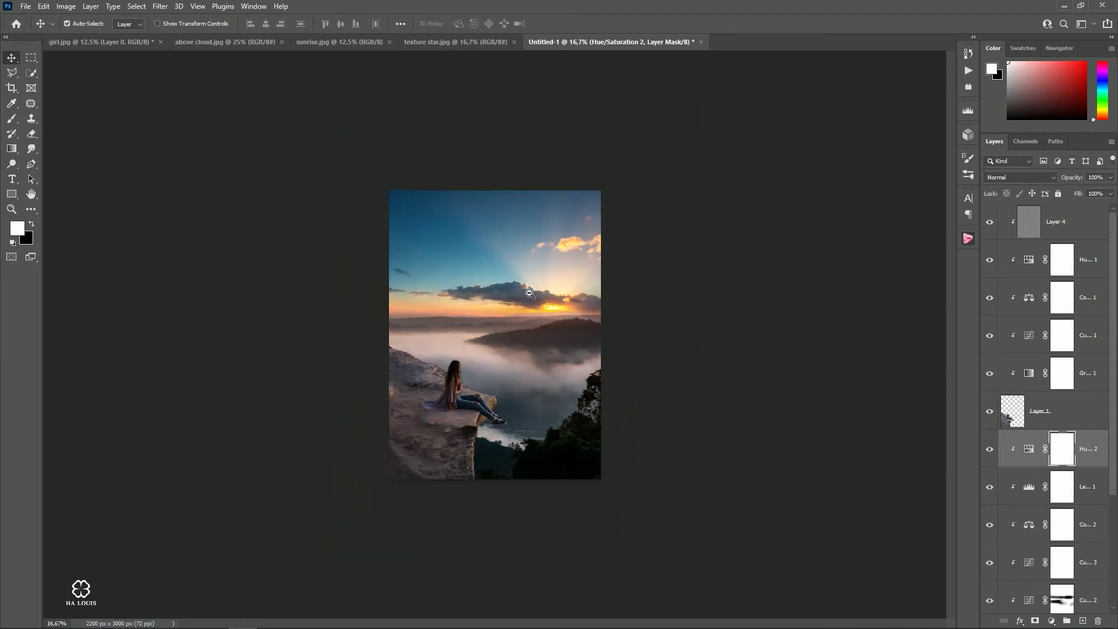
pyautogui.hotkey('ctrl', '+')
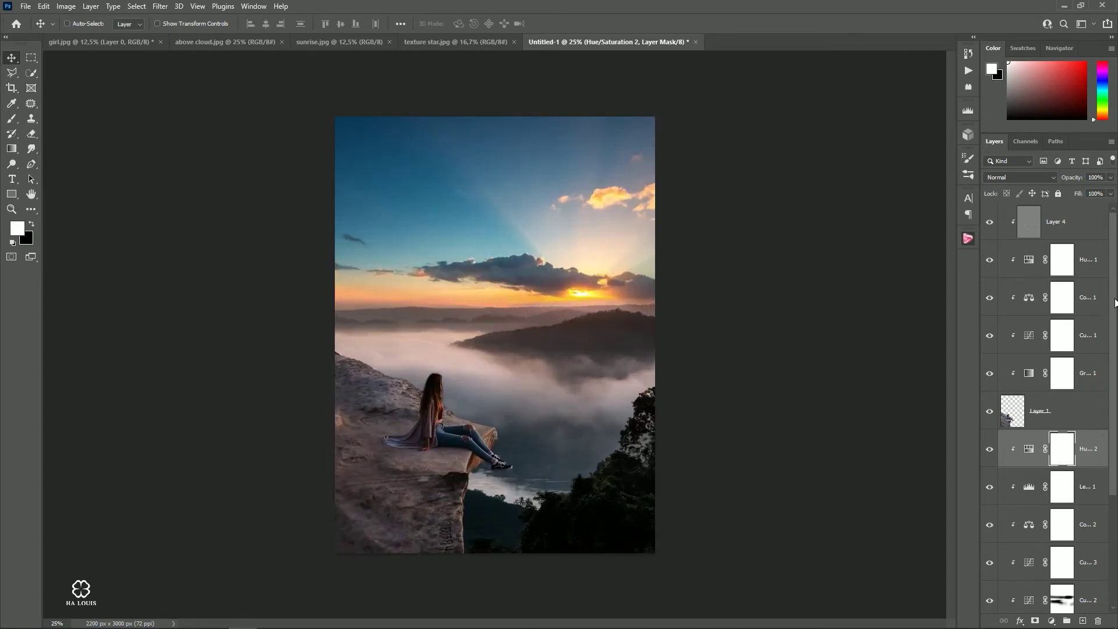
pyautogui.moveTo(1114, 302); pyautogui.dragTo(1113, 442)
# Step: Add a Curves layer clipped to Layer 3 with a brightening point at 120/151
pyautogui.click(1047, 526)
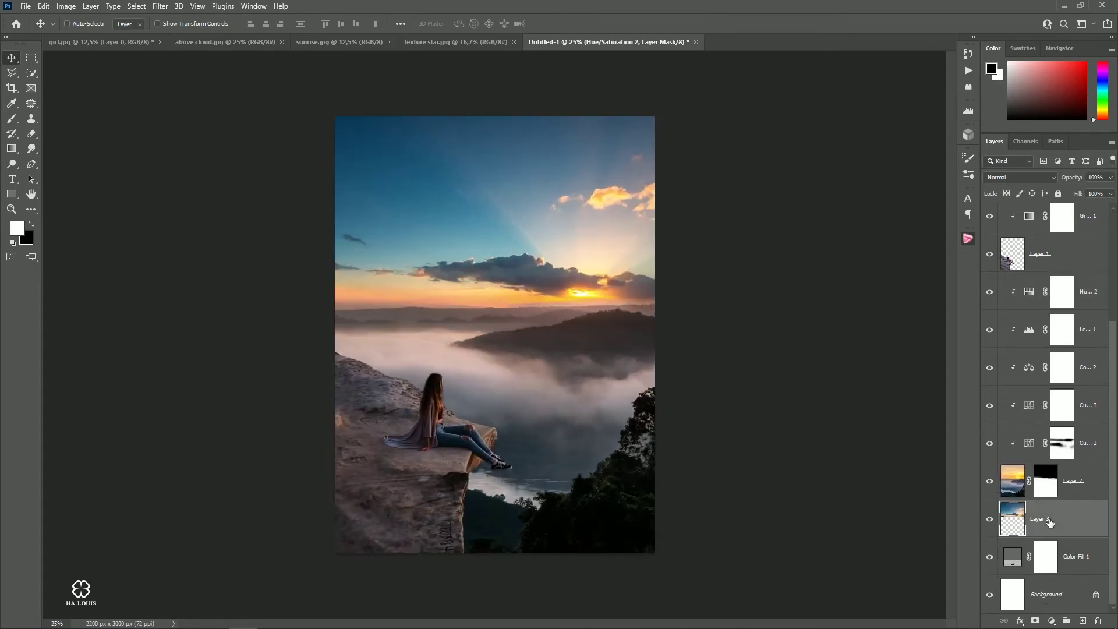
pyautogui.click(1050, 621)
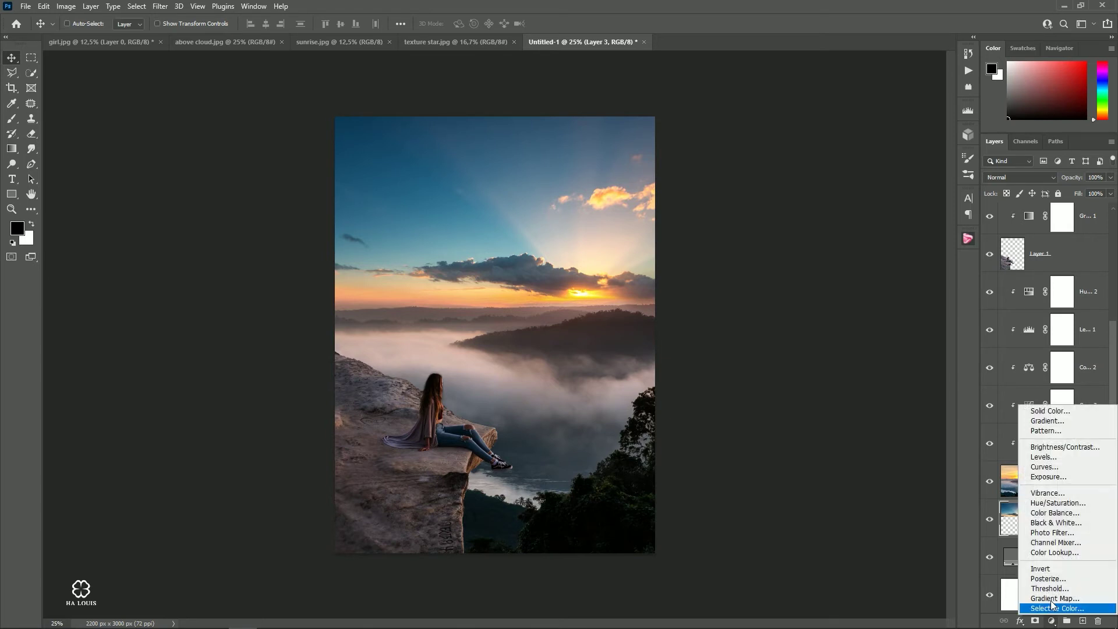
pyautogui.click(1041, 477)
pyautogui.click(816, 370)
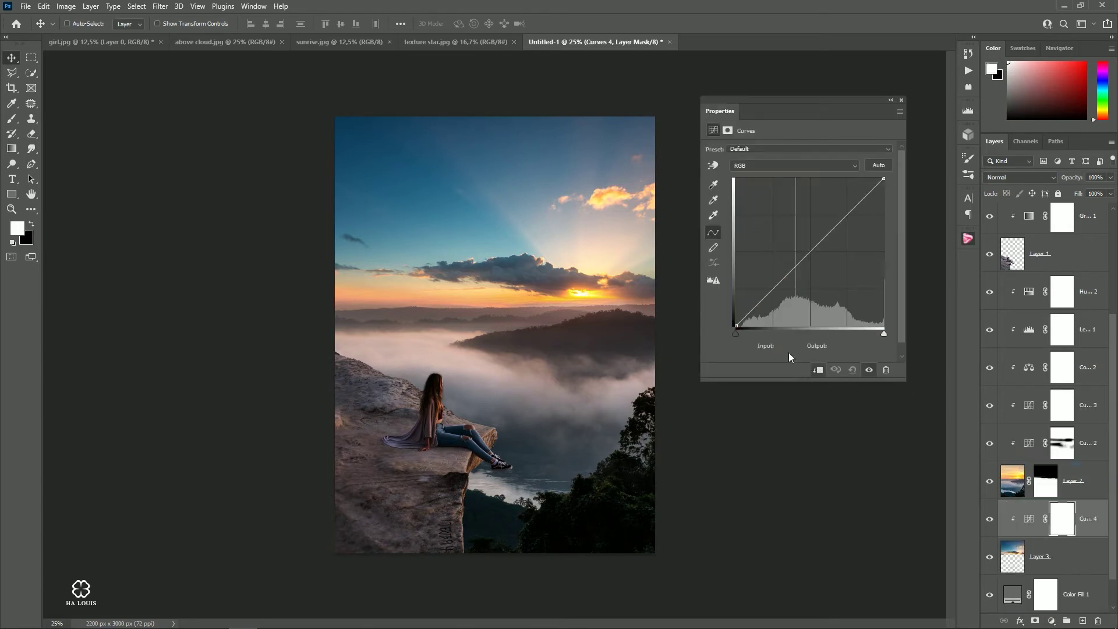
pyautogui.click(805, 240)
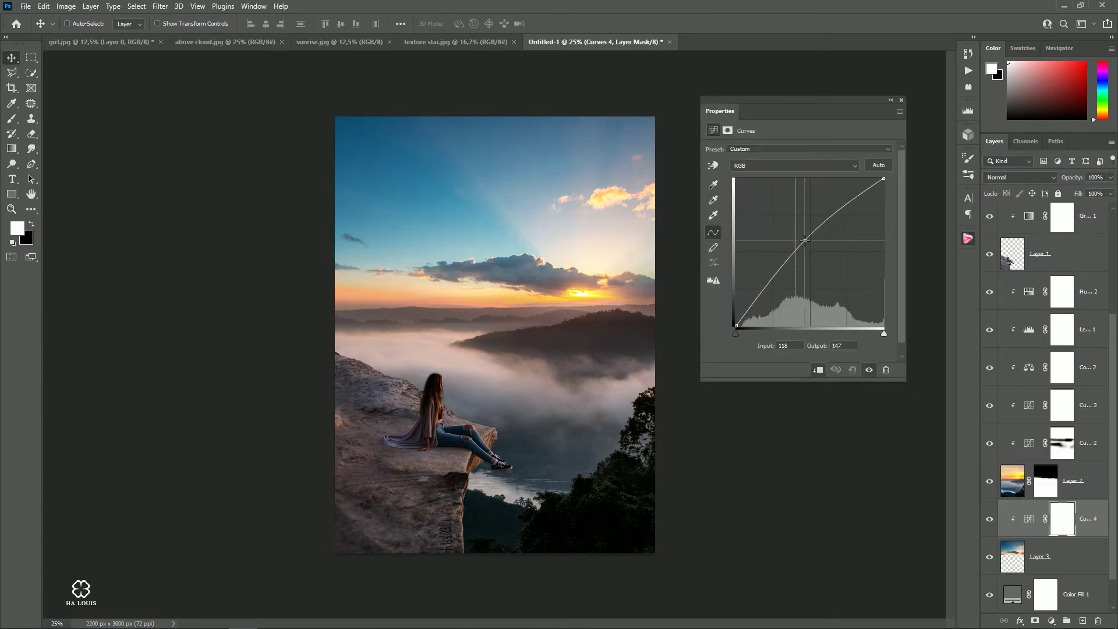
pyautogui.moveTo(804, 240); pyautogui.dragTo(806, 238)
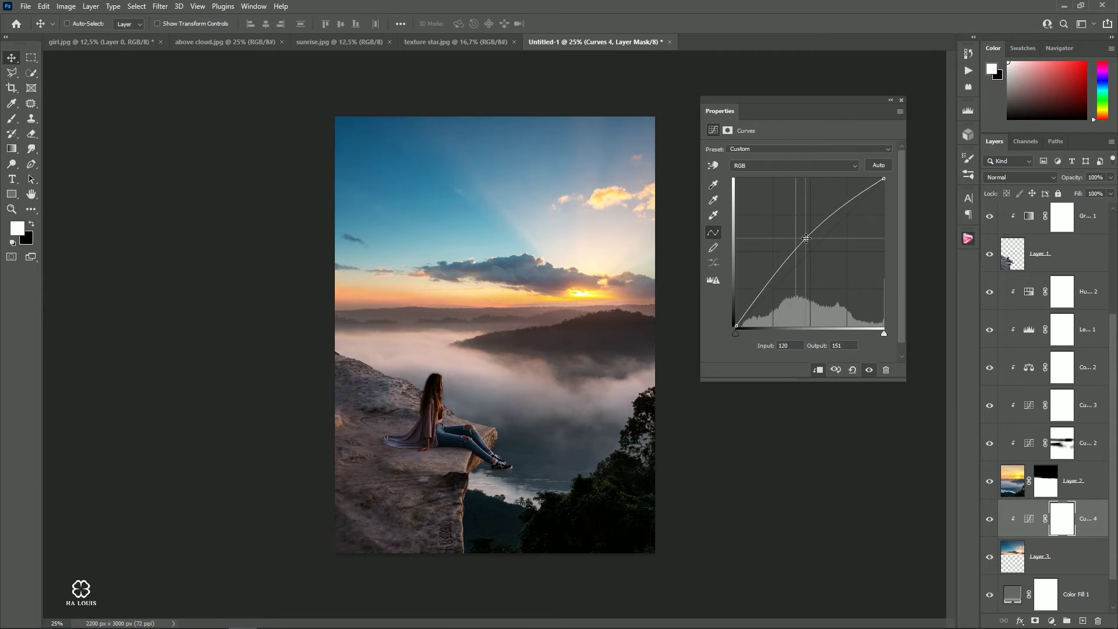
pyautogui.click(901, 101)
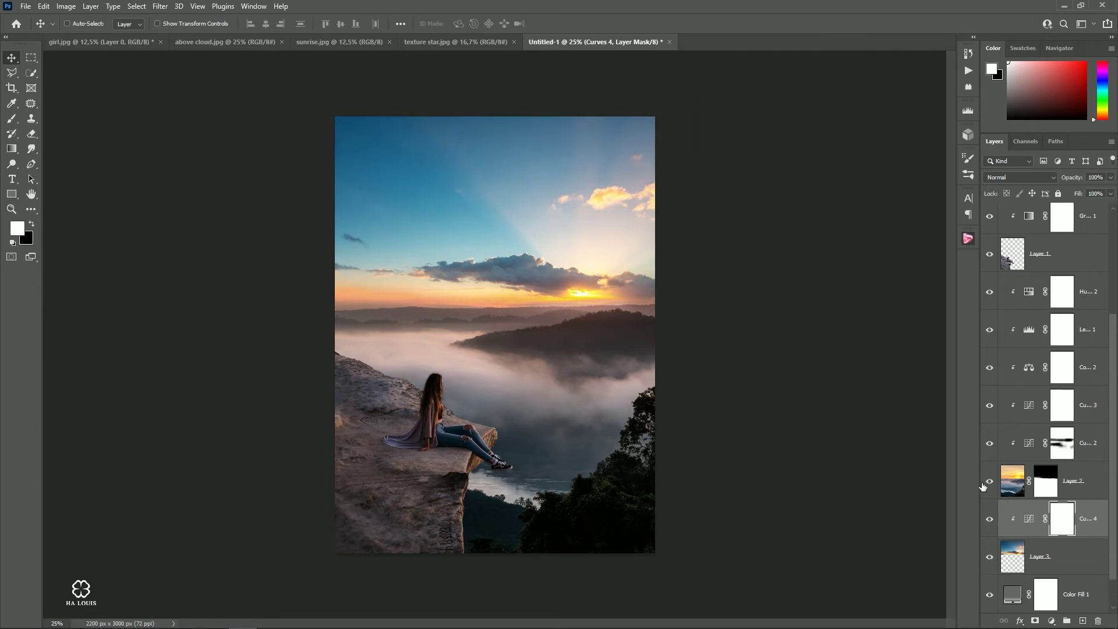
pyautogui.click(988, 519)
# Step: Add a Levels layer with black input 28 to deepen the shadows
pyautogui.click(1051, 620)
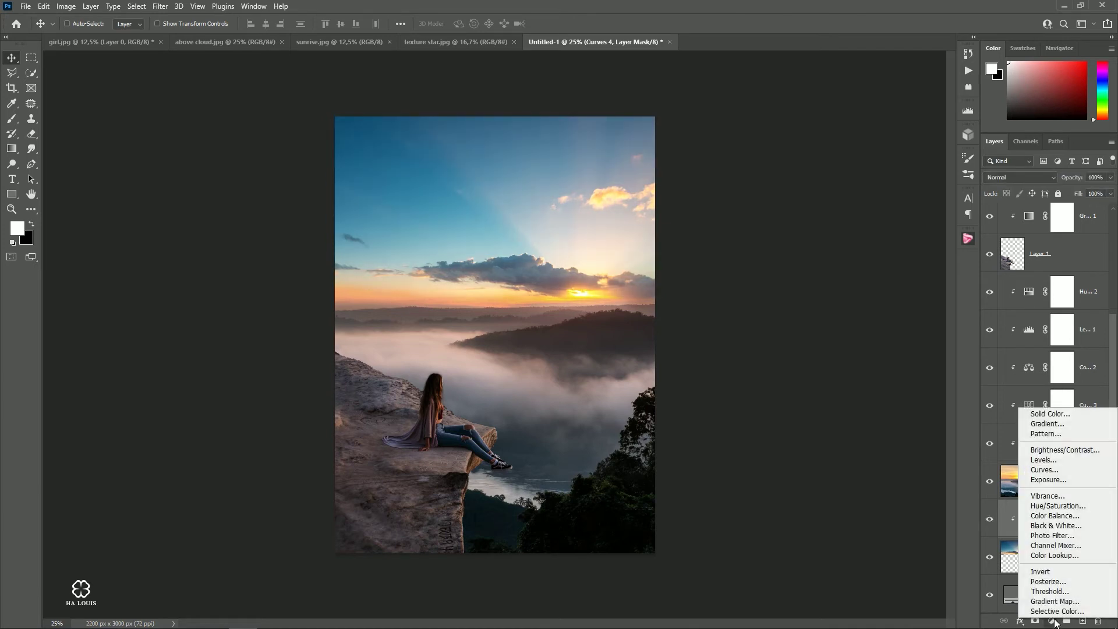
pyautogui.click(1042, 461)
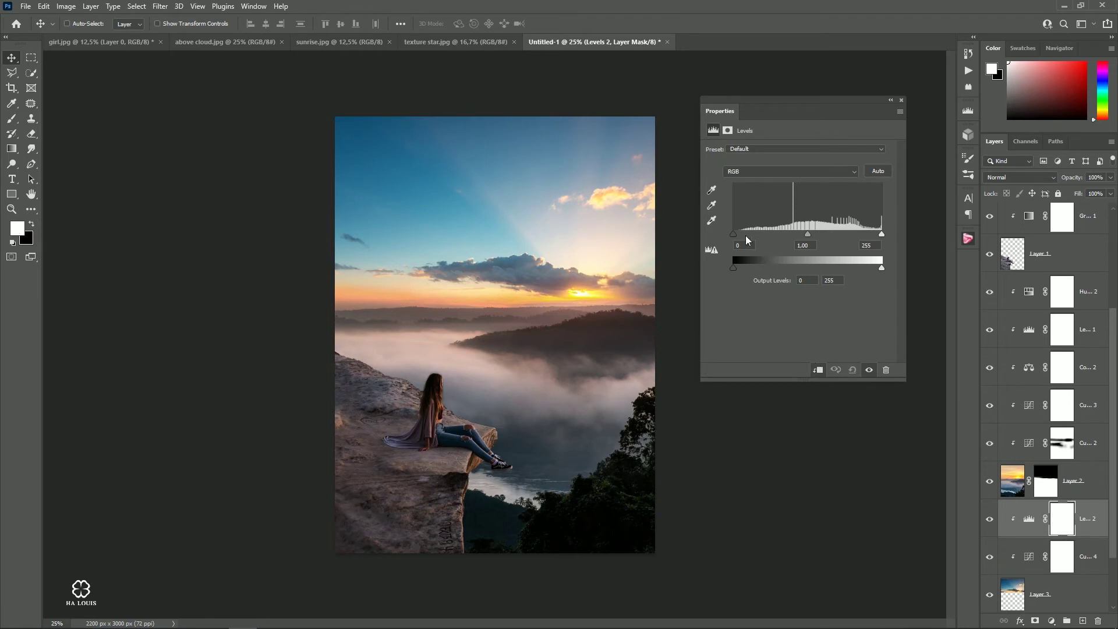
pyautogui.moveTo(734, 233); pyautogui.dragTo(750, 224)
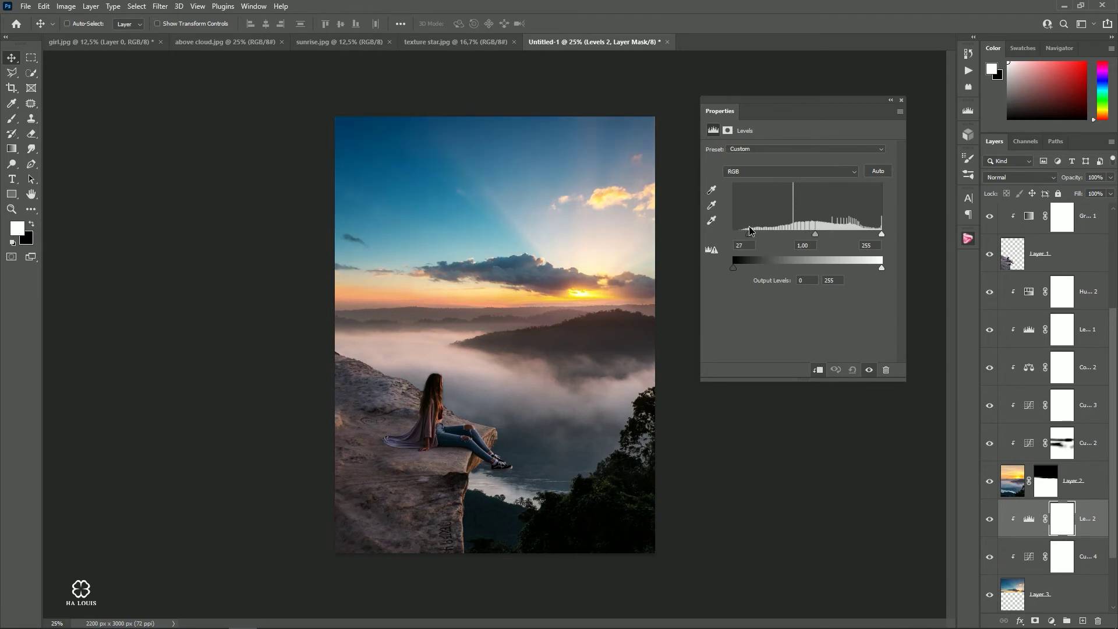
pyautogui.click(901, 103)
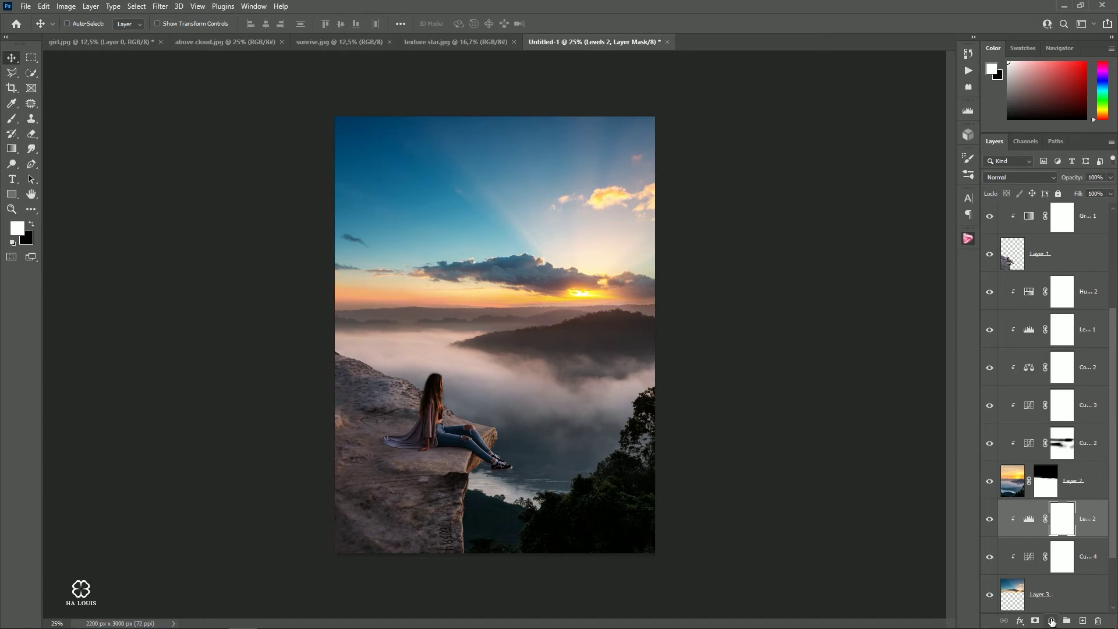
# Step: Add a Color Balance layer pushing Cyan–Red to +13
pyautogui.click(1052, 621)
pyautogui.click(1047, 526)
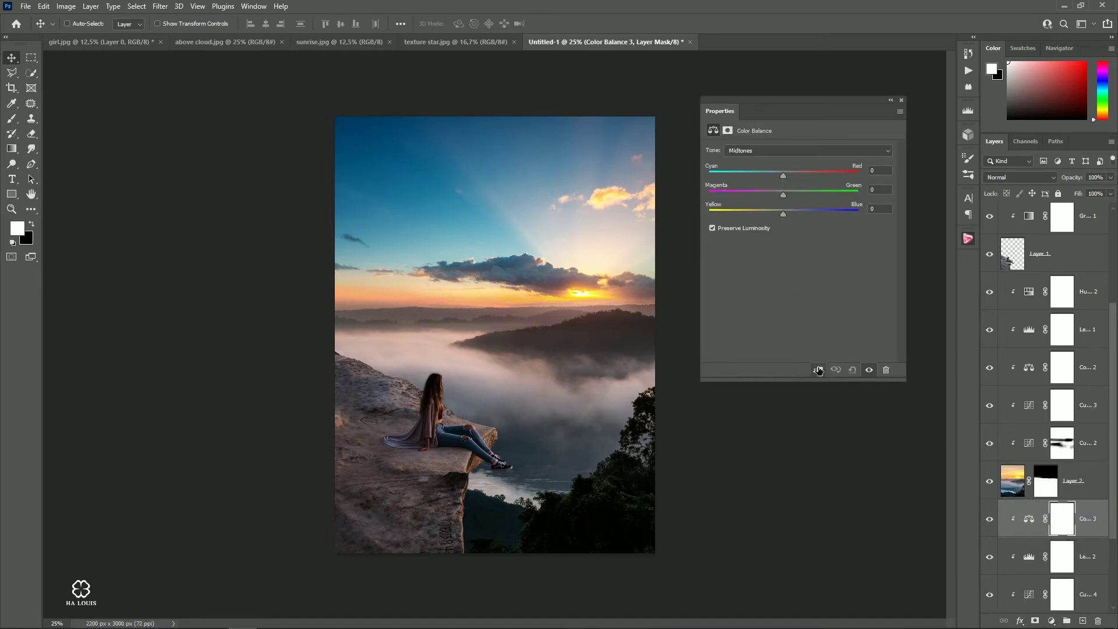
pyautogui.moveTo(788, 178); pyautogui.dragTo(794, 173)
pyautogui.click(902, 100)
# Step: Add a clipped Selective Color layer with Cyans Magenta set to -9
pyautogui.click(1052, 620)
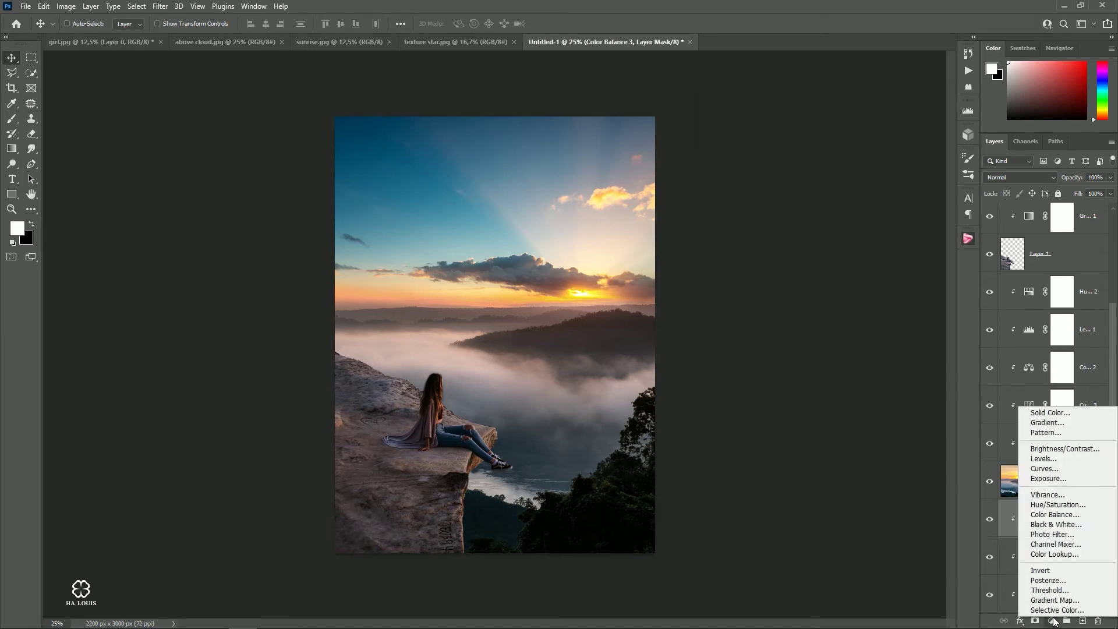
pyautogui.click(1048, 599)
pyautogui.click(818, 370)
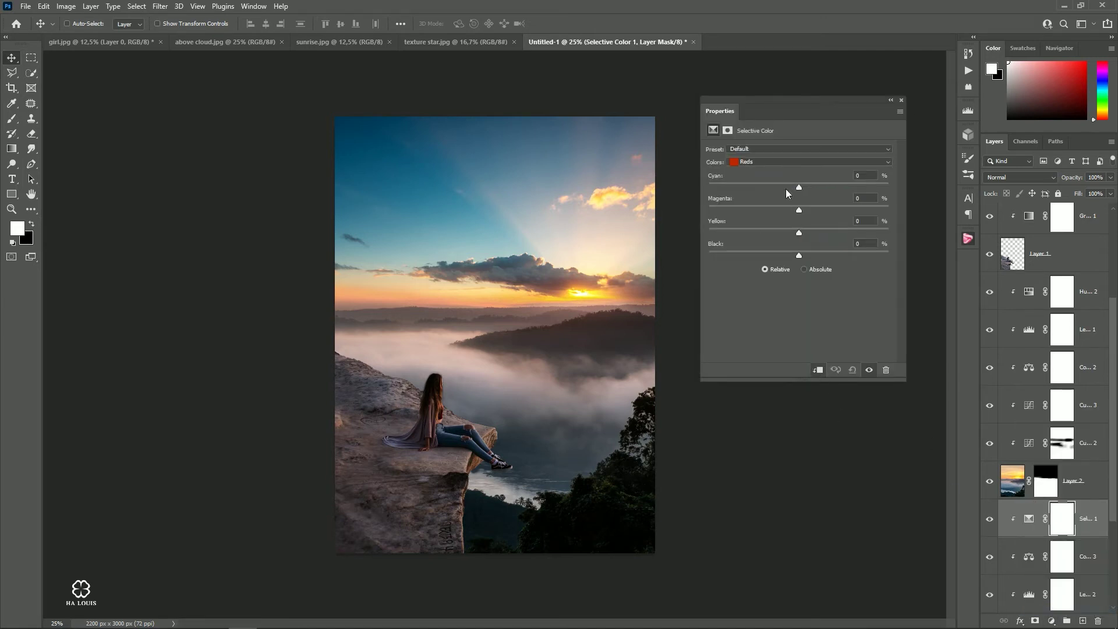
pyautogui.click(780, 162)
pyautogui.click(749, 196)
pyautogui.moveTo(799, 210); pyautogui.dragTo(822, 231)
# Step: Set the Blues range to Cyan +46, Magenta +34, Yellow -29
pyautogui.click(818, 160)
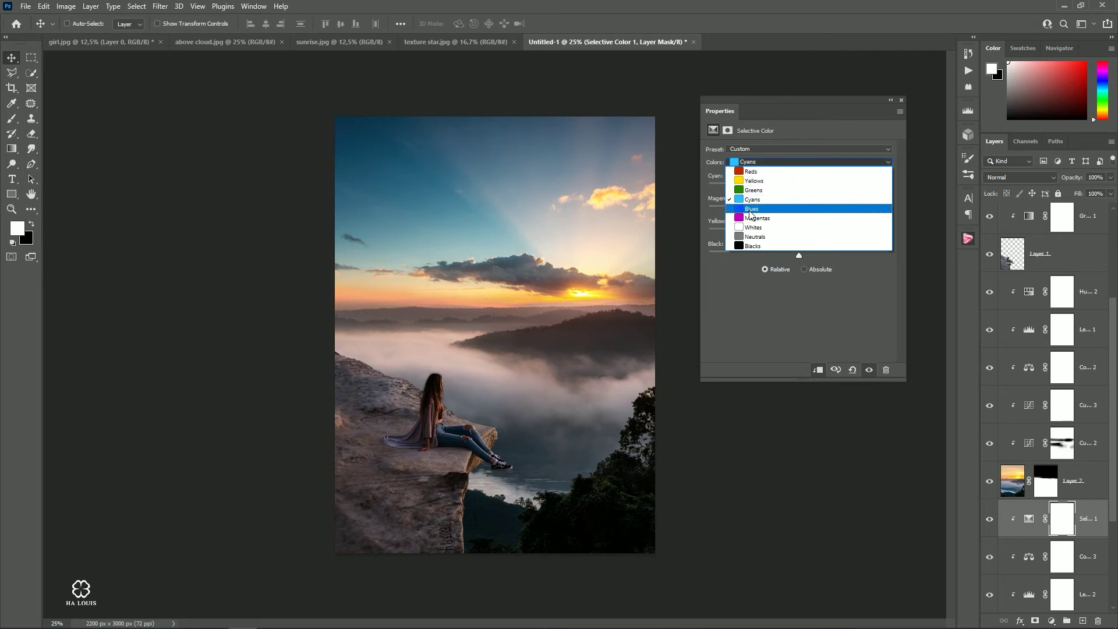
pyautogui.click(752, 208)
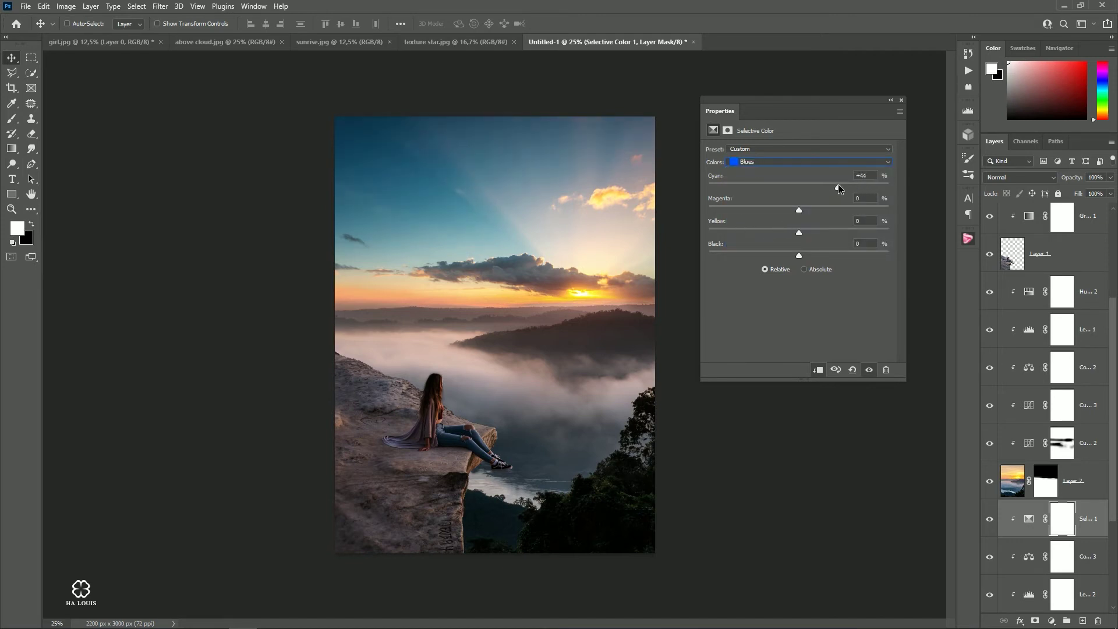
pyautogui.moveTo(829, 187)
pyautogui.mouseDown()
pyautogui.moveTo(839, 188)
pyautogui.moveTo(774, 210)
pyautogui.moveTo(830, 195)
pyautogui.mouseUp()
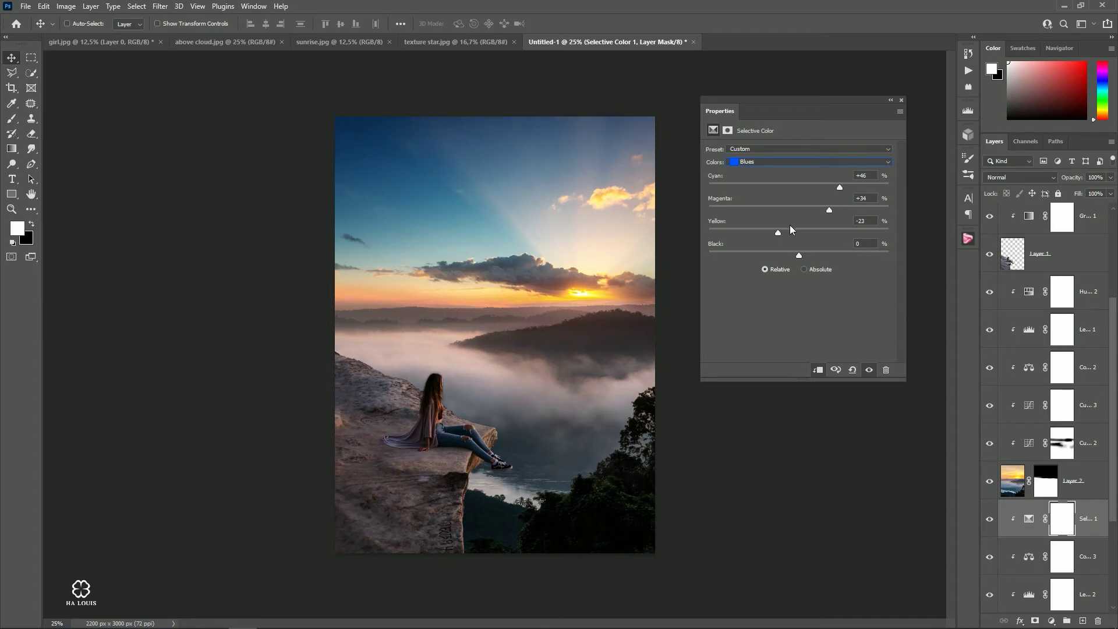
# Step: Close the Selective Color settings and toggle Selective Color 1 off and on to compare
pyautogui.click(901, 101)
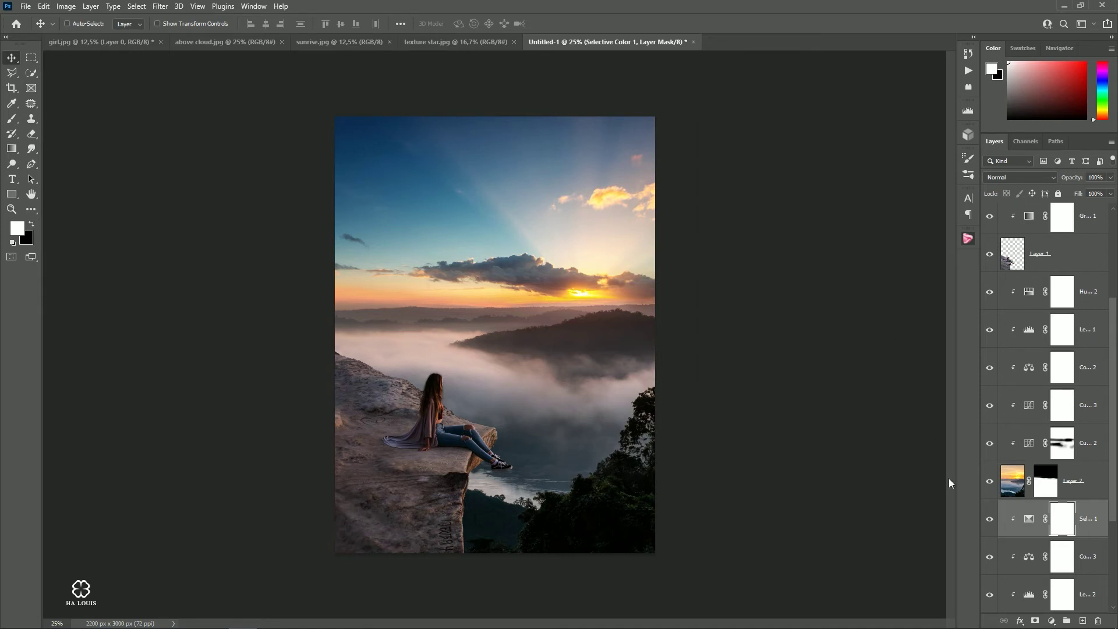
pyautogui.click(989, 519)
pyautogui.click(989, 519)
pyautogui.click(989, 518)
pyautogui.click(989, 519)
# Step: Add a clipped Hue/Saturation adjustment with Saturation -9, then a new empty layer
pyautogui.click(1051, 621)
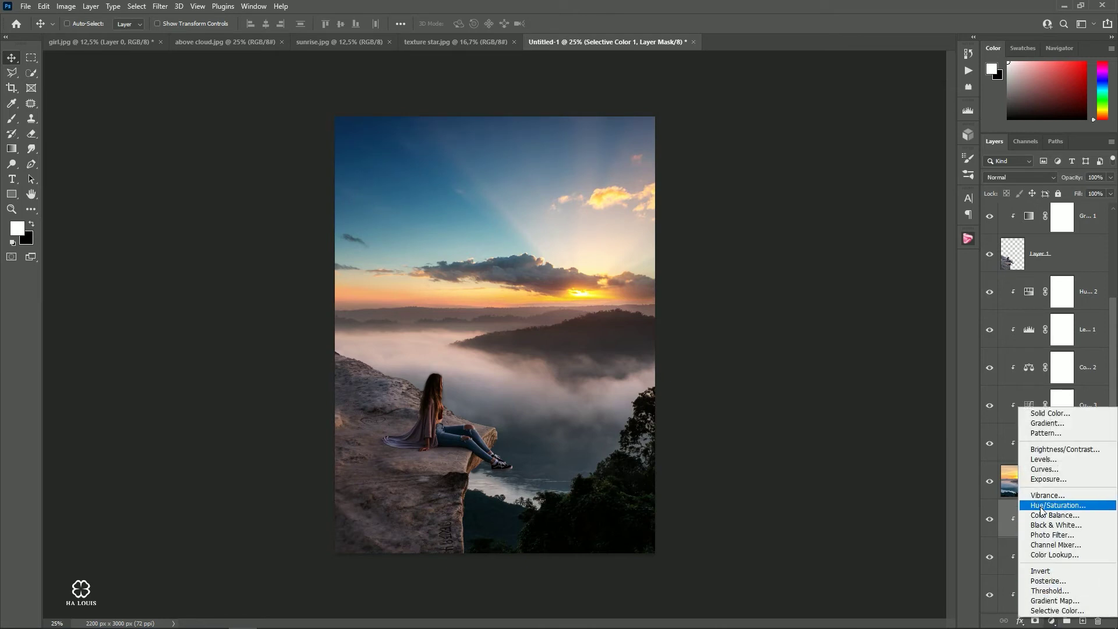
pyautogui.click(1045, 506)
pyautogui.click(817, 371)
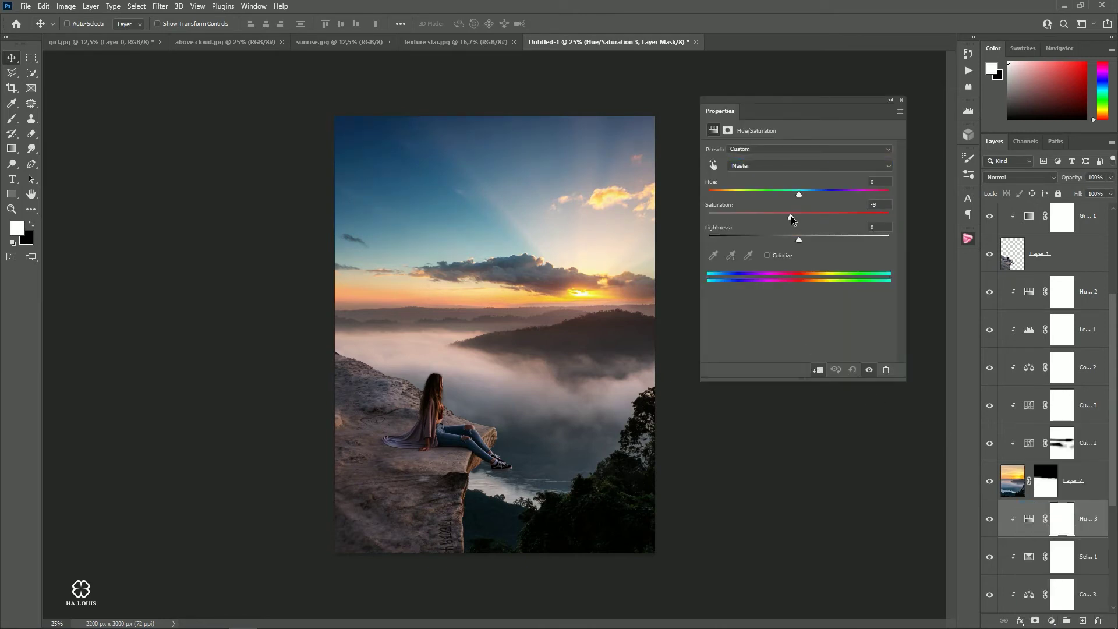
pyautogui.moveTo(791, 216); pyautogui.dragTo(791, 215)
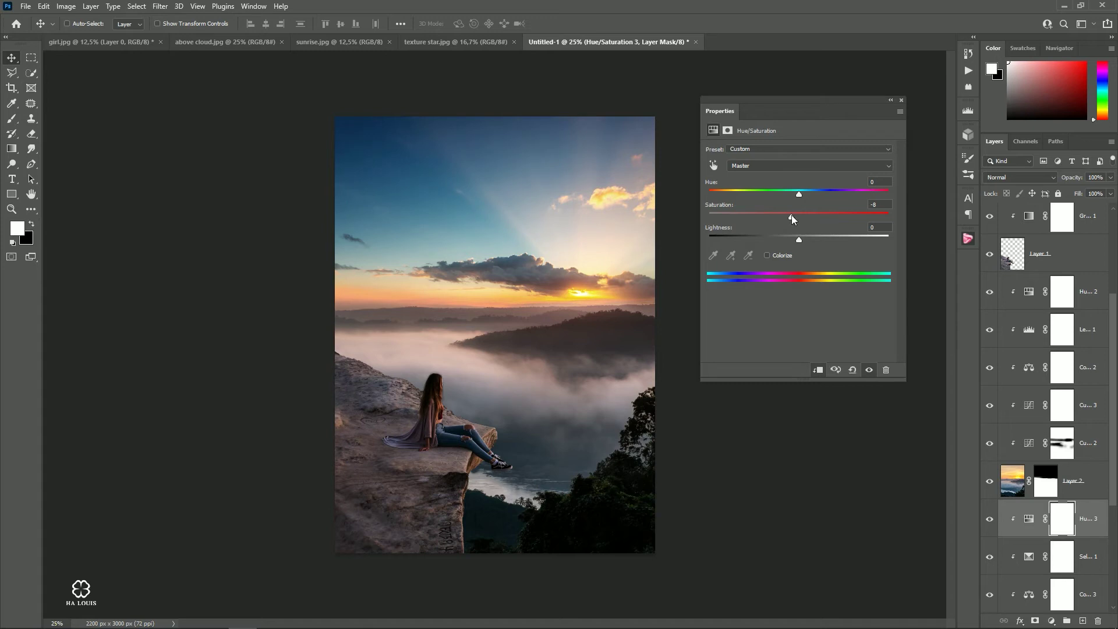
pyautogui.click(901, 100)
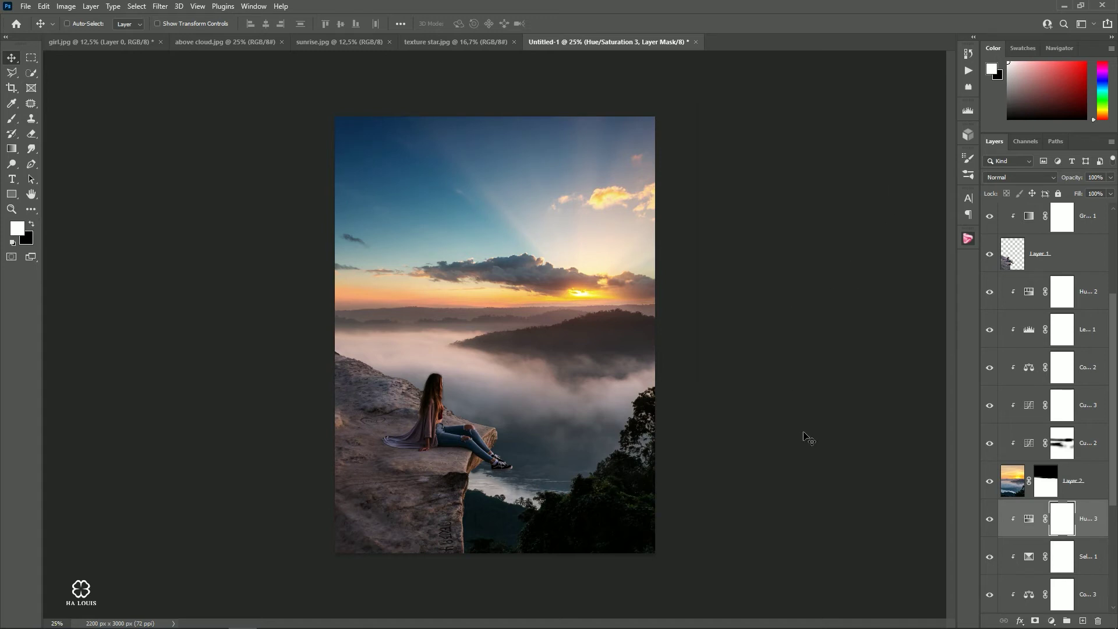
pyautogui.click(1082, 621)
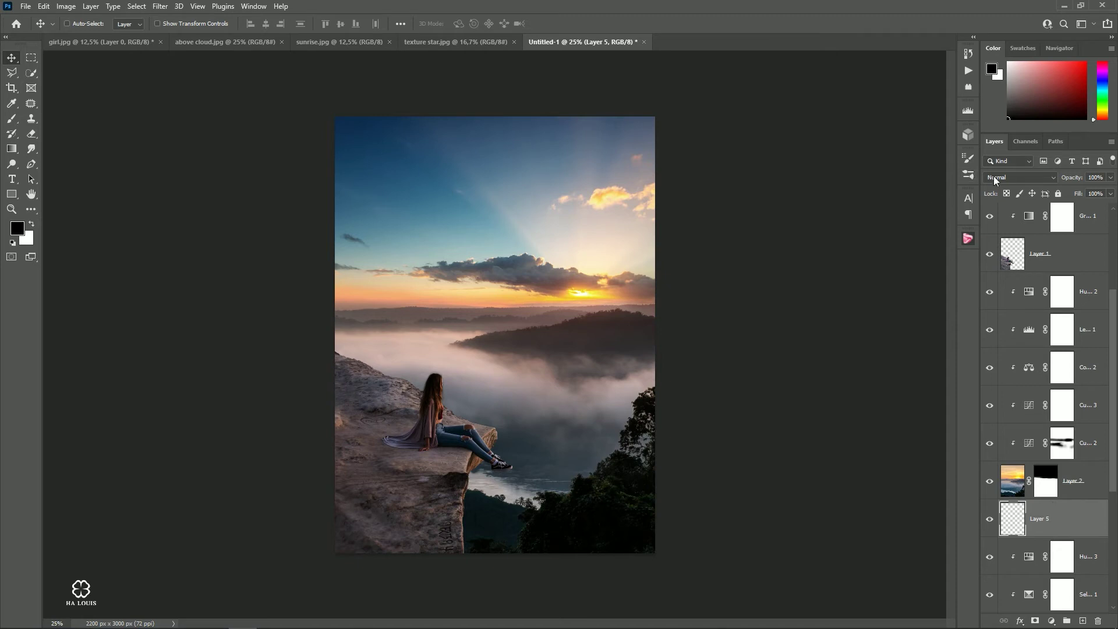
# Step: Set Layer 5 to Overlay blending and choose a pale peach foreground colour
pyautogui.click(1013, 177)
pyautogui.click(999, 318)
pyautogui.click(12, 104)
pyautogui.click(17, 228)
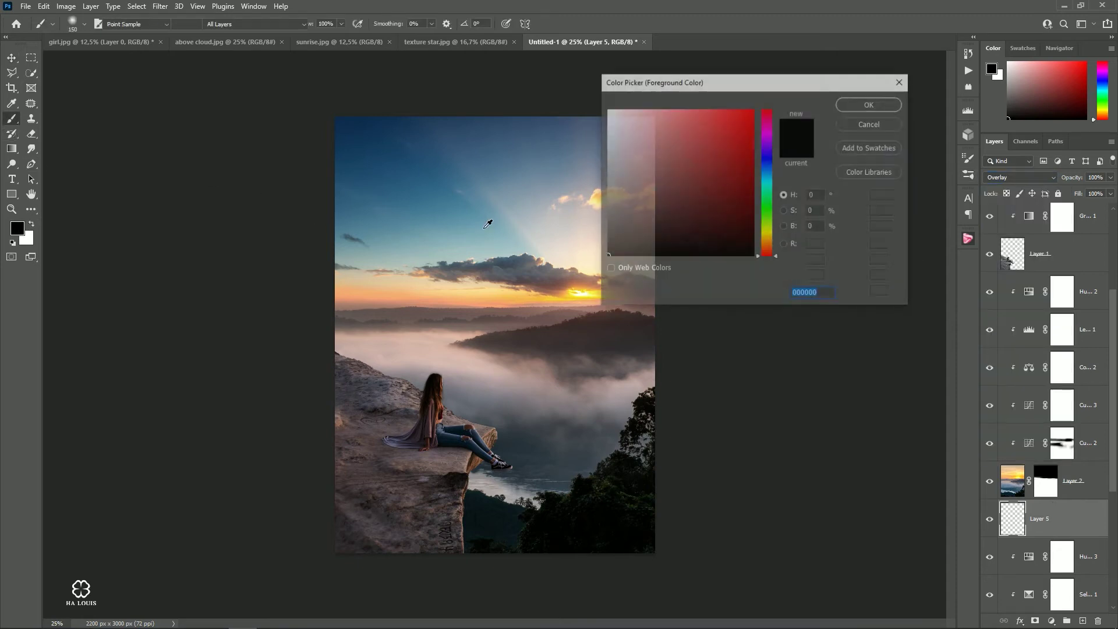
pyautogui.moveTo(763, 226); pyautogui.dragTo(769, 246)
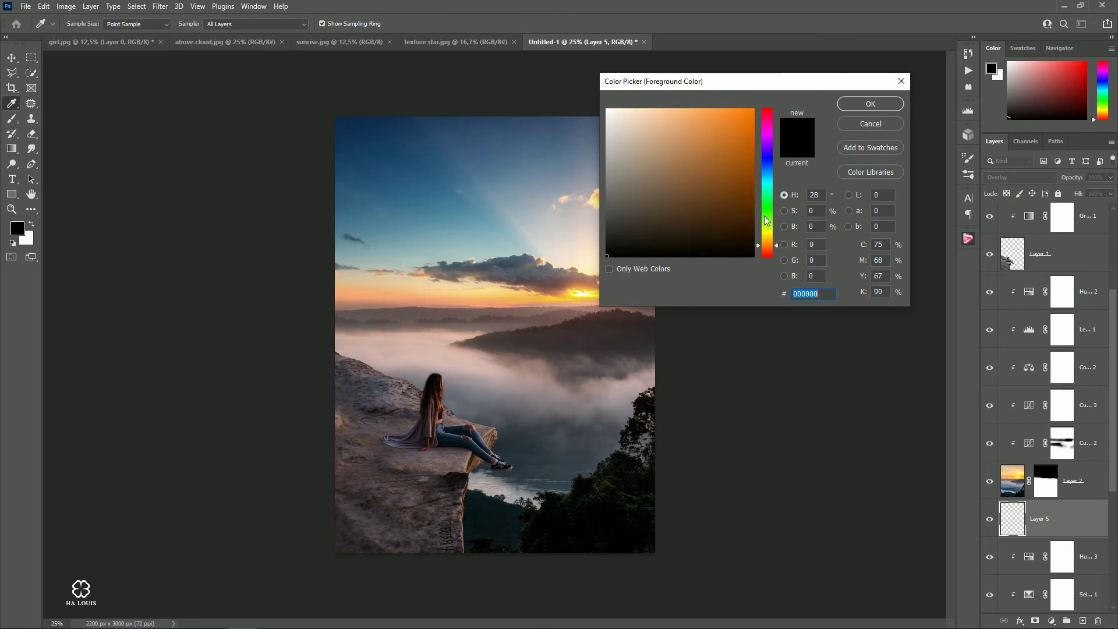
pyautogui.click(634, 108)
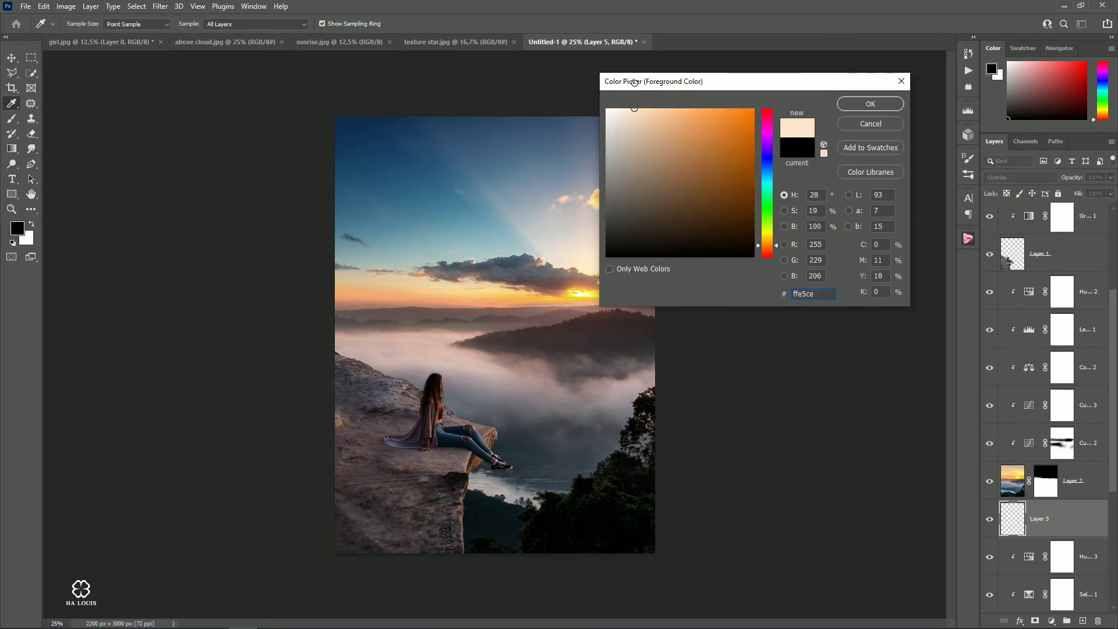
pyautogui.moveTo(634, 81); pyautogui.dragTo(632, 83)
pyautogui.click(870, 104)
# Step: Paint a soft peach glow with a large full-opacity brush and move the glow layer
pyautogui.press('b')
pyautogui.moveTo(226, 24); pyautogui.dragTo(332, 22)
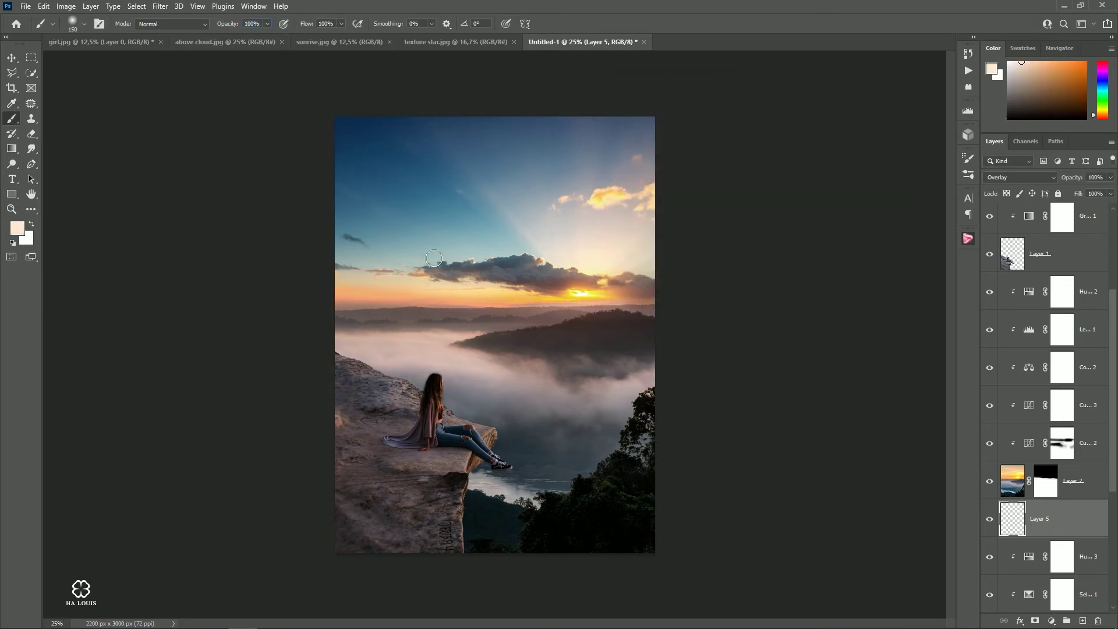
pyautogui.press(']')
pyautogui.press(']')
pyautogui.press(']')
pyautogui.press(']')
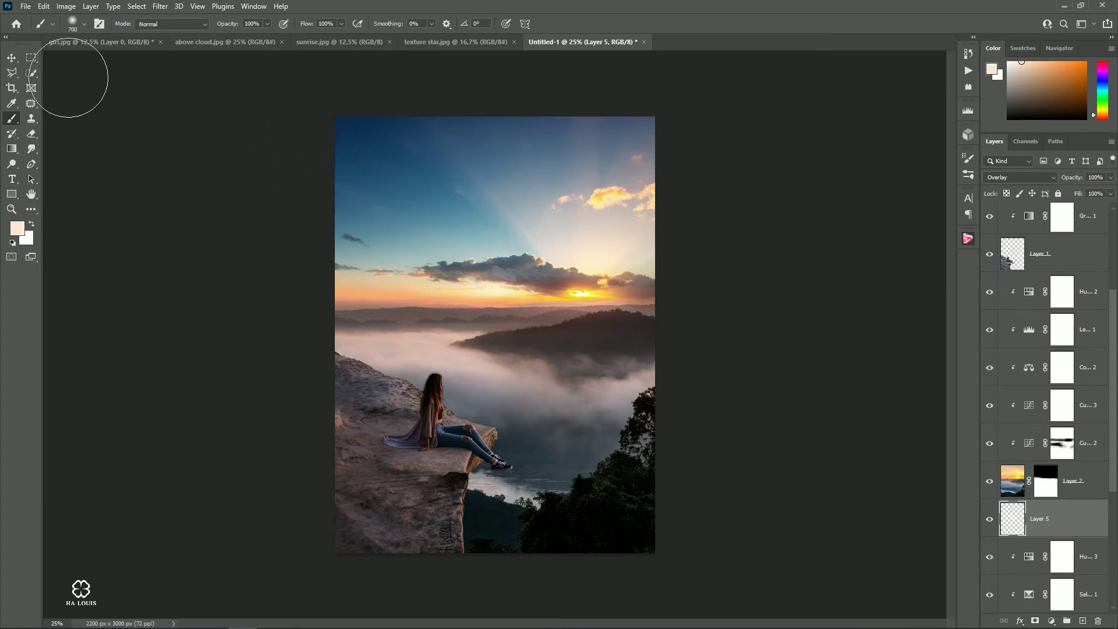
pyautogui.click(12, 58)
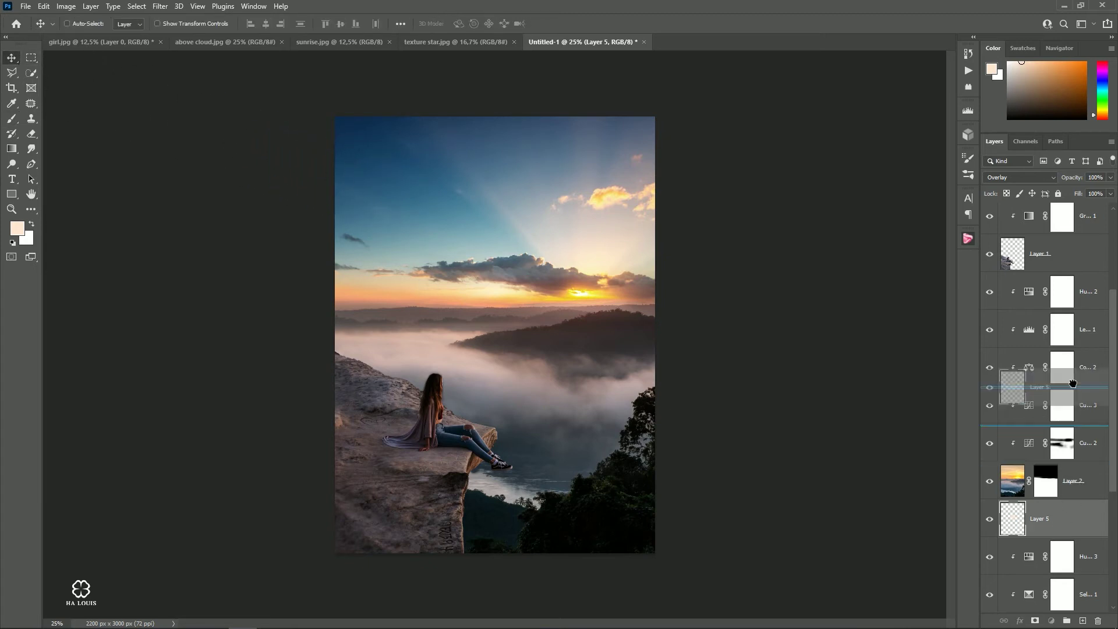
pyautogui.moveTo(1061, 512); pyautogui.dragTo(1060, 274)
pyautogui.moveTo(522, 297)
pyautogui.mouseDown()
pyautogui.moveTo(486, 244)
pyautogui.moveTo(530, 300)
pyautogui.moveTo(631, 312)
pyautogui.moveTo(741, 286)
pyautogui.mouseUp()
# Step: Squash and narrow the glow into a flat band sitting over the sun
pyautogui.hotkey('ctrl', 't')
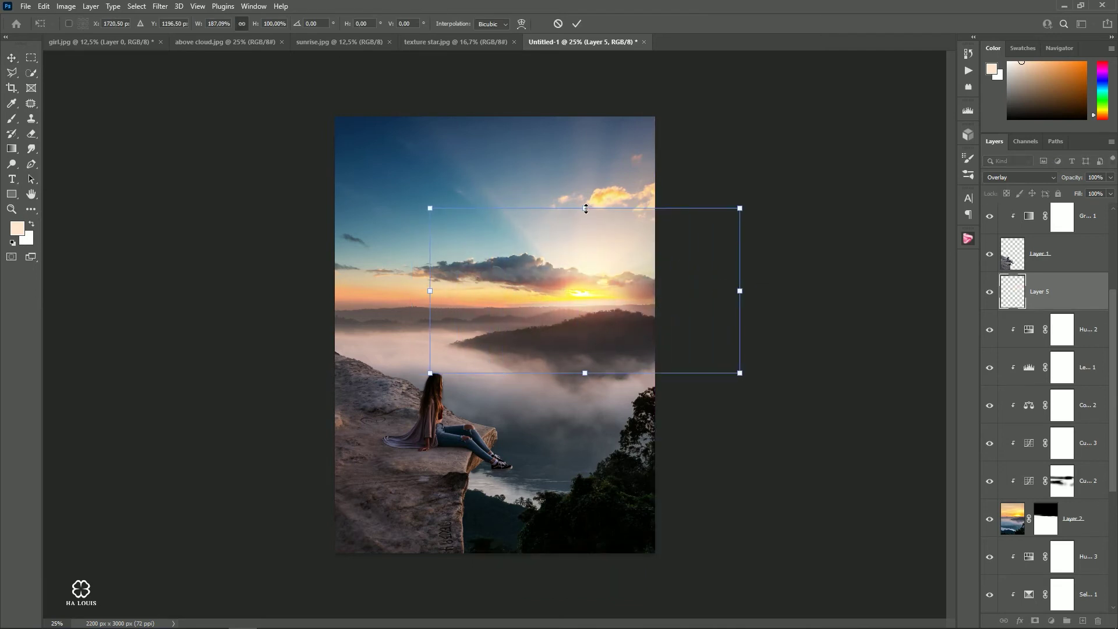
pyautogui.moveTo(584, 208); pyautogui.dragTo(585, 265)
pyautogui.moveTo(739, 292); pyautogui.dragTo(692, 290)
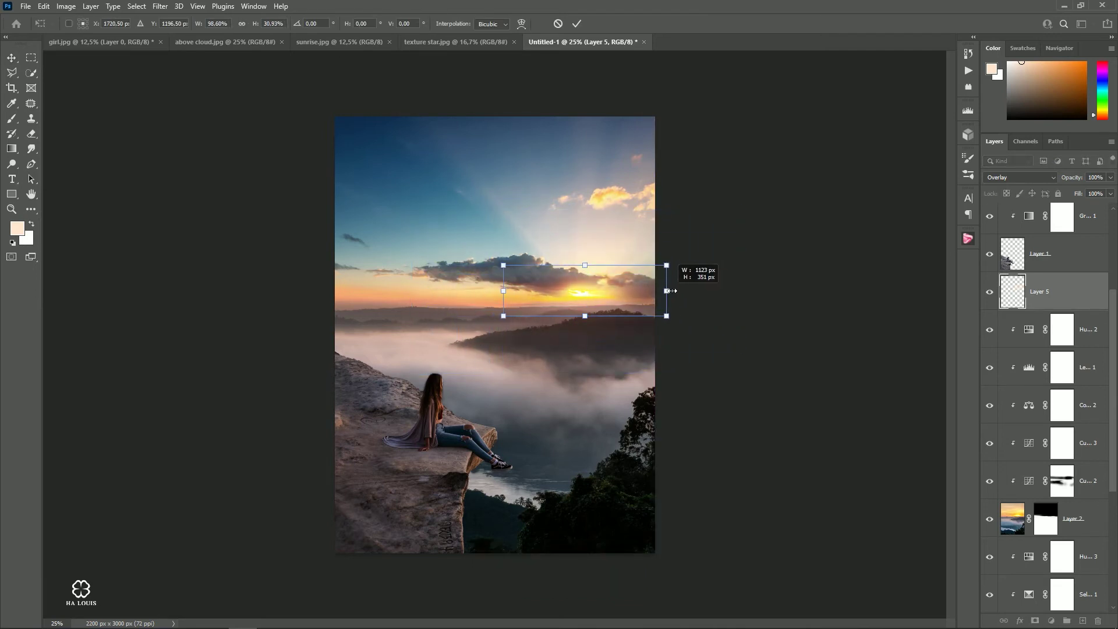
pyautogui.moveTo(585, 266)
pyautogui.mouseDown()
pyautogui.moveTo(621, 278)
pyautogui.moveTo(625, 314)
pyautogui.mouseUp()
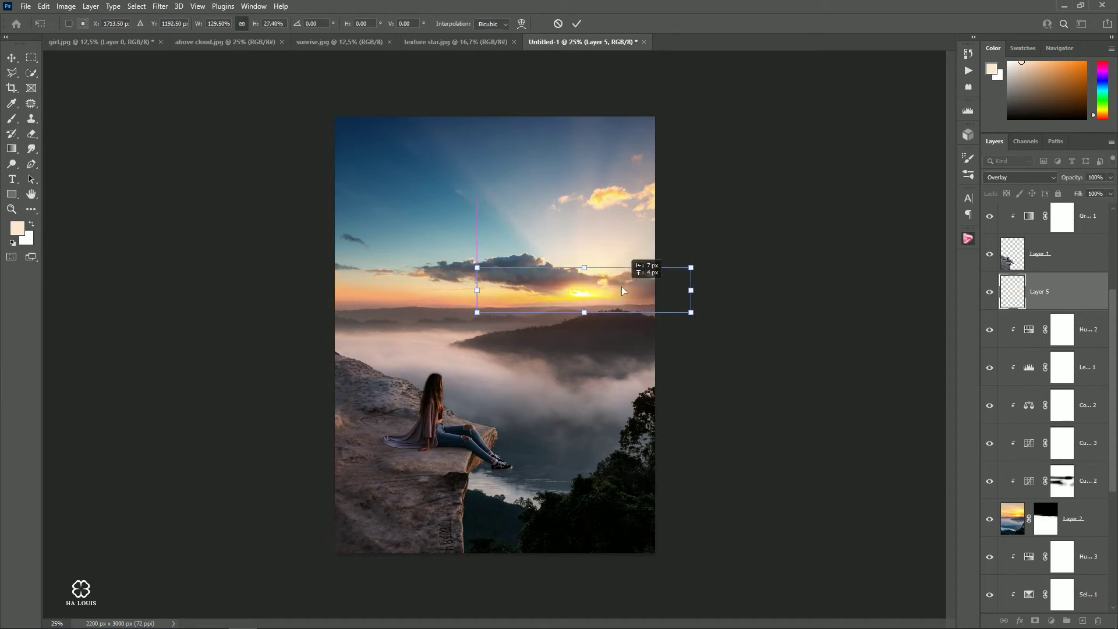
pyautogui.press('Left')
pyautogui.press('Left')
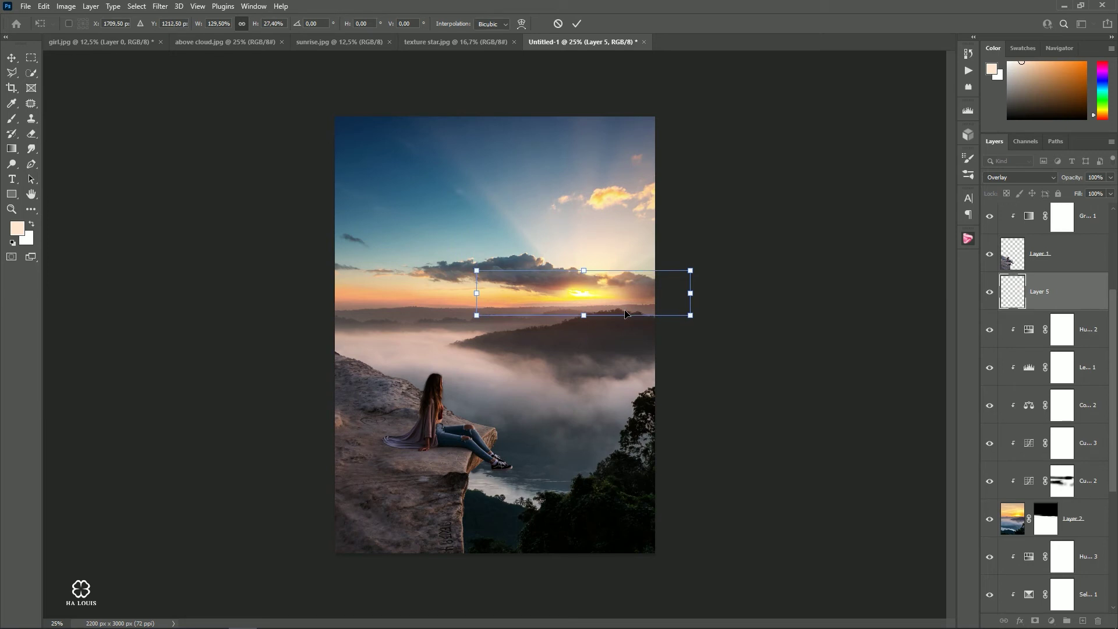
pyautogui.click(576, 23)
# Step: Lower the glow layer to 79% opacity, comparing it hidden and shown
pyautogui.click(989, 293)
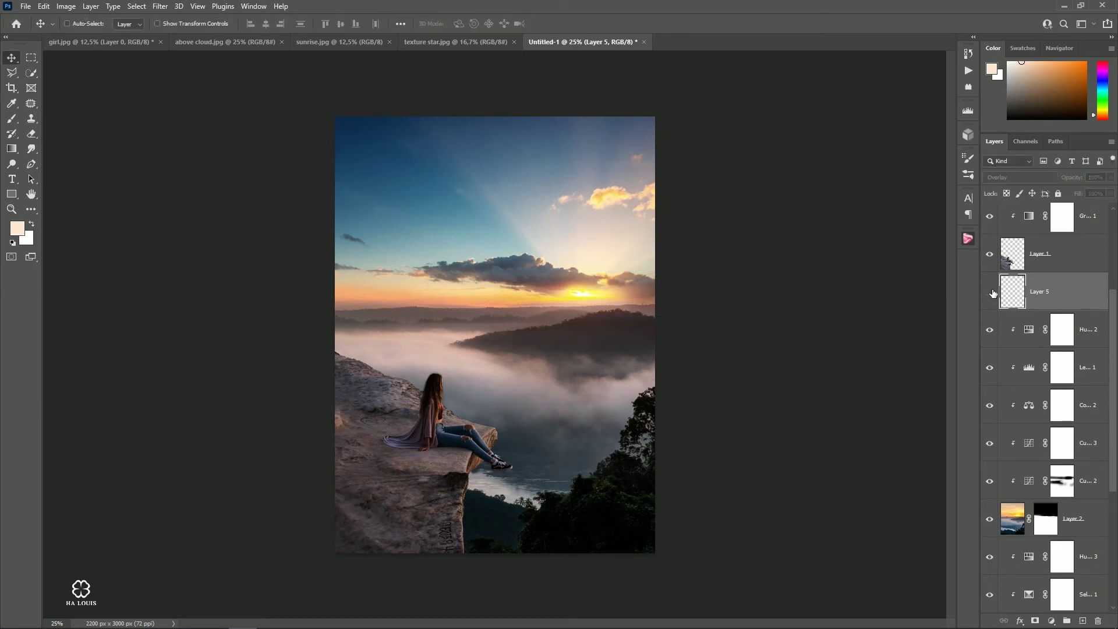
pyautogui.click(989, 292)
pyautogui.click(1111, 177)
pyautogui.moveTo(1109, 191); pyautogui.dragTo(1101, 198)
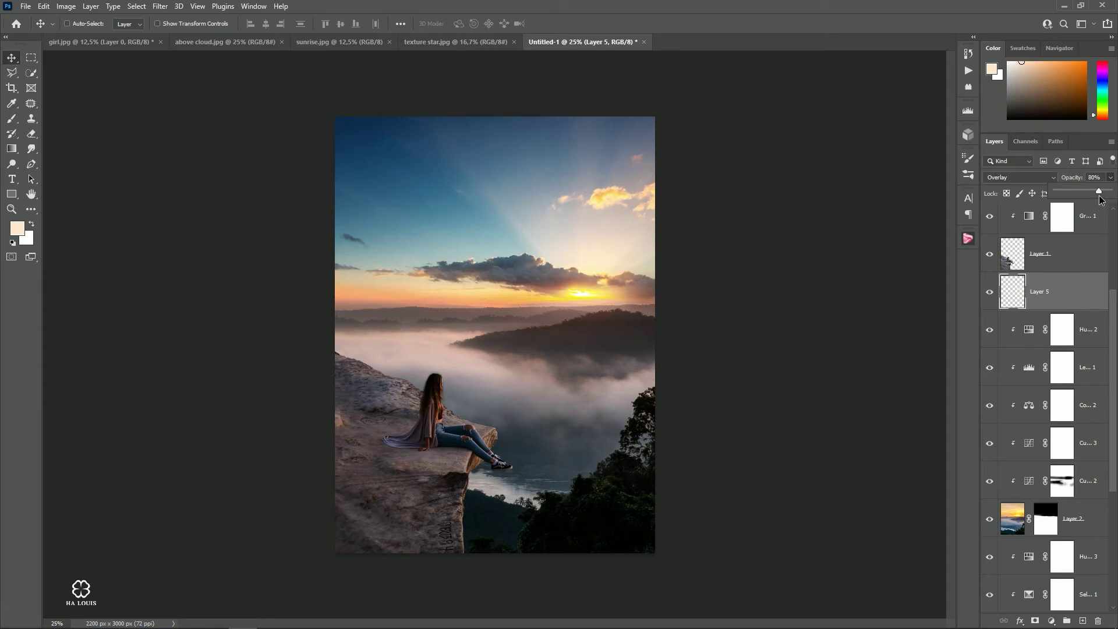
pyautogui.click(989, 294)
pyautogui.click(989, 294)
pyautogui.click(989, 294)
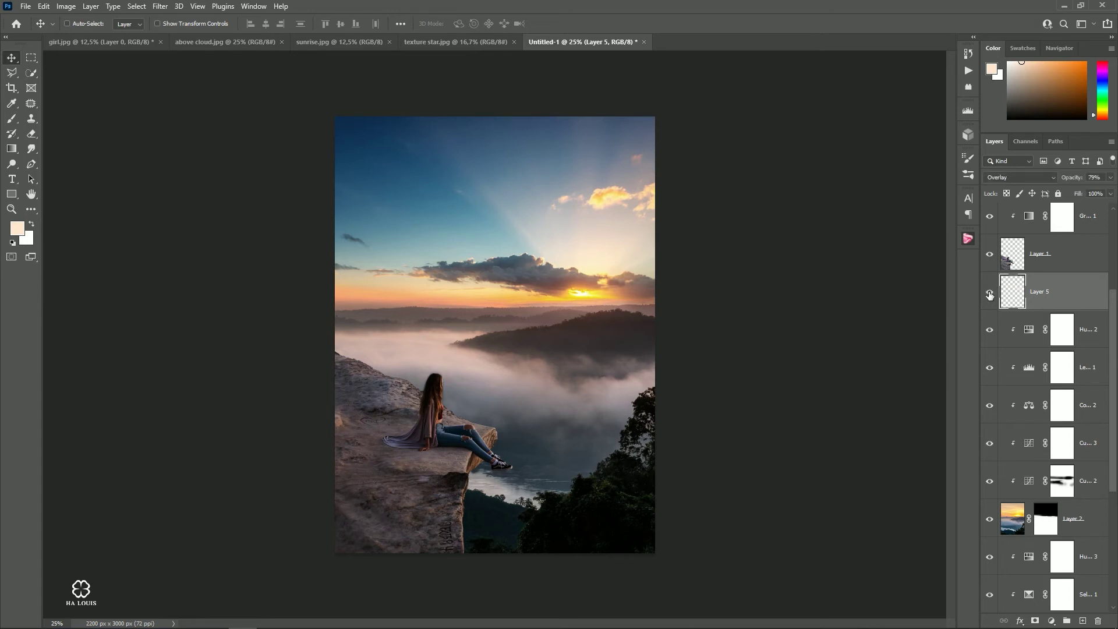
pyautogui.click(989, 294)
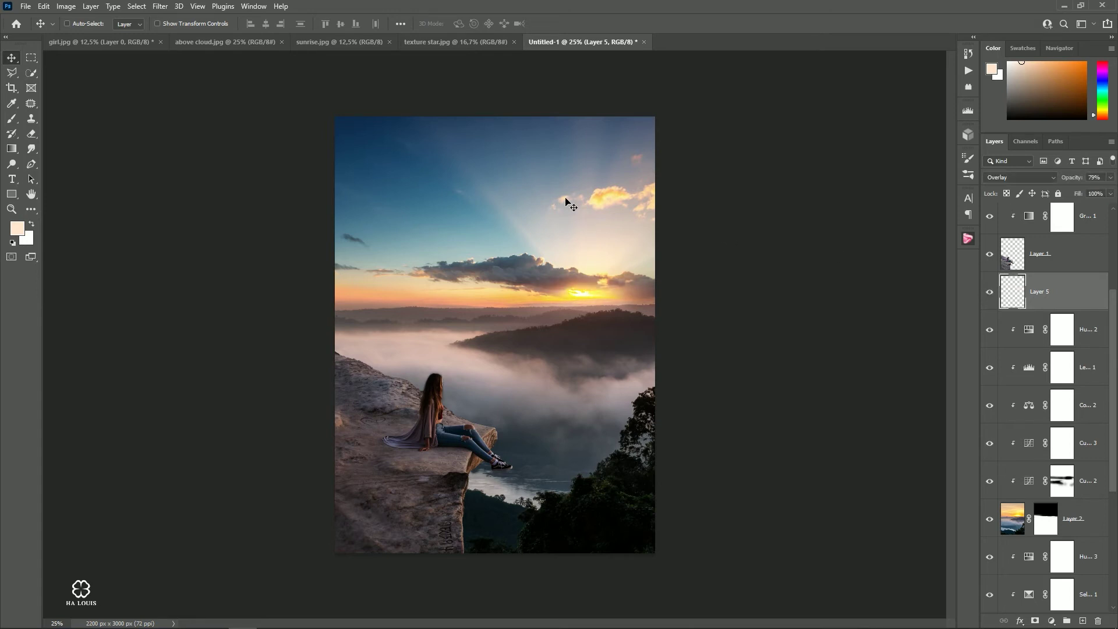
# Step: Bring the star.jpg texture into Untitled-1 and set it to Screen blending
pyautogui.click(424, 45)
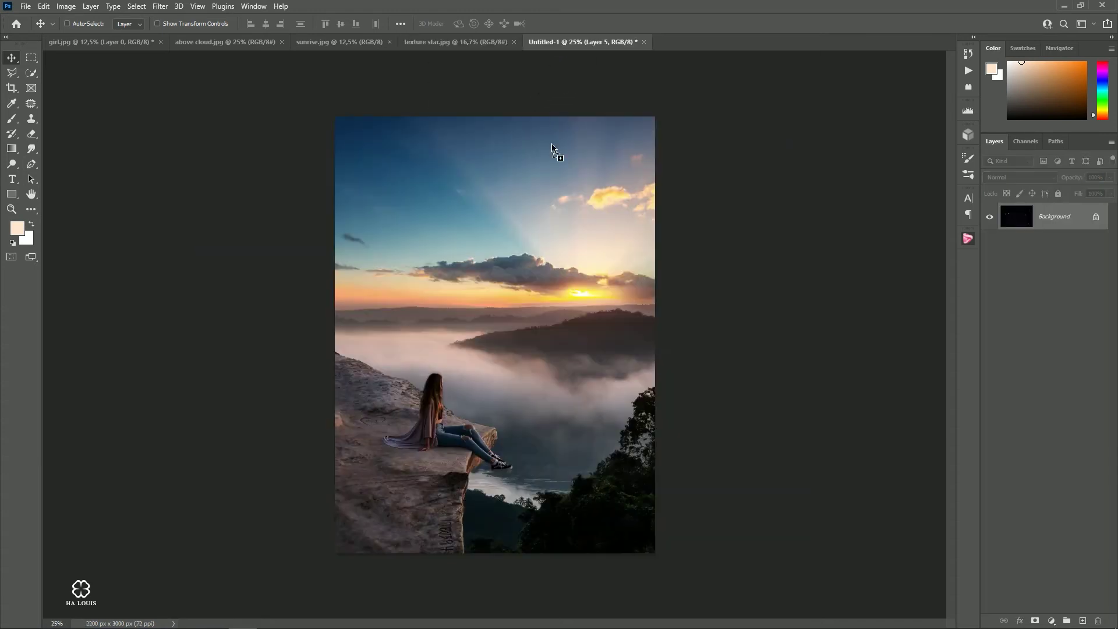
pyautogui.moveTo(556, 48); pyautogui.dragTo(551, 143)
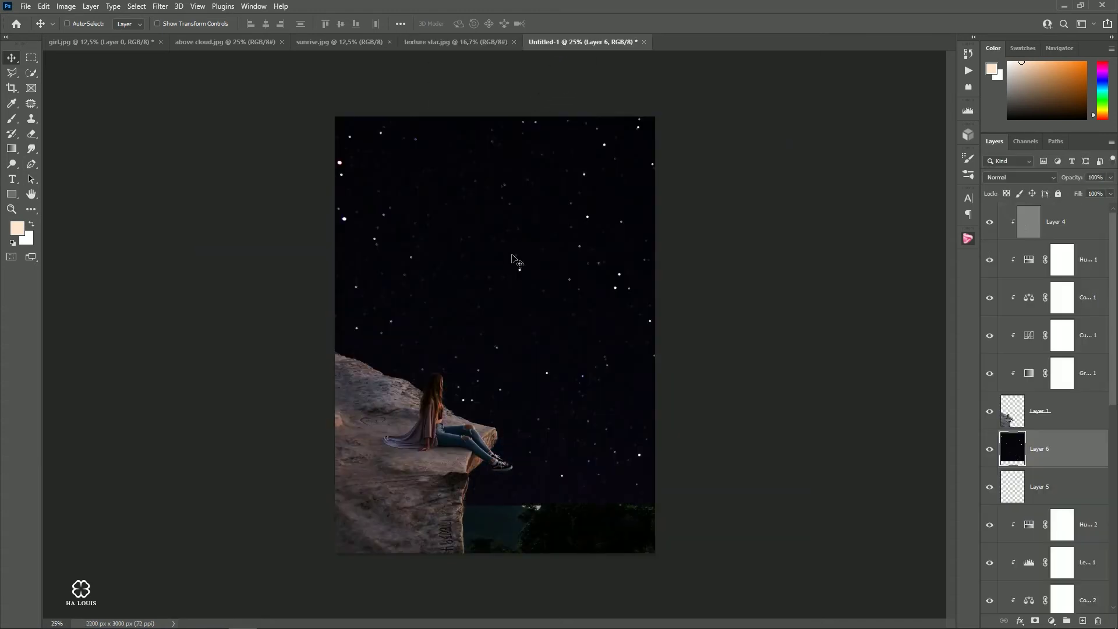
pyautogui.moveTo(528, 269); pyautogui.dragTo(531, 294)
pyautogui.click(1019, 177)
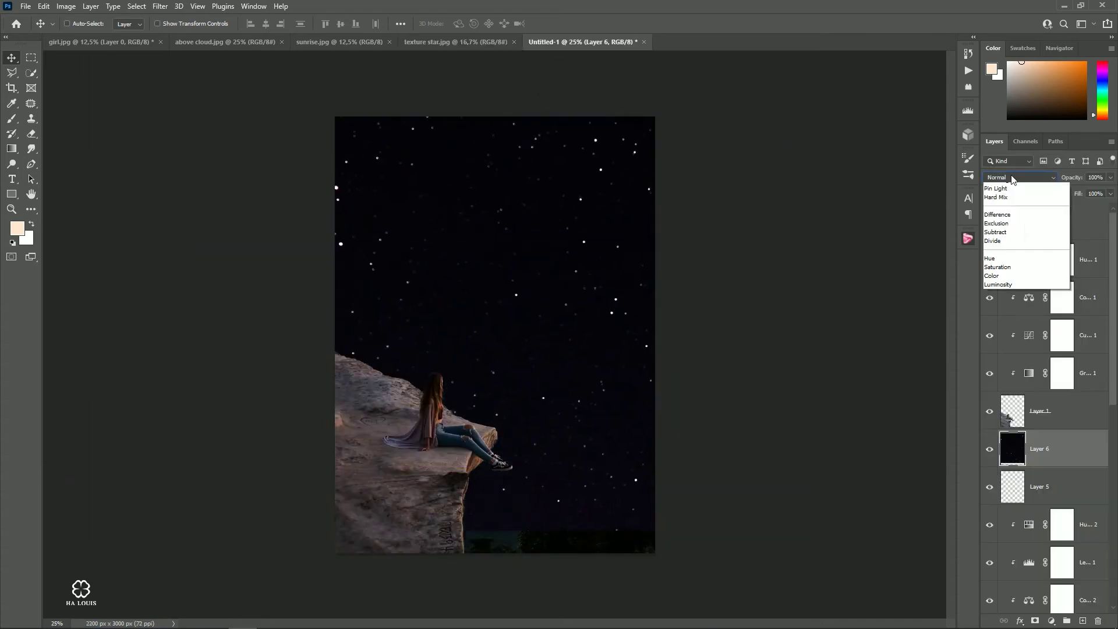
pyautogui.click(1000, 280)
pyautogui.moveTo(490, 307); pyautogui.dragTo(492, 271)
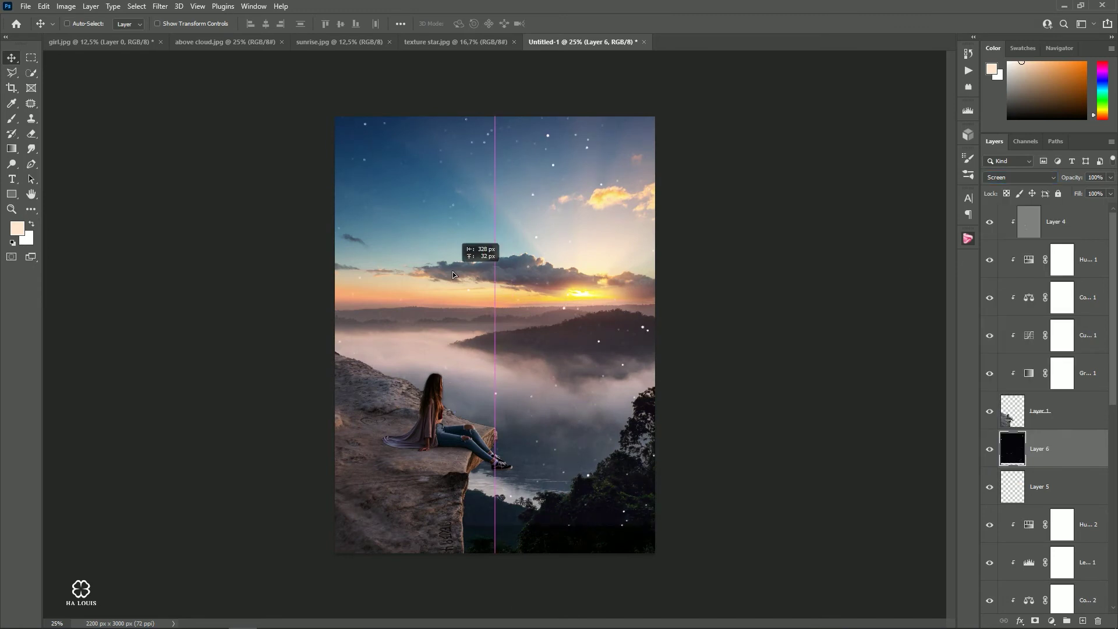
# Step: Scale the stars to about 41% and place them over the upper sky
pyautogui.hotkey('ctrl', 't')
pyautogui.moveTo(919, 523); pyautogui.dragTo(419, 182)
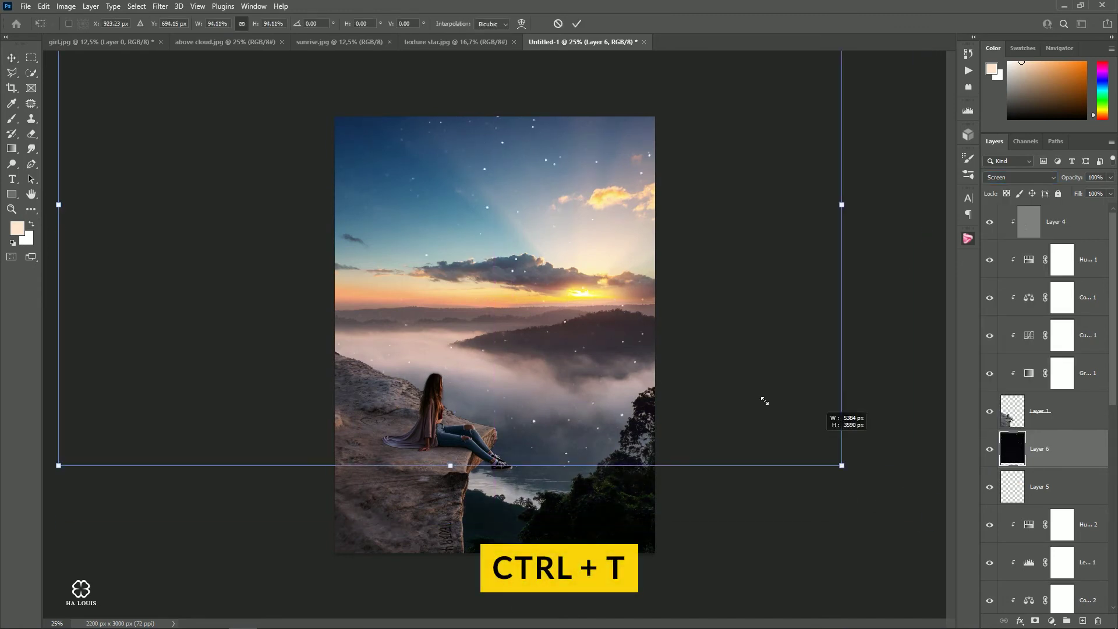
pyautogui.moveTo(347, 150); pyautogui.dragTo(605, 303)
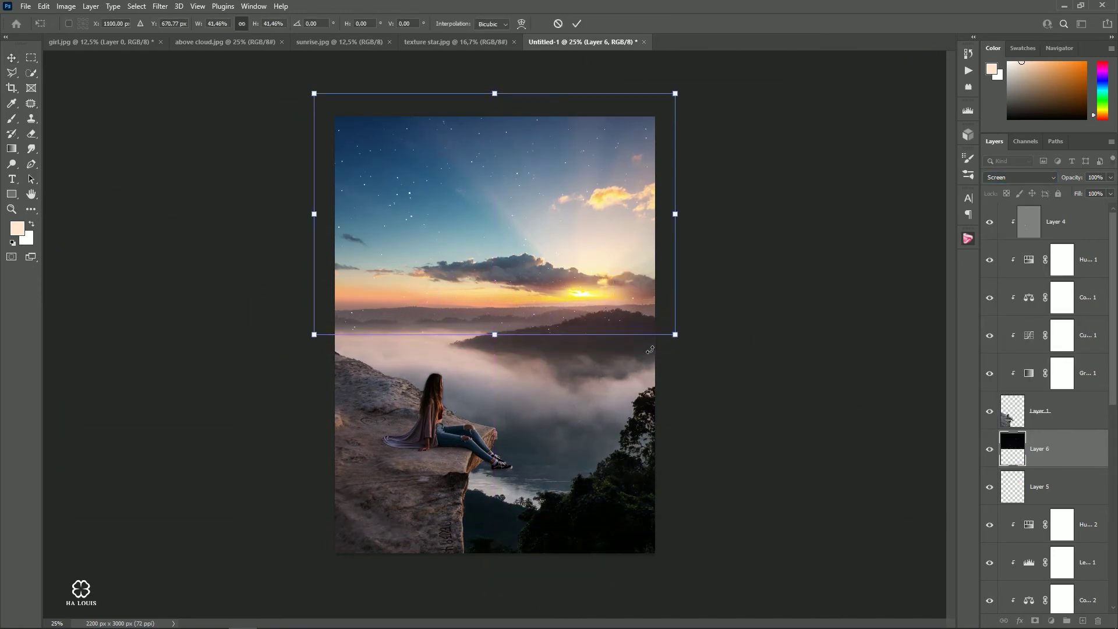
pyautogui.moveTo(672, 330); pyautogui.dragTo(669, 322)
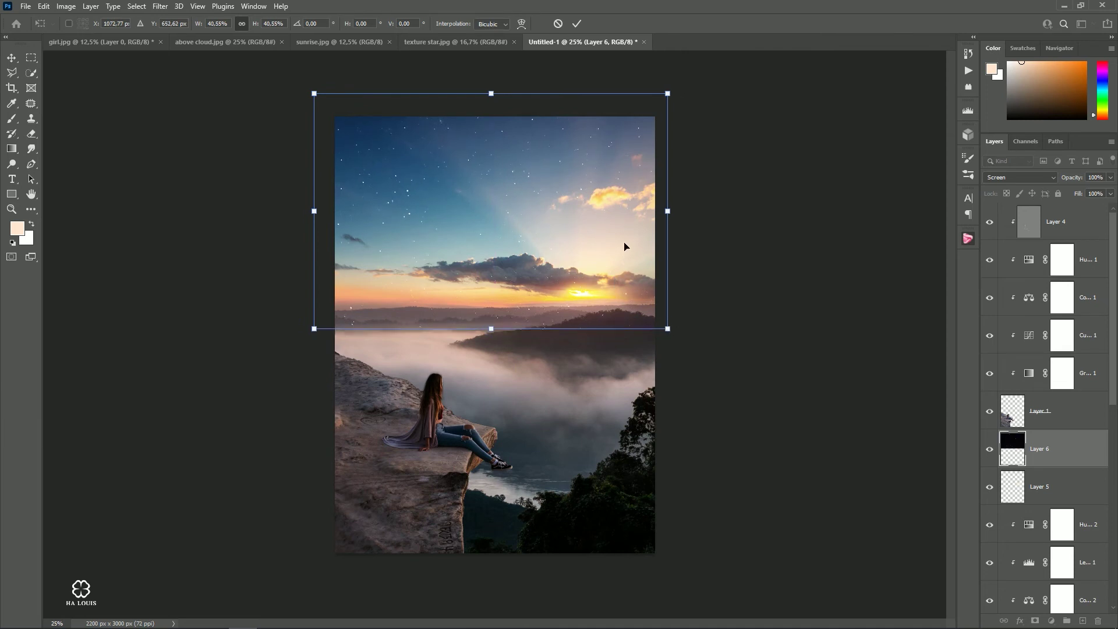
pyautogui.click(577, 23)
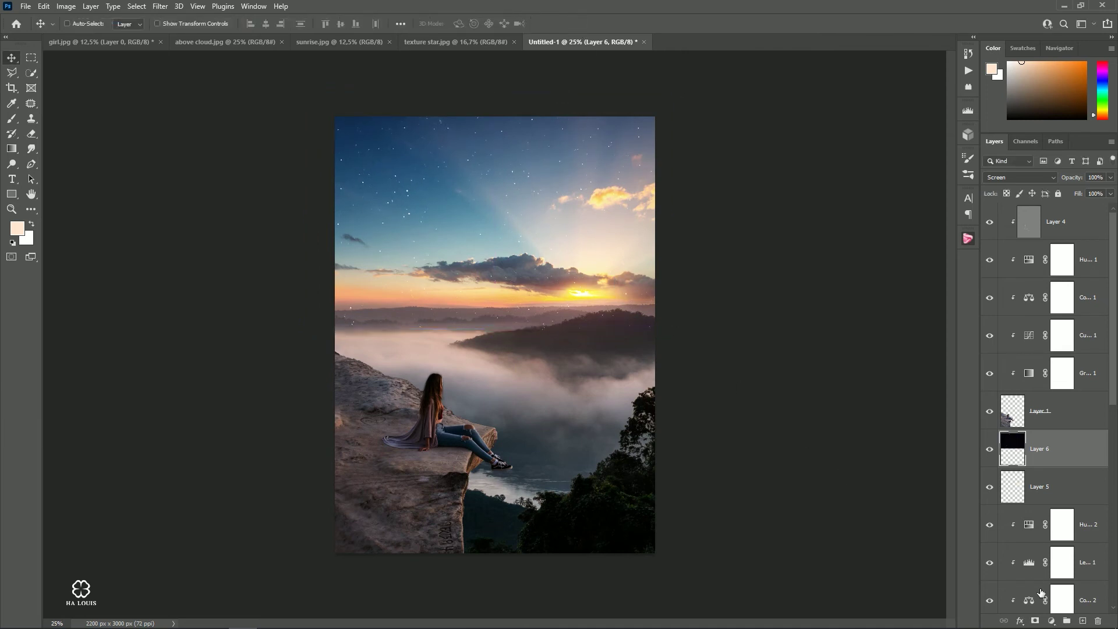
# Step: Add a layer mask and paint black to hide the stars along the horizon
pyautogui.click(1035, 622)
pyautogui.press('b')
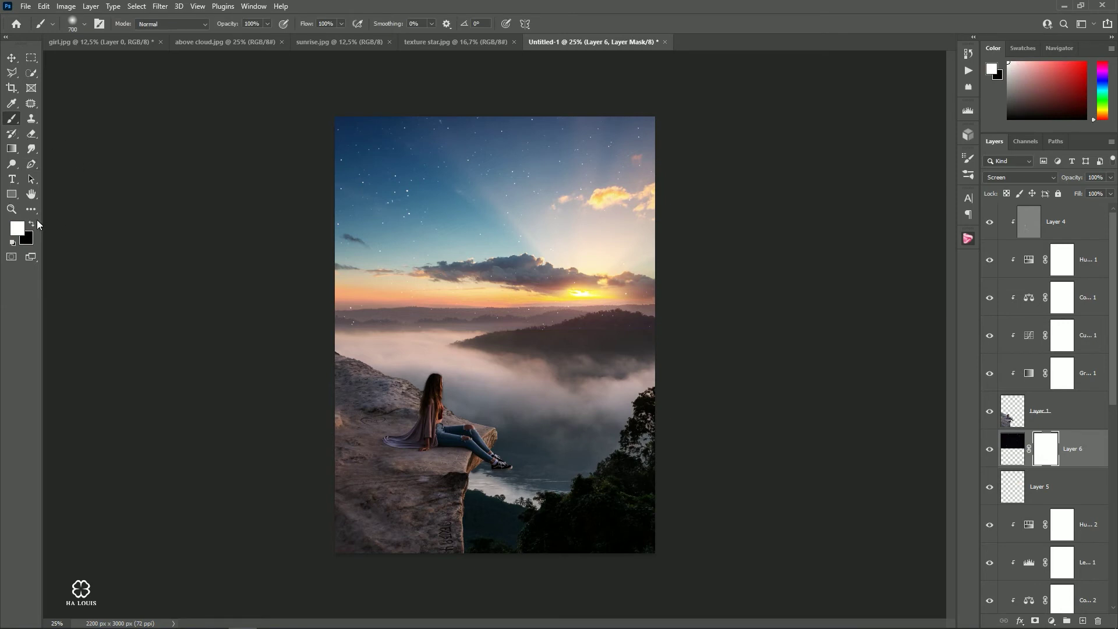
pyautogui.press('d')
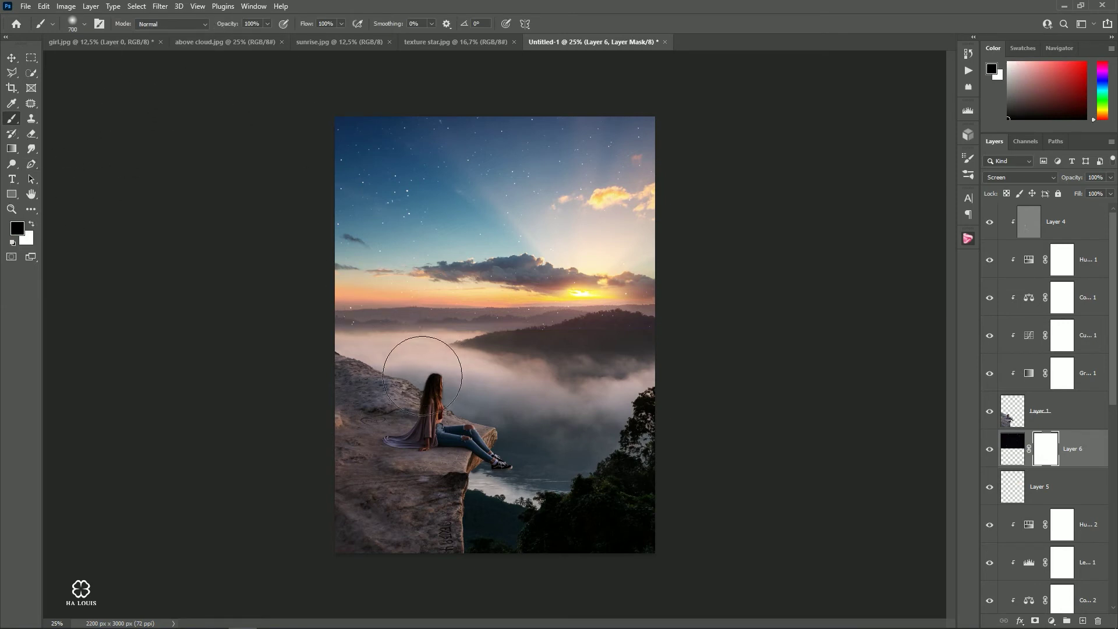
pyautogui.press('[')
pyautogui.press('[')
pyautogui.press('[')
pyautogui.press('[')
pyautogui.moveTo(357, 299); pyautogui.dragTo(711, 320)
# Step: Convert the stars layer to a Smart Object
pyautogui.click(13, 59)
pyautogui.rightClick(1094, 447)
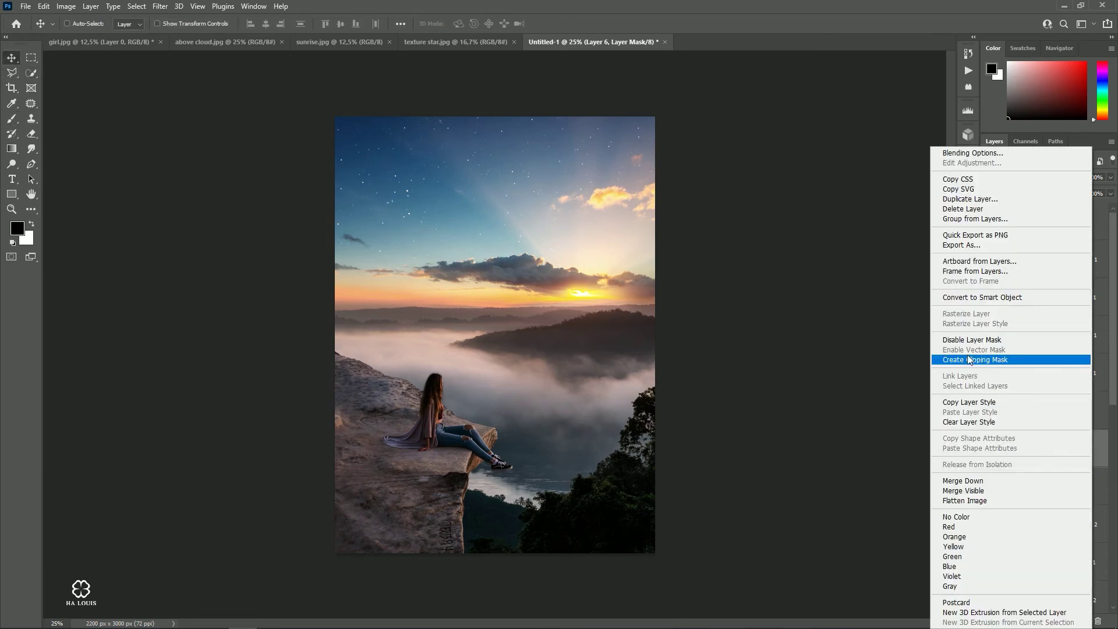
pyautogui.click(958, 298)
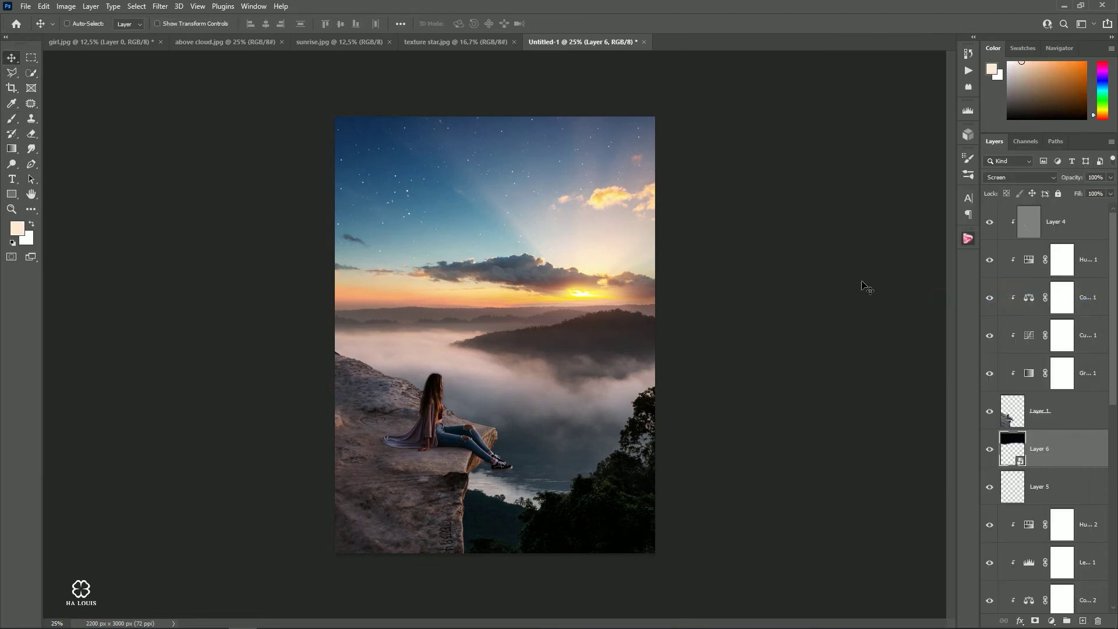
# Step: Apply a Gaussian Blur of about 2.6 radius to the stars
pyautogui.scroll(3, 408, 174)
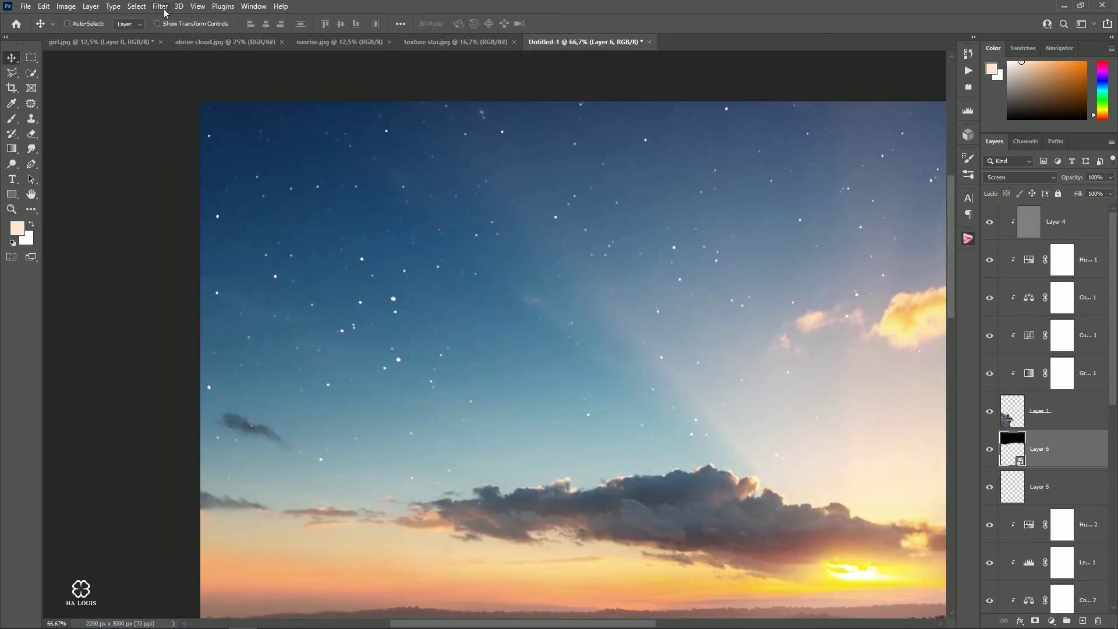
pyautogui.click(161, 7)
pyautogui.moveTo(166, 154)
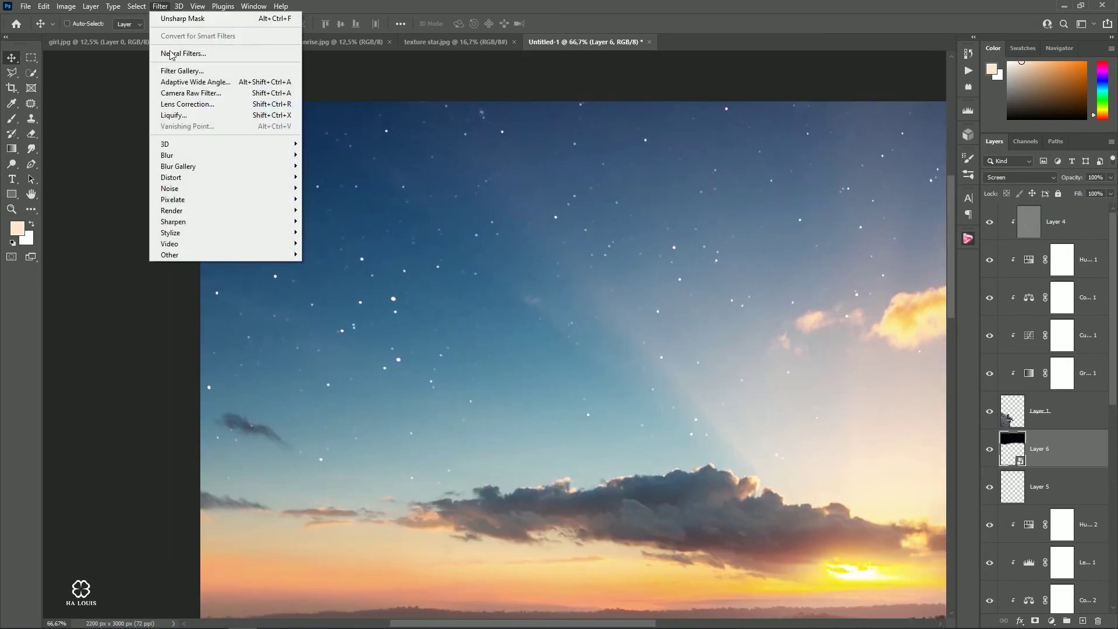
pyautogui.click(331, 200)
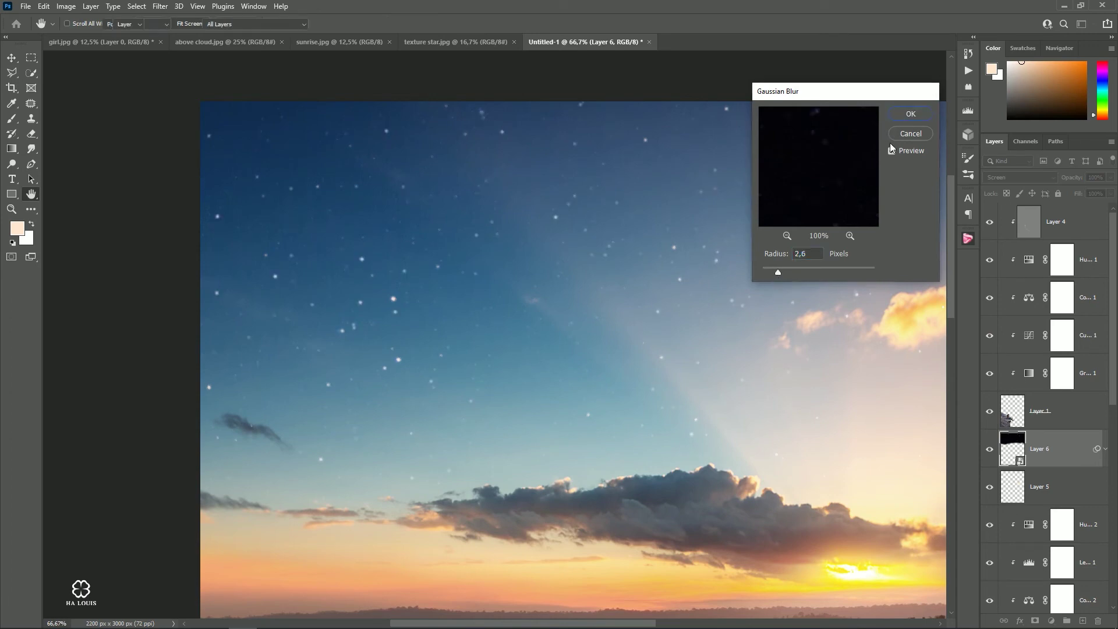
pyautogui.press('Return')
# Step: Fade the Layer 6 stars to about 55% opacity and toggle them to compare
pyautogui.scroll(-1, 780, 343)
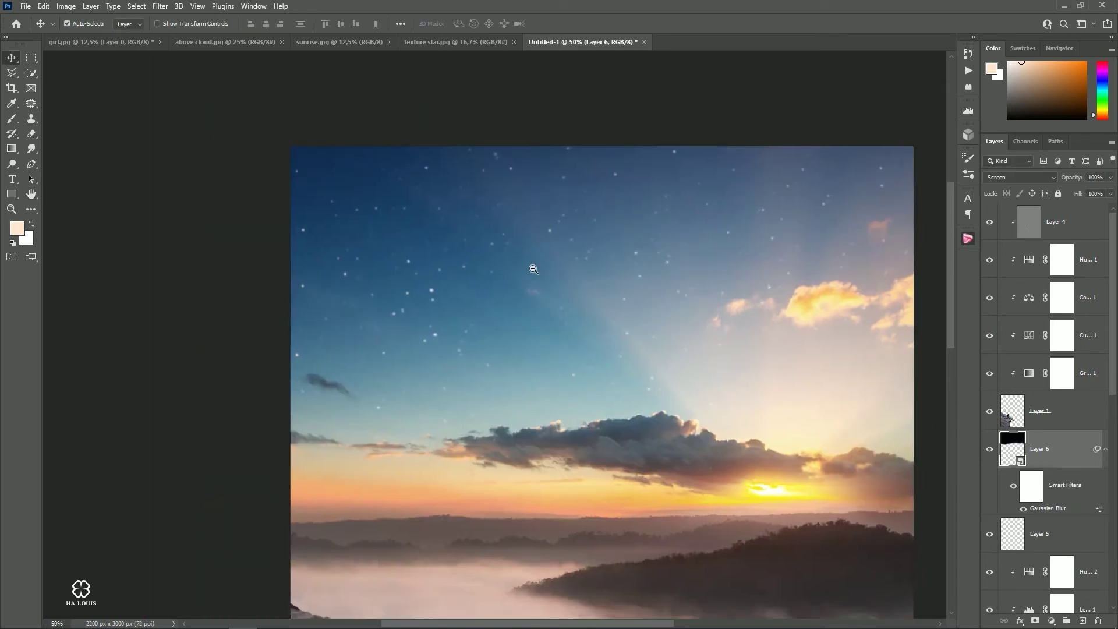
pyautogui.scroll(-2, 640, 332)
pyautogui.scroll(-1, 514, 324)
pyautogui.scroll(1, 514, 324)
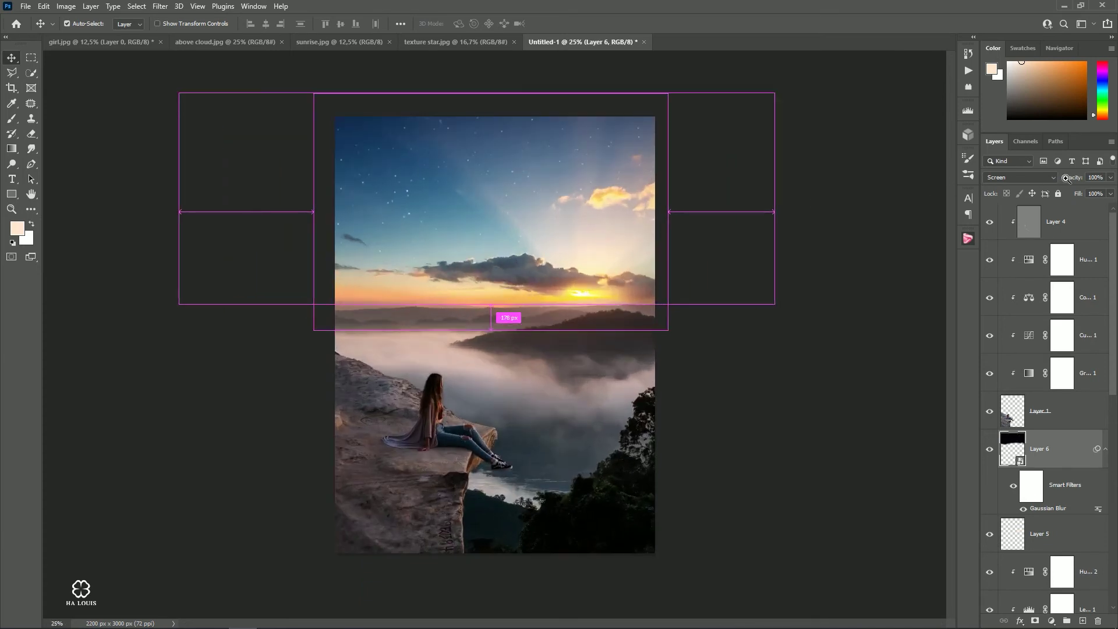
pyautogui.click(1110, 193)
pyautogui.moveTo(1106, 193); pyautogui.dragTo(1088, 202)
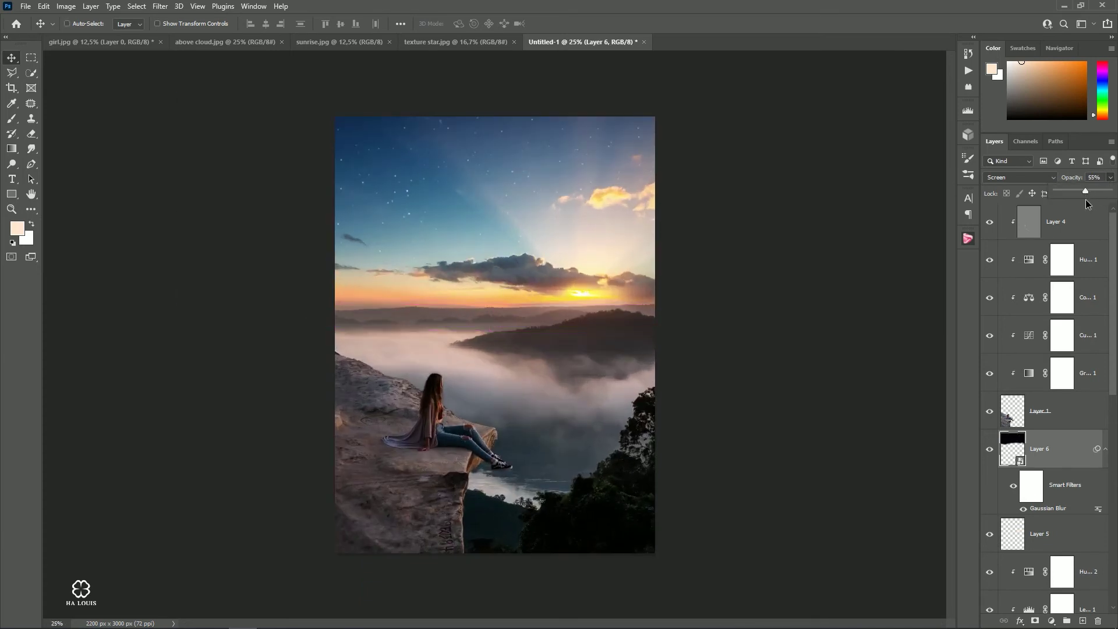
pyautogui.click(991, 456)
# Step: Re-show the stars, add a new empty layer, and set up a white brush
pyautogui.click(992, 453)
pyautogui.click(1083, 621)
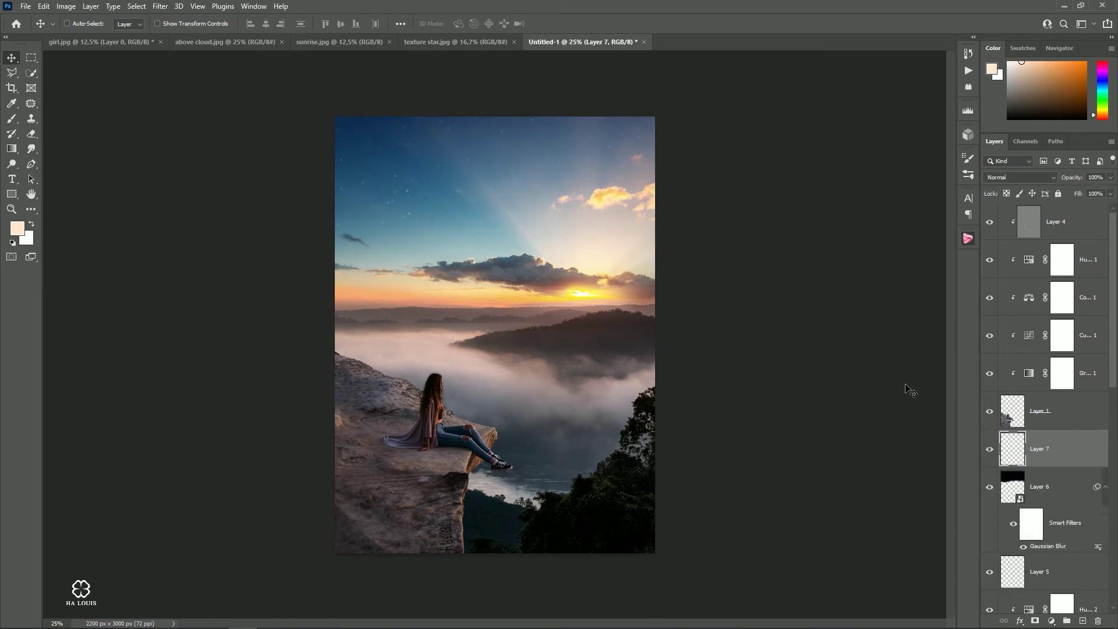
pyautogui.click(12, 119)
pyautogui.click(32, 225)
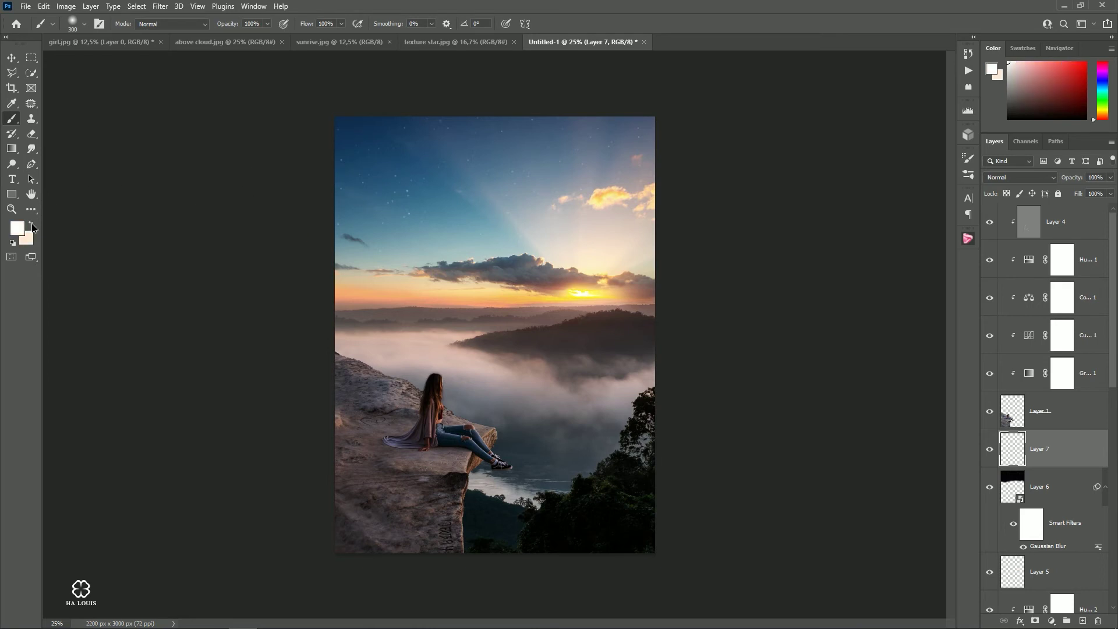
# Step: Choose the Moon 2 brush from the Moons brush folder
pyautogui.rightClick(406, 159)
pyautogui.moveTo(704, 325); pyautogui.dragTo(707, 385)
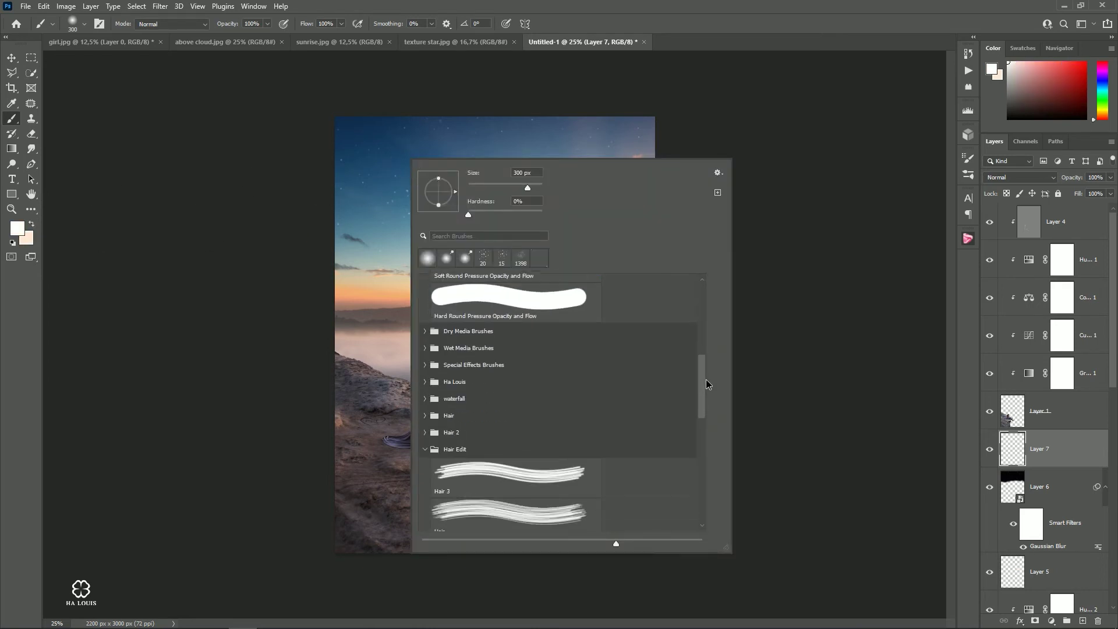
pyautogui.click(424, 449)
pyautogui.click(434, 384)
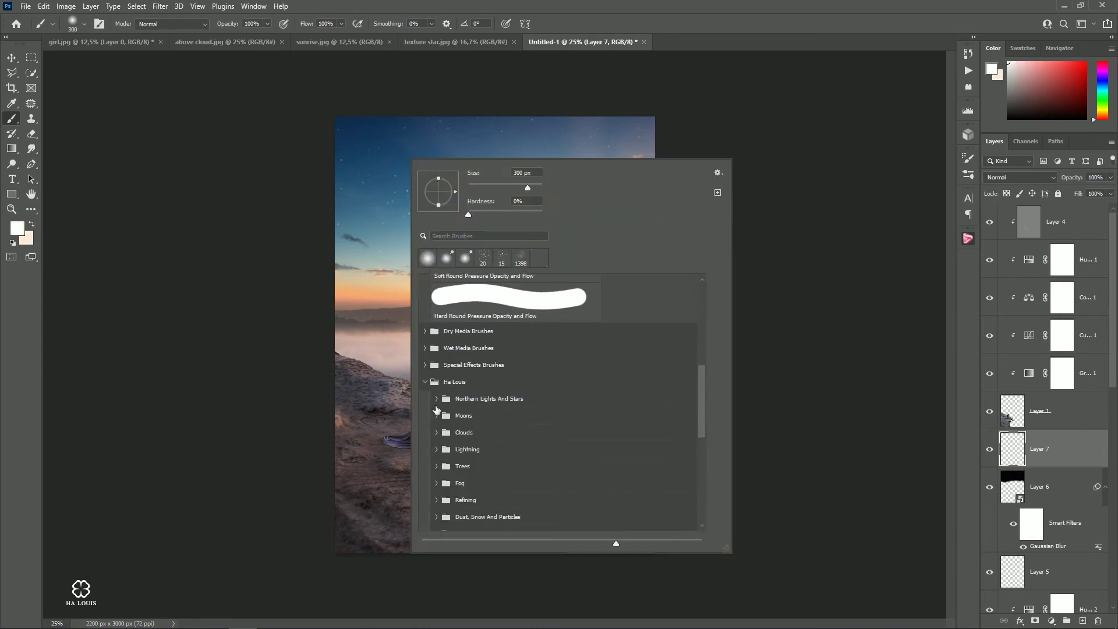
pyautogui.click(470, 415)
pyautogui.scroll(-2, 509, 447)
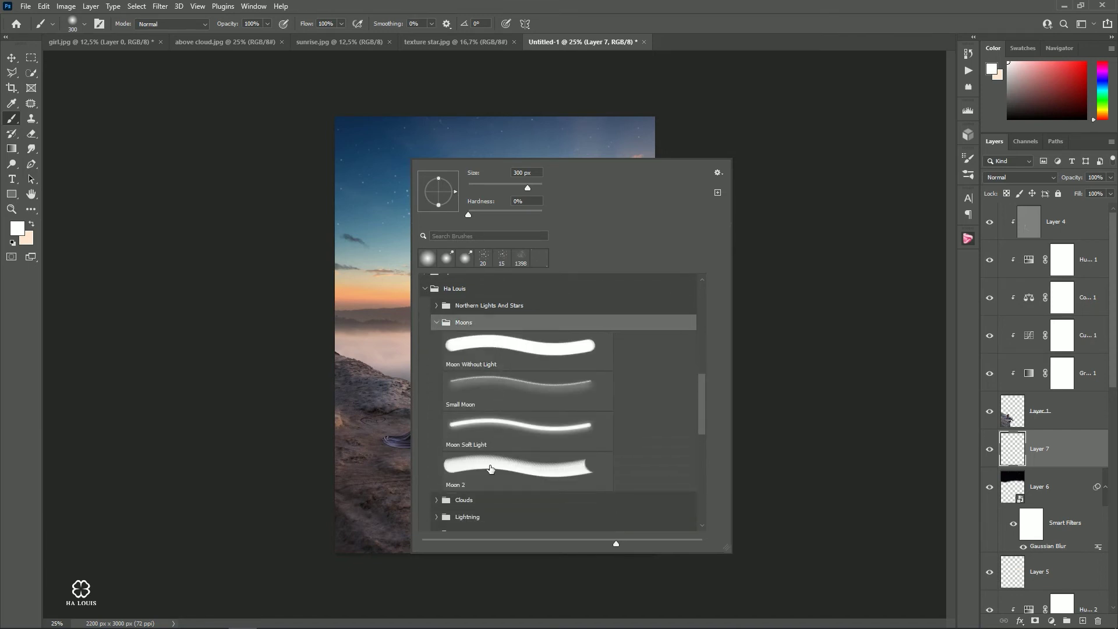
pyautogui.click(518, 466)
pyautogui.click(7, 379)
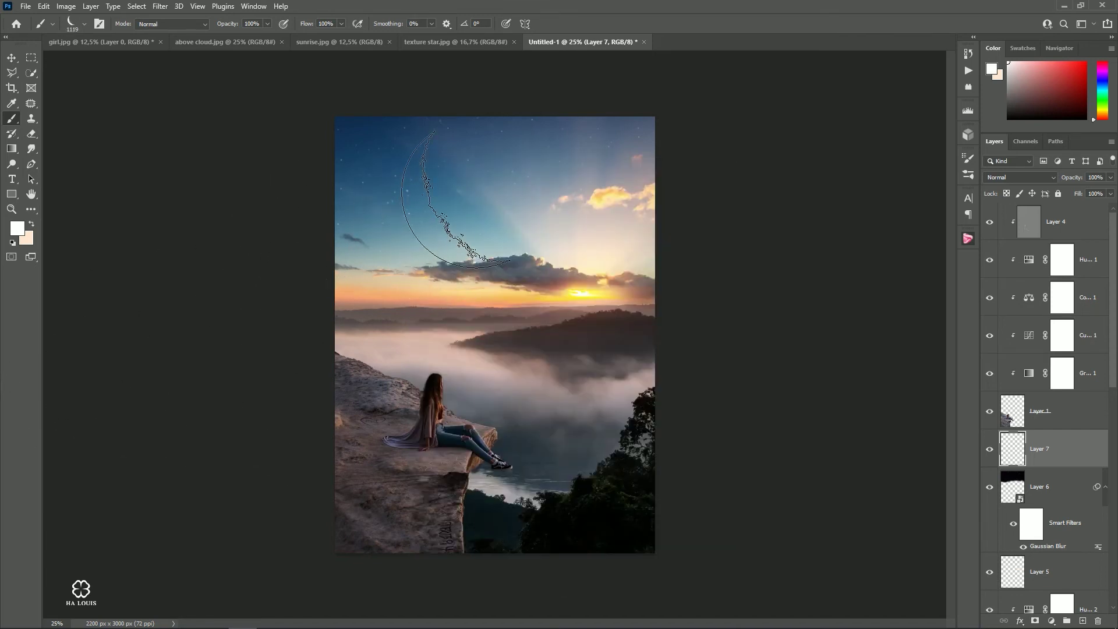
# Step: Shrink the Moon 2 brush below 500 px and stamp a crescent moon in the sky
pyautogui.rightClick(479, 199)
pyautogui.write('500')
pyautogui.press('Return')
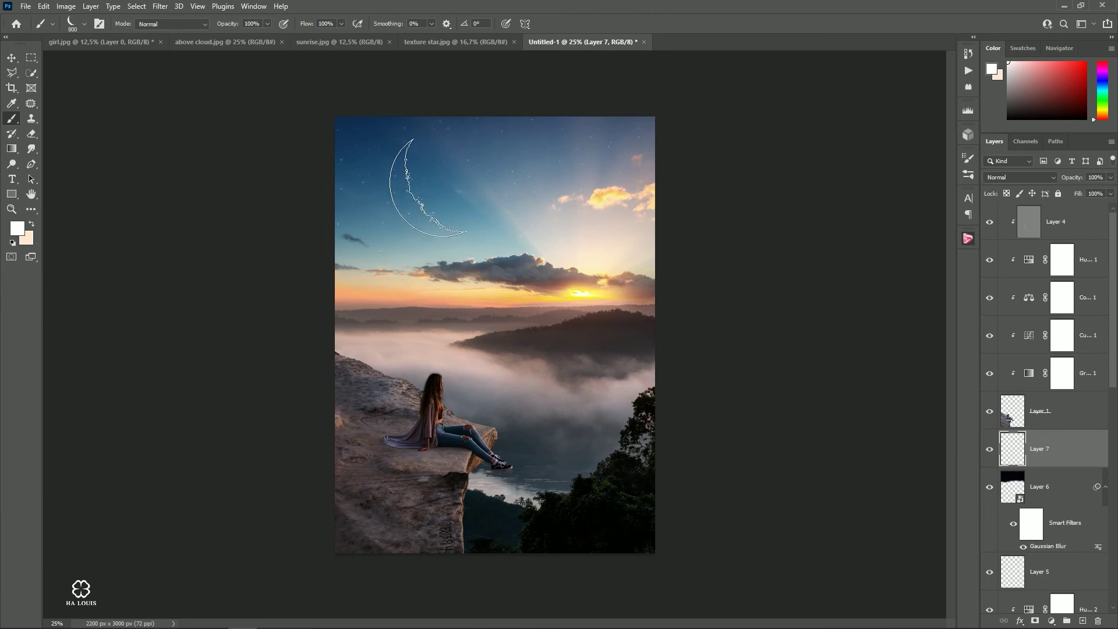
pyautogui.press('[')
pyautogui.press('[')
pyautogui.press('[')
pyautogui.click(11, 57)
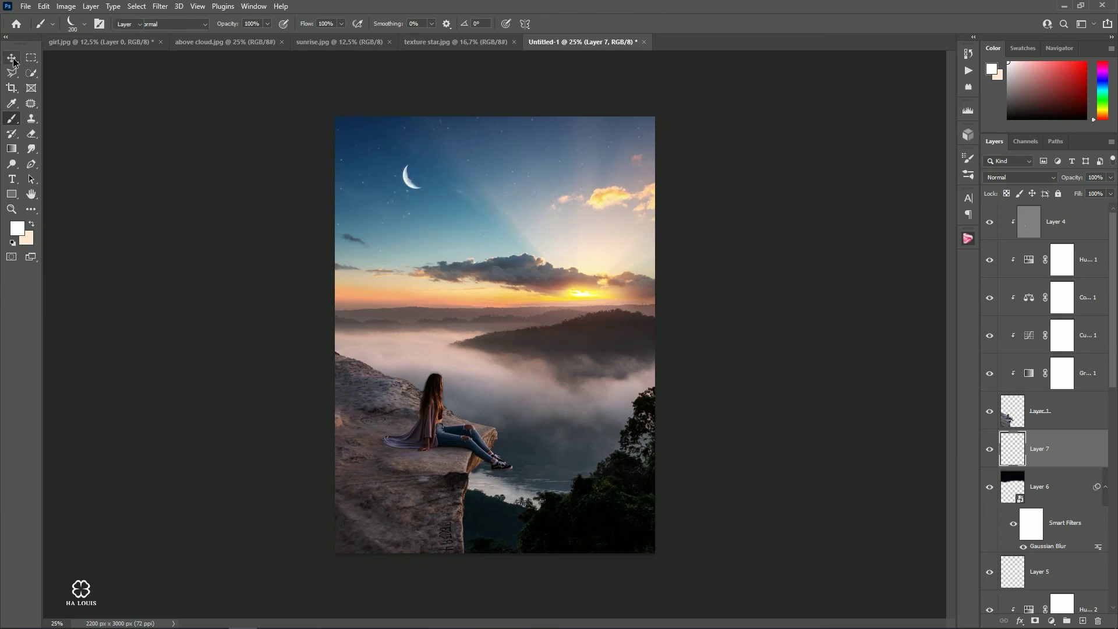
pyautogui.keyDown('ctrl'); pyautogui.click(390, 152); pyautogui.keyUp('ctrl')
# Step: Tilt the moon slightly with Free Transform and move it higher
pyautogui.hotkey('ctrl', 't')
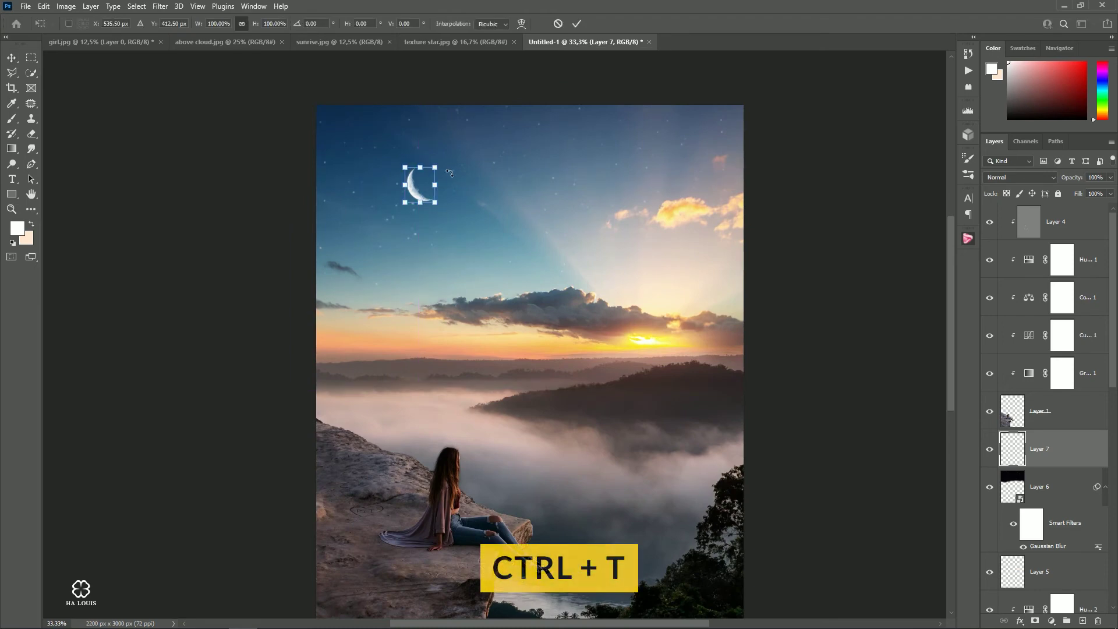
pyautogui.moveTo(437, 163)
pyautogui.mouseDown()
pyautogui.moveTo(425, 155)
pyautogui.moveTo(378, 174)
pyautogui.moveTo(417, 199)
pyautogui.moveTo(417, 190)
pyautogui.mouseUp()
pyautogui.scroll(1, 417, 192)
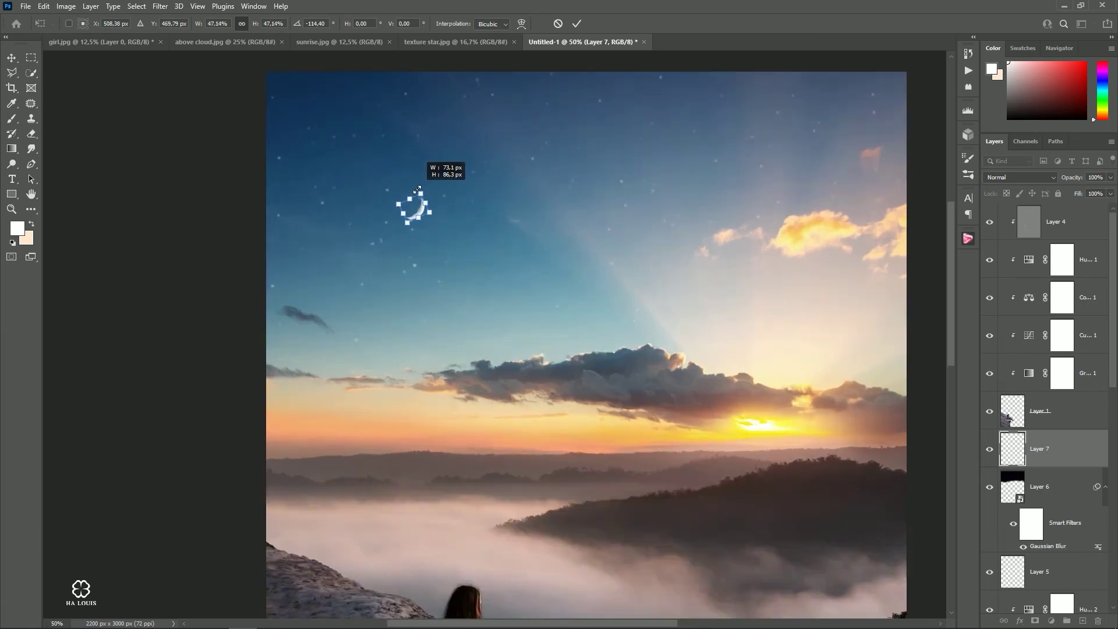
pyautogui.click(576, 24)
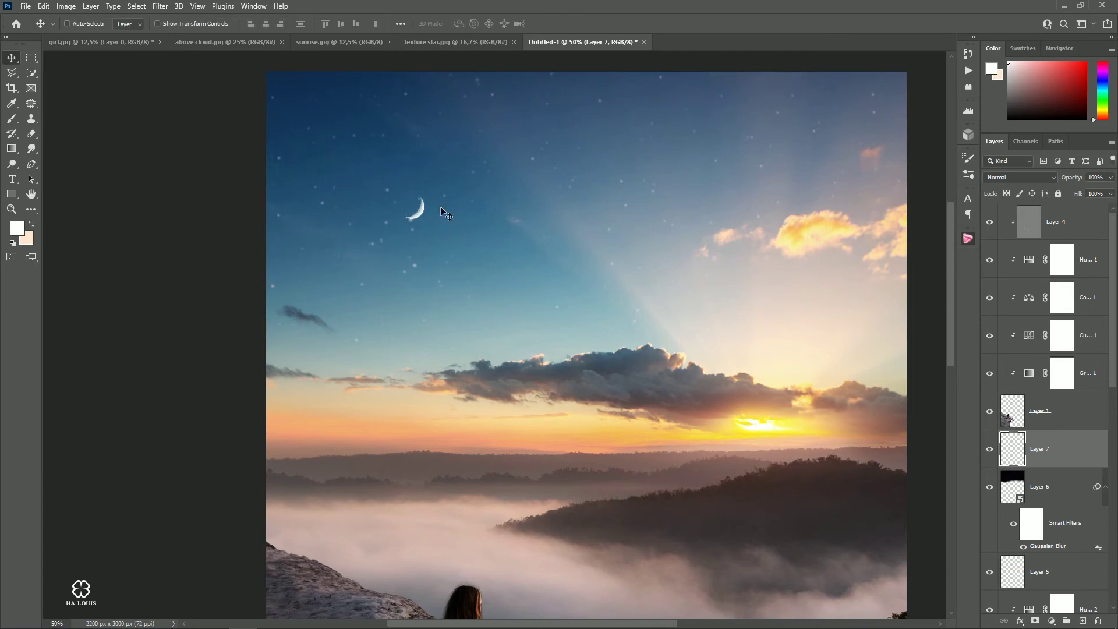
pyautogui.moveTo(444, 207)
pyautogui.mouseDown()
pyautogui.moveTo(441, 152)
pyautogui.moveTo(438, 191)
pyautogui.moveTo(444, 157)
pyautogui.moveTo(441, 170)
pyautogui.mouseUp()
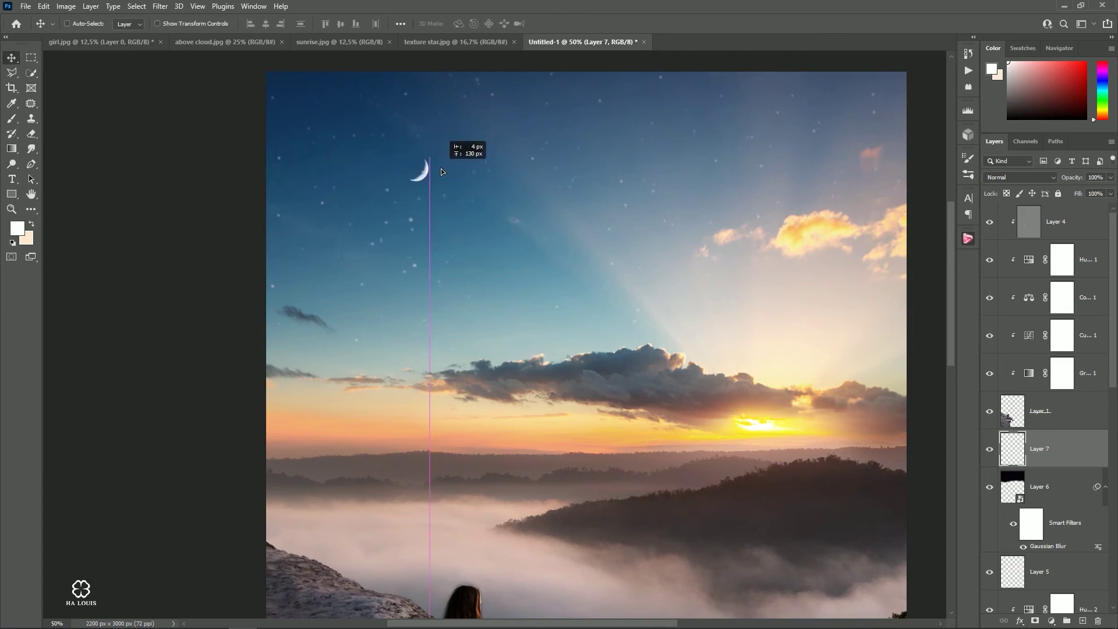
# Step: Check the whole composite and nudge the moon further up and left
pyautogui.hotkey('ctrl', '-')
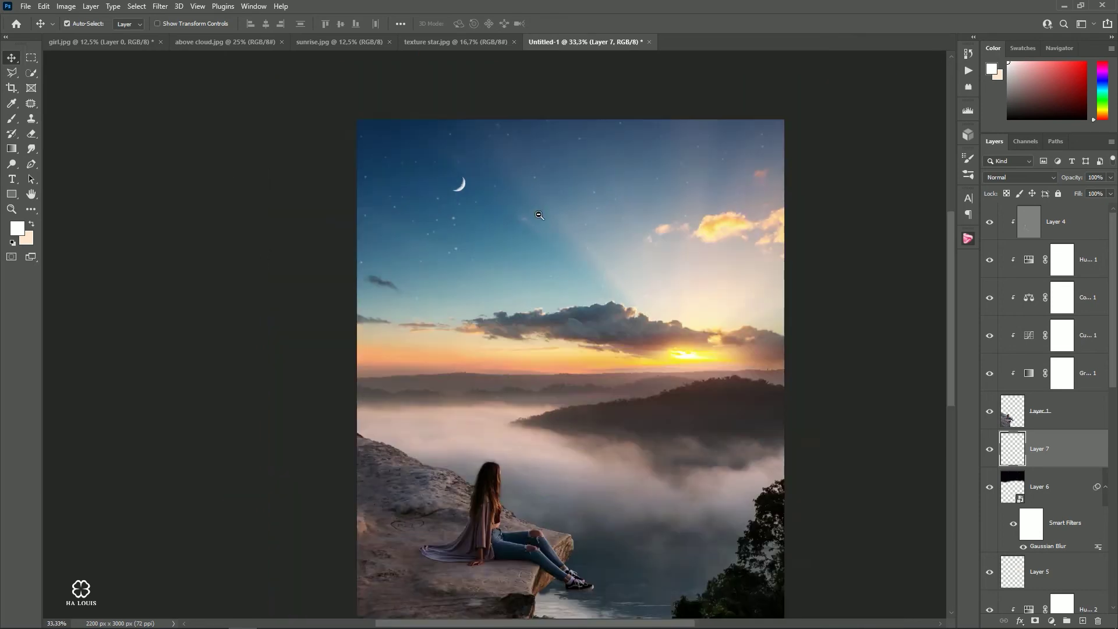
pyautogui.hotkey('ctrl', '-')
pyautogui.hotkey('ctrl', '-')
pyautogui.hotkey('ctrl', '-')
pyautogui.click(531, 251)
pyautogui.moveTo(427, 158); pyautogui.dragTo(416, 152)
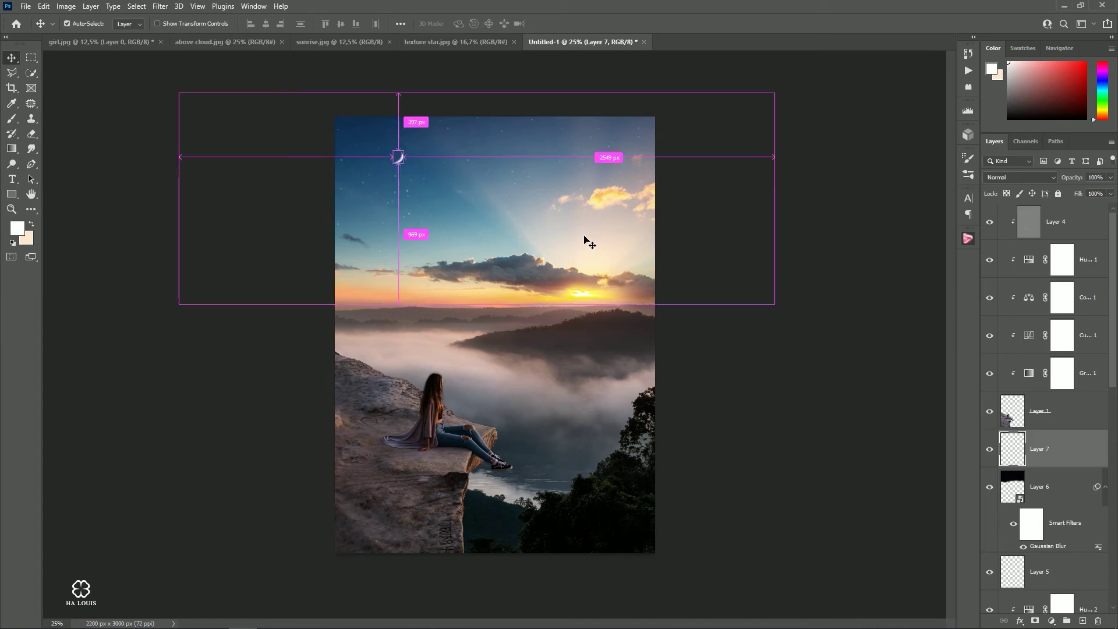
pyautogui.scroll(-2, 582, 245)
pyautogui.scroll(1, 546, 295)
pyautogui.scroll(1, 546, 296)
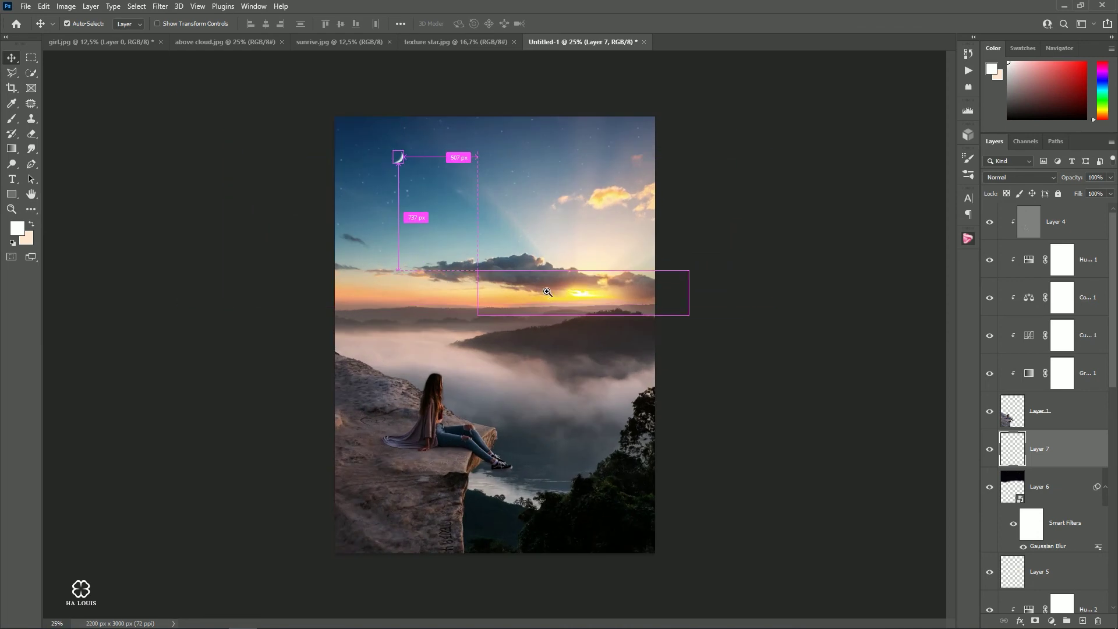
pyautogui.scroll(-1, 547, 298)
pyautogui.scroll(1, 551, 301)
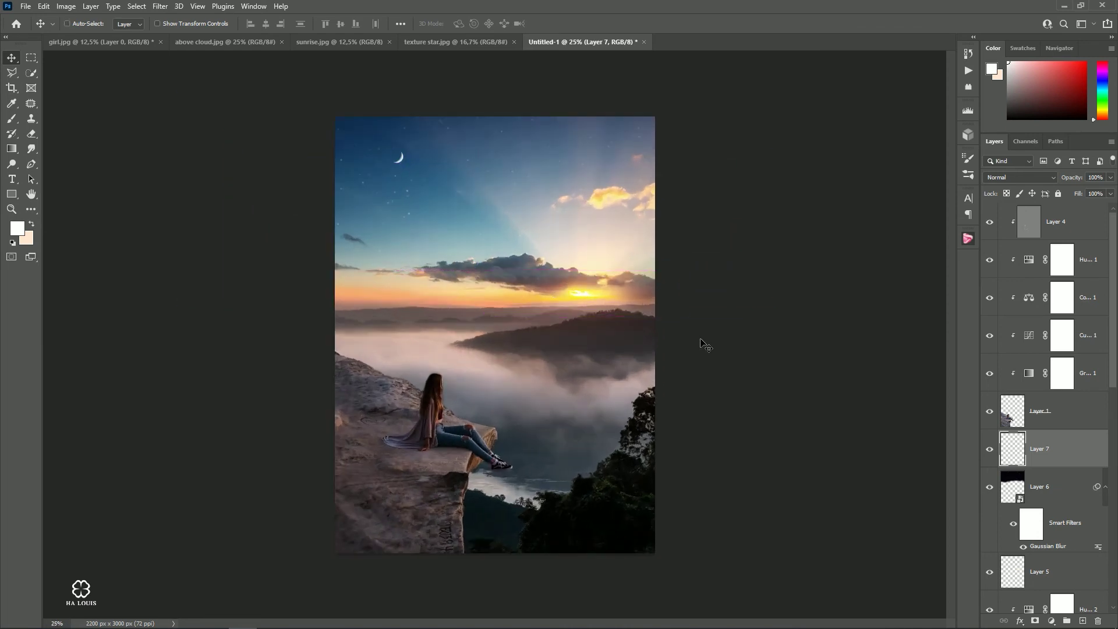
# Step: Add a Curves adjustment above Layer 4 lifting Blue and Red shadow output to 16
pyautogui.click(1042, 234)
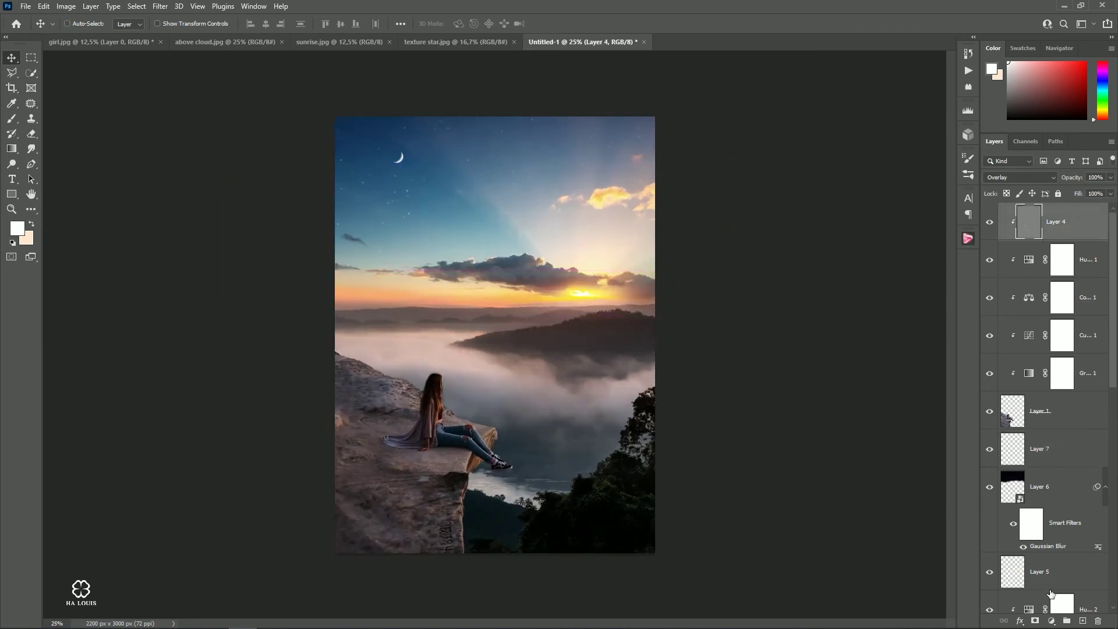
pyautogui.click(1051, 622)
pyautogui.click(1036, 475)
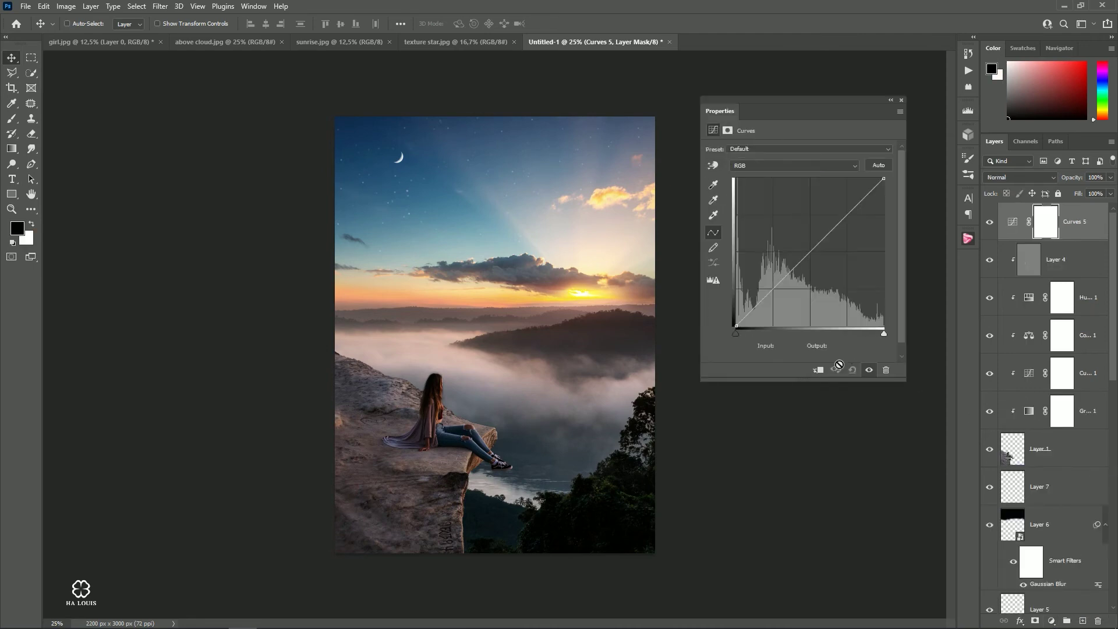
pyautogui.click(756, 166)
pyautogui.click(756, 193)
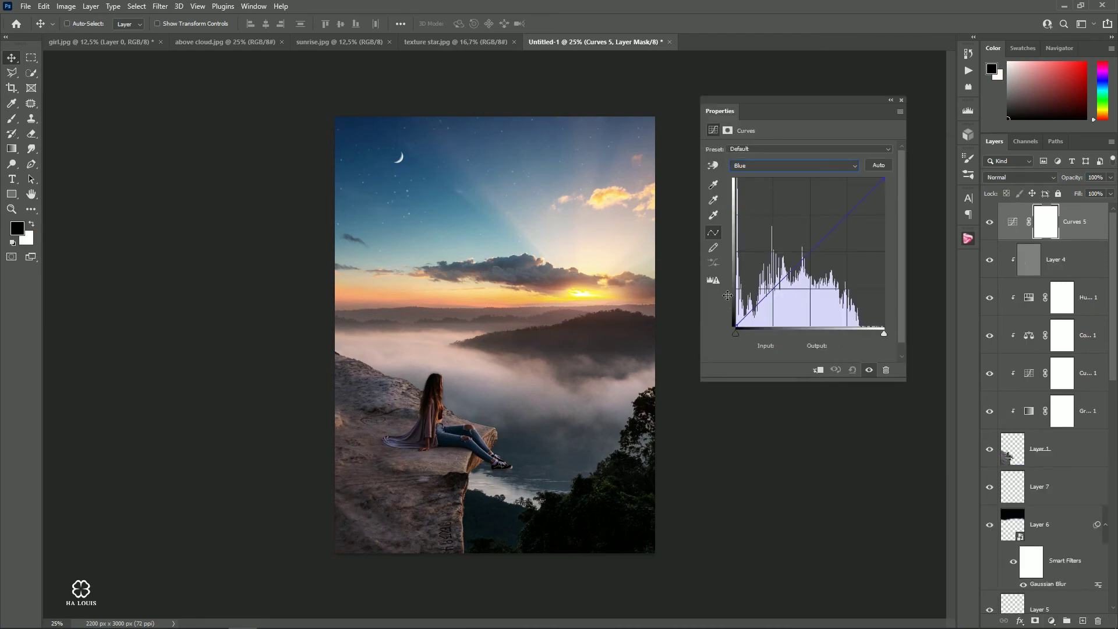
pyautogui.moveTo(735, 323); pyautogui.dragTo(735, 317)
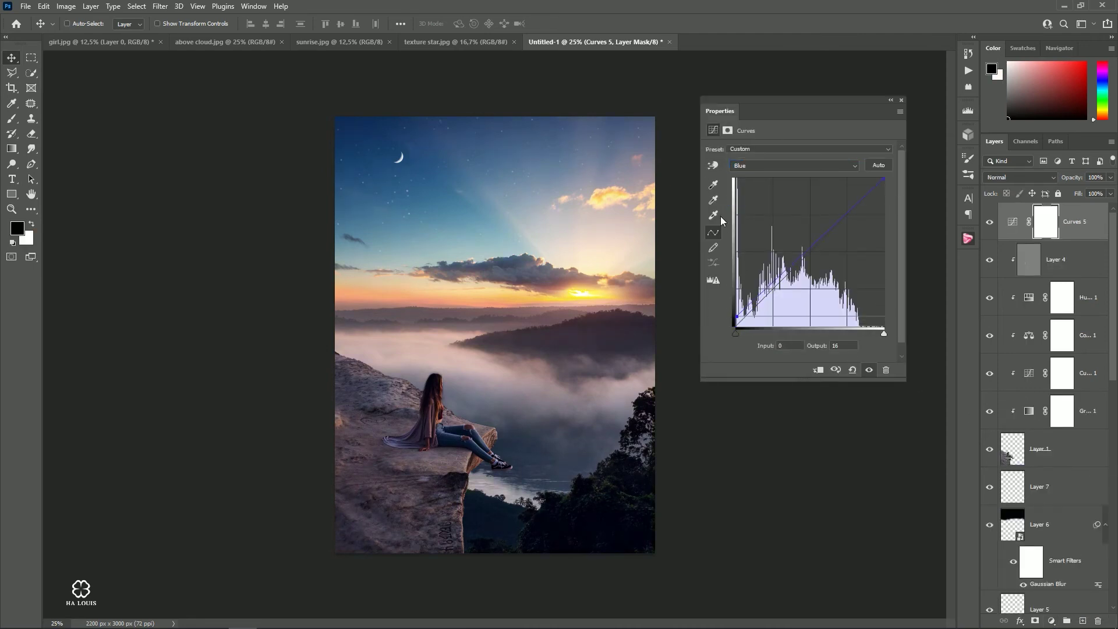
pyautogui.click(755, 166)
pyautogui.click(757, 181)
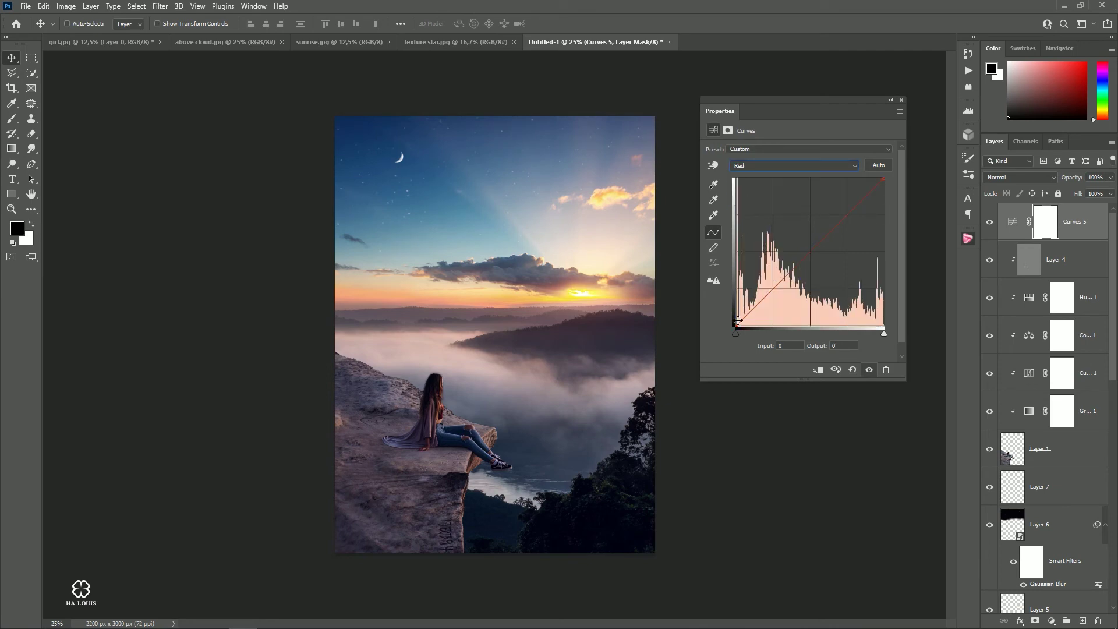
pyautogui.moveTo(732, 322); pyautogui.dragTo(726, 314)
pyautogui.click(902, 101)
# Step: Lower the Curves layer opacity to about 80%
pyautogui.click(1110, 177)
pyautogui.moveTo(1110, 191); pyautogui.dragTo(1099, 193)
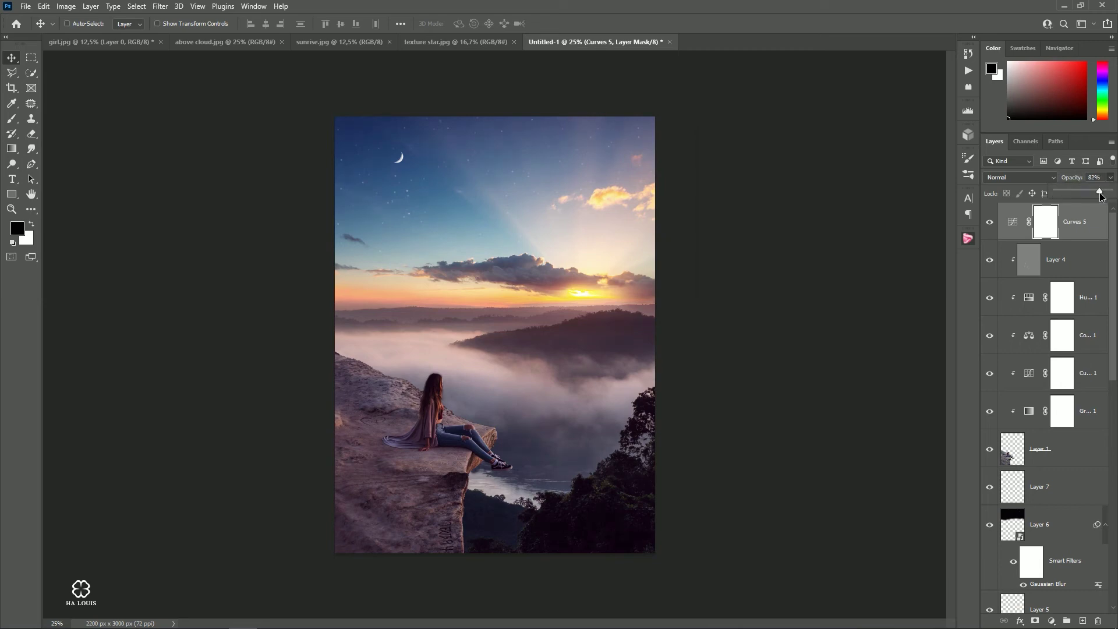
pyautogui.click(998, 233)
pyautogui.click(1075, 258)
pyautogui.click(1001, 220)
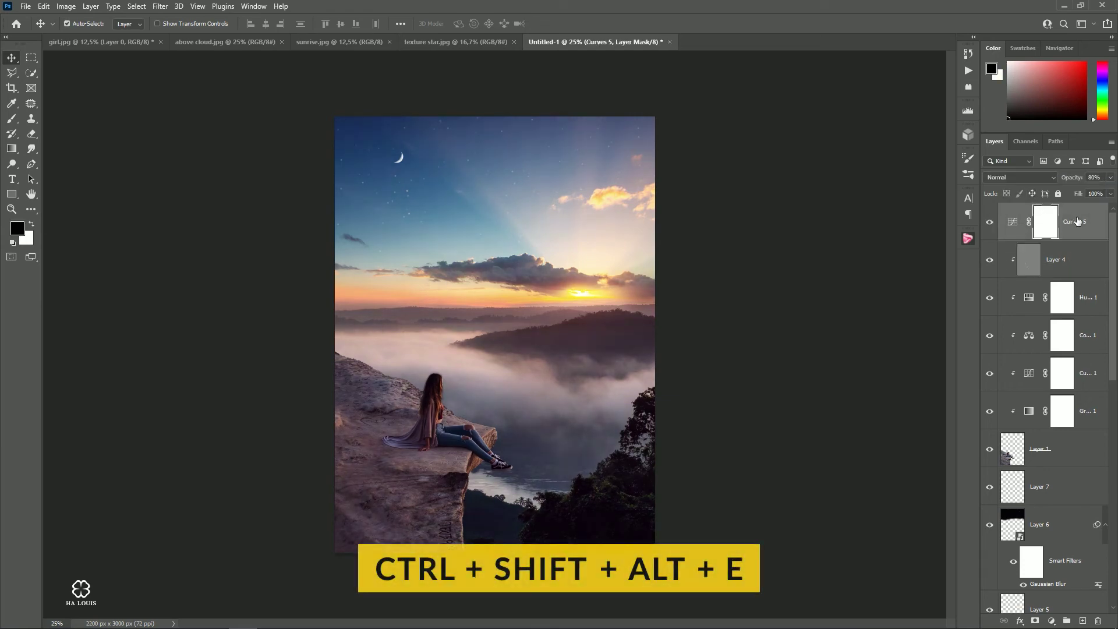
# Step: Stamp all visible layers into a merged top layer and open Camera Raw on it
pyautogui.hotkey('ctrl', 'shift', 'alt', 'e')
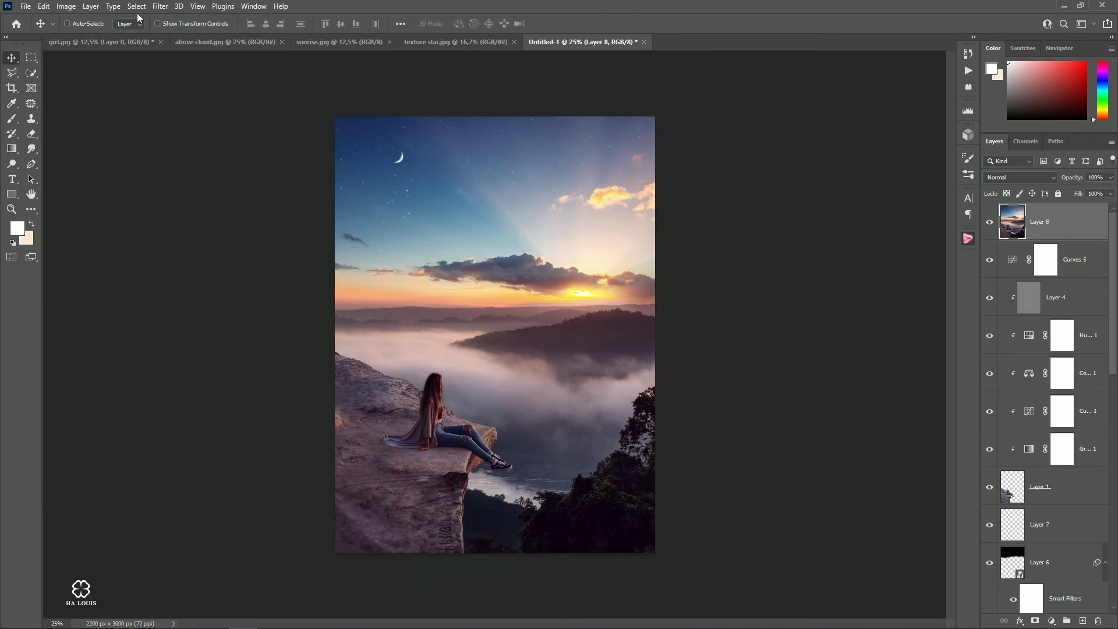
pyautogui.click(159, 5)
pyautogui.click(180, 95)
pyautogui.hotkey('ctrl', '-')
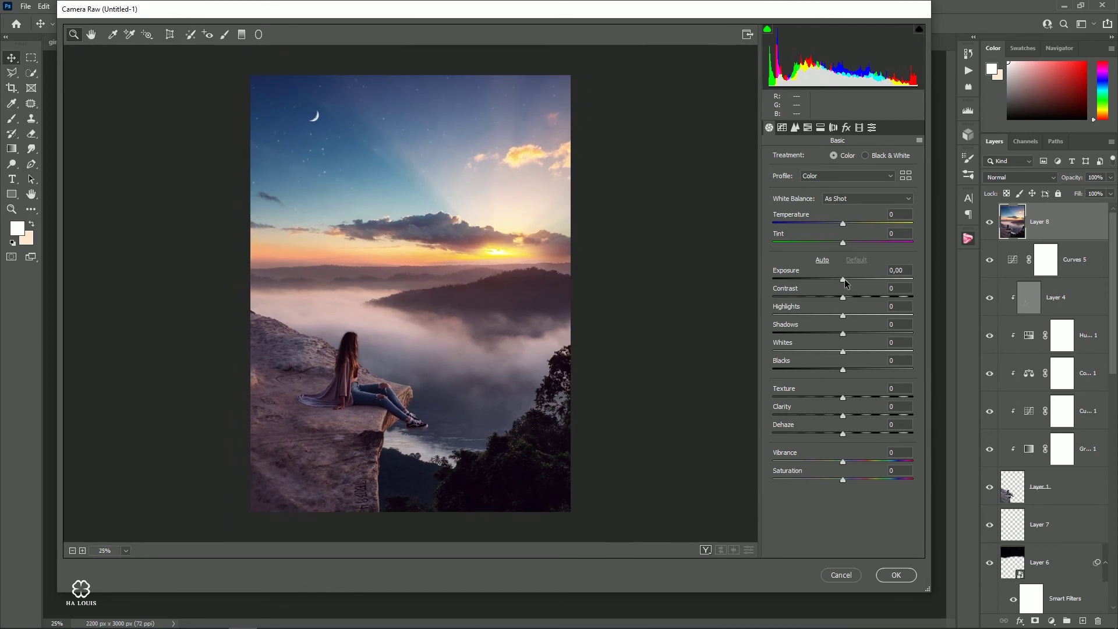
# Step: Raise exposure slightly; set Contrast +32, Highlights -18, Whites +8, Clarity +3, Dehaze +12
pyautogui.moveTo(844, 279); pyautogui.dragTo(848, 274)
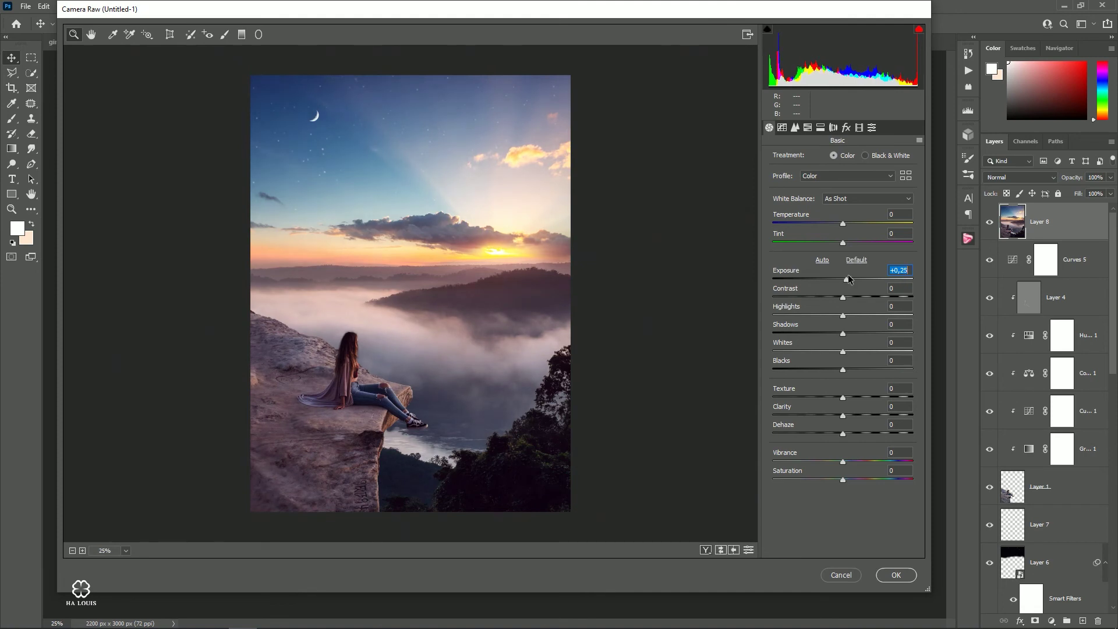
pyautogui.moveTo(843, 296); pyautogui.dragTo(865, 291)
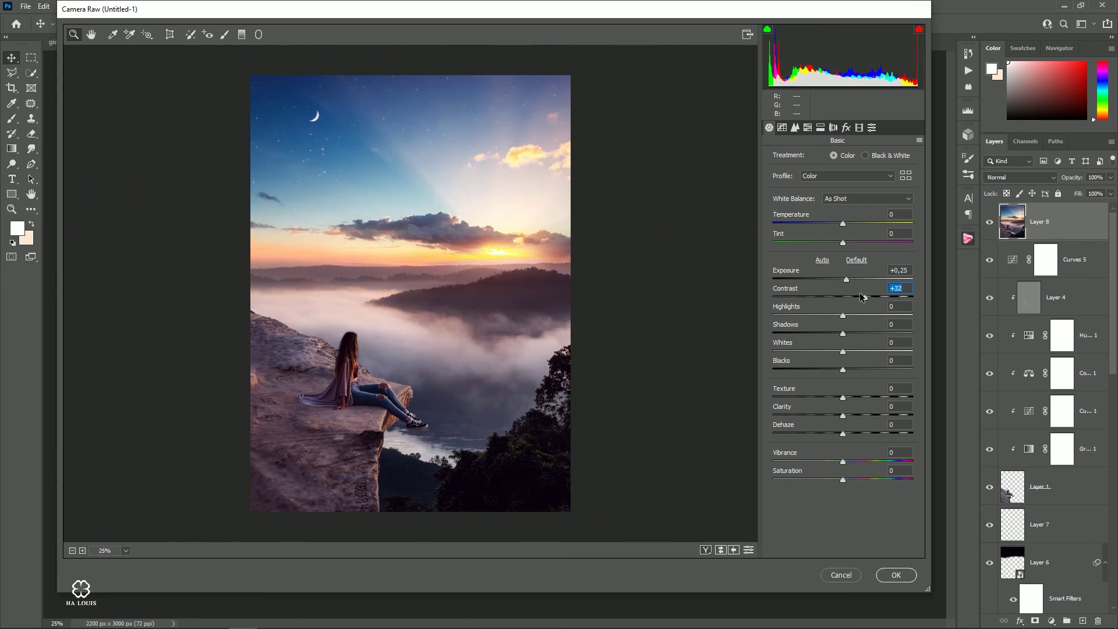
pyautogui.moveTo(842, 317)
pyautogui.mouseDown()
pyautogui.moveTo(829, 324)
pyautogui.moveTo(868, 330)
pyautogui.mouseUp()
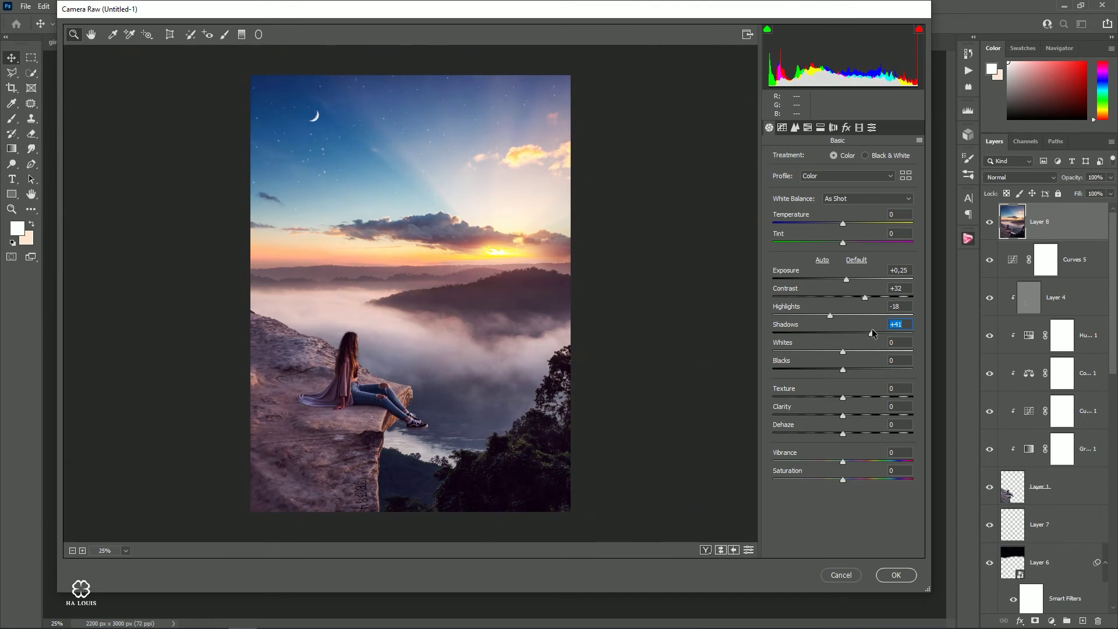
pyautogui.moveTo(843, 351)
pyautogui.mouseDown()
pyautogui.moveTo(849, 358)
pyautogui.moveTo(826, 373)
pyautogui.mouseUp()
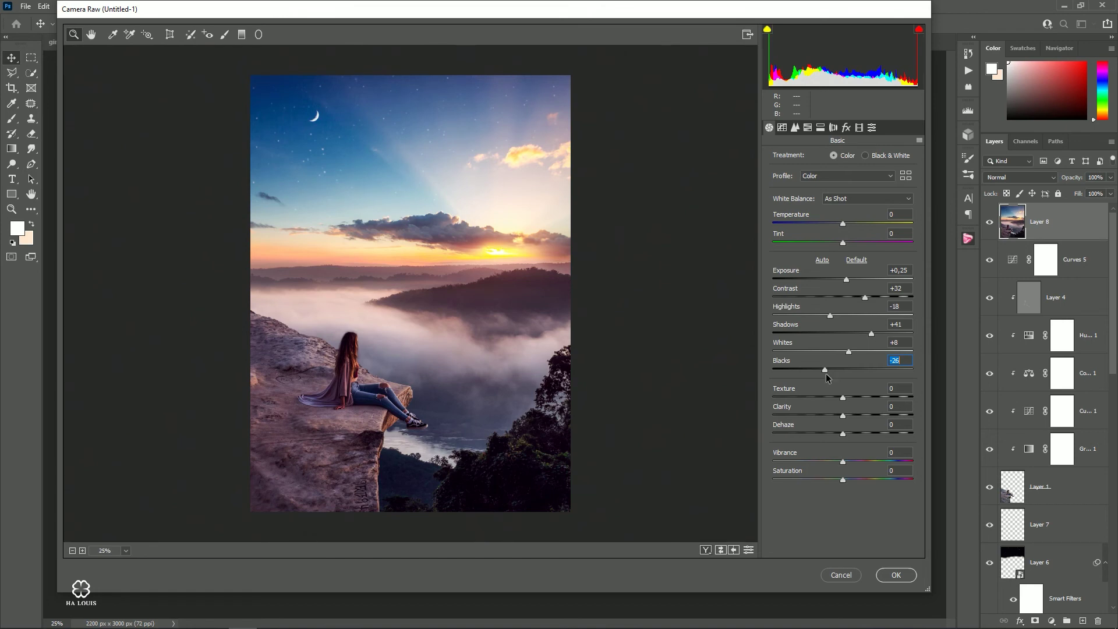
pyautogui.moveTo(842, 414); pyautogui.dragTo(847, 413)
pyautogui.moveTo(850, 431); pyautogui.dragTo(850, 433)
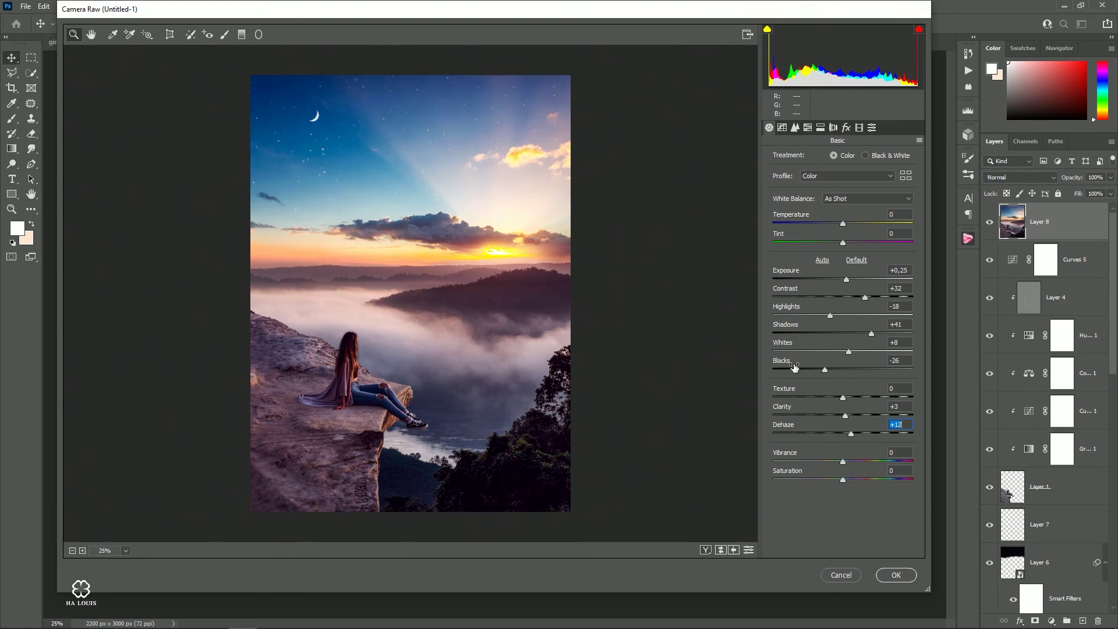
# Step: In Calibration, set Blue Hue -63, Green Hue -74, Green Saturation +21, Red Hue +4
pyautogui.click(859, 128)
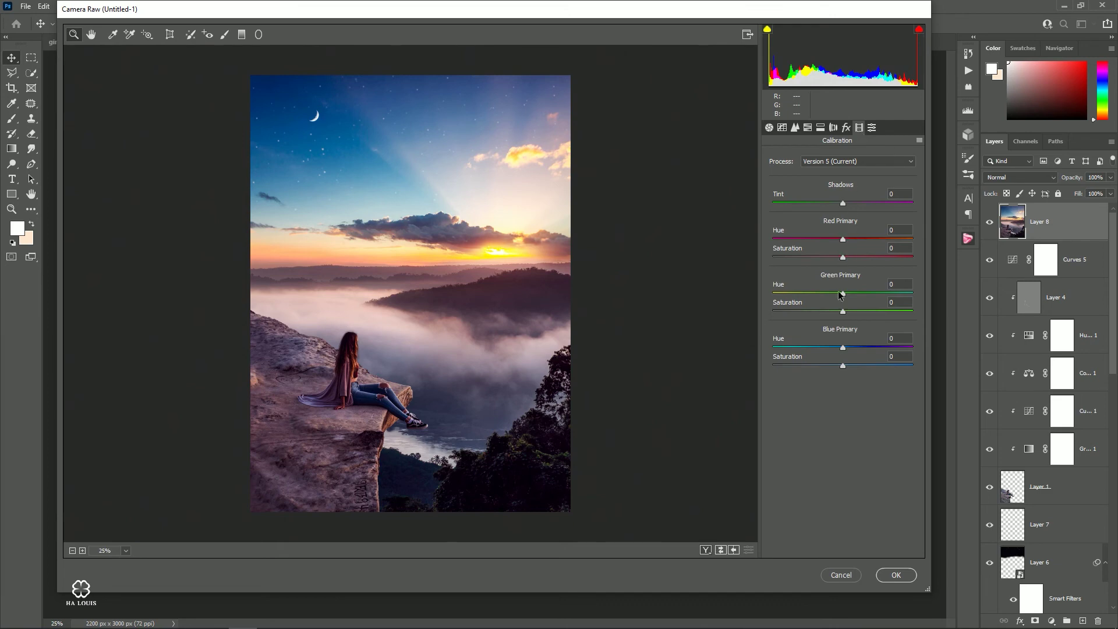
pyautogui.moveTo(843, 348)
pyautogui.mouseDown()
pyautogui.moveTo(799, 347)
pyautogui.moveTo(821, 365)
pyautogui.mouseUp()
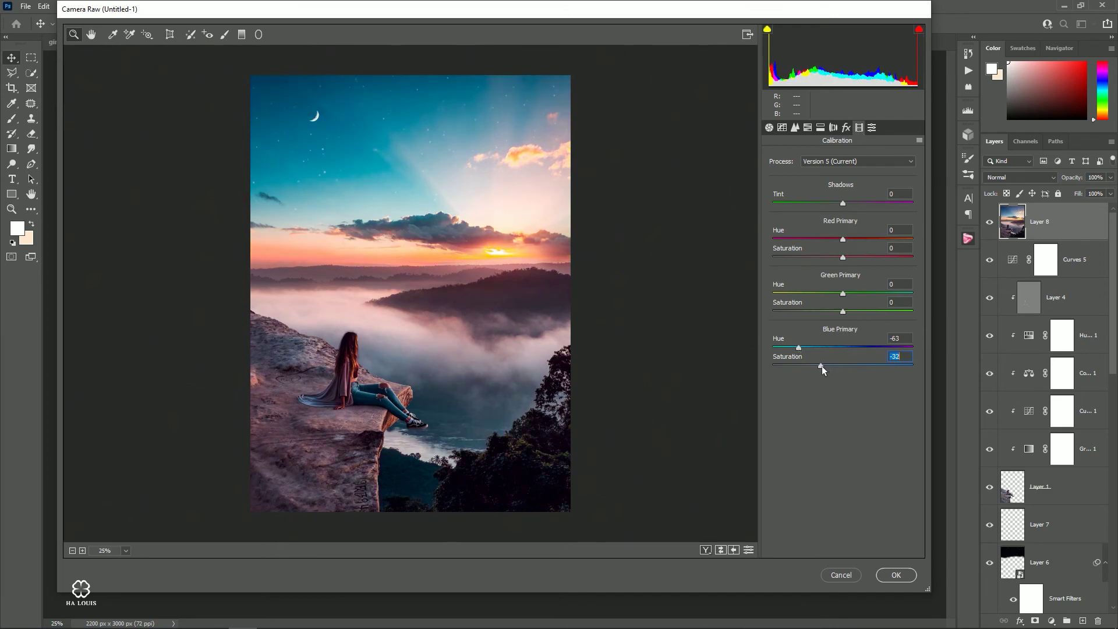
pyautogui.moveTo(843, 293); pyautogui.dragTo(792, 293)
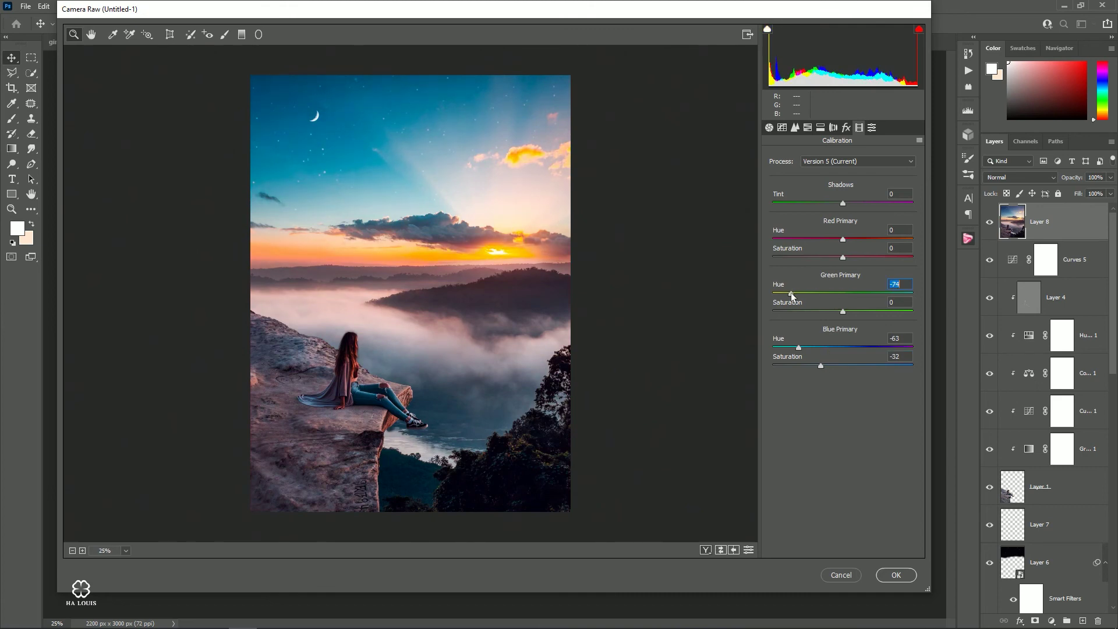
pyautogui.moveTo(842, 309); pyautogui.dragTo(851, 309)
pyautogui.moveTo(842, 240); pyautogui.dragTo(834, 263)
# Step: Set the parametric tone curve to Lights +7 and Darks +15
pyautogui.click(781, 128)
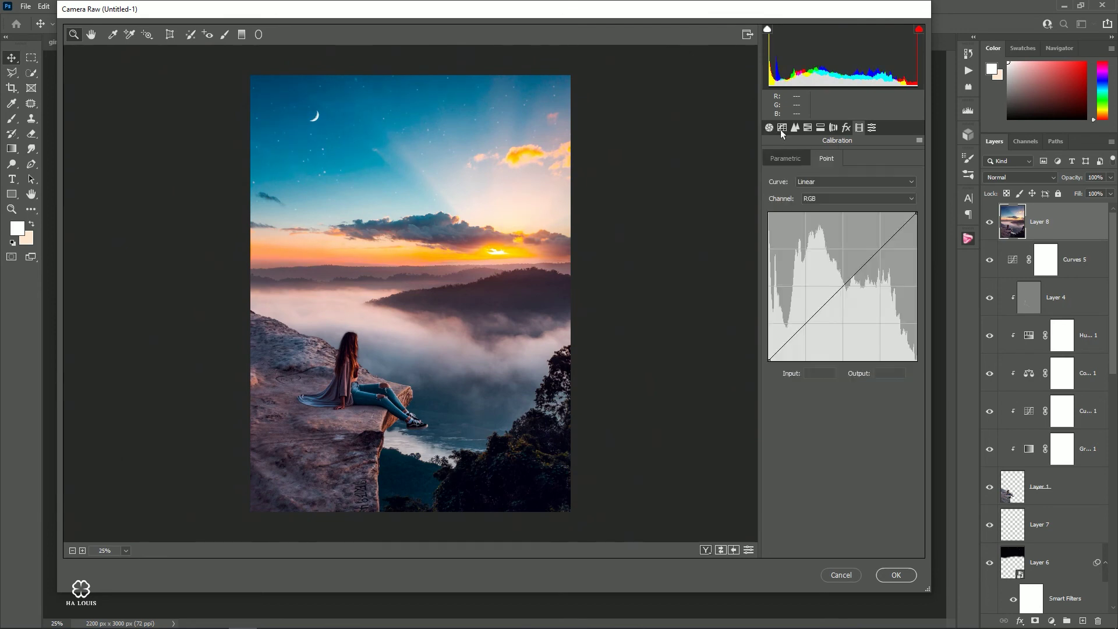
pyautogui.click(790, 158)
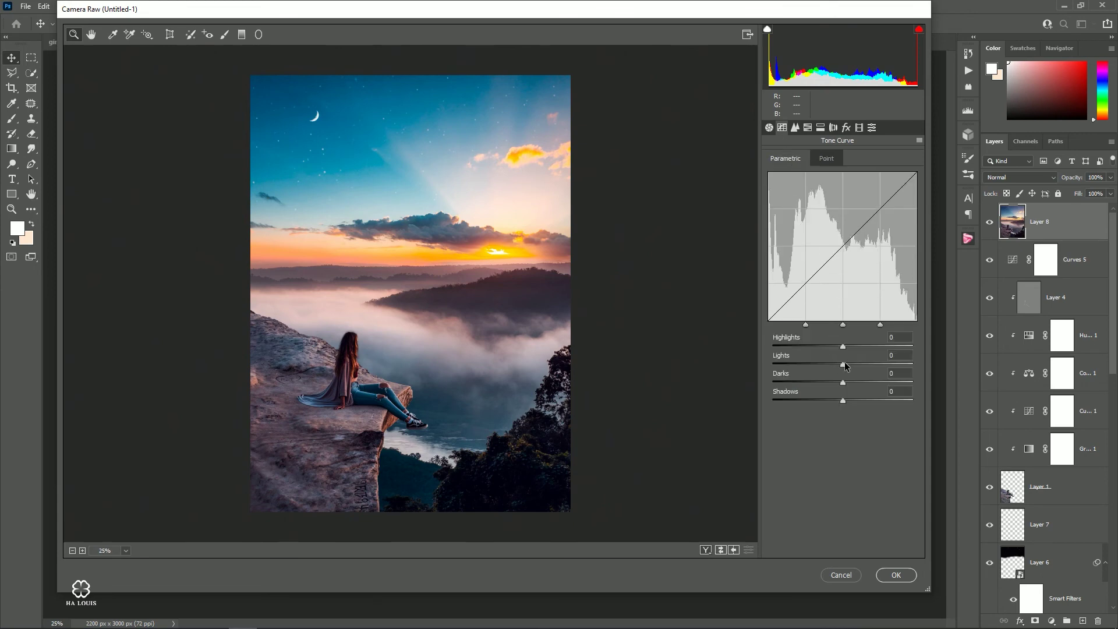
pyautogui.moveTo(842, 364); pyautogui.dragTo(851, 376)
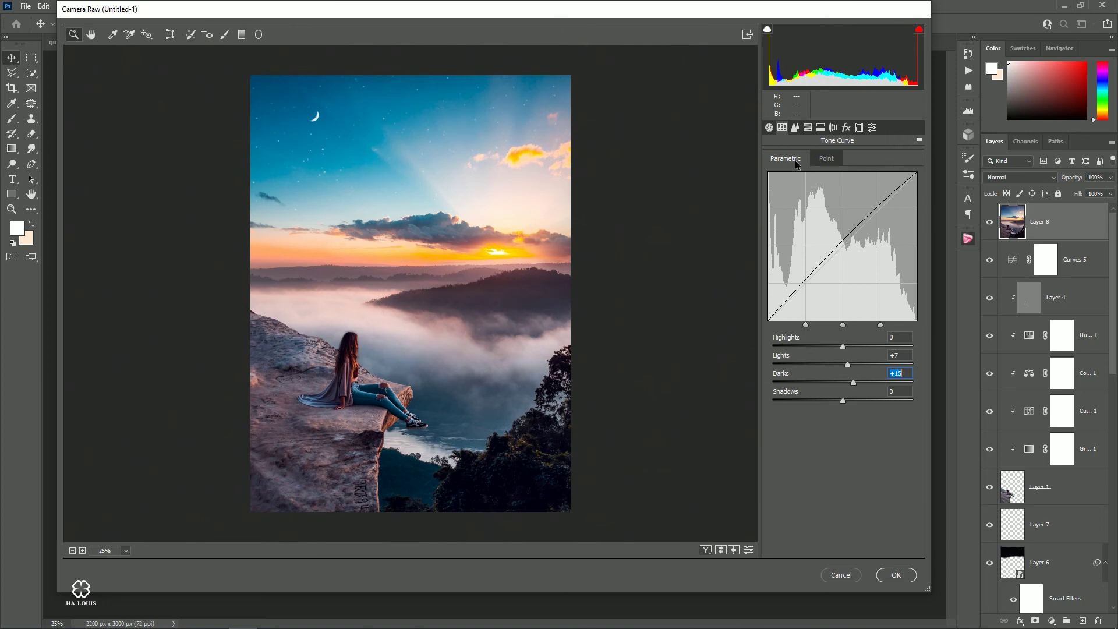
# Step: Lift the point curve's black point to 25 and add points at 64/71, 143/148, 204/208
pyautogui.click(825, 160)
pyautogui.moveTo(771, 357); pyautogui.dragTo(759, 348)
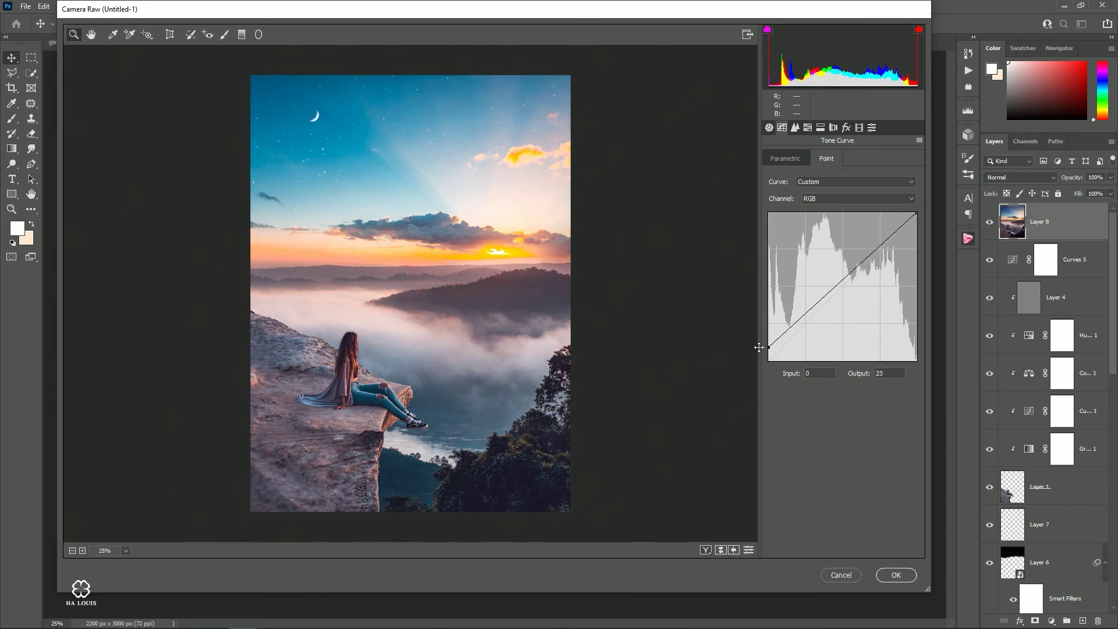
pyautogui.moveTo(805, 315); pyautogui.dragTo(804, 319)
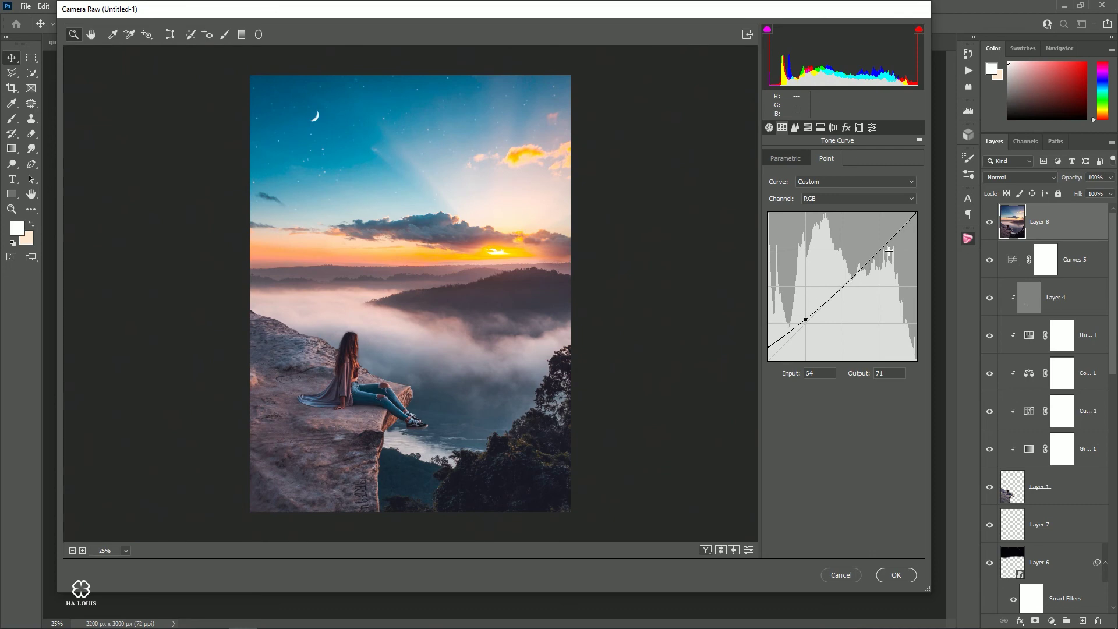
pyautogui.moveTo(888, 250); pyautogui.dragTo(886, 236)
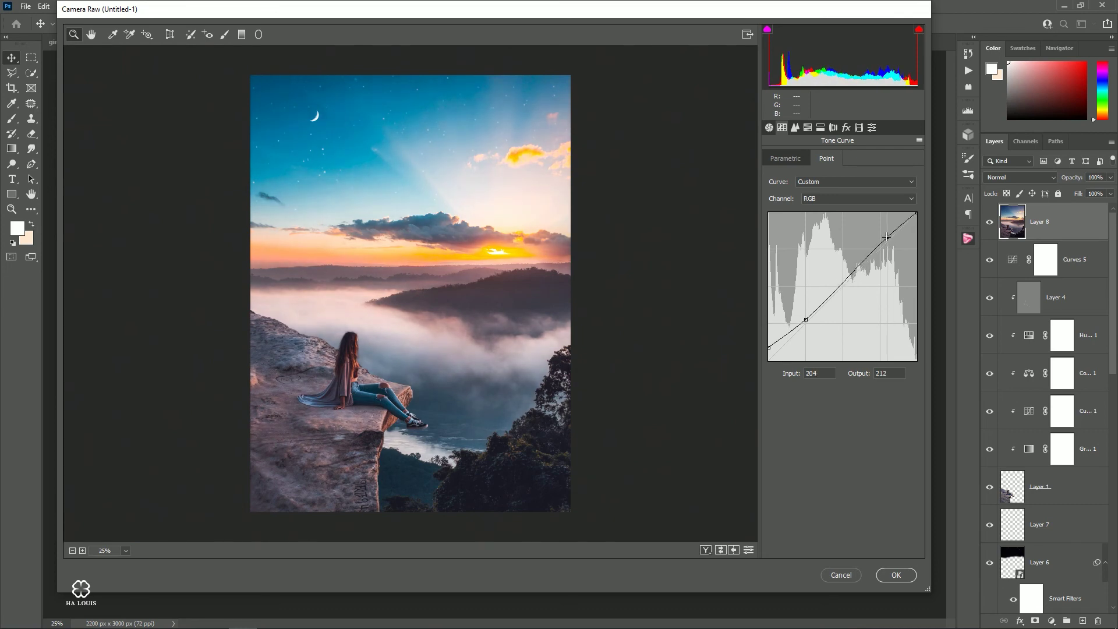
pyautogui.moveTo(886, 236); pyautogui.dragTo(884, 238)
pyautogui.click(852, 273)
pyautogui.moveTo(852, 273); pyautogui.dragTo(851, 274)
# Step: Shift the HSL hues of oranges, yellows, blues and purples
pyautogui.click(796, 128)
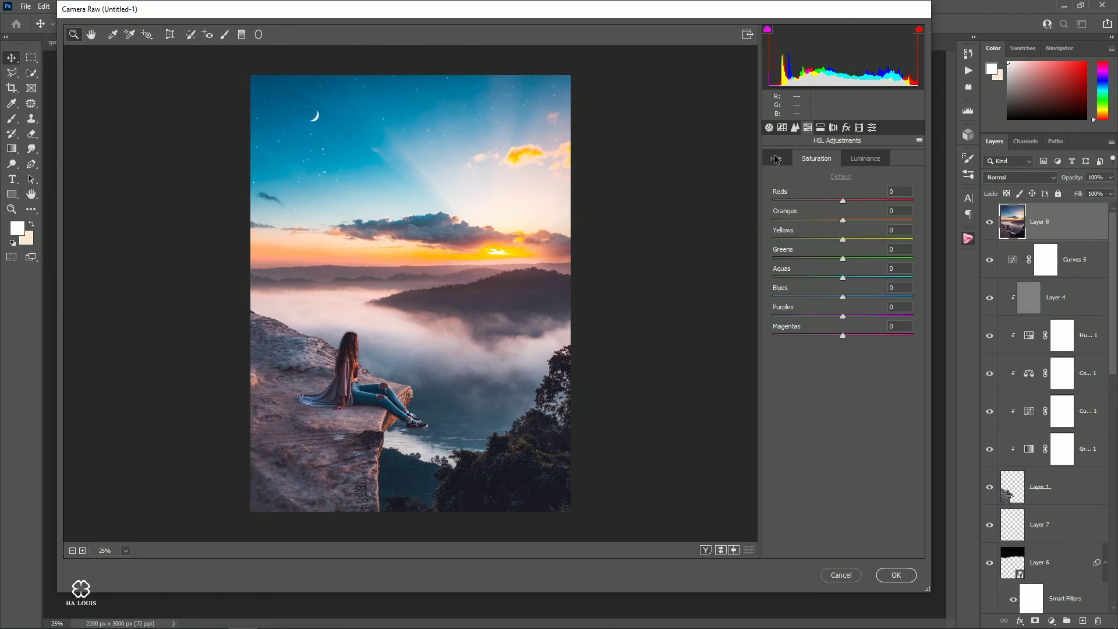
pyautogui.moveTo(842, 219); pyautogui.dragTo(847, 219)
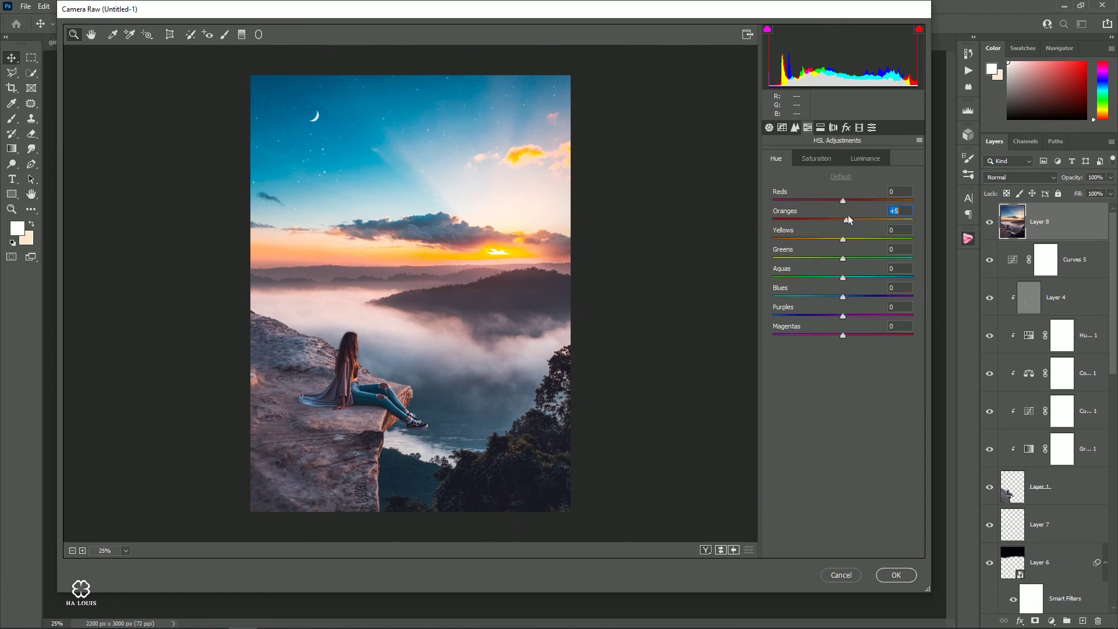
pyautogui.moveTo(842, 237); pyautogui.dragTo(852, 236)
pyautogui.moveTo(843, 297); pyautogui.dragTo(839, 298)
pyautogui.moveTo(842, 315)
pyautogui.mouseDown()
pyautogui.moveTo(822, 316)
pyautogui.moveTo(837, 321)
pyautogui.moveTo(816, 334)
pyautogui.moveTo(829, 336)
pyautogui.mouseUp()
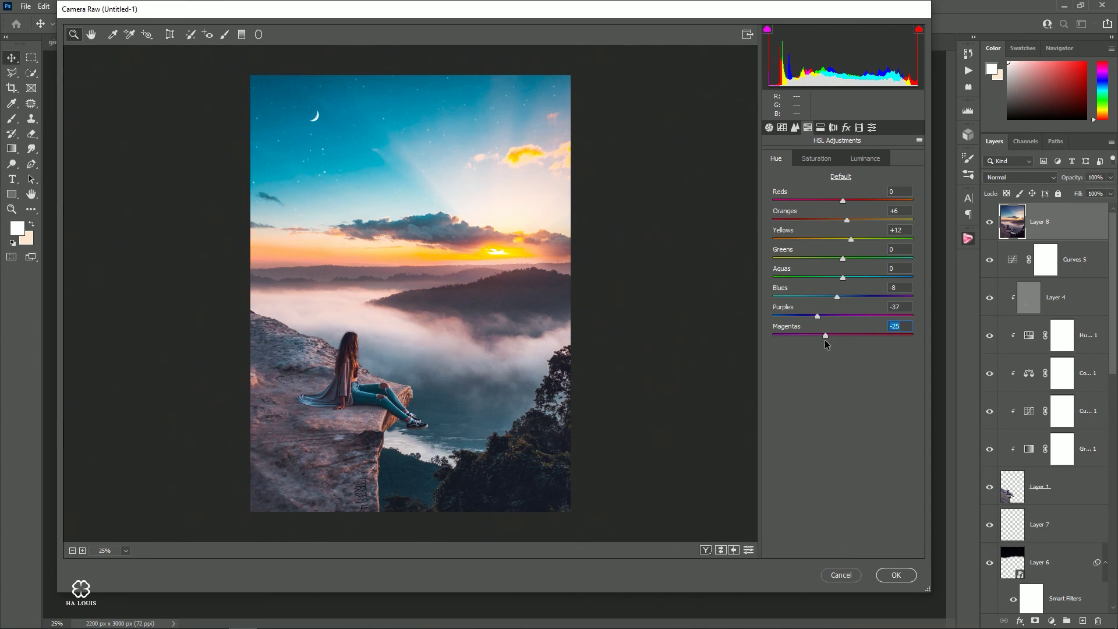
# Step: Boost red, orange and blue saturation and cut yellows saturation to -63
pyautogui.click(818, 159)
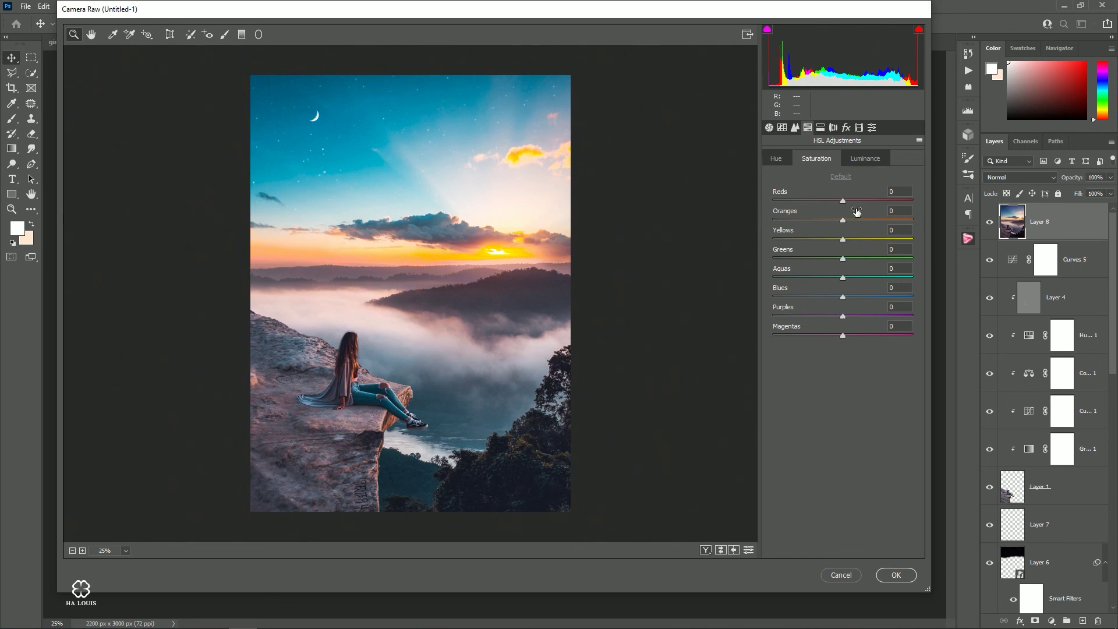
pyautogui.moveTo(855, 198); pyautogui.dragTo(847, 201)
pyautogui.moveTo(843, 219); pyautogui.dragTo(854, 218)
pyautogui.moveTo(842, 239)
pyautogui.mouseDown()
pyautogui.moveTo(859, 240)
pyautogui.moveTo(803, 258)
pyautogui.mouseUp()
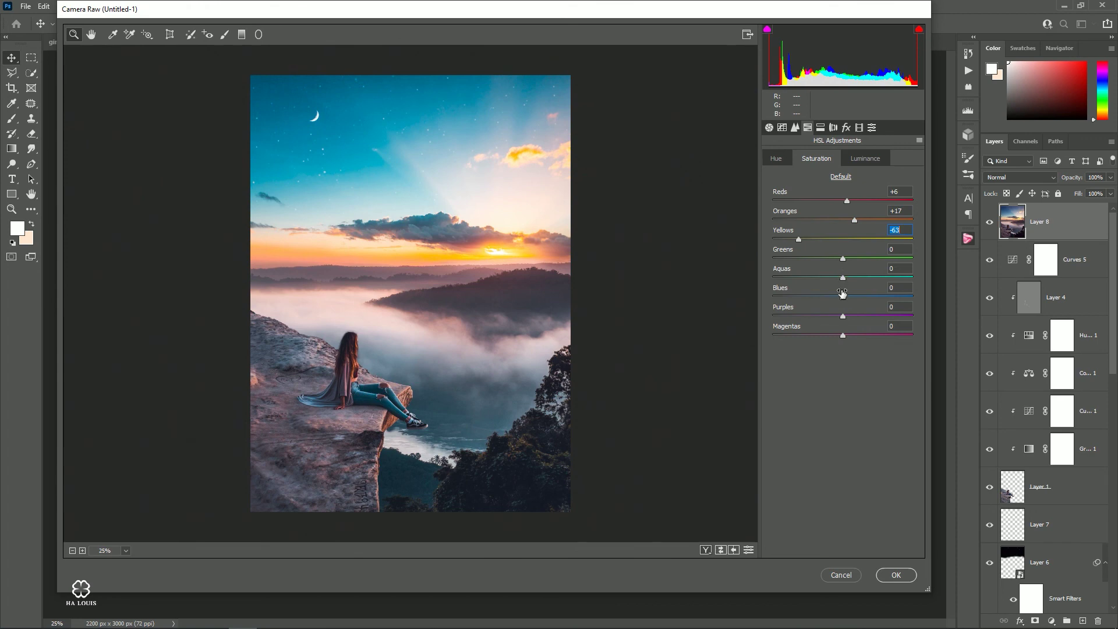
pyautogui.moveTo(843, 293)
pyautogui.mouseDown()
pyautogui.moveTo(850, 298)
pyautogui.moveTo(813, 320)
pyautogui.moveTo(826, 326)
pyautogui.moveTo(825, 342)
pyautogui.mouseUp()
# Step: Darken the oranges' luminance and raise the aquas' luminance to +42
pyautogui.click(868, 159)
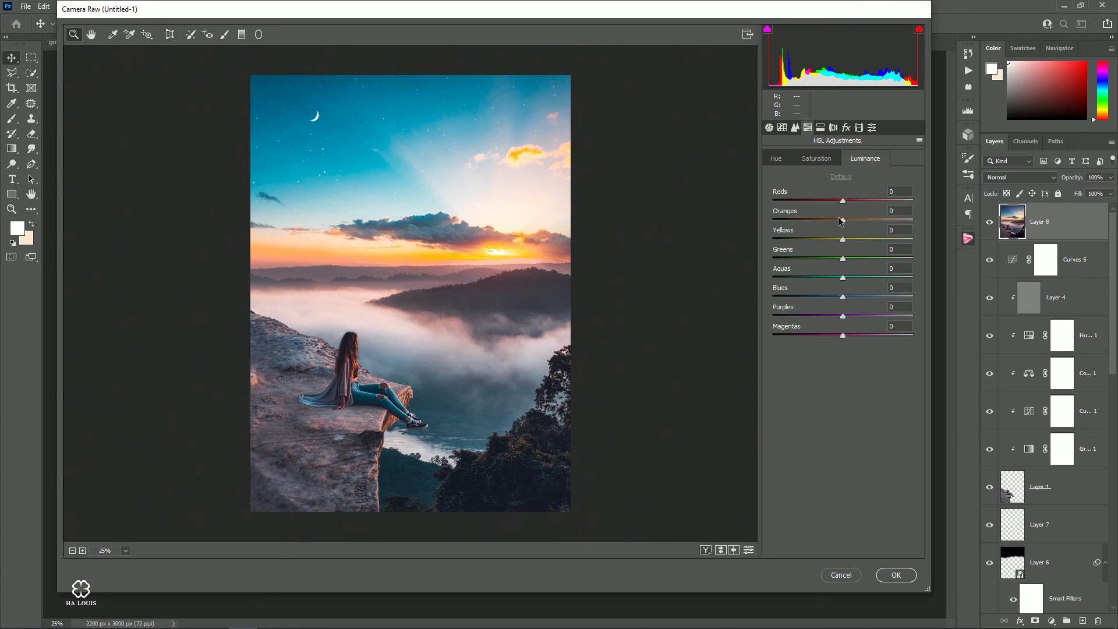
pyautogui.moveTo(842, 221)
pyautogui.mouseDown()
pyautogui.moveTo(833, 224)
pyautogui.moveTo(849, 239)
pyautogui.mouseUp()
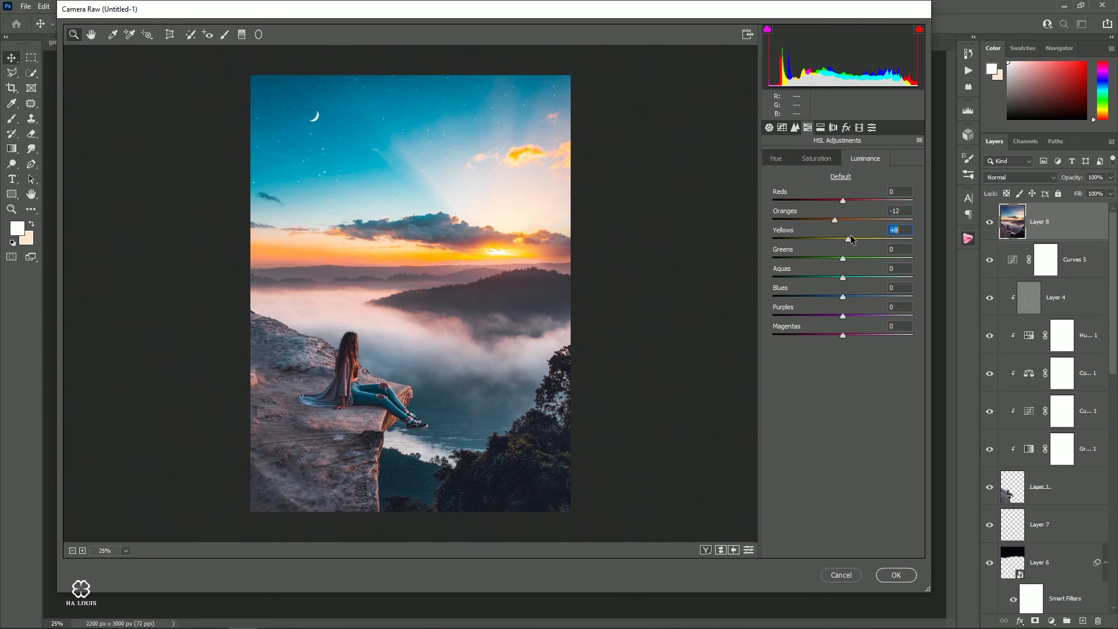
pyautogui.moveTo(842, 278)
pyautogui.mouseDown()
pyautogui.moveTo(828, 278)
pyautogui.moveTo(871, 274)
pyautogui.moveTo(858, 297)
pyautogui.mouseUp()
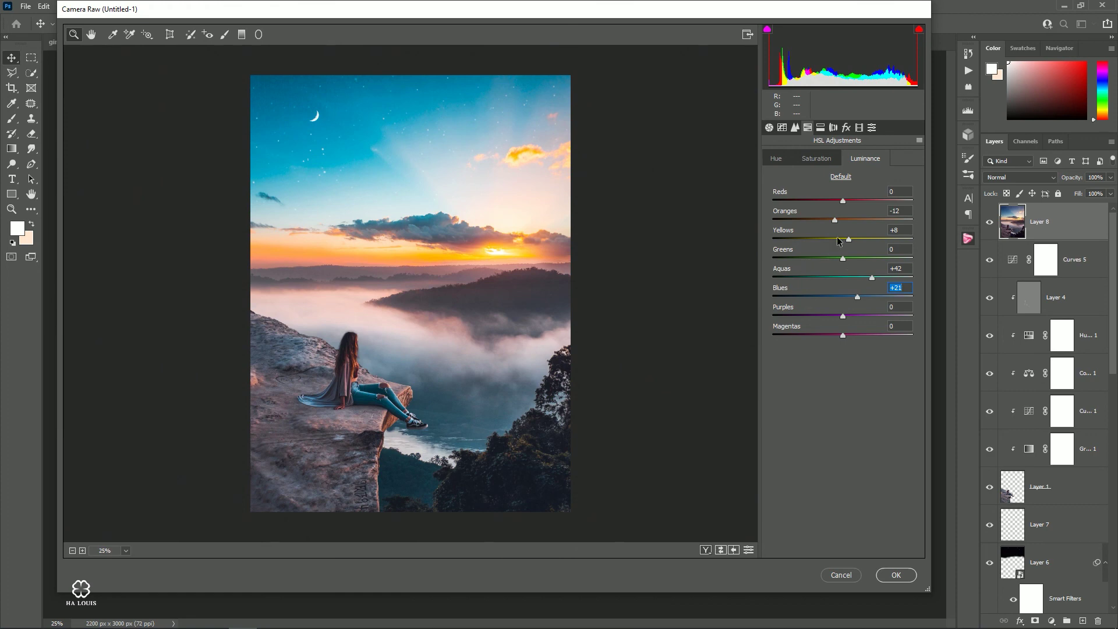
pyautogui.click(818, 161)
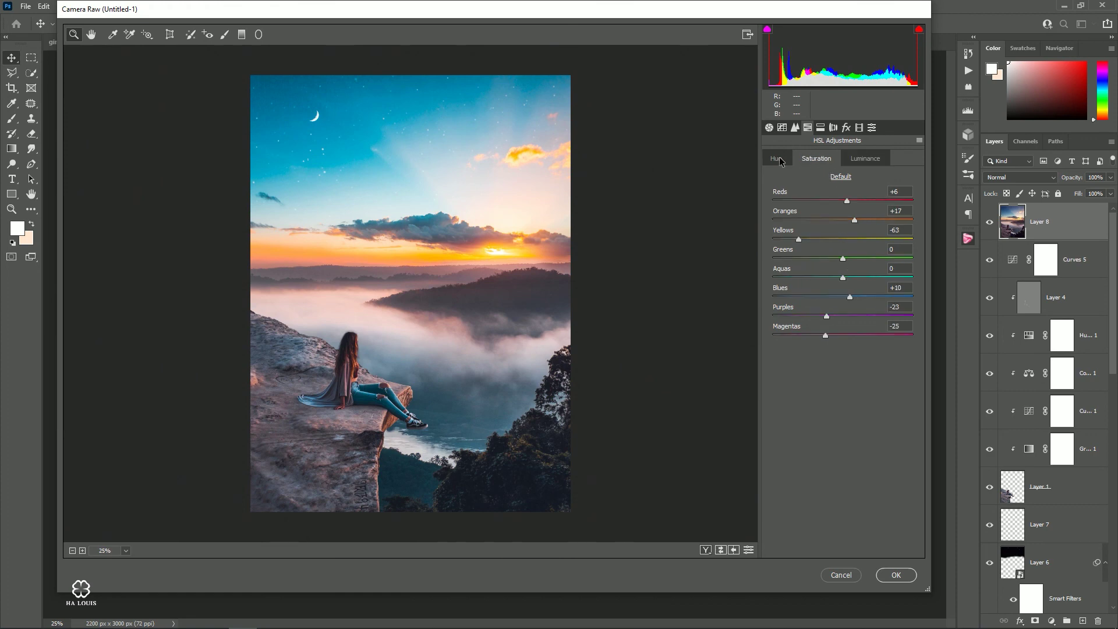
pyautogui.click(779, 158)
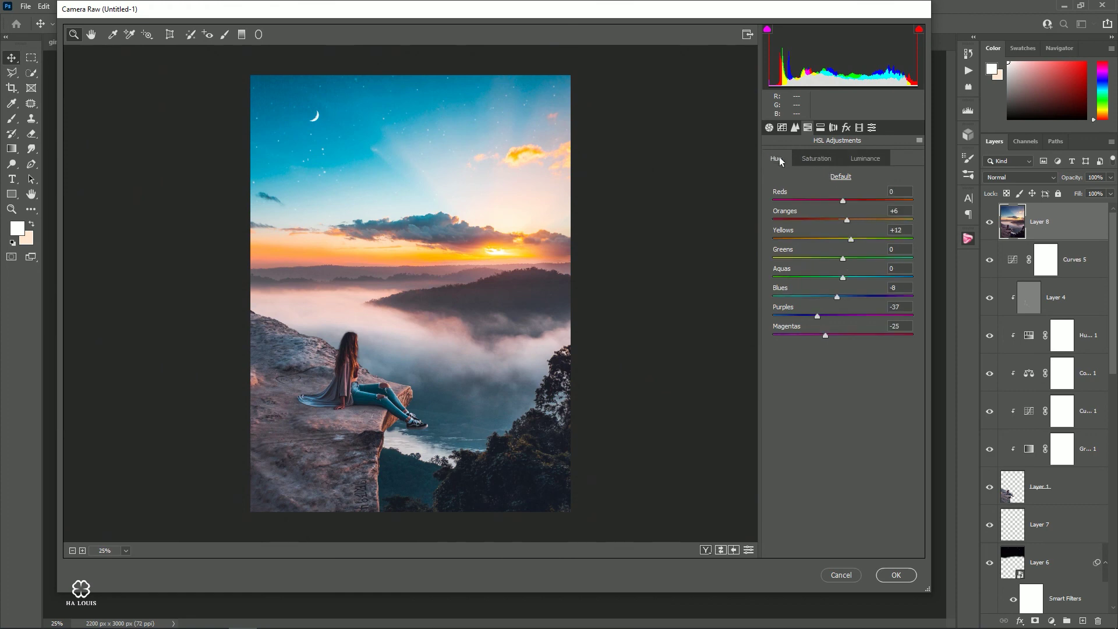
# Step: Add a top-to-cliff Graduated Filter with Exposure +0,70 and Saturation +13, then confirm with OK
pyautogui.click(769, 128)
pyautogui.click(242, 34)
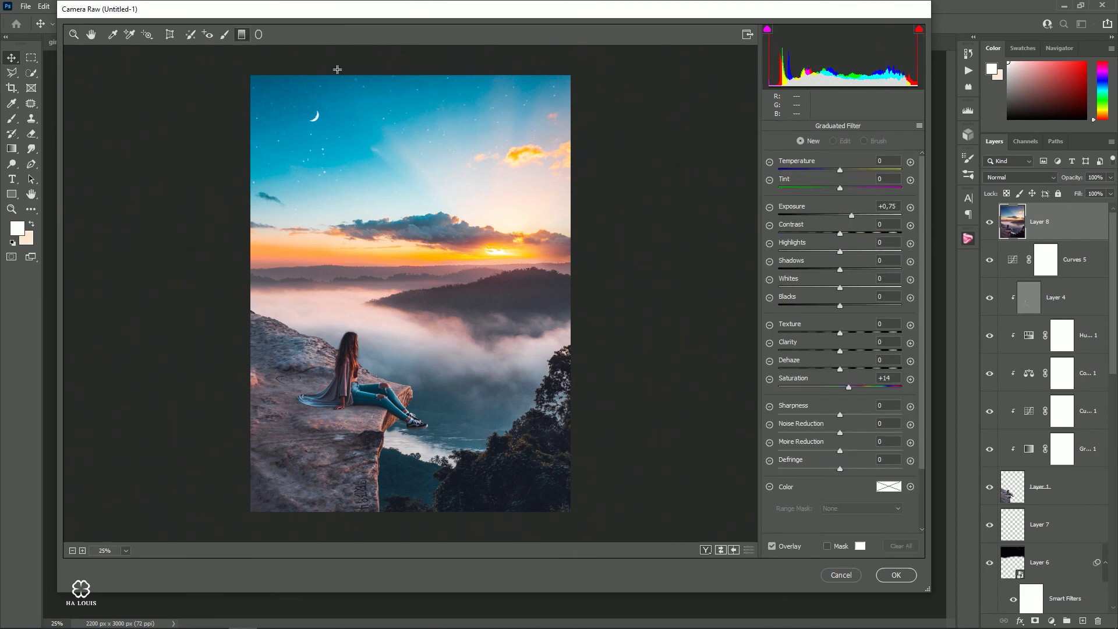
pyautogui.moveTo(342, 49)
pyautogui.mouseDown()
pyautogui.moveTo(348, 414)
pyautogui.moveTo(358, 368)
pyautogui.moveTo(347, 377)
pyautogui.mouseUp()
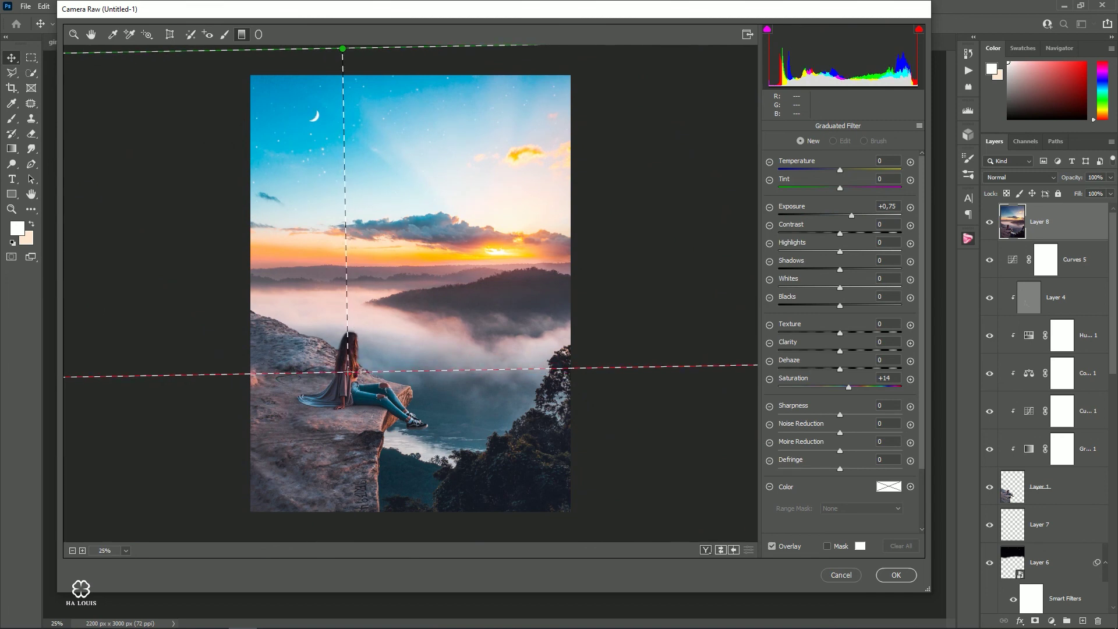
pyautogui.moveTo(347, 377); pyautogui.dragTo(348, 372)
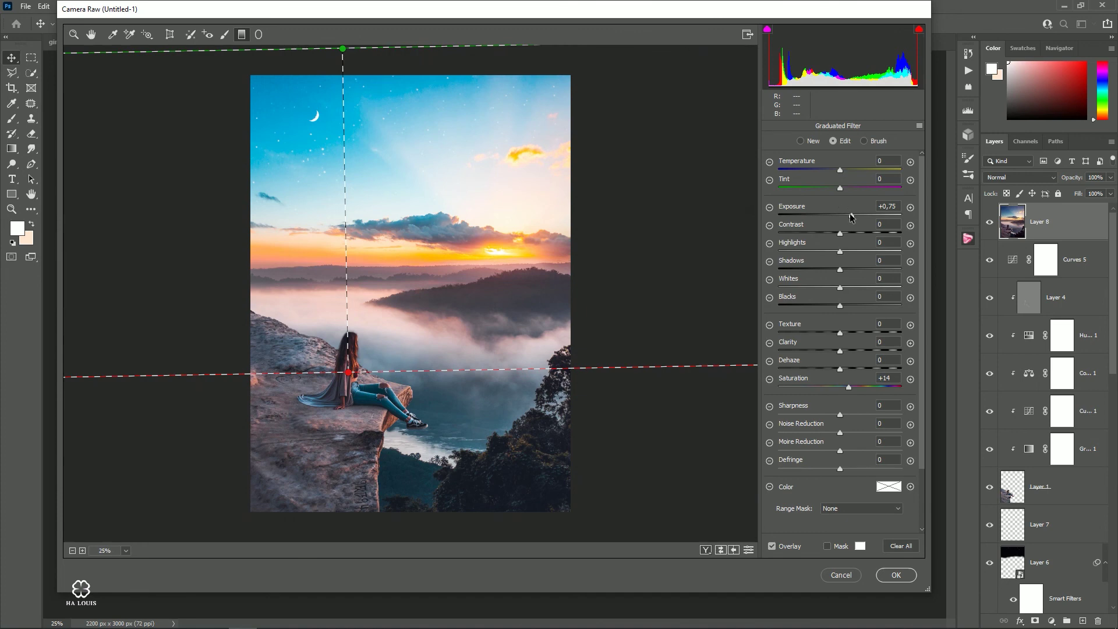
pyautogui.moveTo(850, 217); pyautogui.dragTo(850, 220)
pyautogui.click(848, 388)
pyautogui.moveTo(356, 382); pyautogui.dragTo(357, 383)
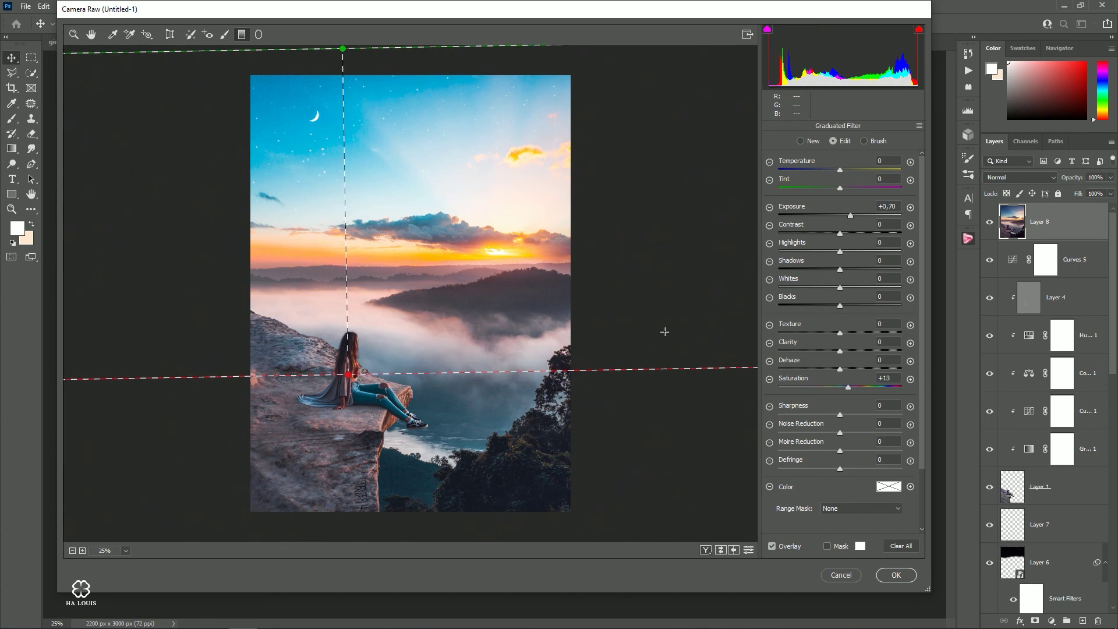
pyautogui.click(895, 576)
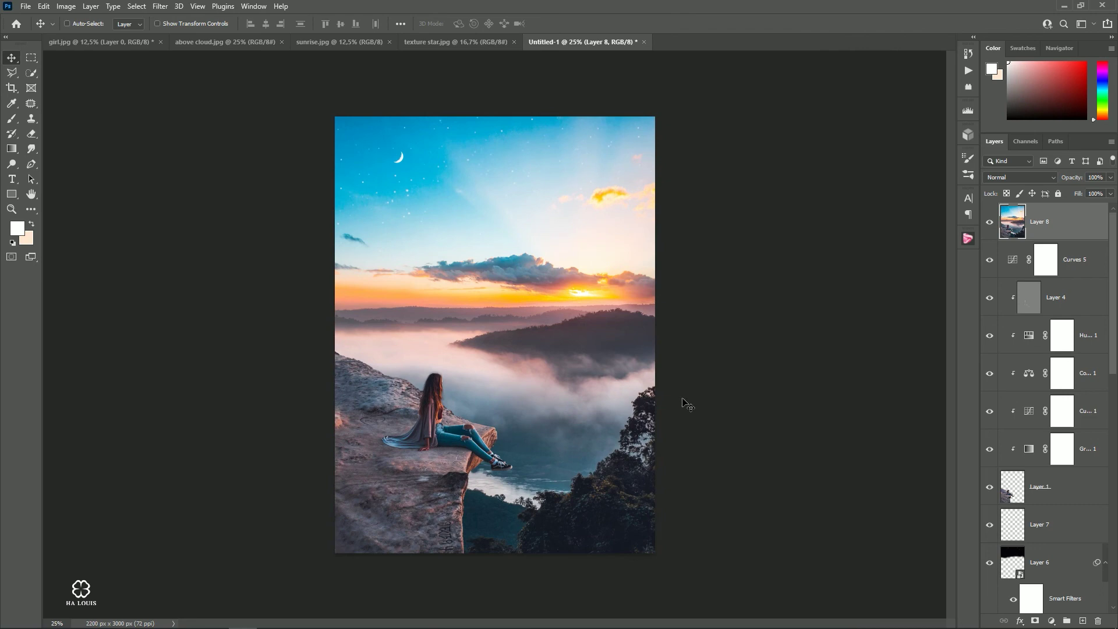
pyautogui.click(989, 223)
pyautogui.click(989, 222)
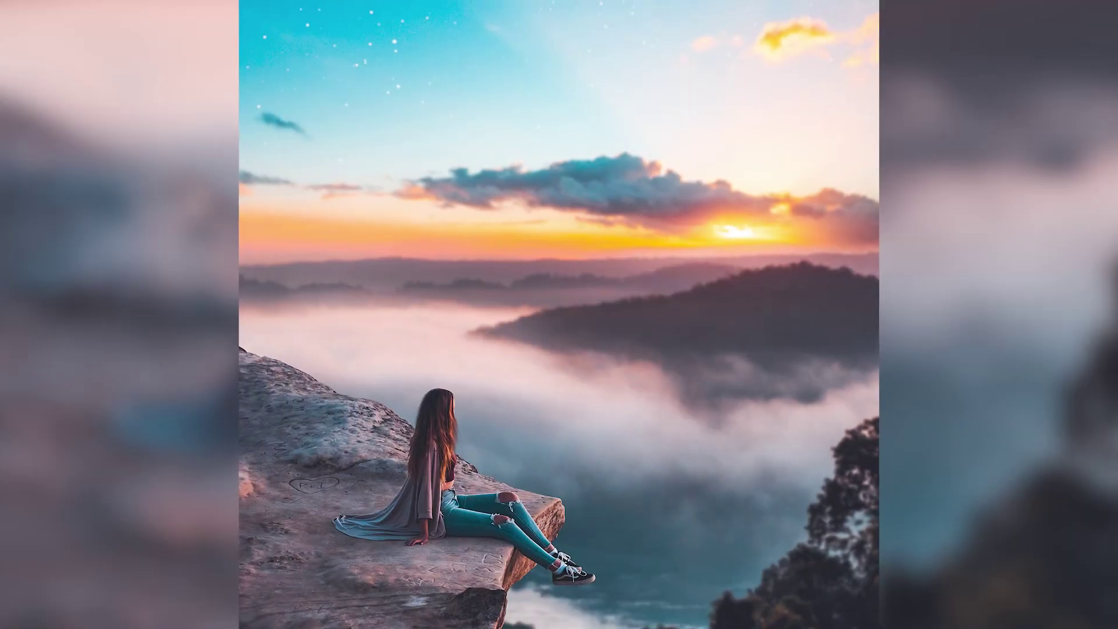